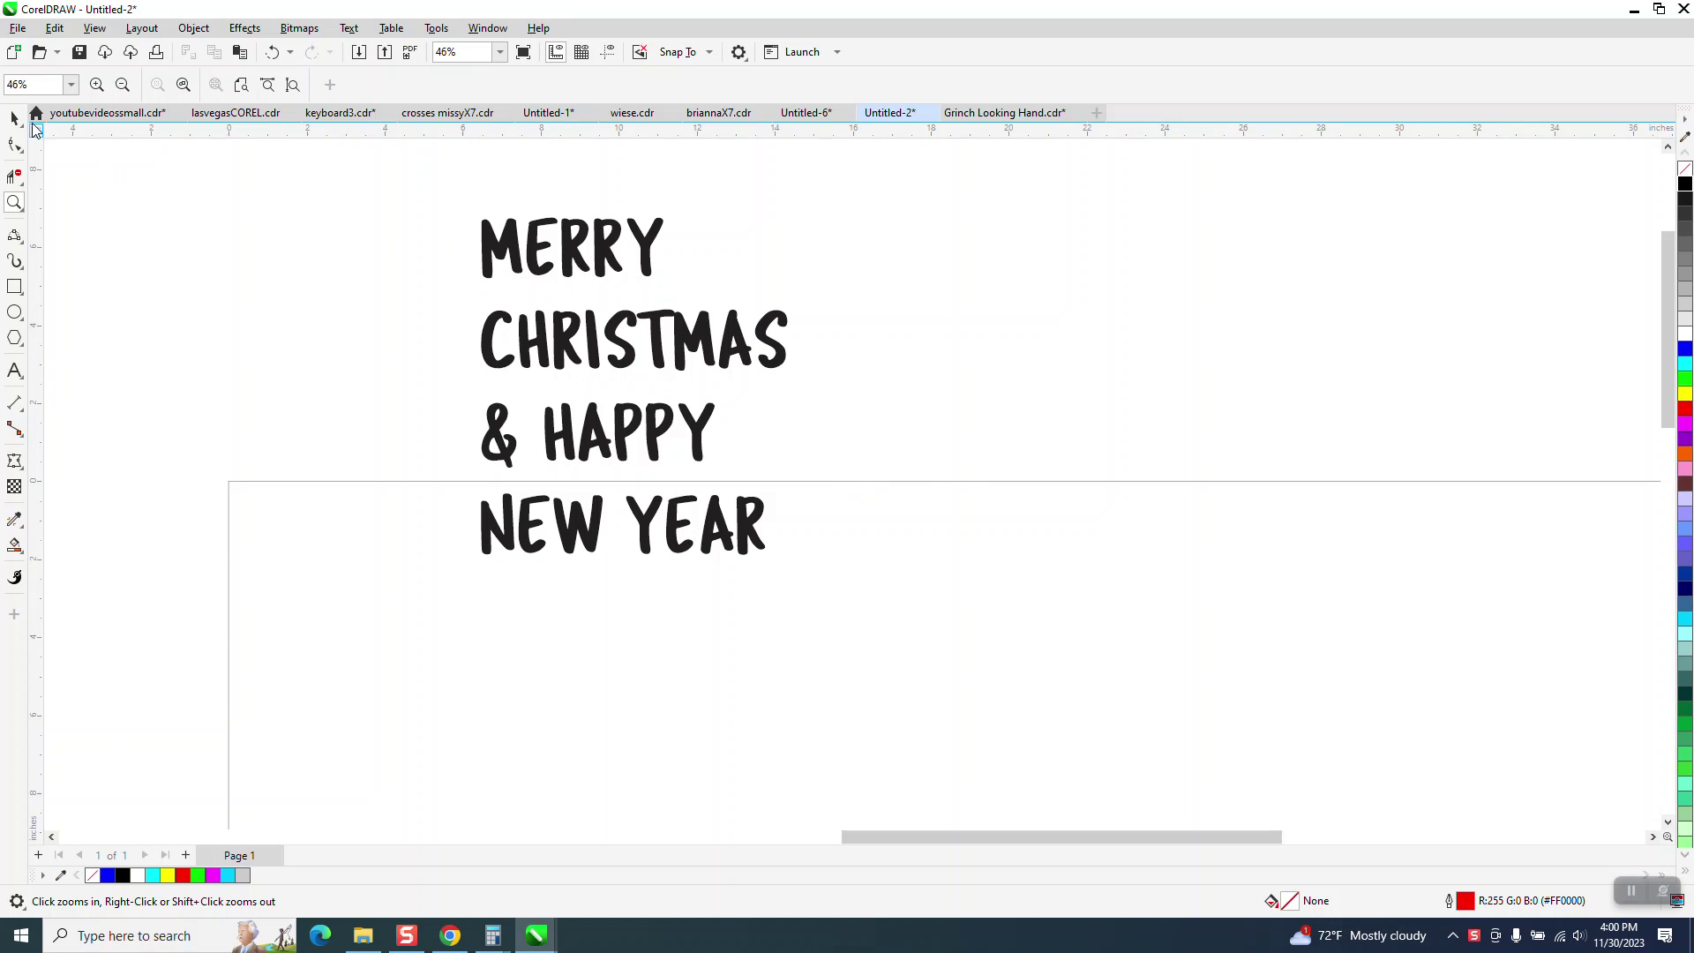
- Move the MERRY, CHRISTMAS and & HAPPY text lines upward, away from NEW YEAR
left_click(615, 252)
left_click_drag(604, 248, 637, 208)
left_click_drag(657, 317, 663, 276)
left_click_drag(654, 402, 643, 362)
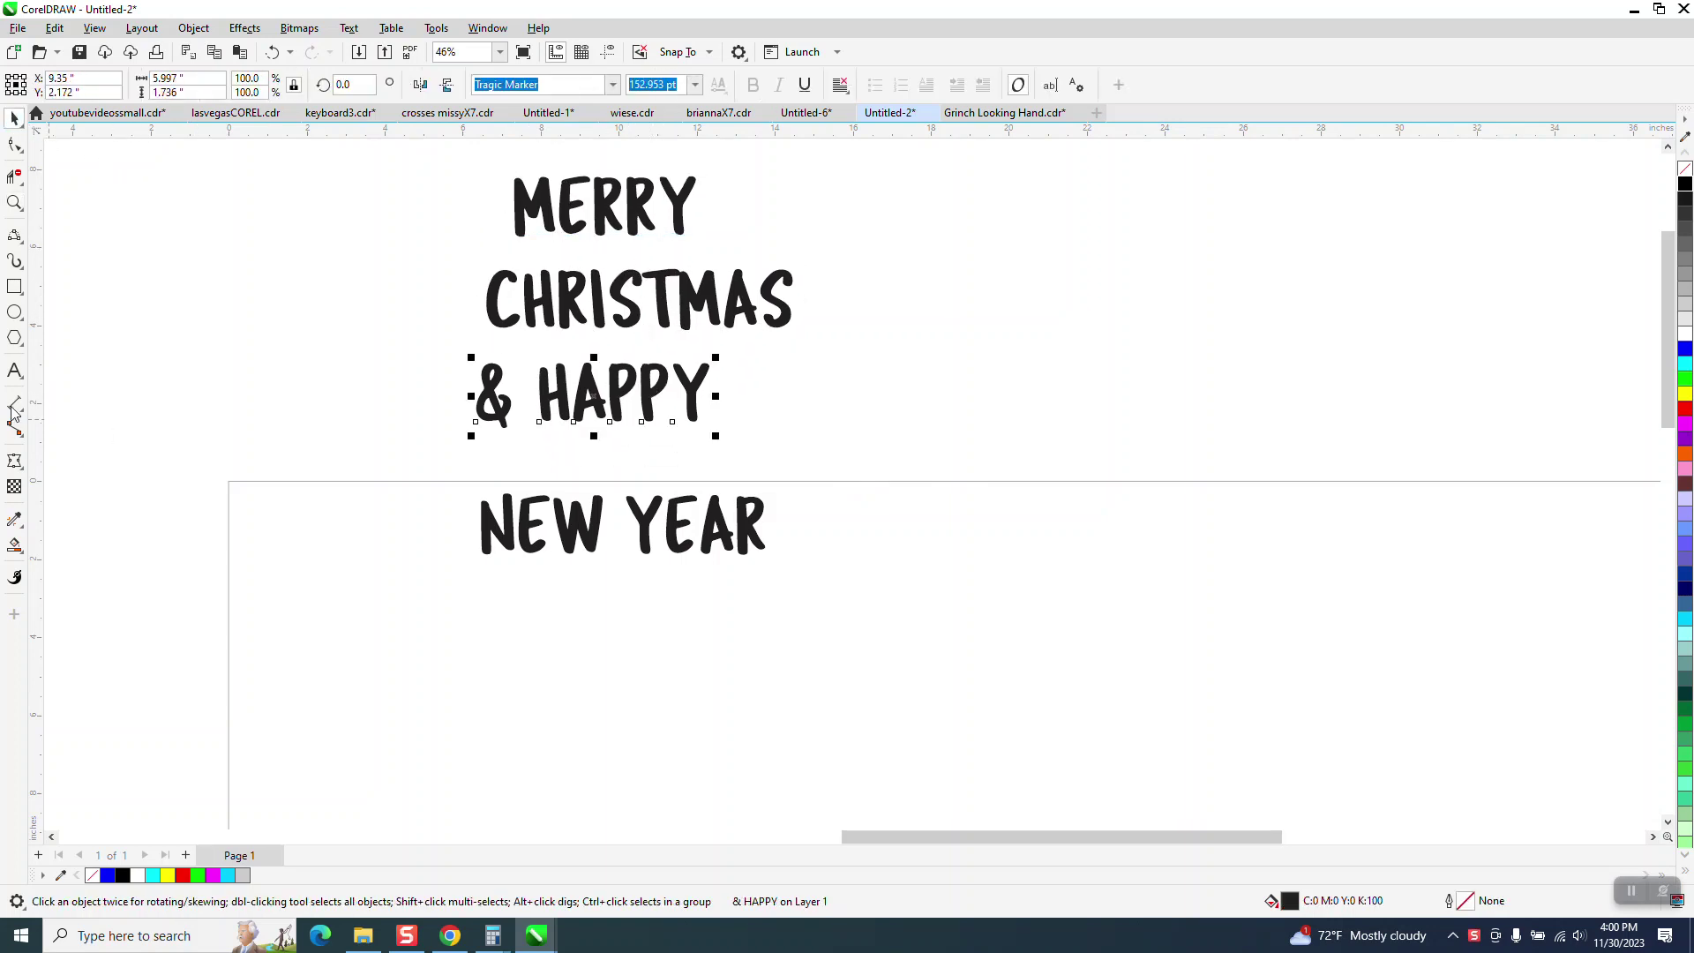
- Draw a circle about 17 inches in diameter on the page below the text
left_click(14, 311)
scroll(711, 405, "down", 3)
left_click_drag(829, 505, 681, 755)
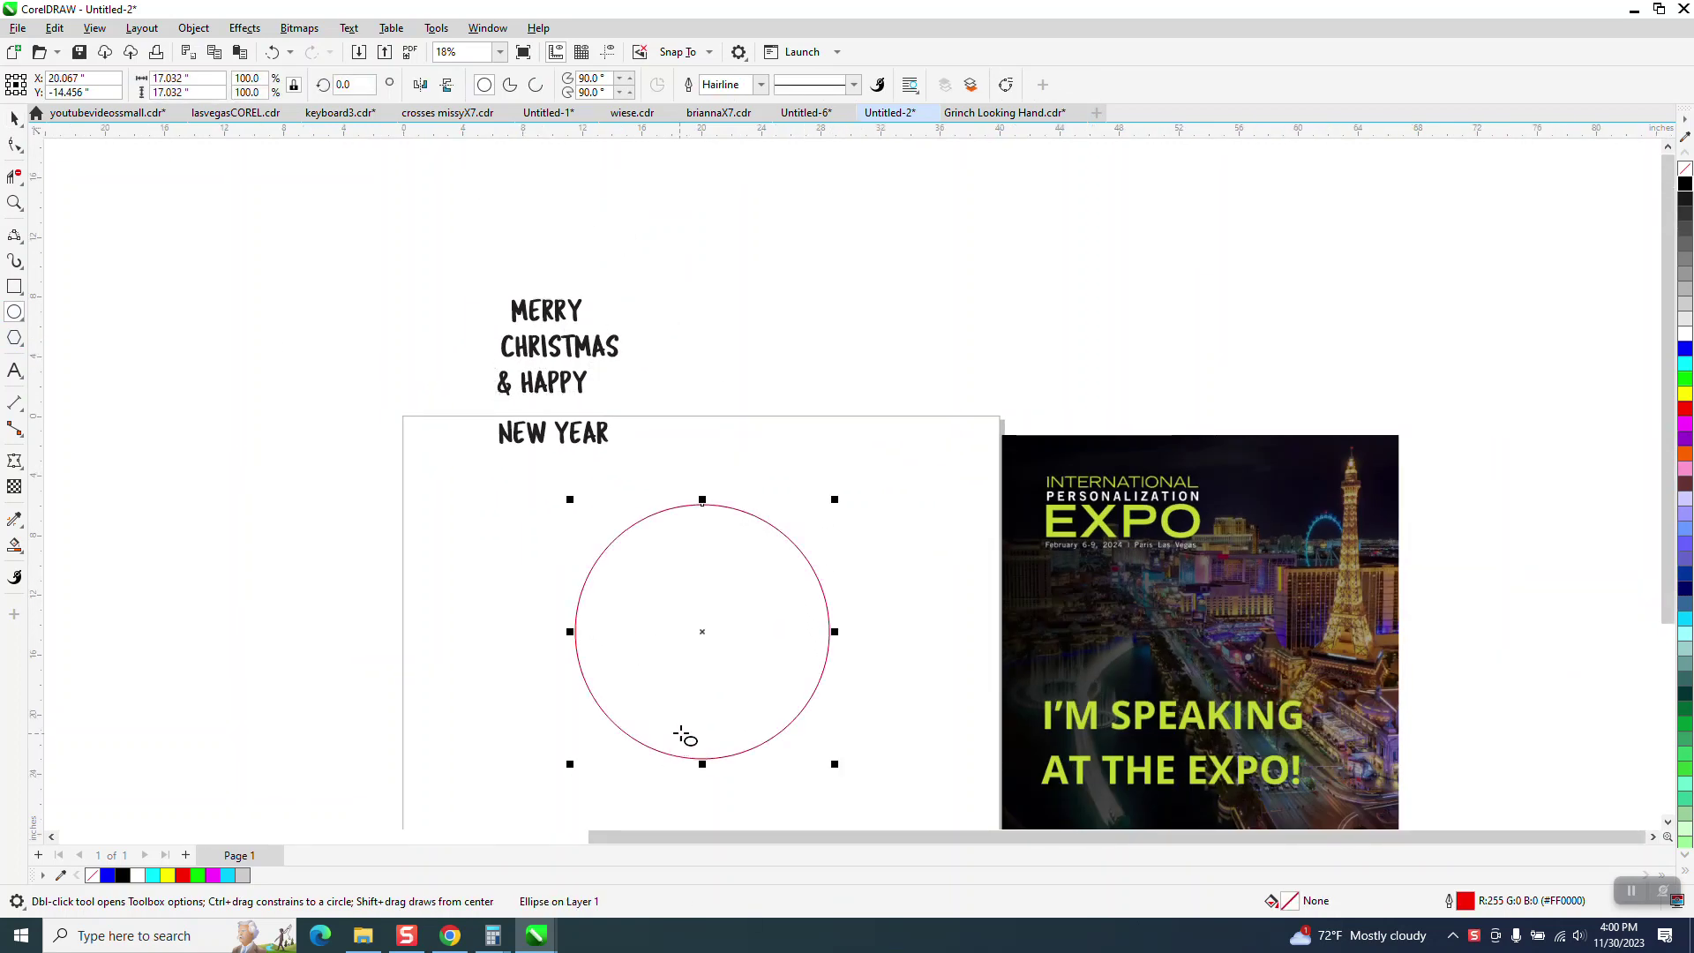
- Draw an upward-bulging three-point curve about 20 inches wide across the lower part of the circle
left_click(19, 265)
left_click(79, 348)
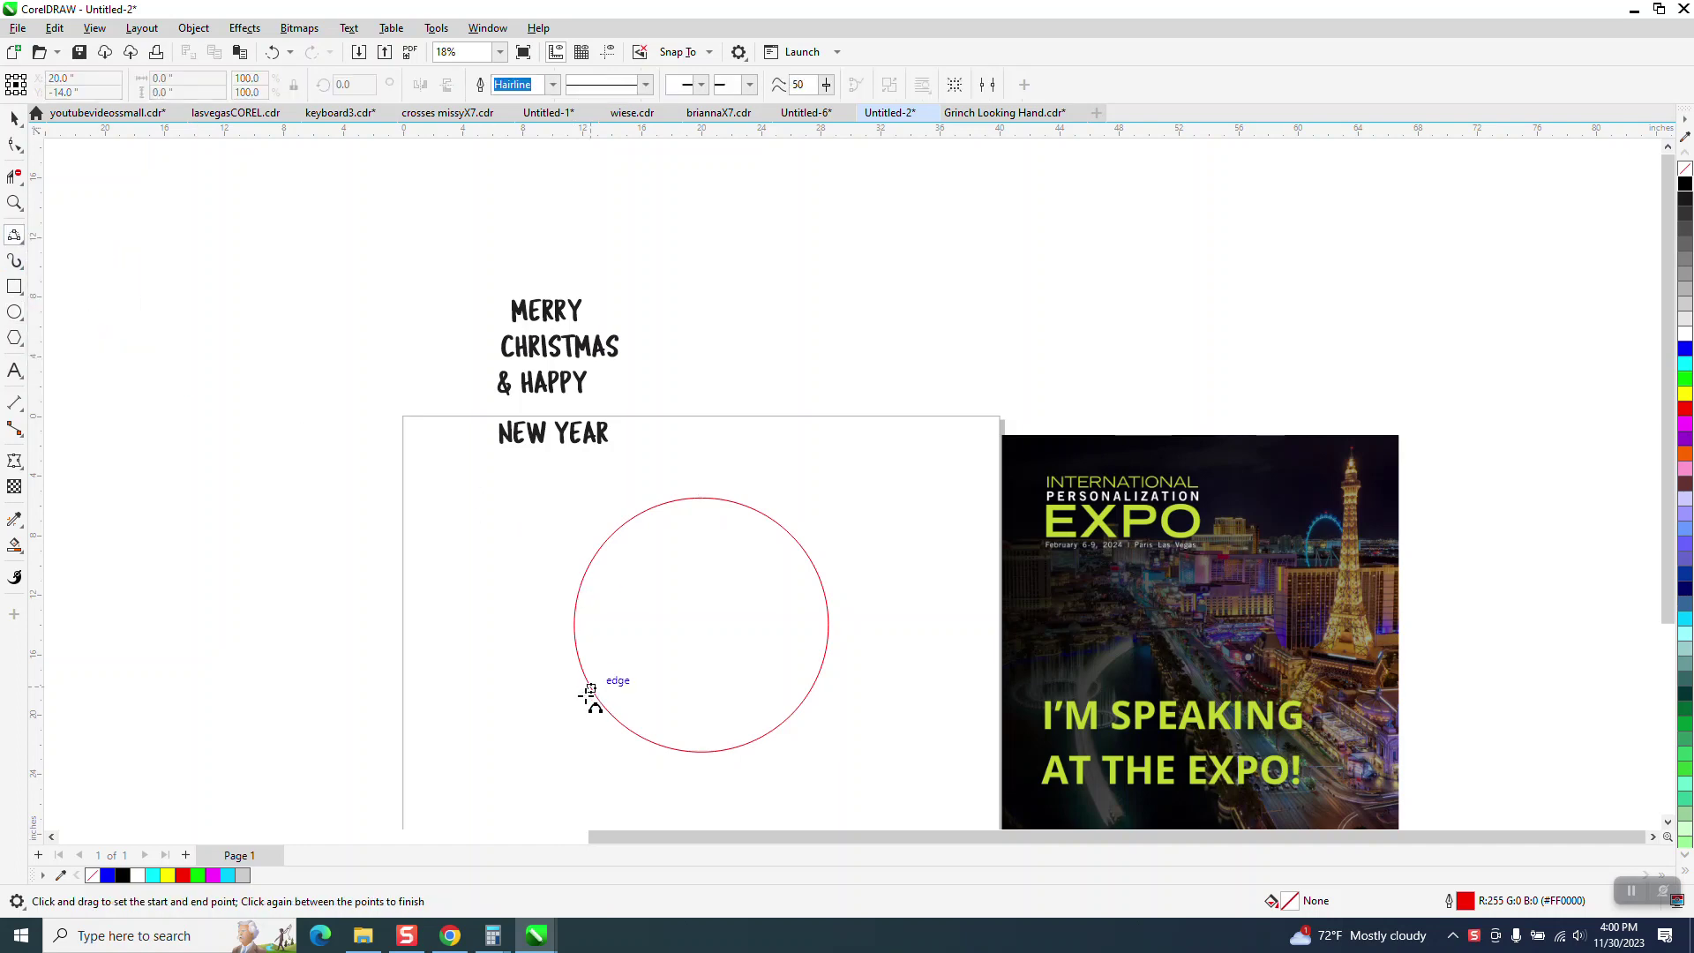
left_click_drag(555, 693, 854, 704)
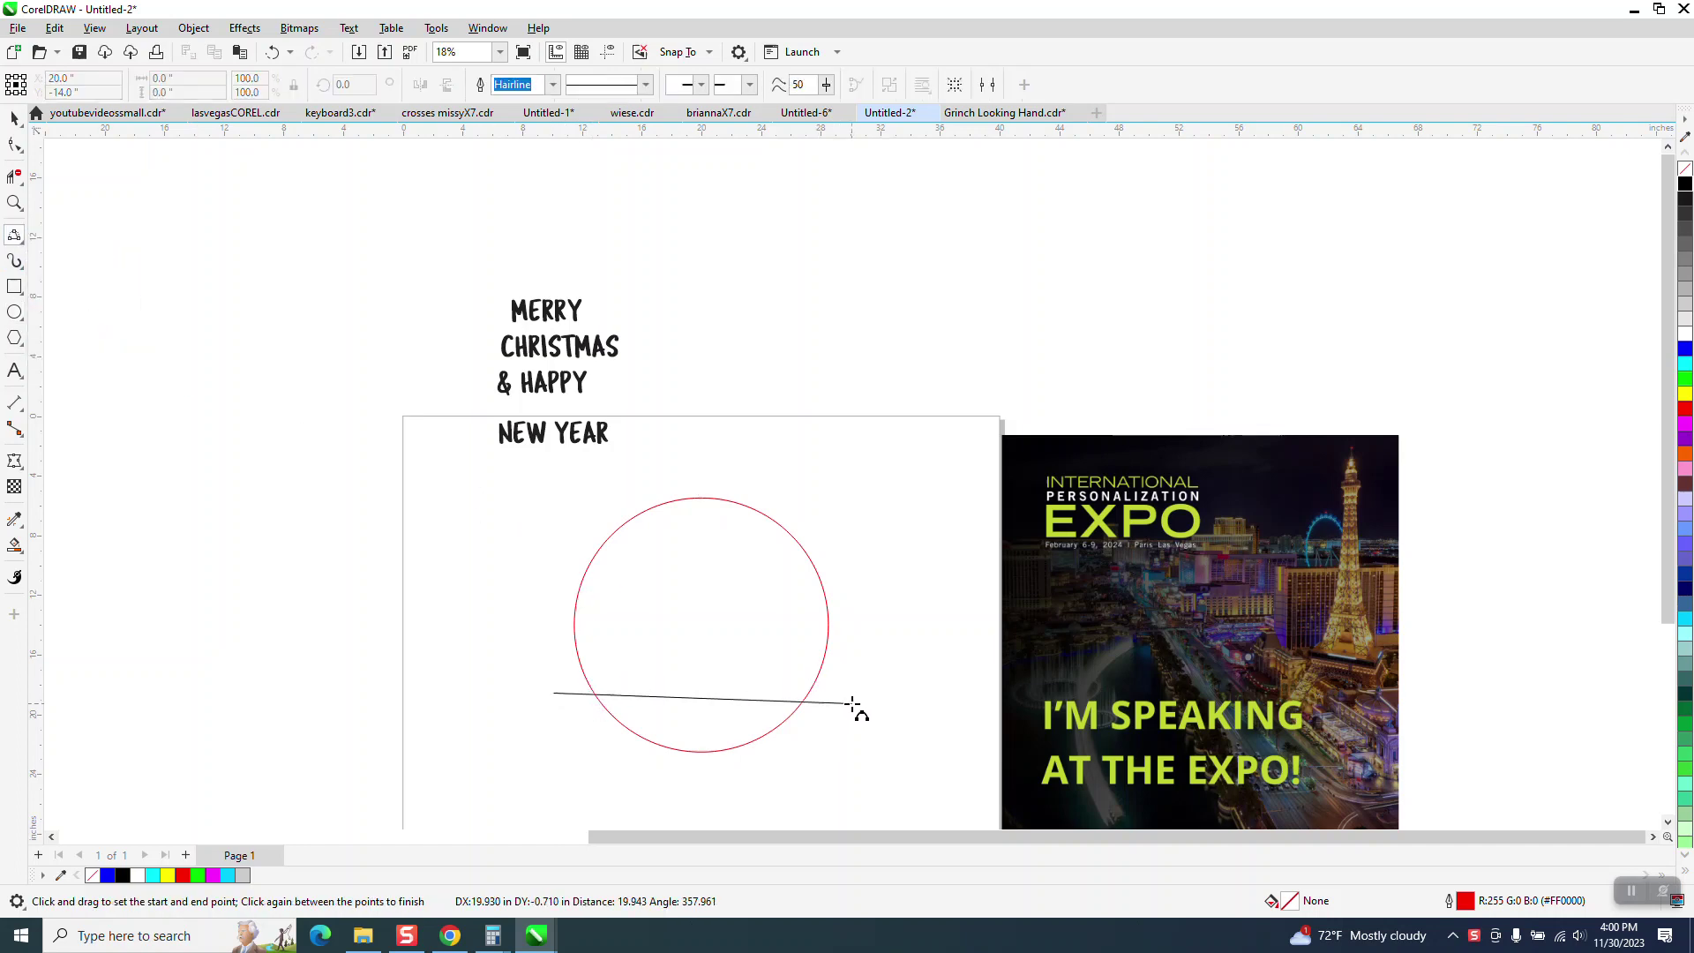
left_click(729, 683)
left_click(14, 118)
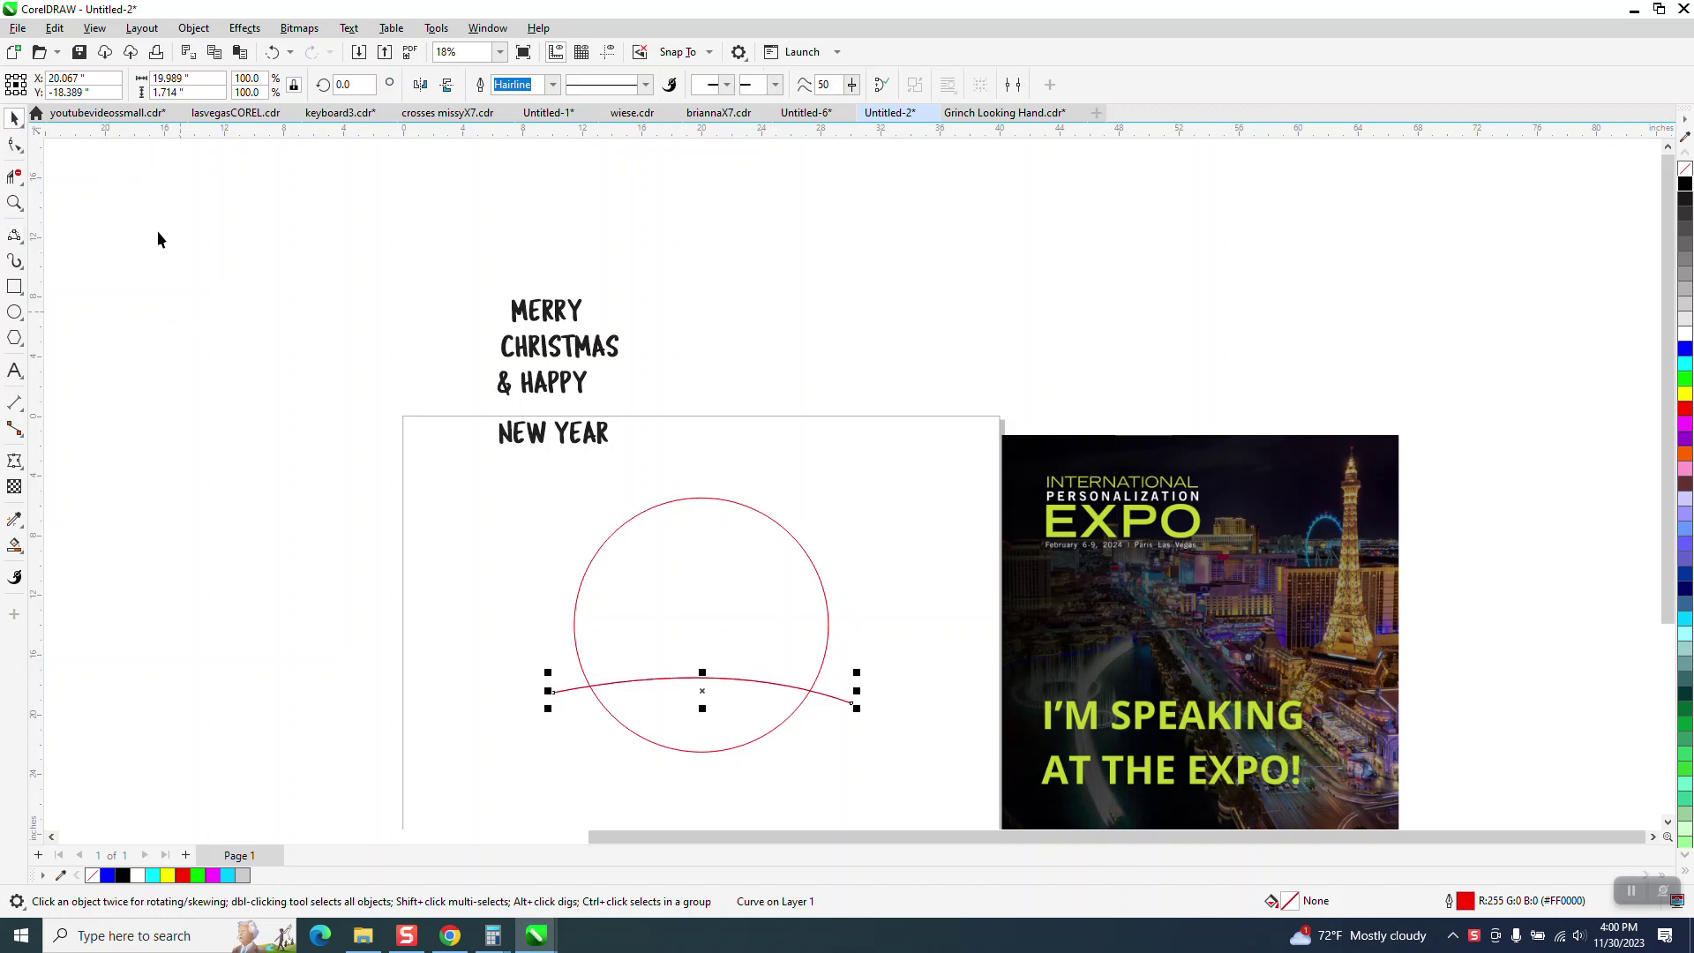
- Copy the curve mirrored vertically to the circle's upper part, and place another copy, mirrored horizontally, across the middle
left_click(446, 85)
left_click_drag(702, 697, 711, 558)
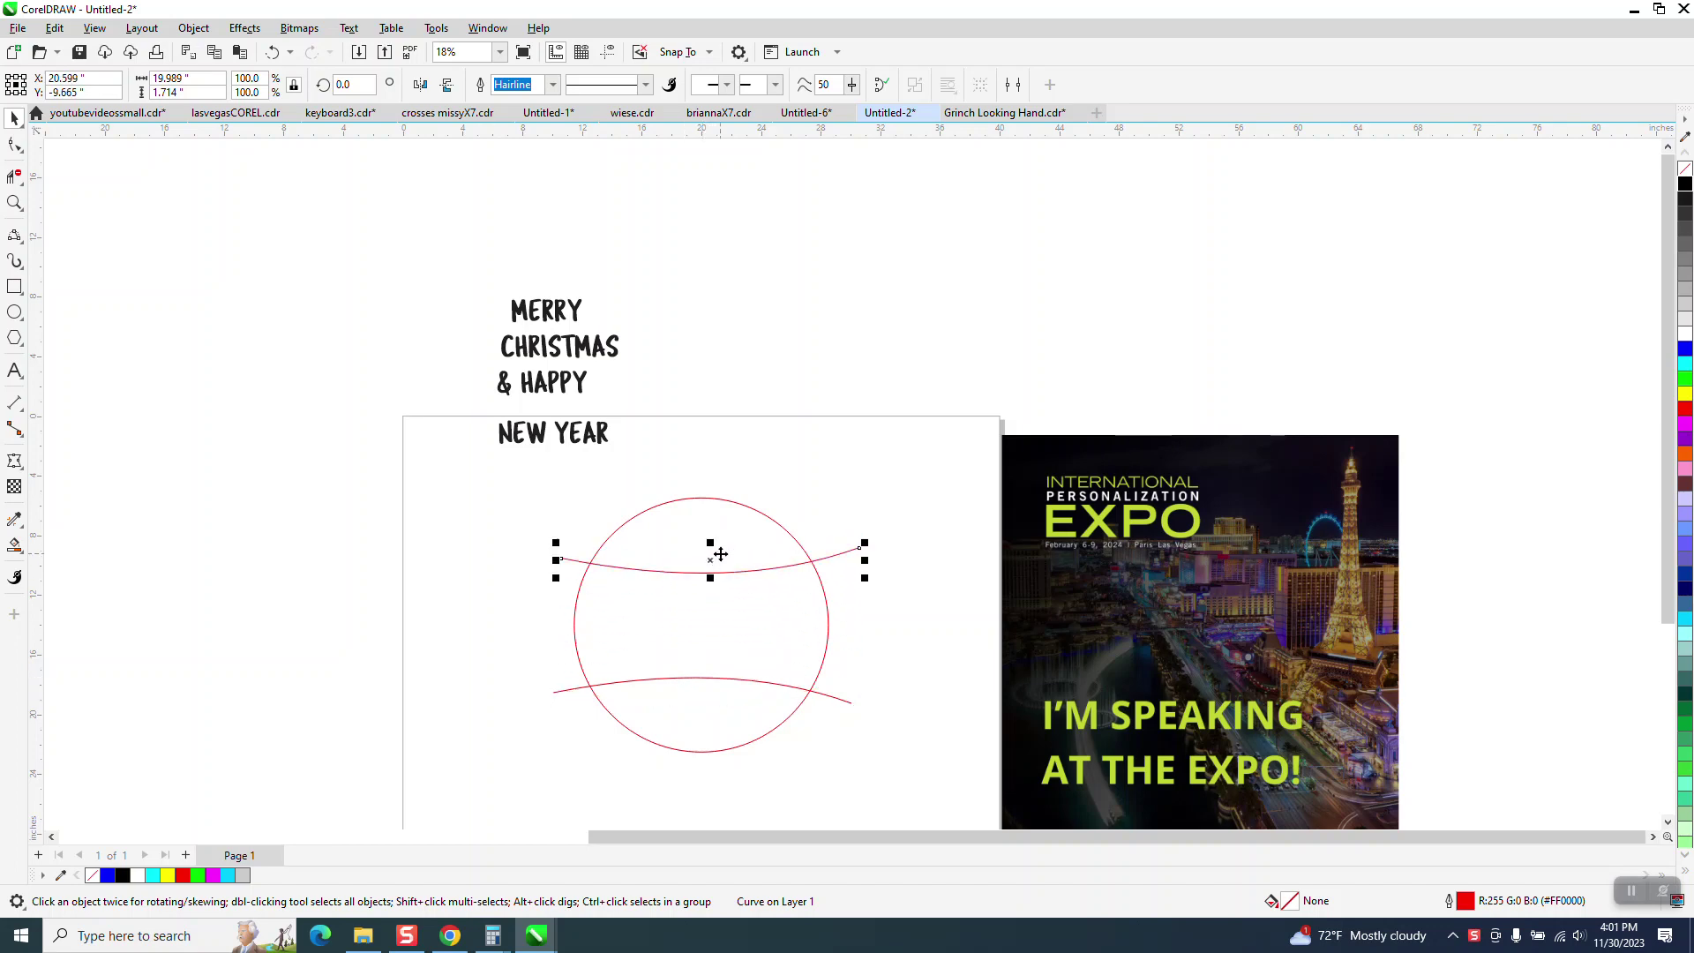
left_click_drag(710, 561, 711, 627)
left_click(421, 87)
left_click(447, 85)
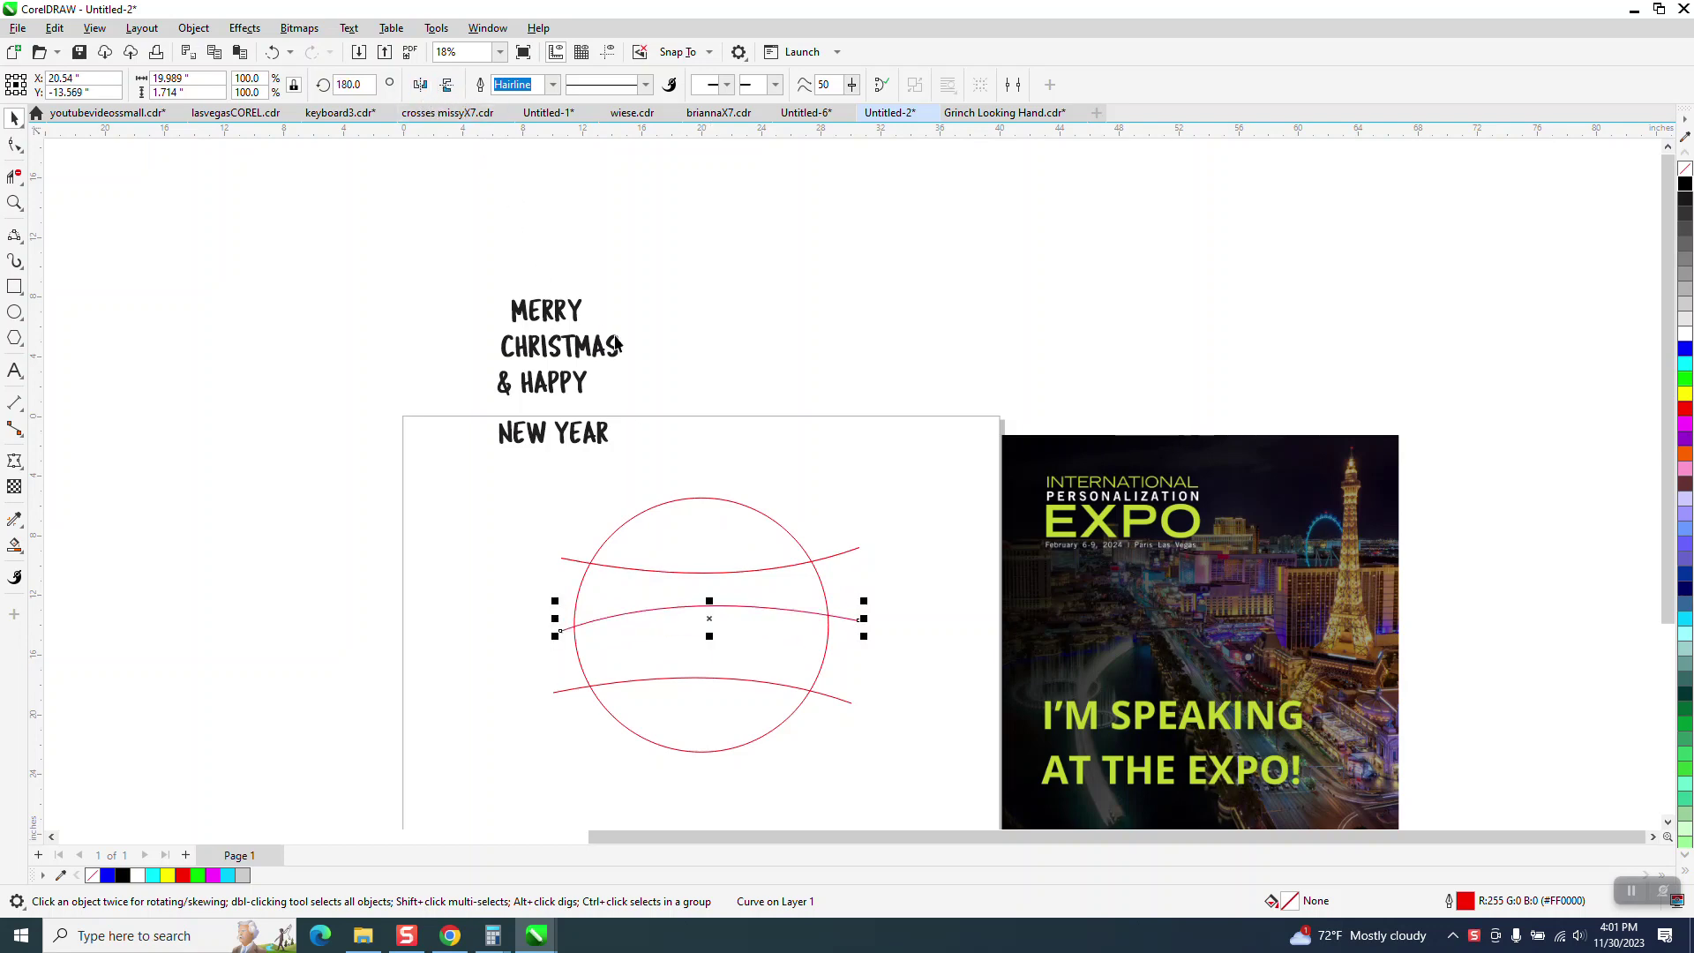
left_click_drag(707, 606, 706, 642)
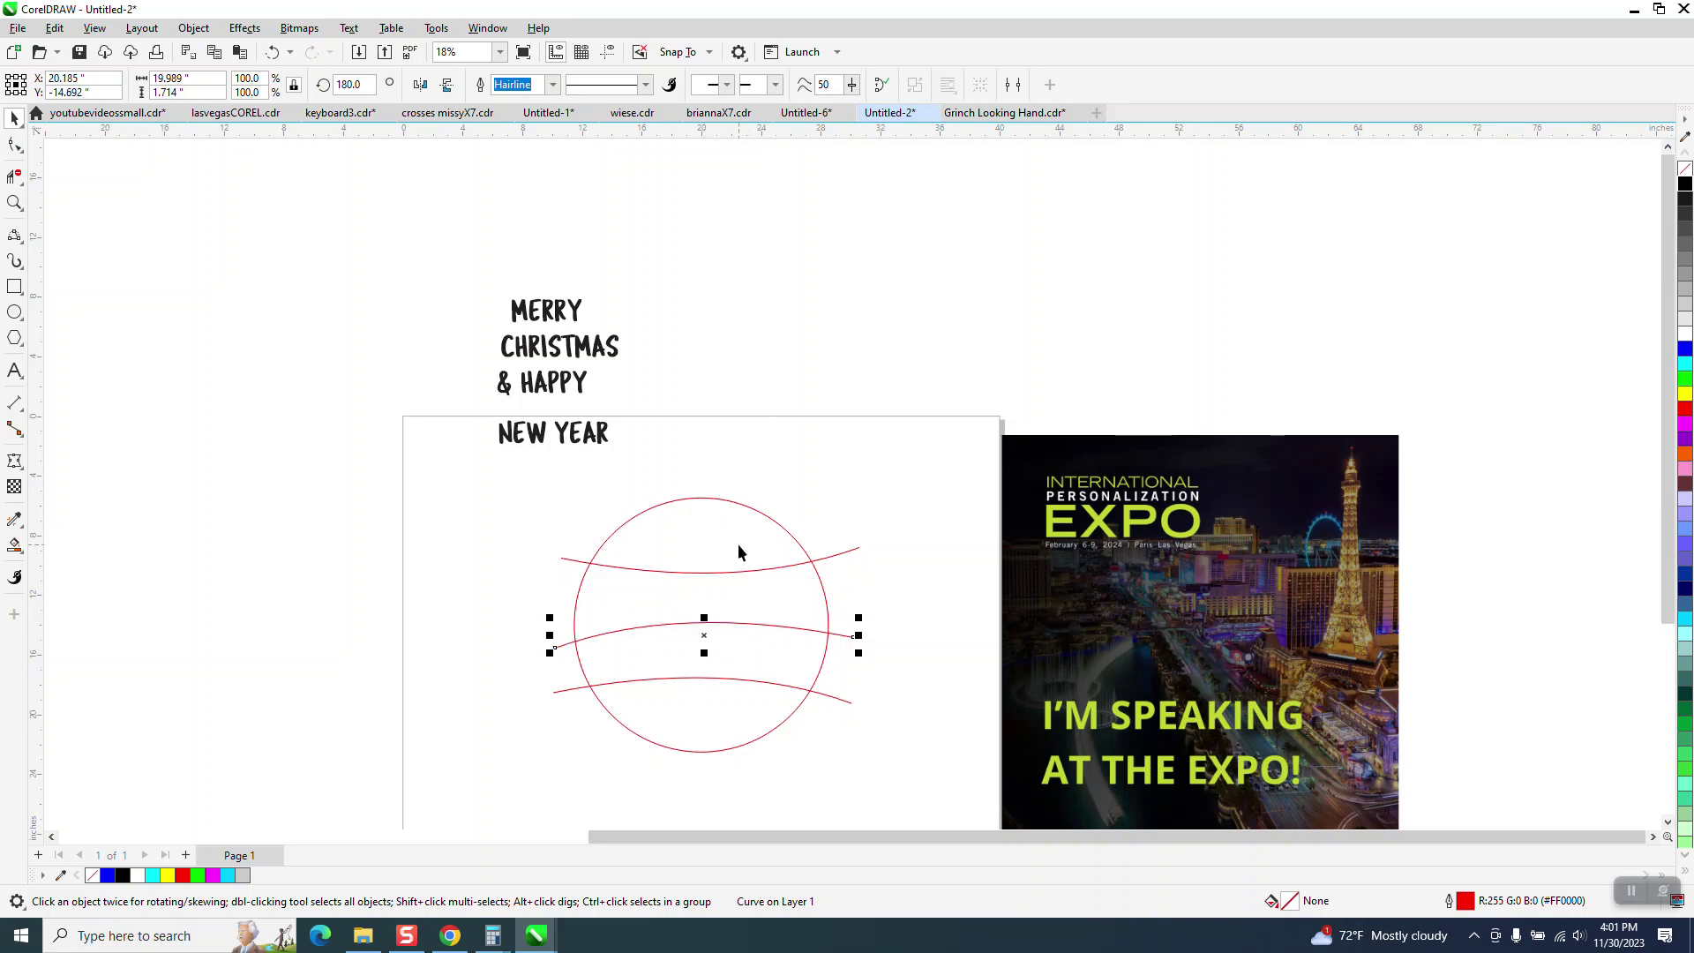
- Smart Fill each of the circle's four sections in black and shift each new piece left, clear of the original
scroll(522, 542, "down", 1)
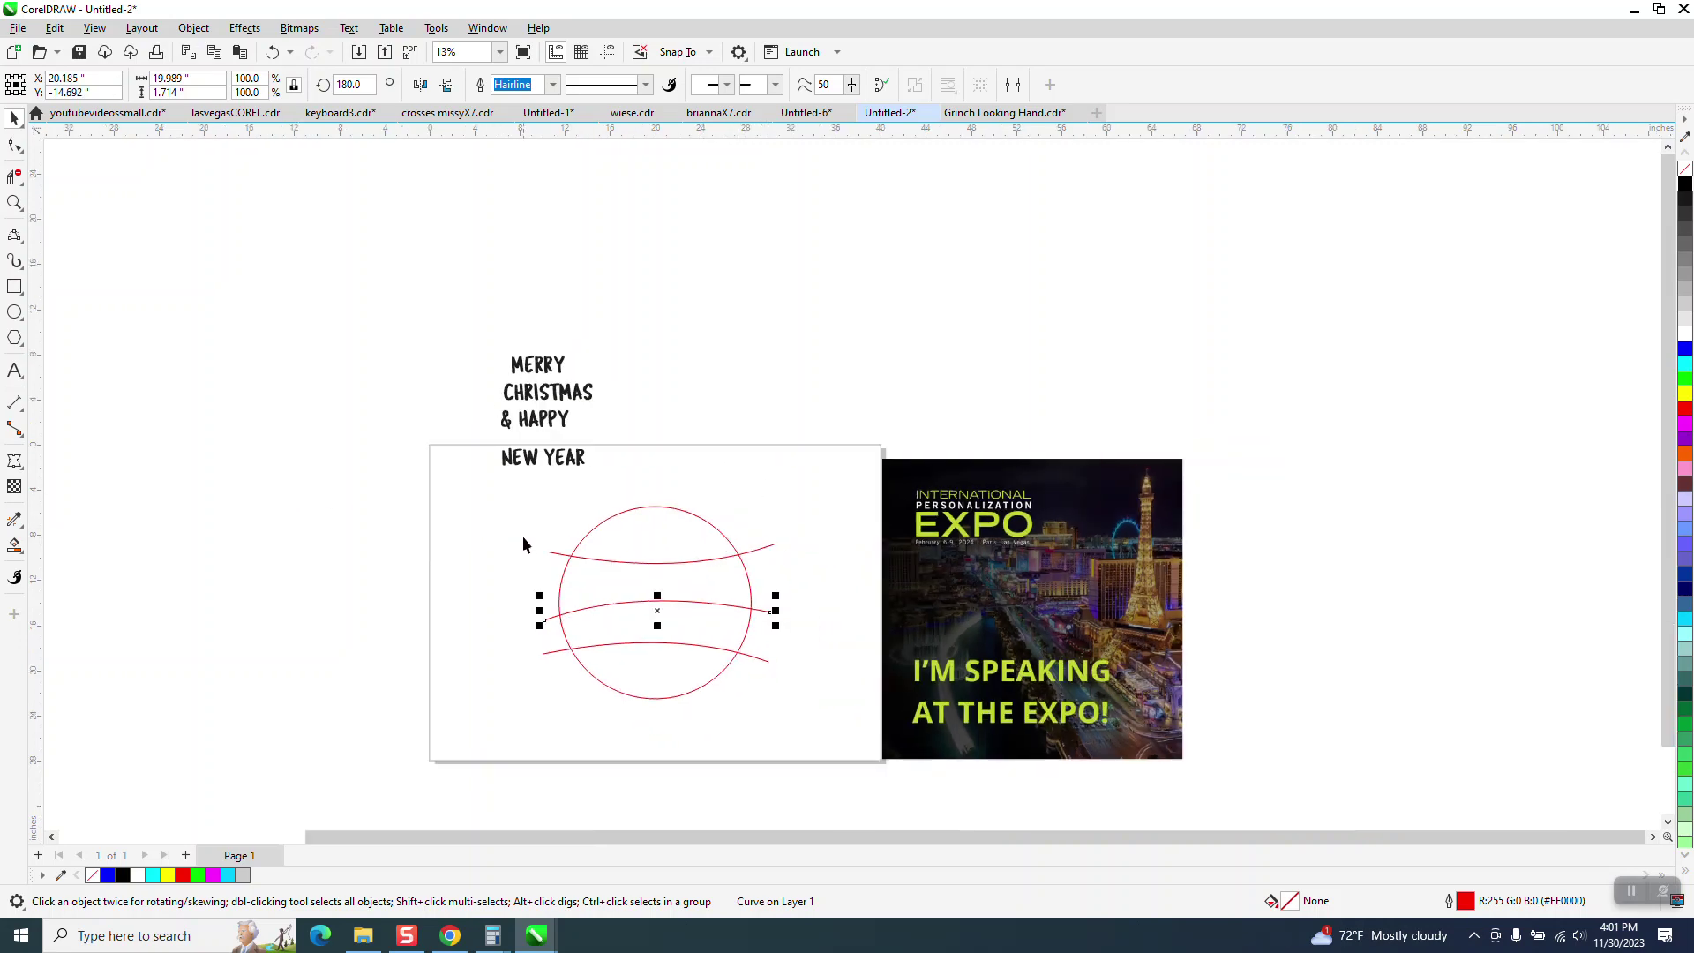
left_click(14, 544)
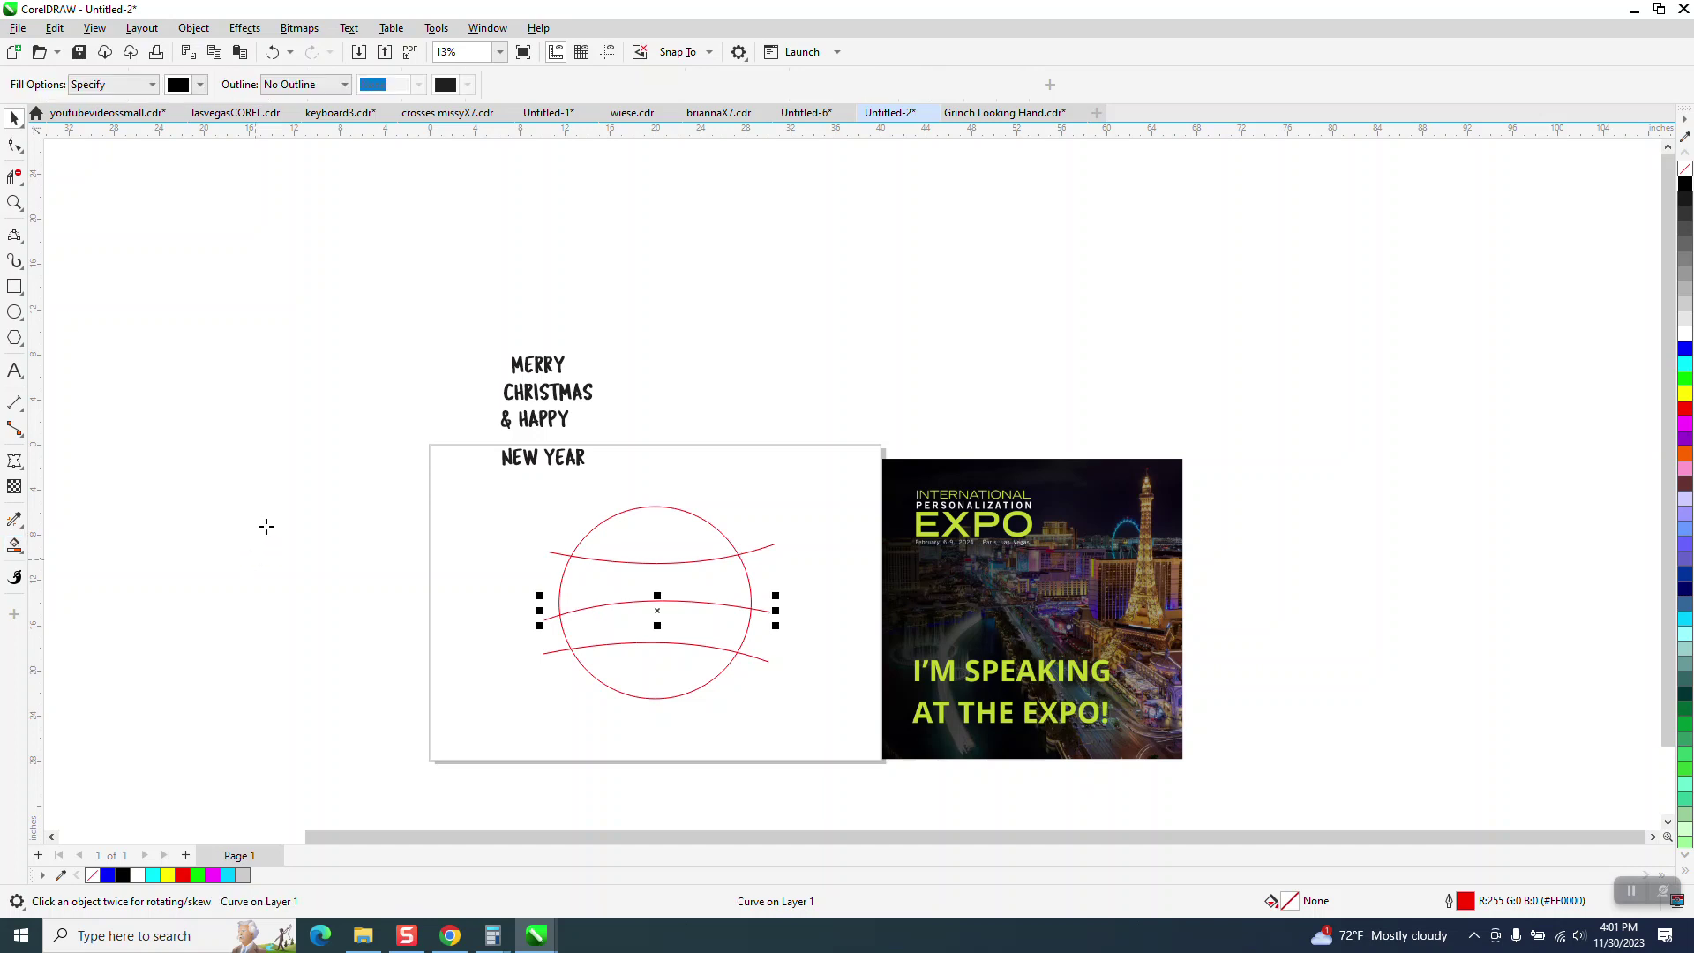
left_click(673, 557)
key("Left")
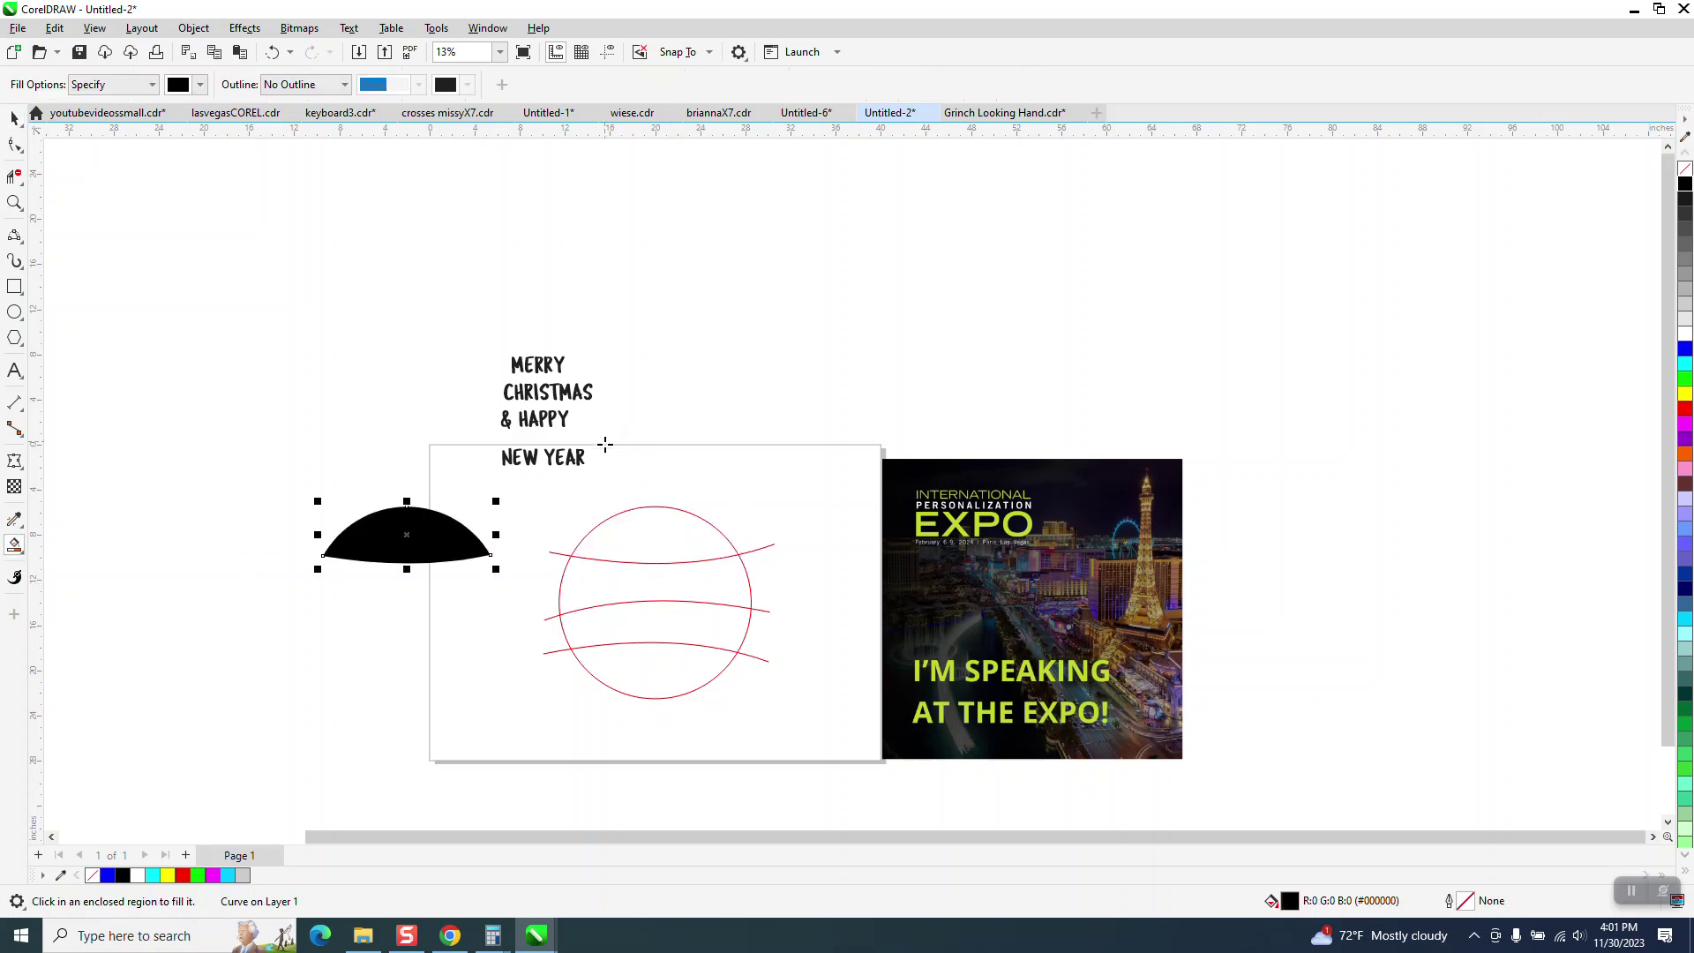
left_click(653, 565)
key("Left")
left_click(672, 624)
key("Left")
left_click(673, 655)
key("Left")
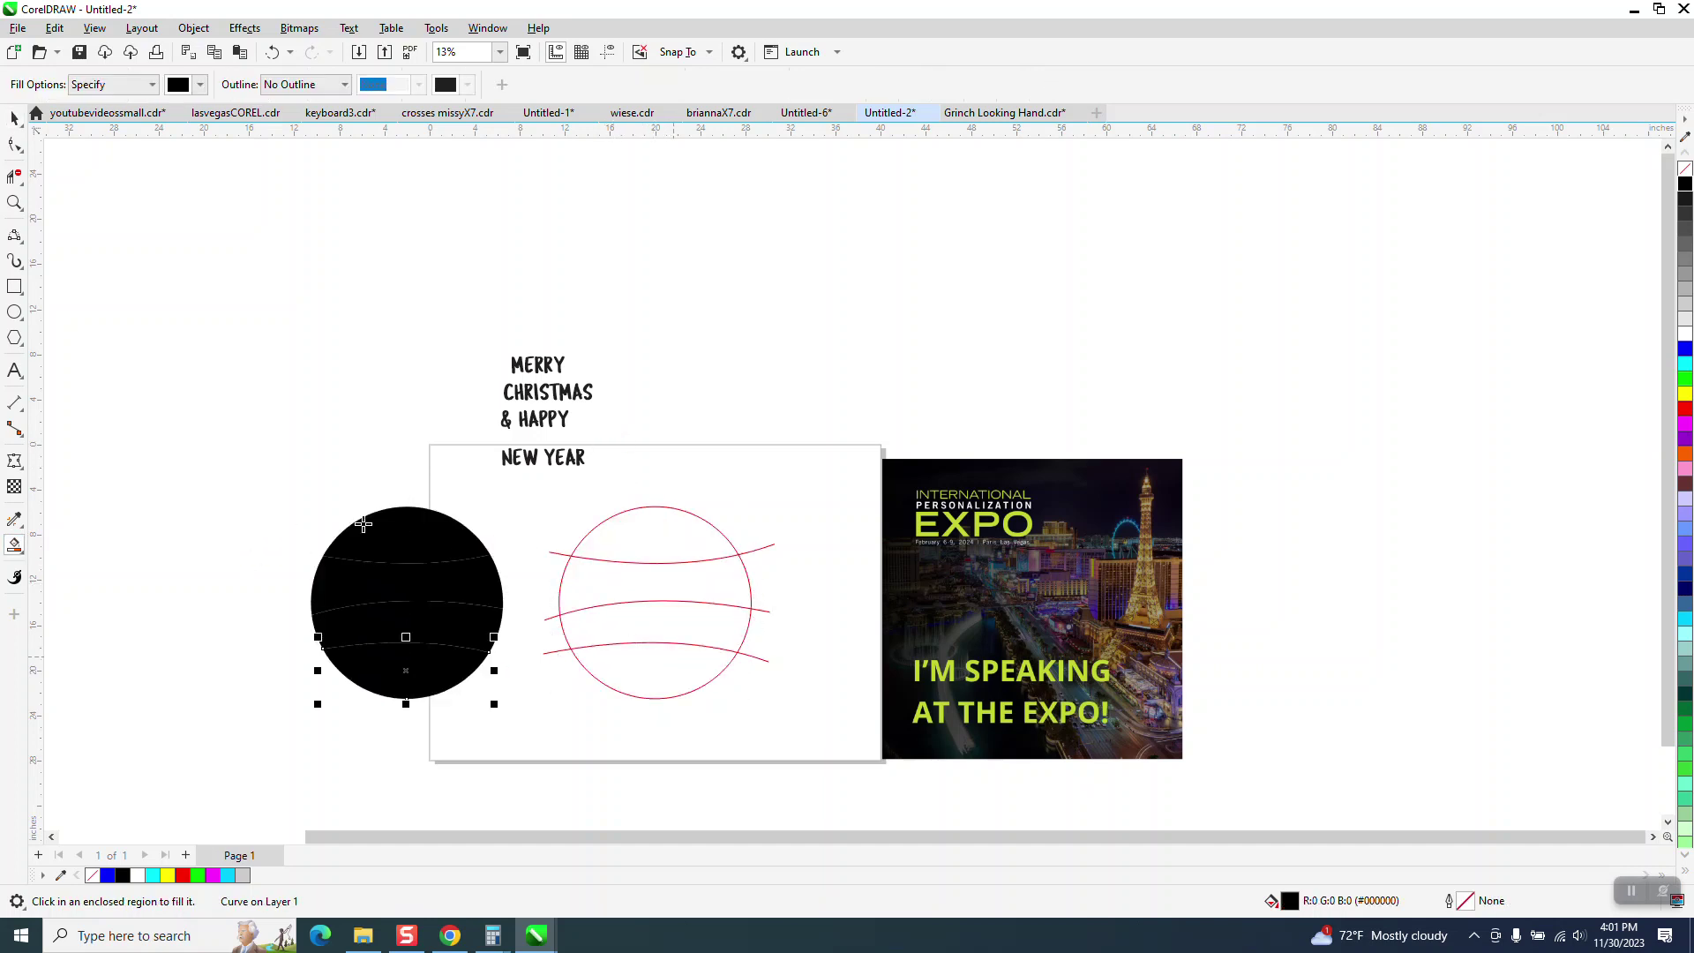
- Remove the fill from the four black pieces and give them a black outline
left_click(15, 119)
left_click_drag(228, 421, 506, 699)
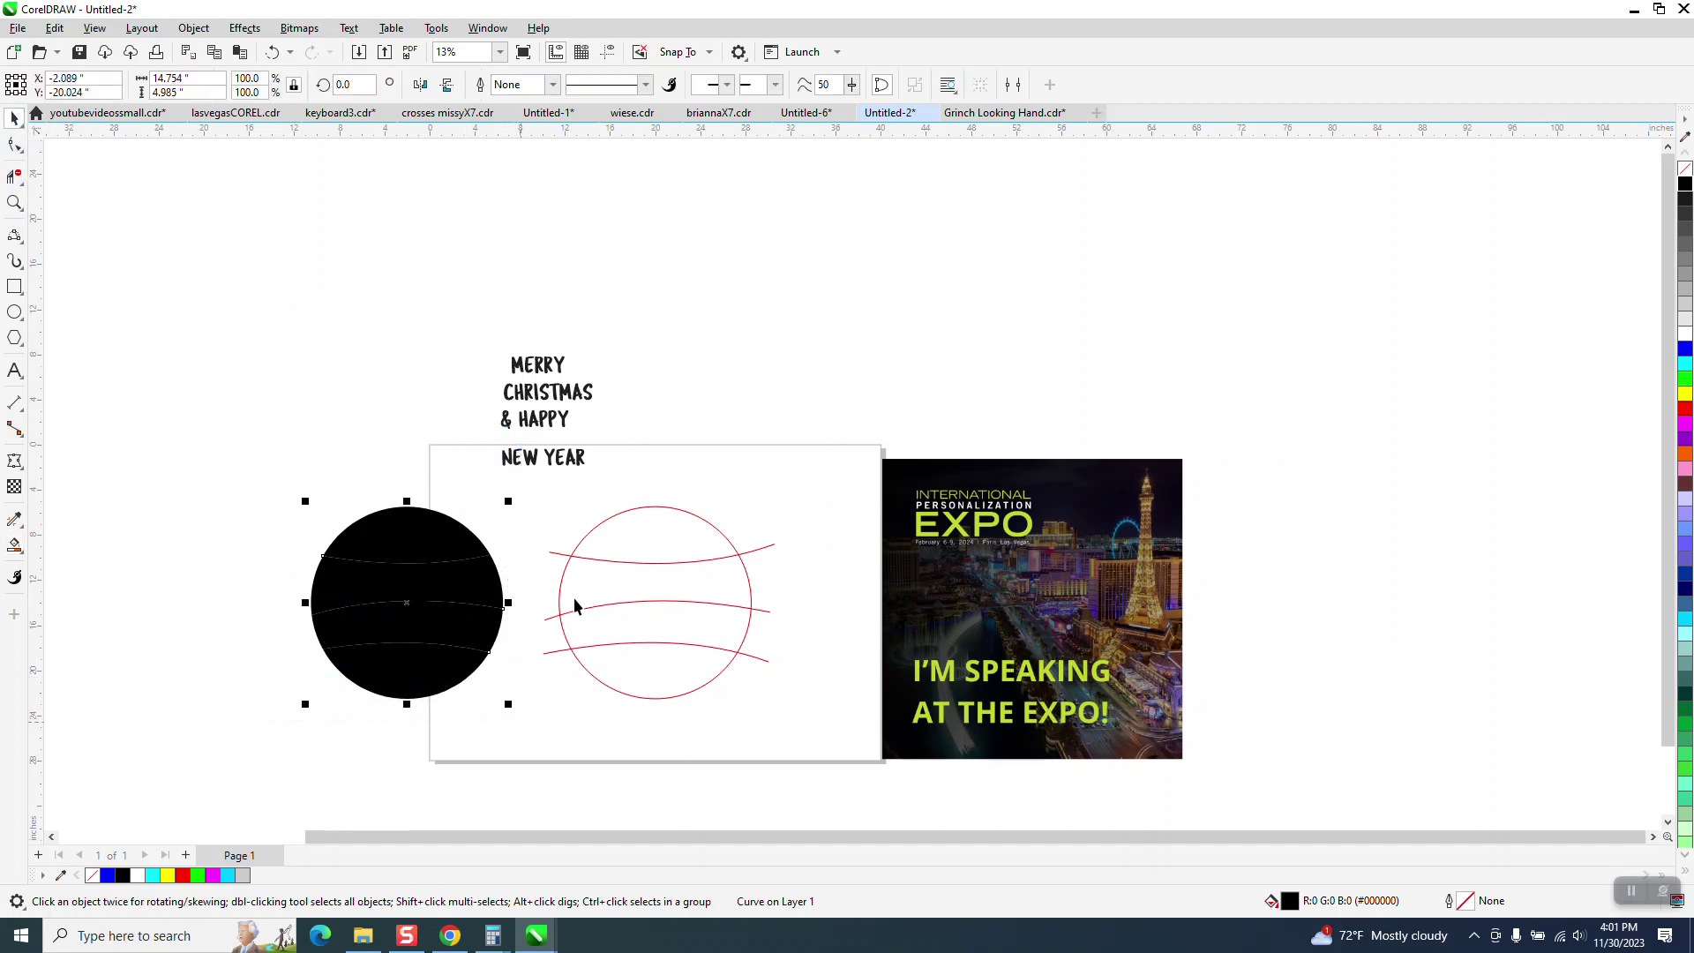
left_click(1685, 169)
right_click(1685, 184)
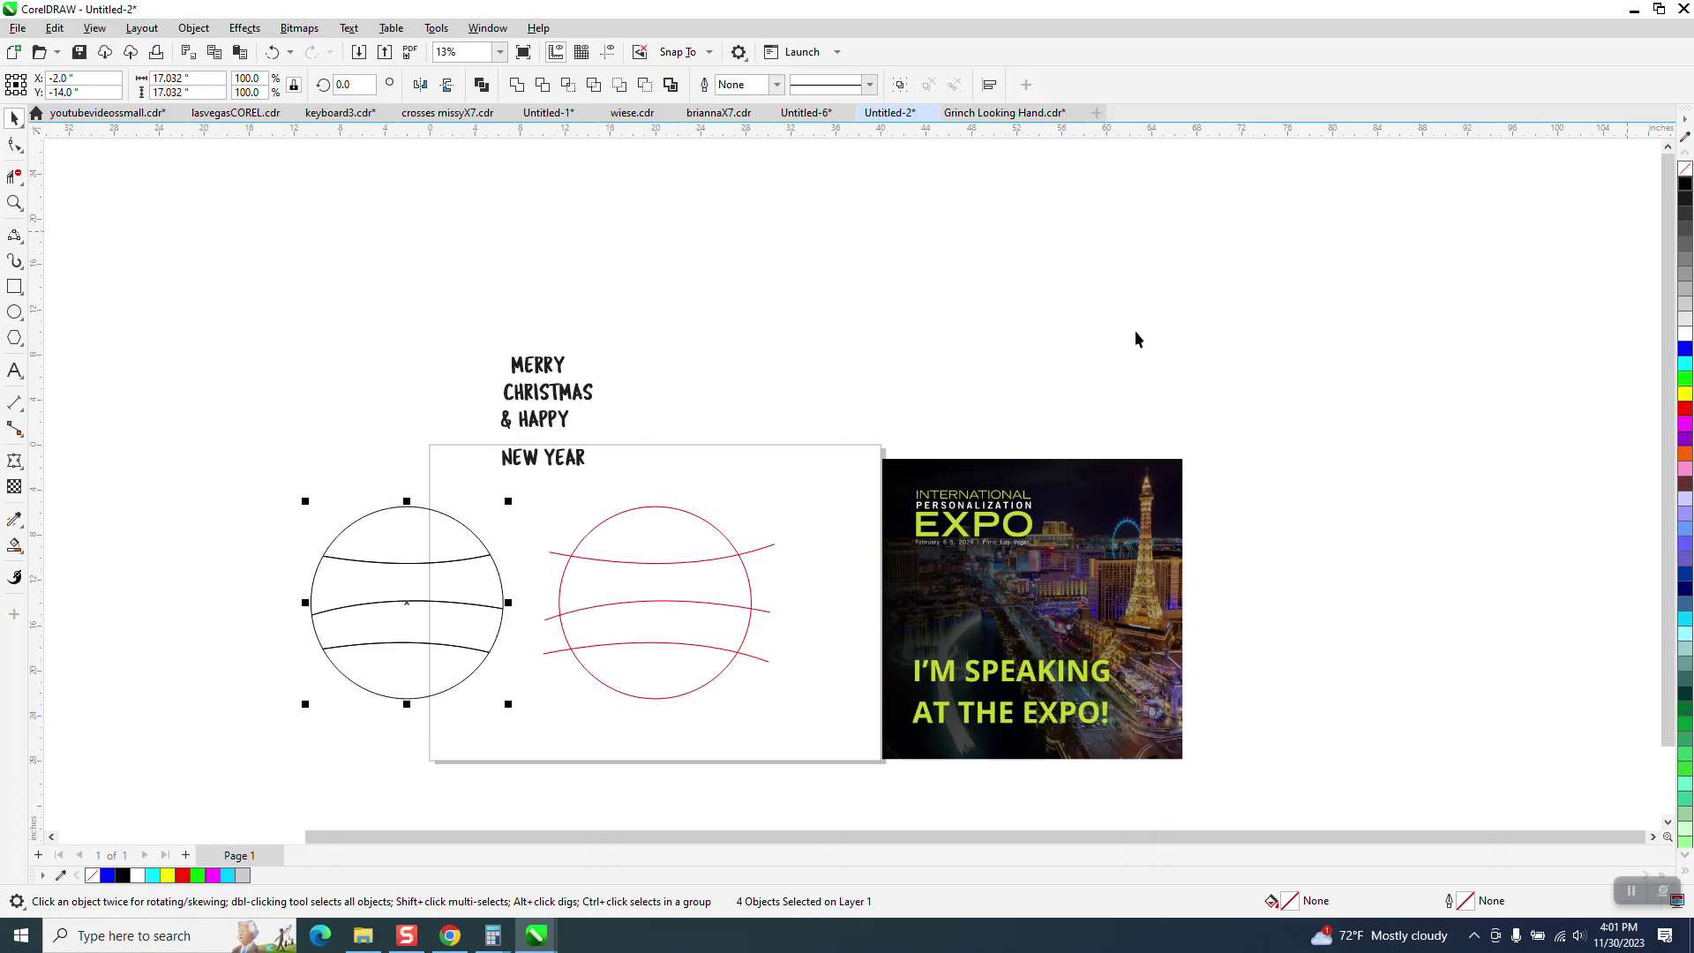
- Apply an inside contour with 1 step and a 0.3-inch offset to the top outlined piece
left_click_drag(441, 529, 424, 414)
left_click(273, 52)
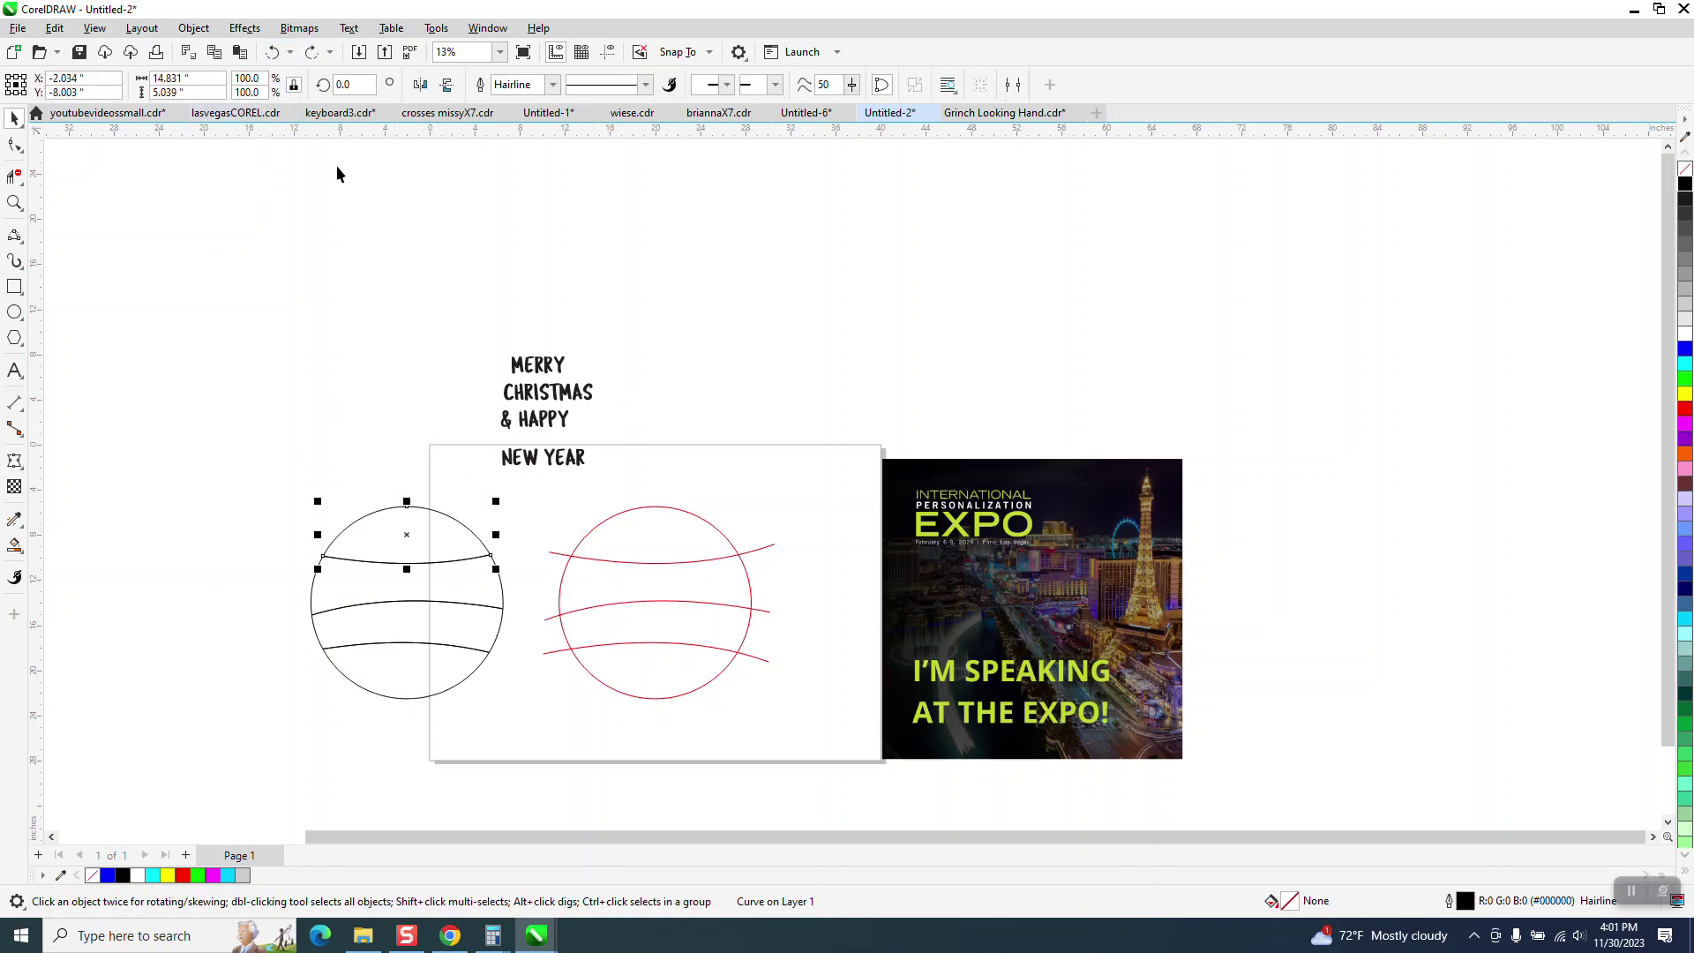
left_click(246, 29)
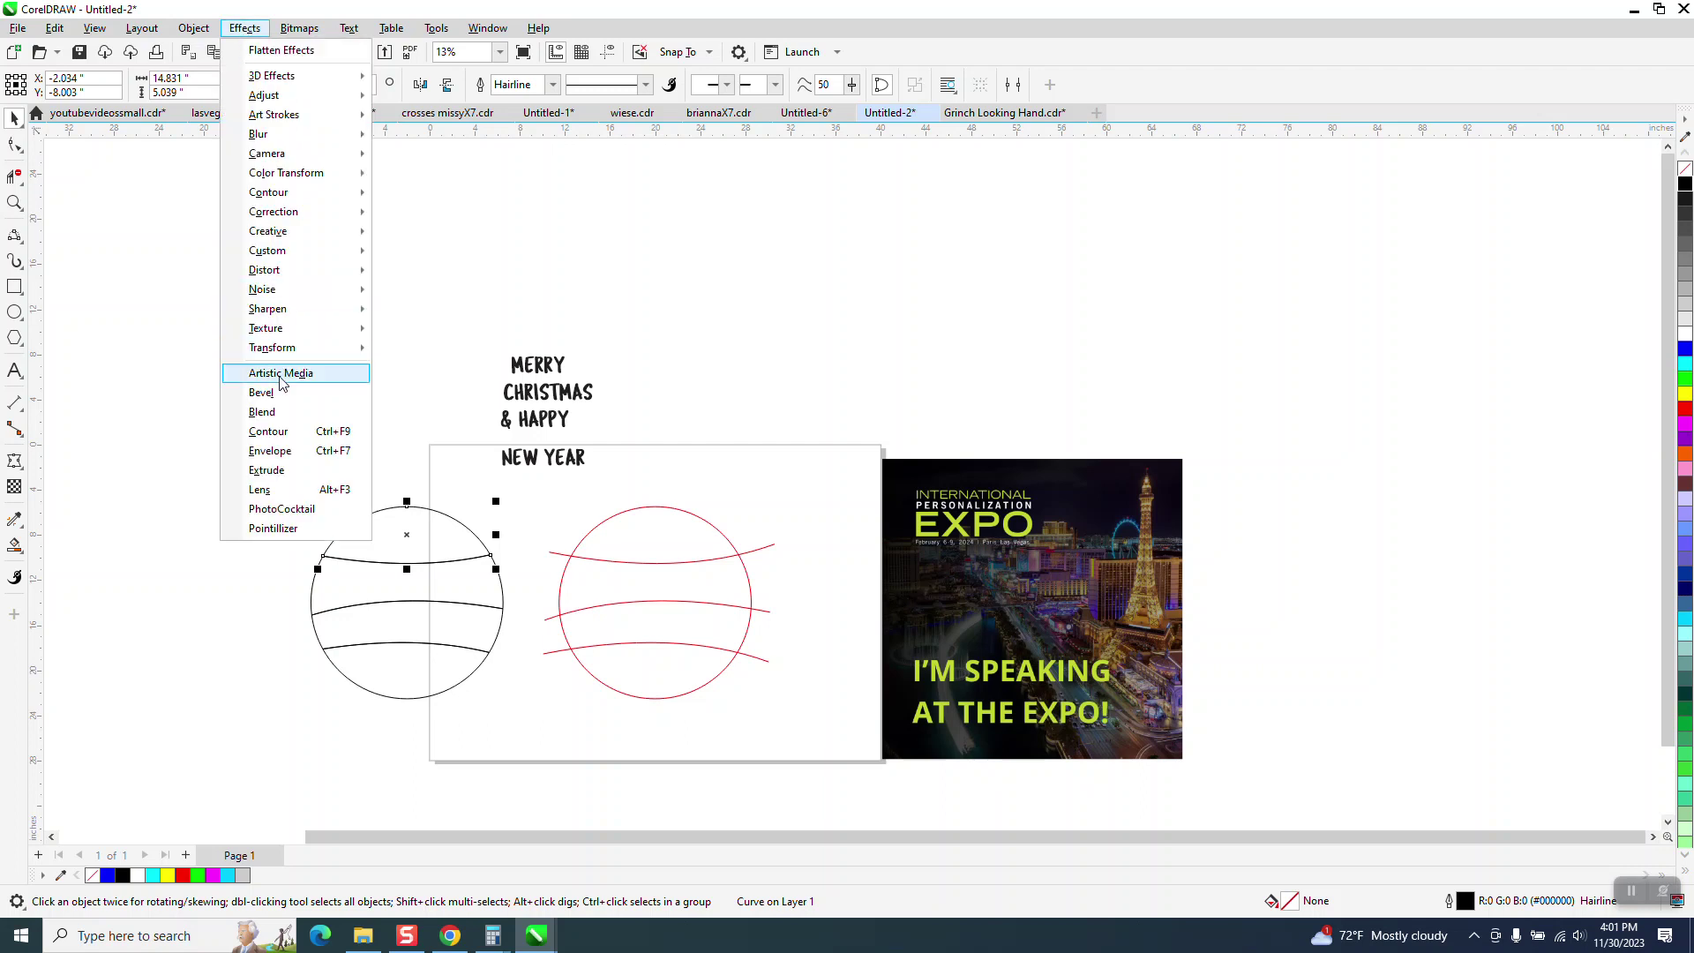
left_click(290, 429)
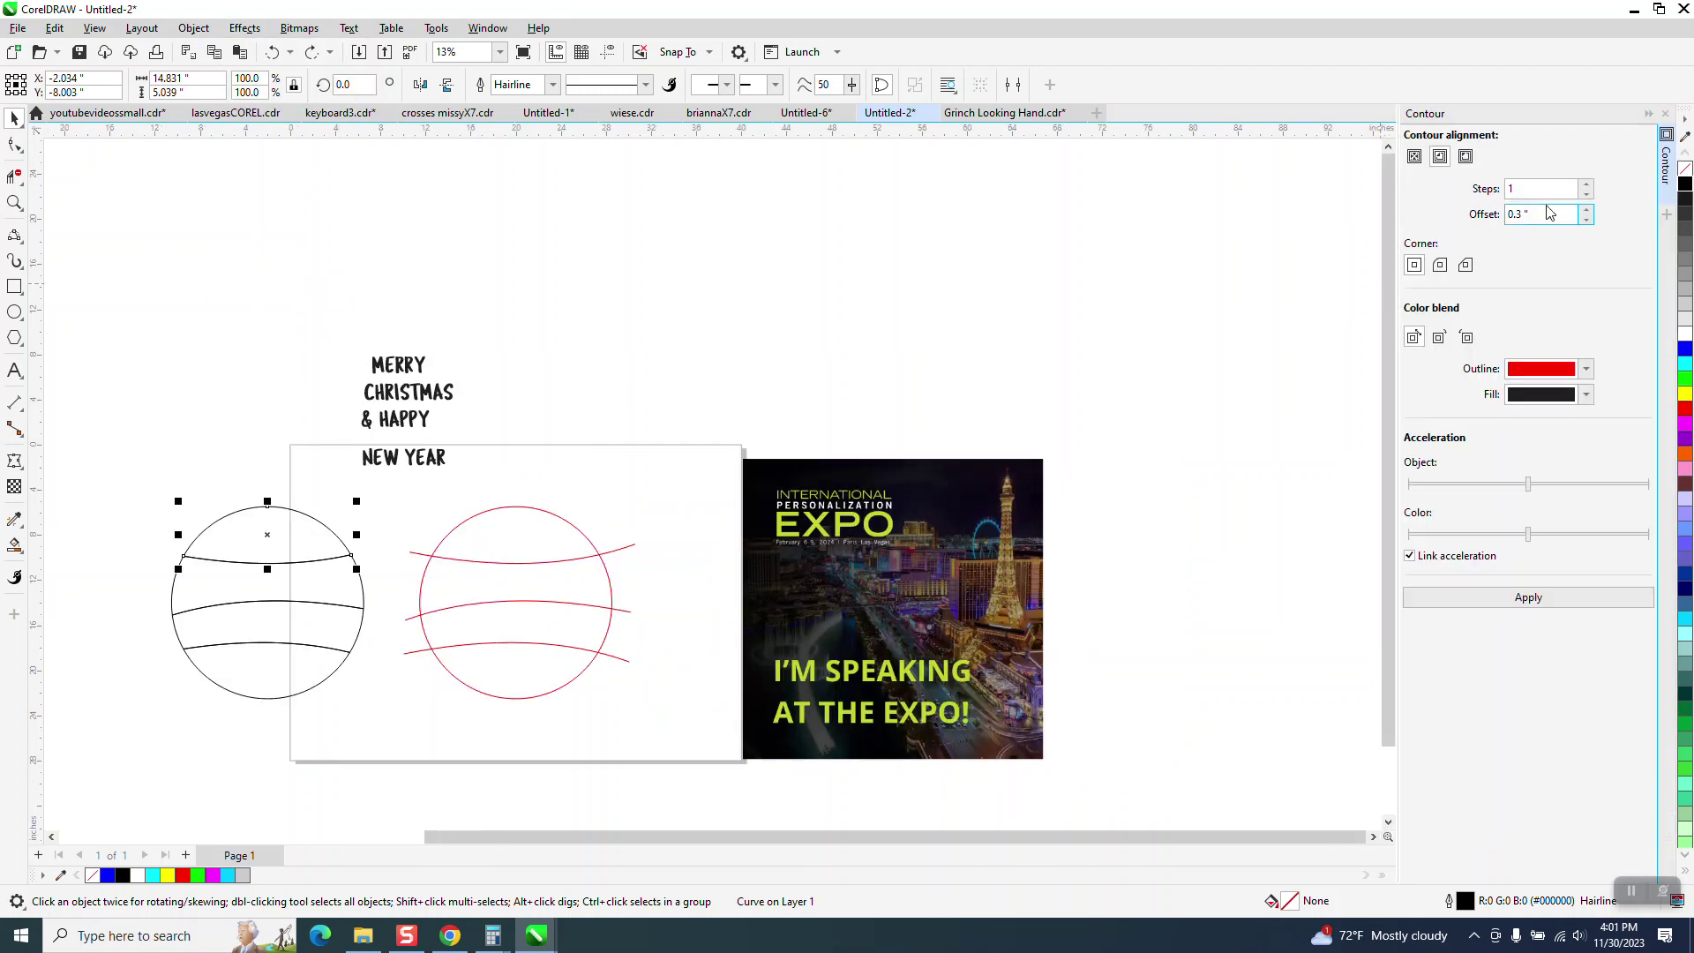
left_click(1512, 190)
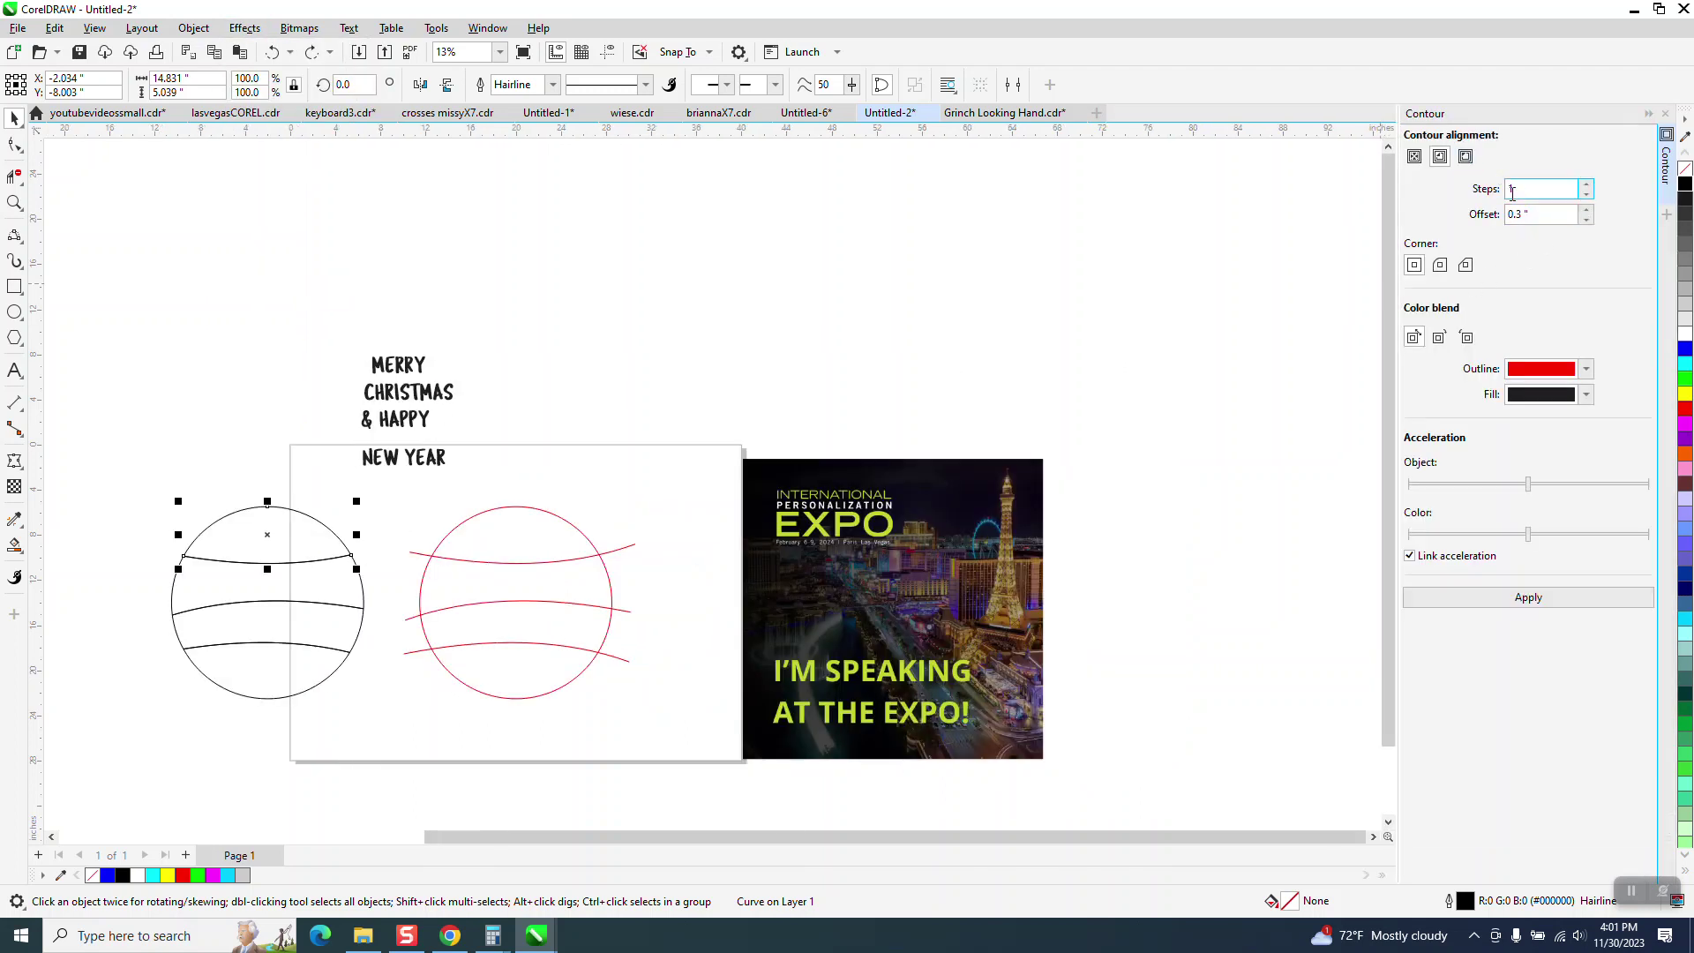
left_click(1536, 600)
- Apply the same 1-step, 0.3-inch inside contour to the remaining three pieces of the outlined circle
left_click(322, 602)
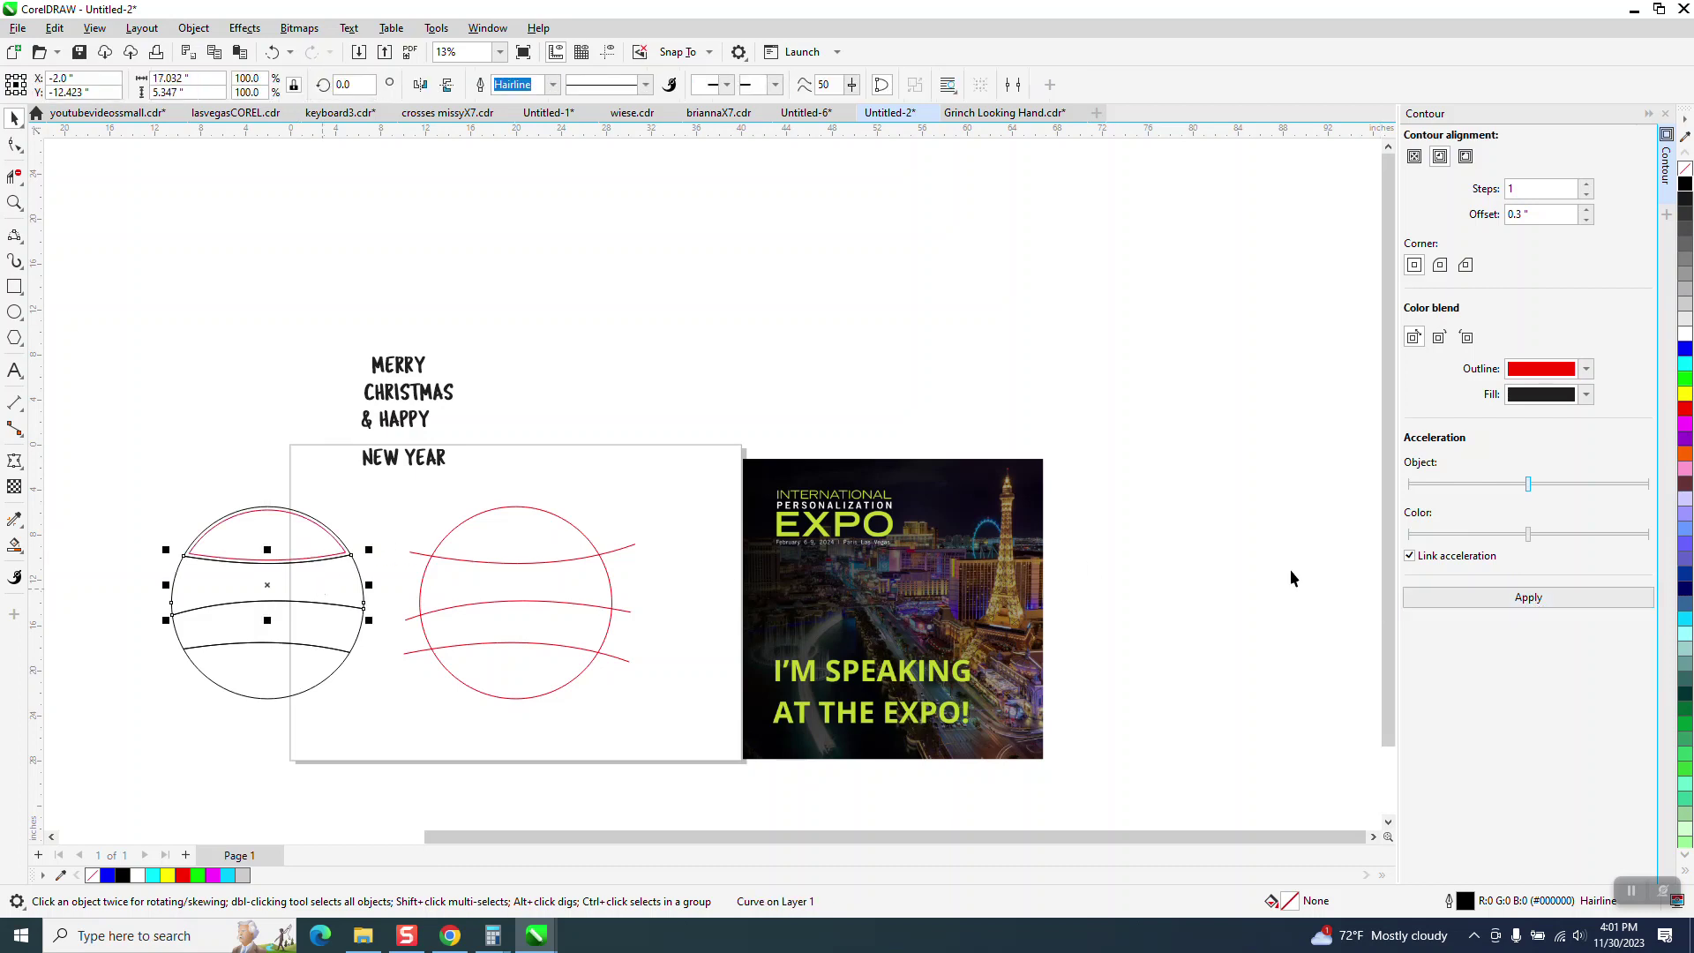
left_click(1528, 597)
left_click(329, 640)
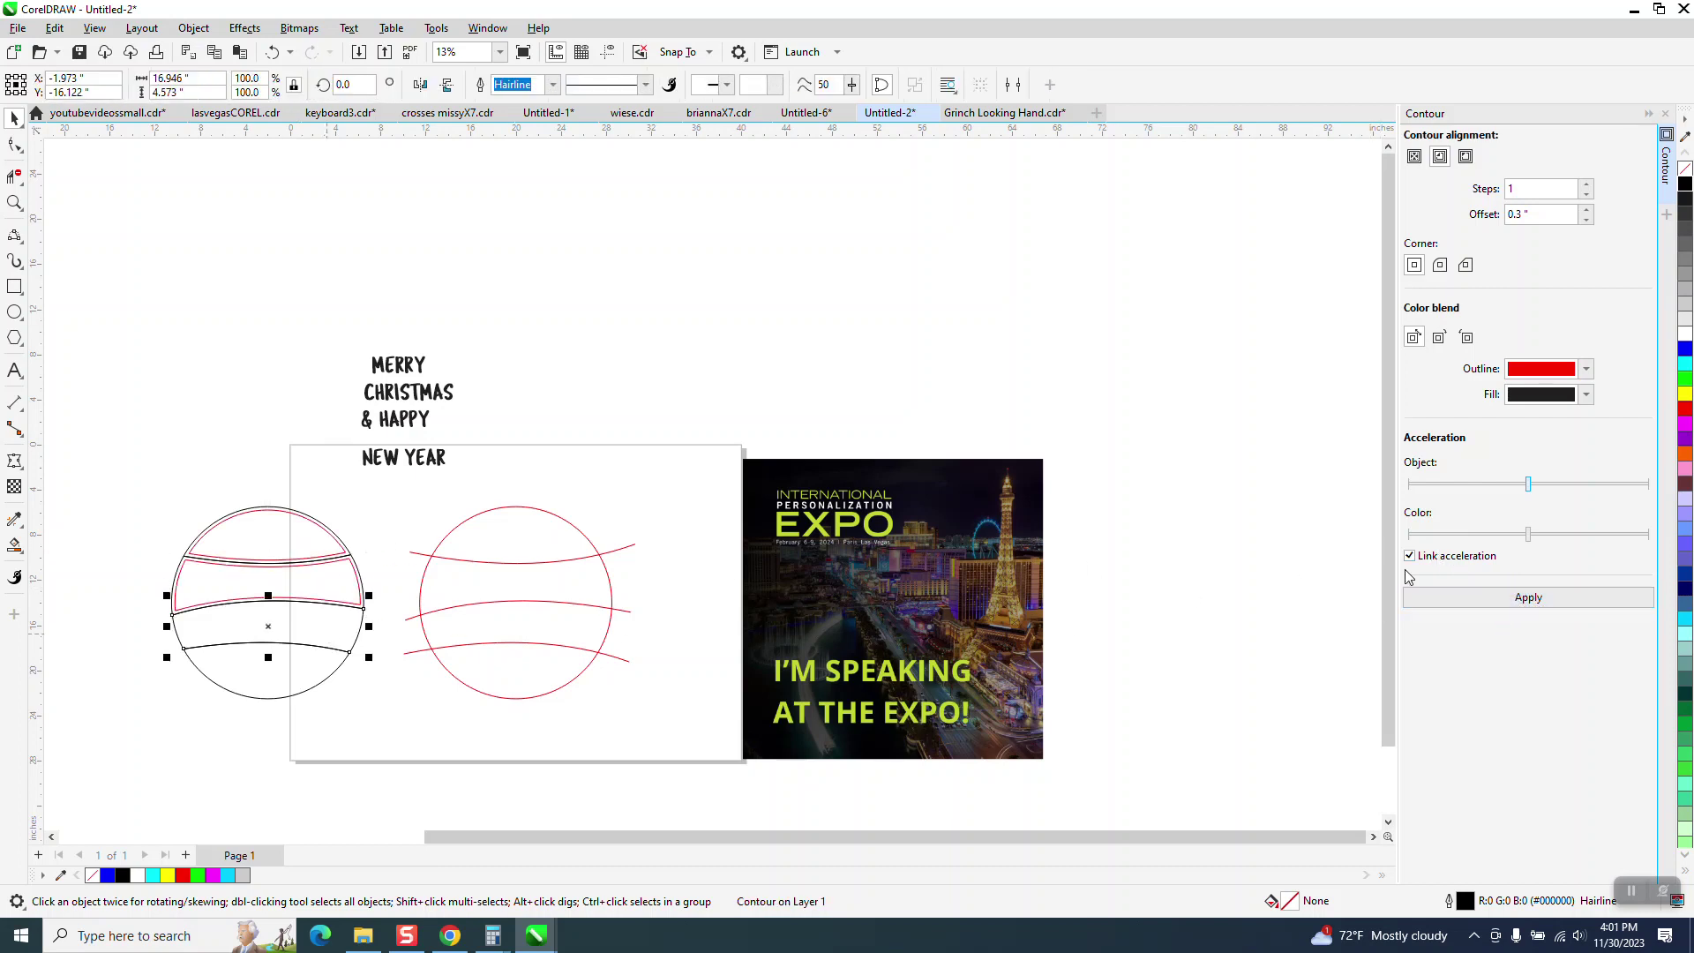
left_click(1543, 597)
left_click(323, 685)
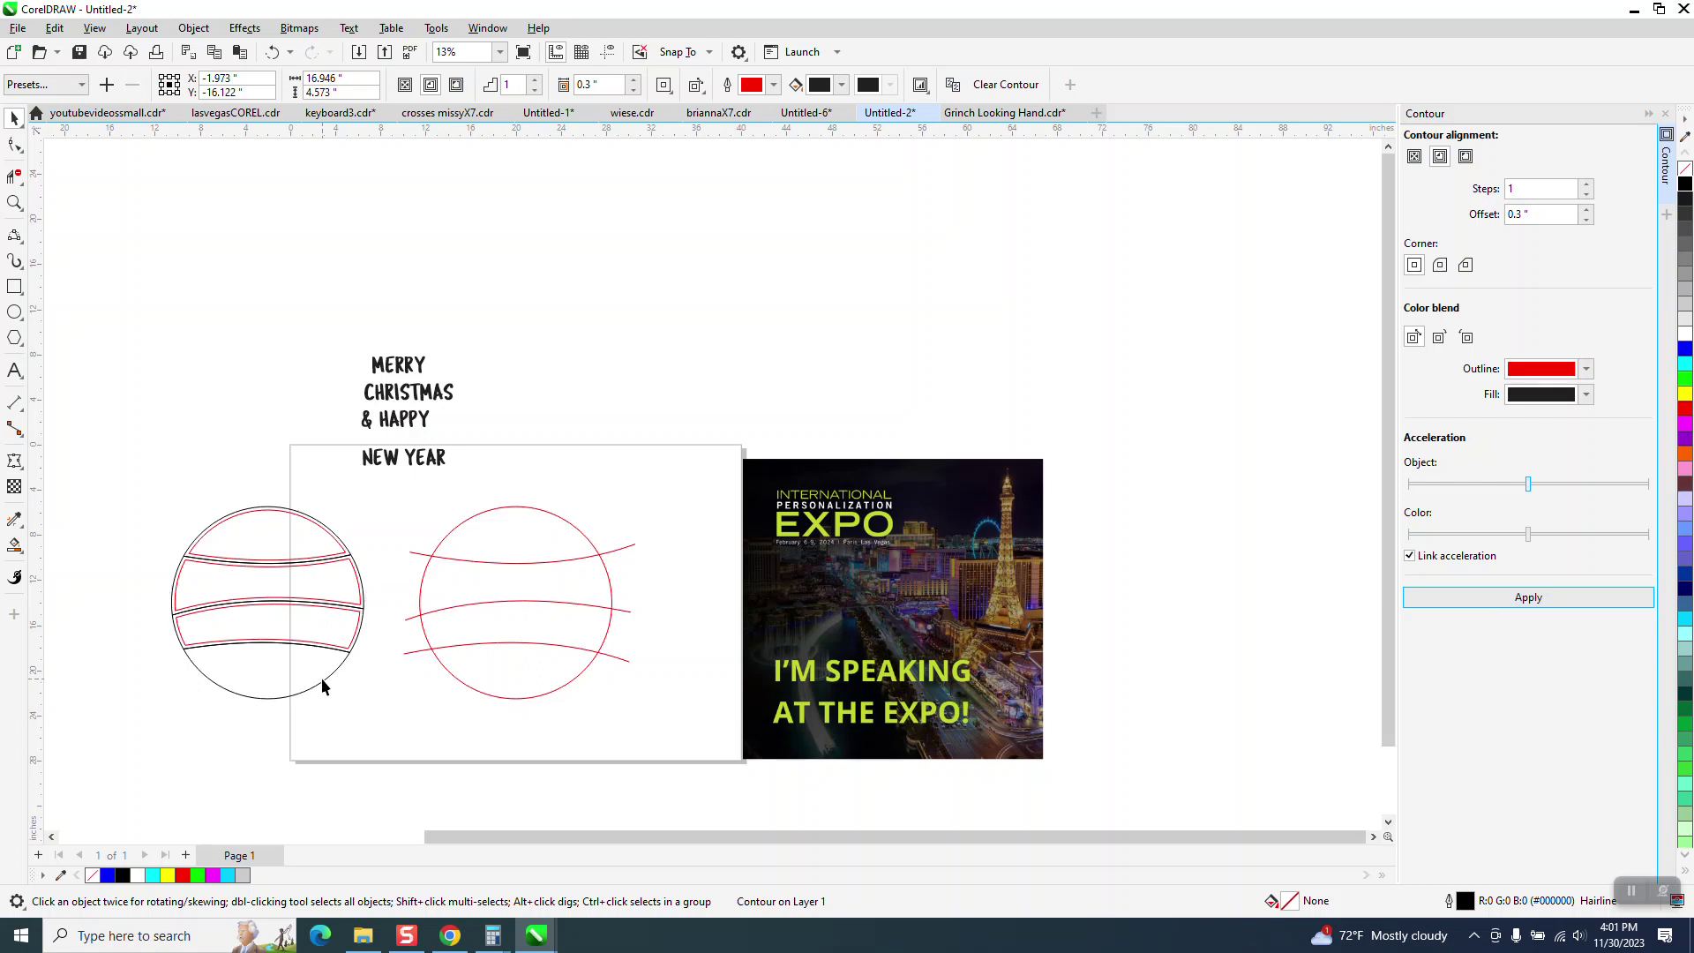
left_click(1499, 597)
- Move the original red circle and its three curves up, off the page
left_click_drag(507, 667, 679, 704)
key("Up")
key("Up")
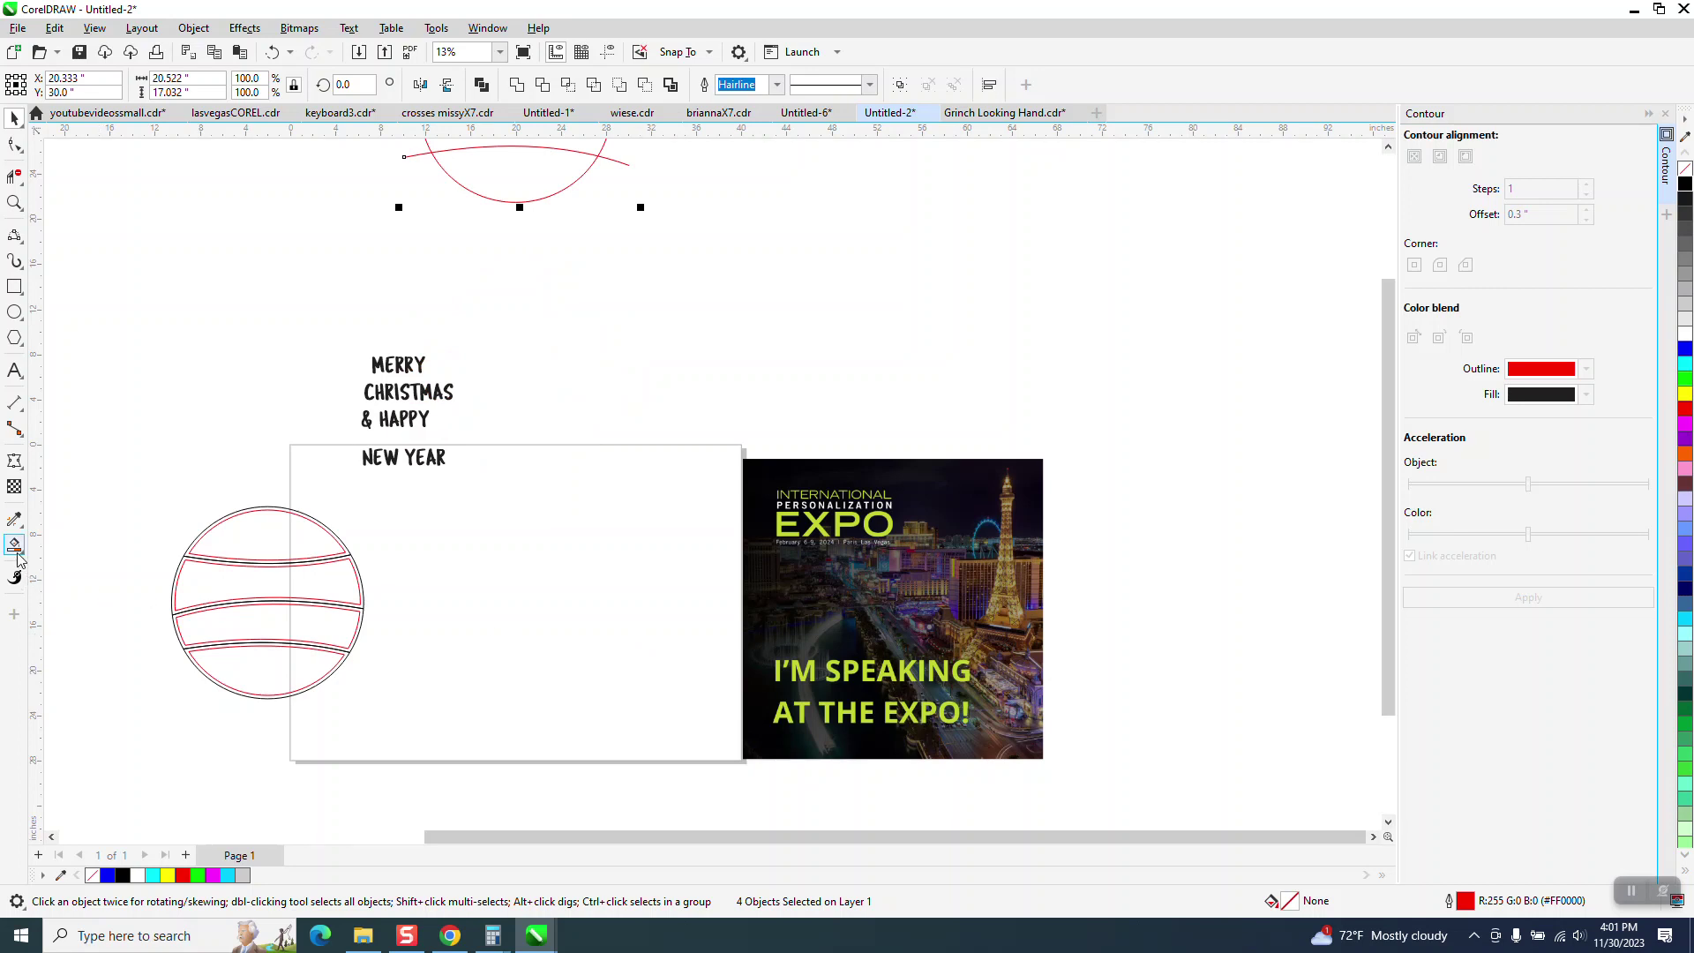
- Smart Fill the inner contours of the upper three pieces in black and shift each new piece right onto the page
left_click(14, 546)
left_click(287, 550)
key("c")
left_click(306, 584)
key("c")
left_click(309, 630)
key("c")
left_click(309, 655)
key("c")
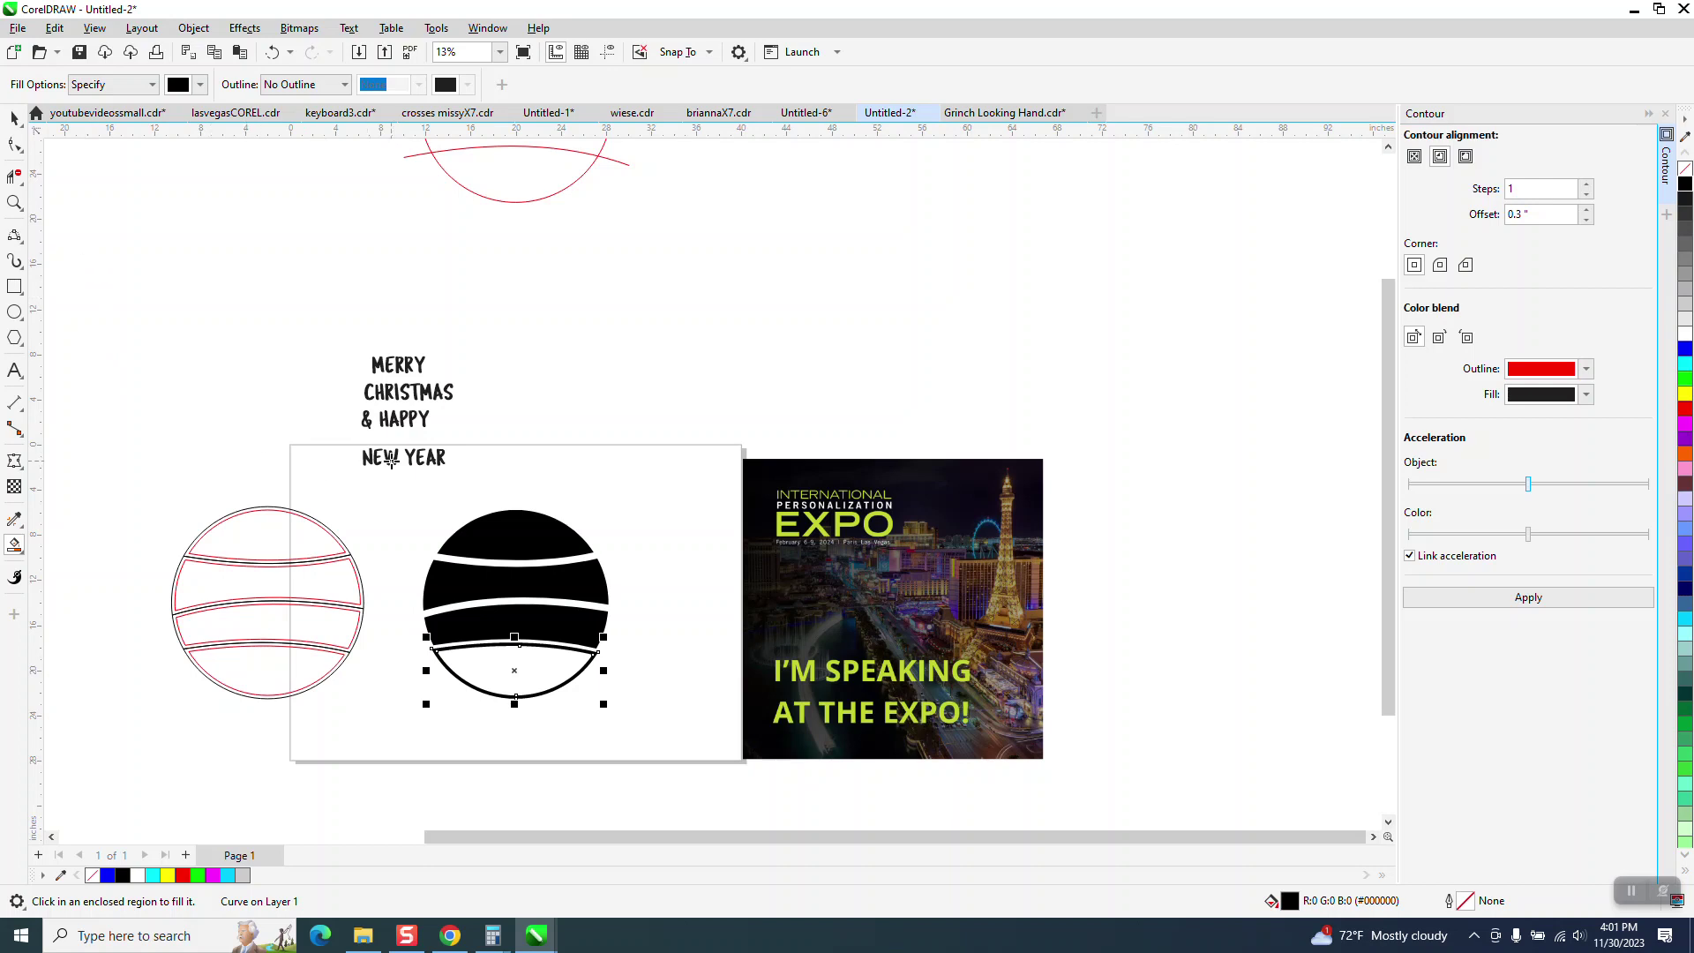
key("Delete")
- Smart Fill the bottom piece's inner contour, shift it below the others, and turn all four pieces into unfilled black outlines
left_click(320, 667)
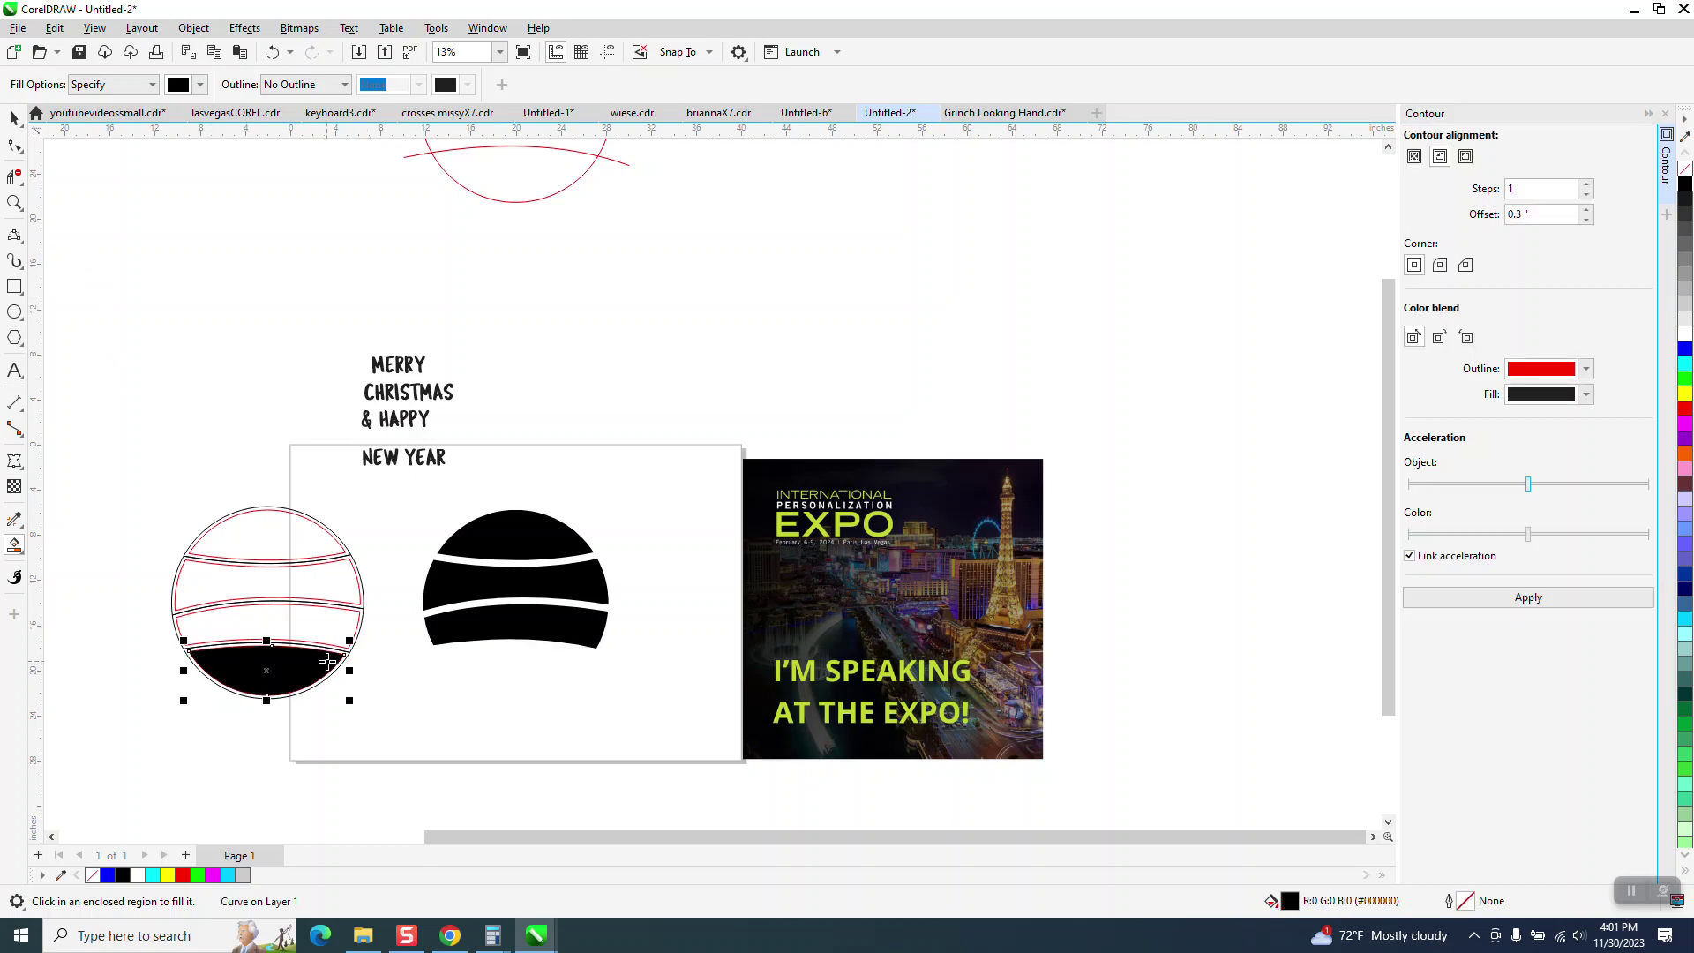
key("c")
left_click_drag(406, 485, 723, 752)
left_click_drag(393, 482, 644, 713)
left_click(1685, 172)
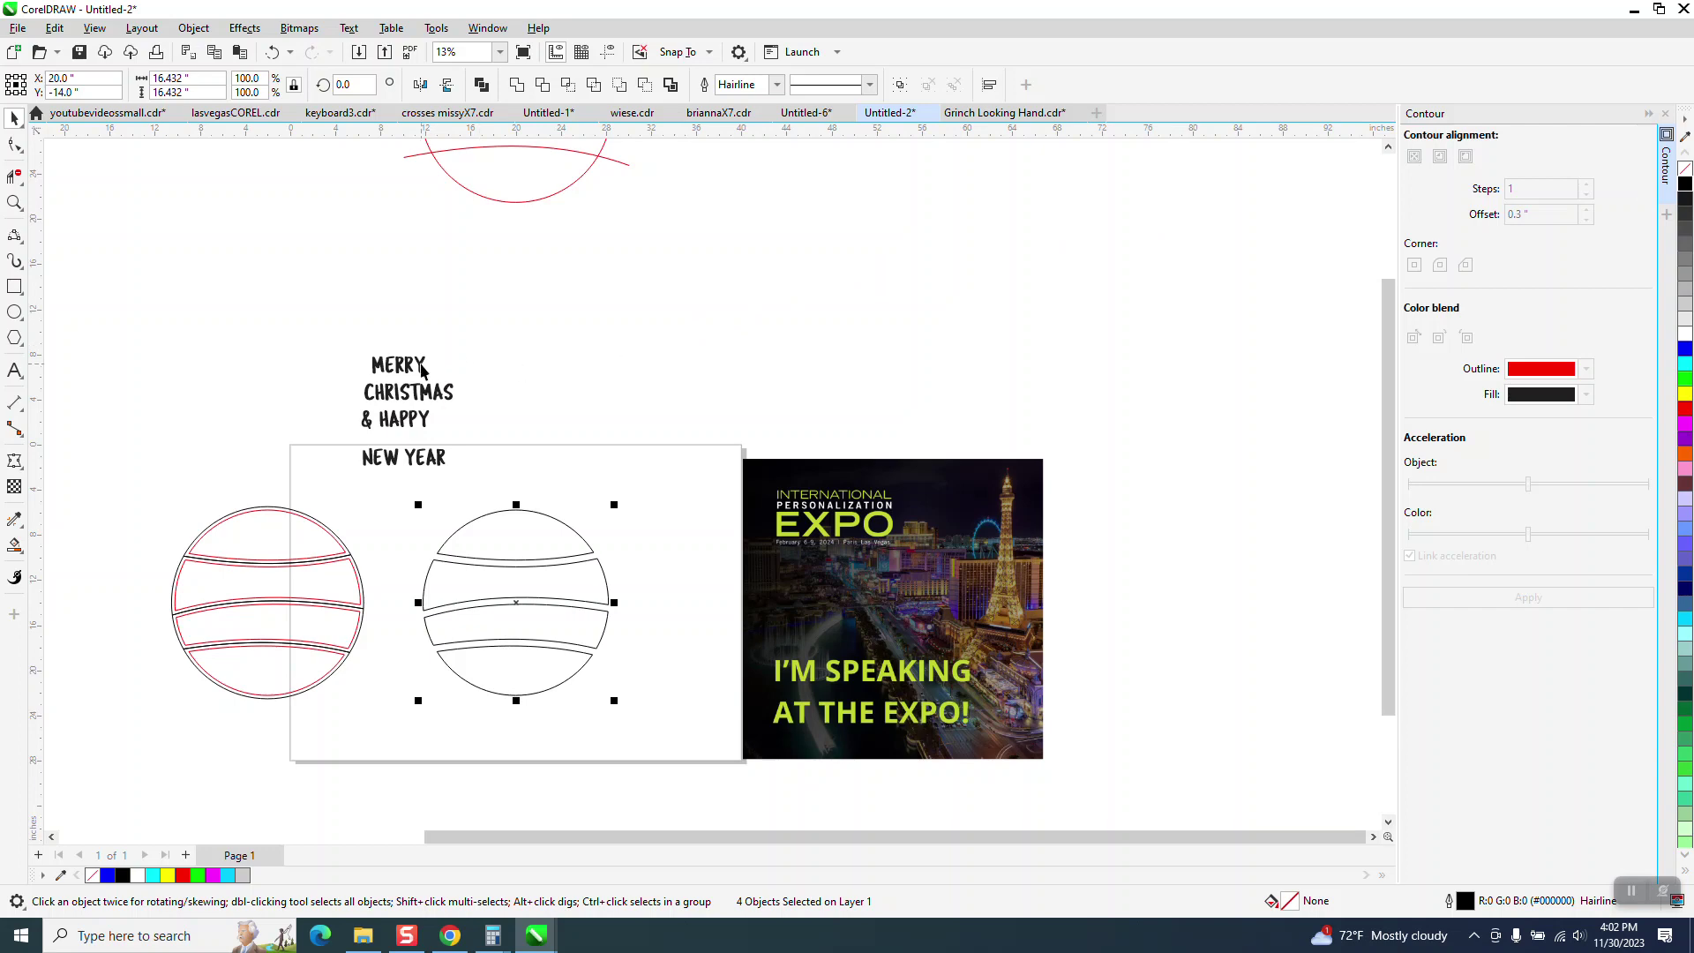
- Close the Contour settings and open the Envelope settings
left_click(1664, 116)
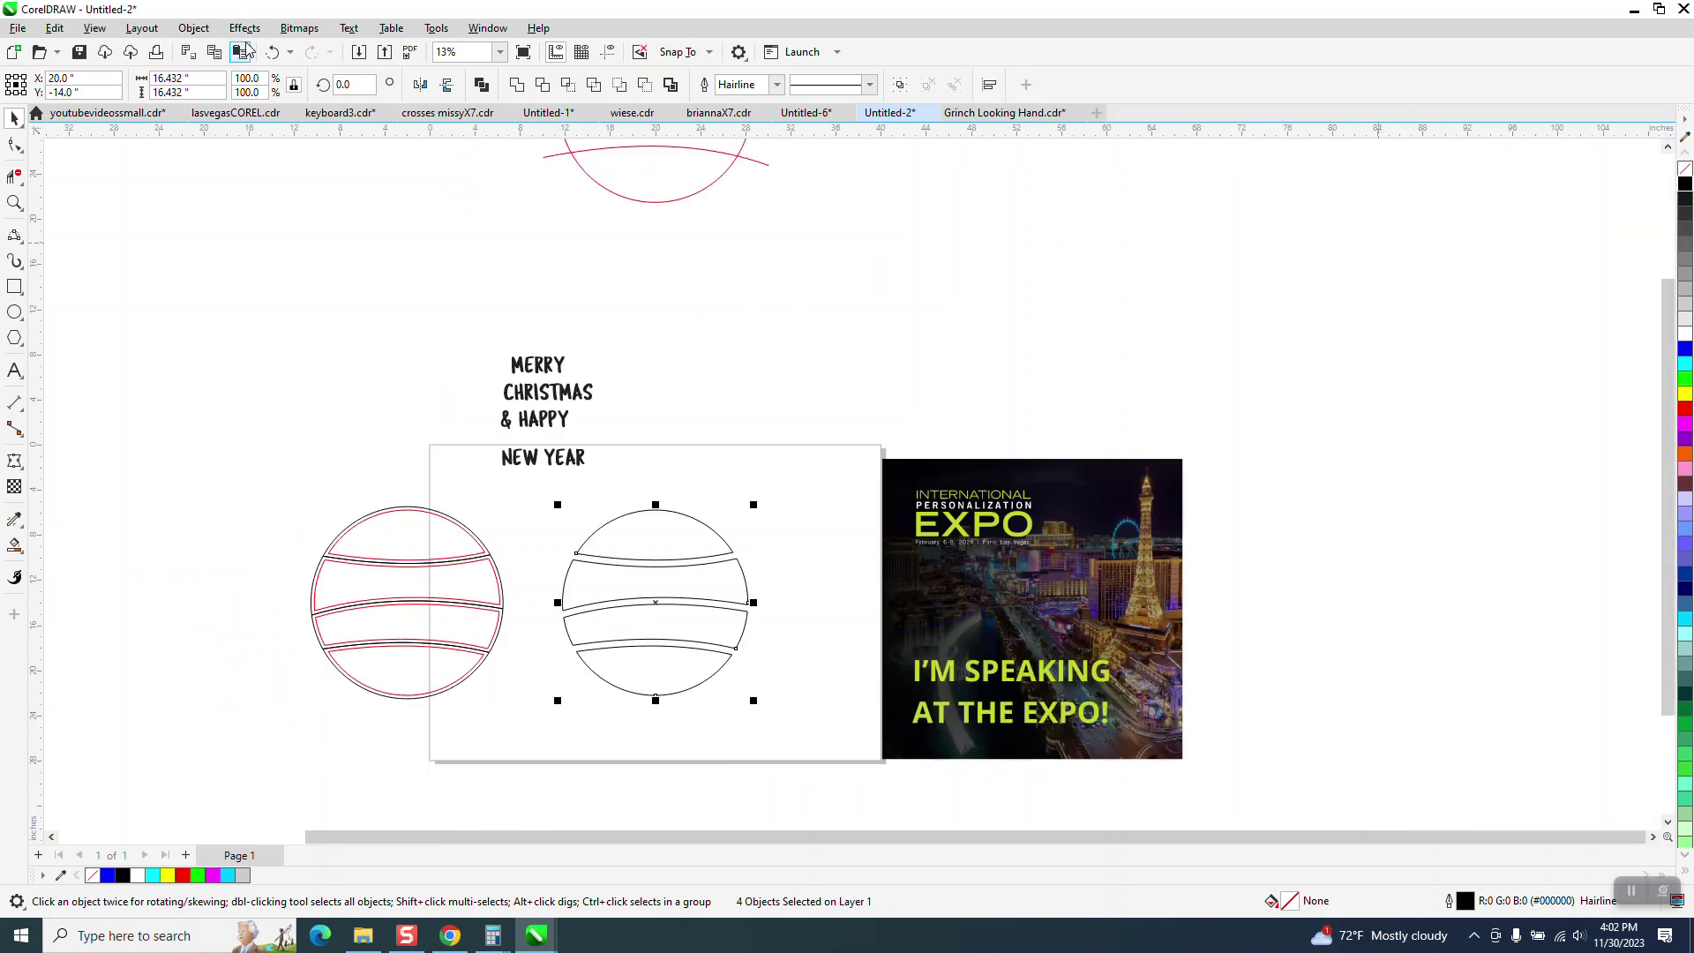
left_click(244, 28)
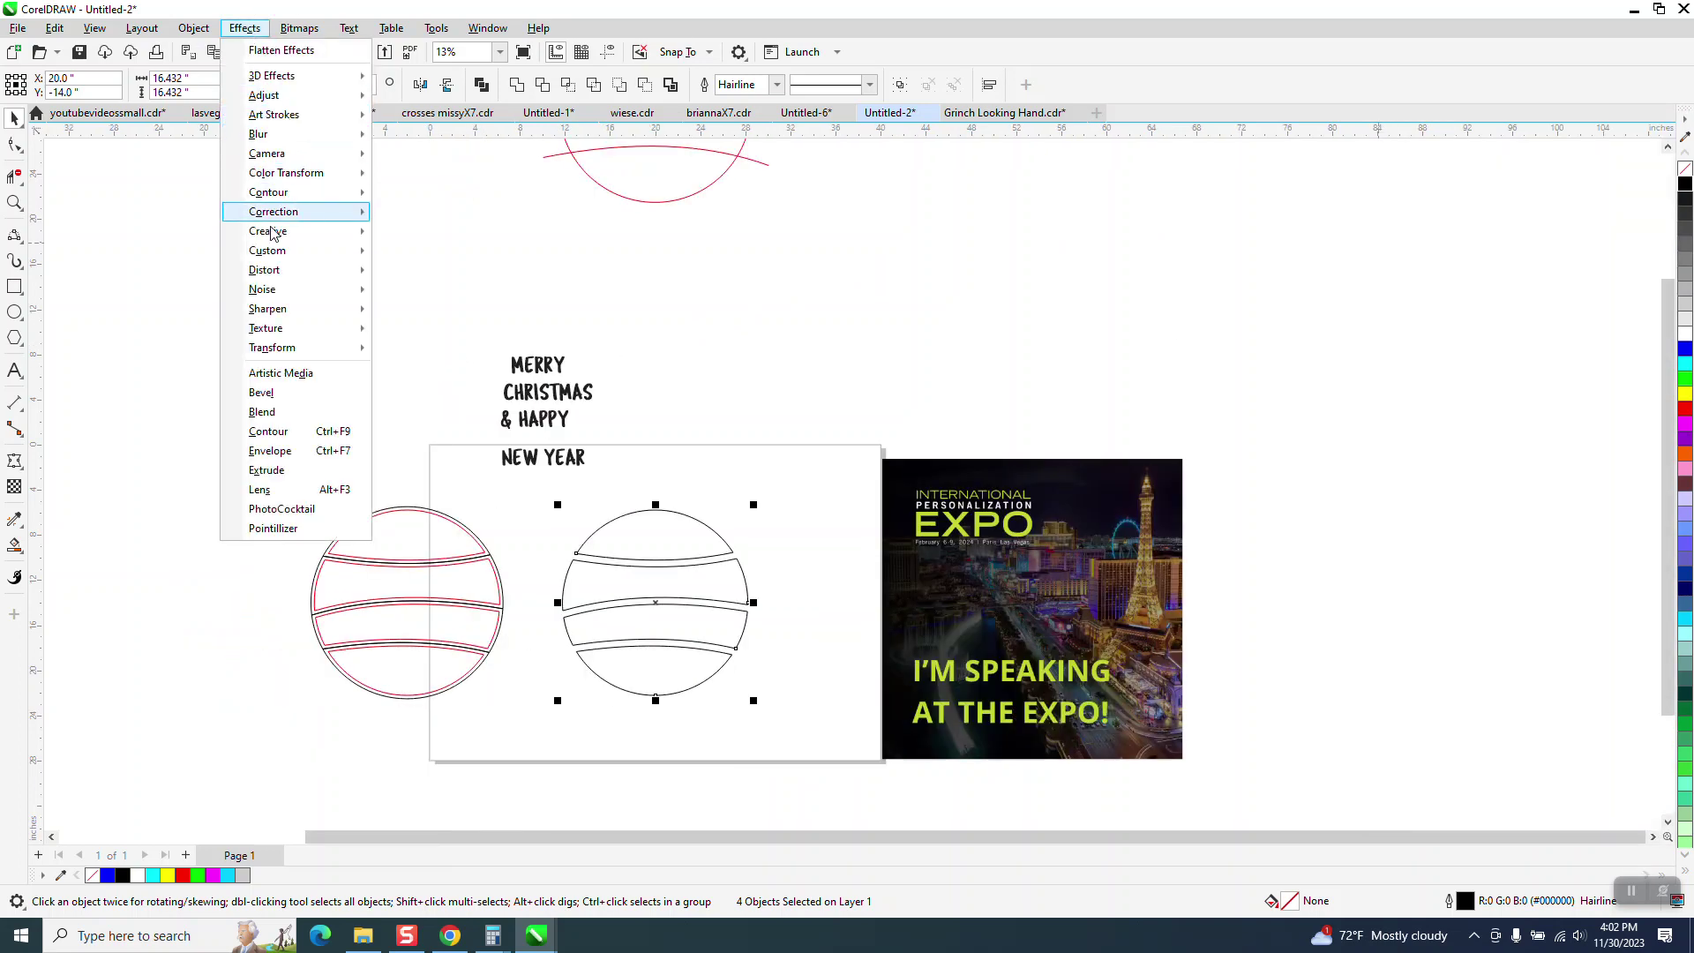
left_click(269, 451)
- Enlarge the four text lines together to about 207 pt and move MERRY just above the segmented circle
left_click(14, 202)
left_click_drag(333, 321, 747, 757)
left_click(14, 118)
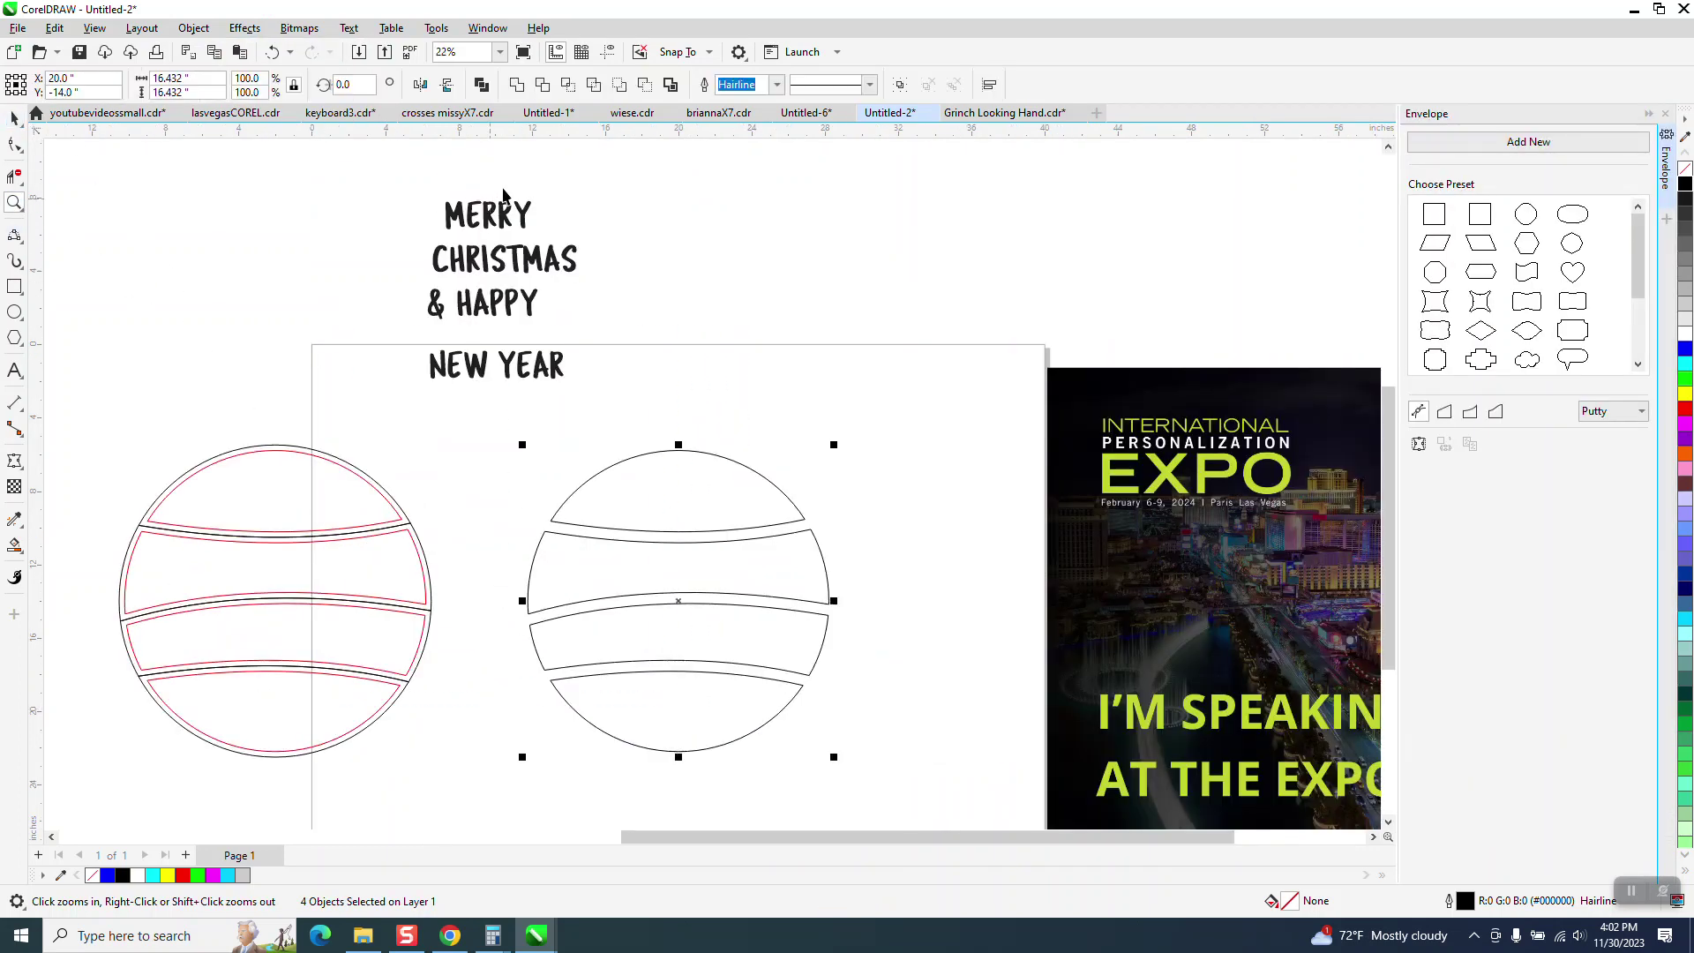
left_click(527, 229)
mouse_move(519, 210)
left_mouse_down()
mouse_move(753, 360)
mouse_move(741, 395)
mouse_move(522, 221)
left_mouse_up()
left_click_drag(358, 166, 705, 433)
left_click_drag(584, 386, 785, 448)
left_click(749, 265)
left_click_drag(604, 226, 831, 425)
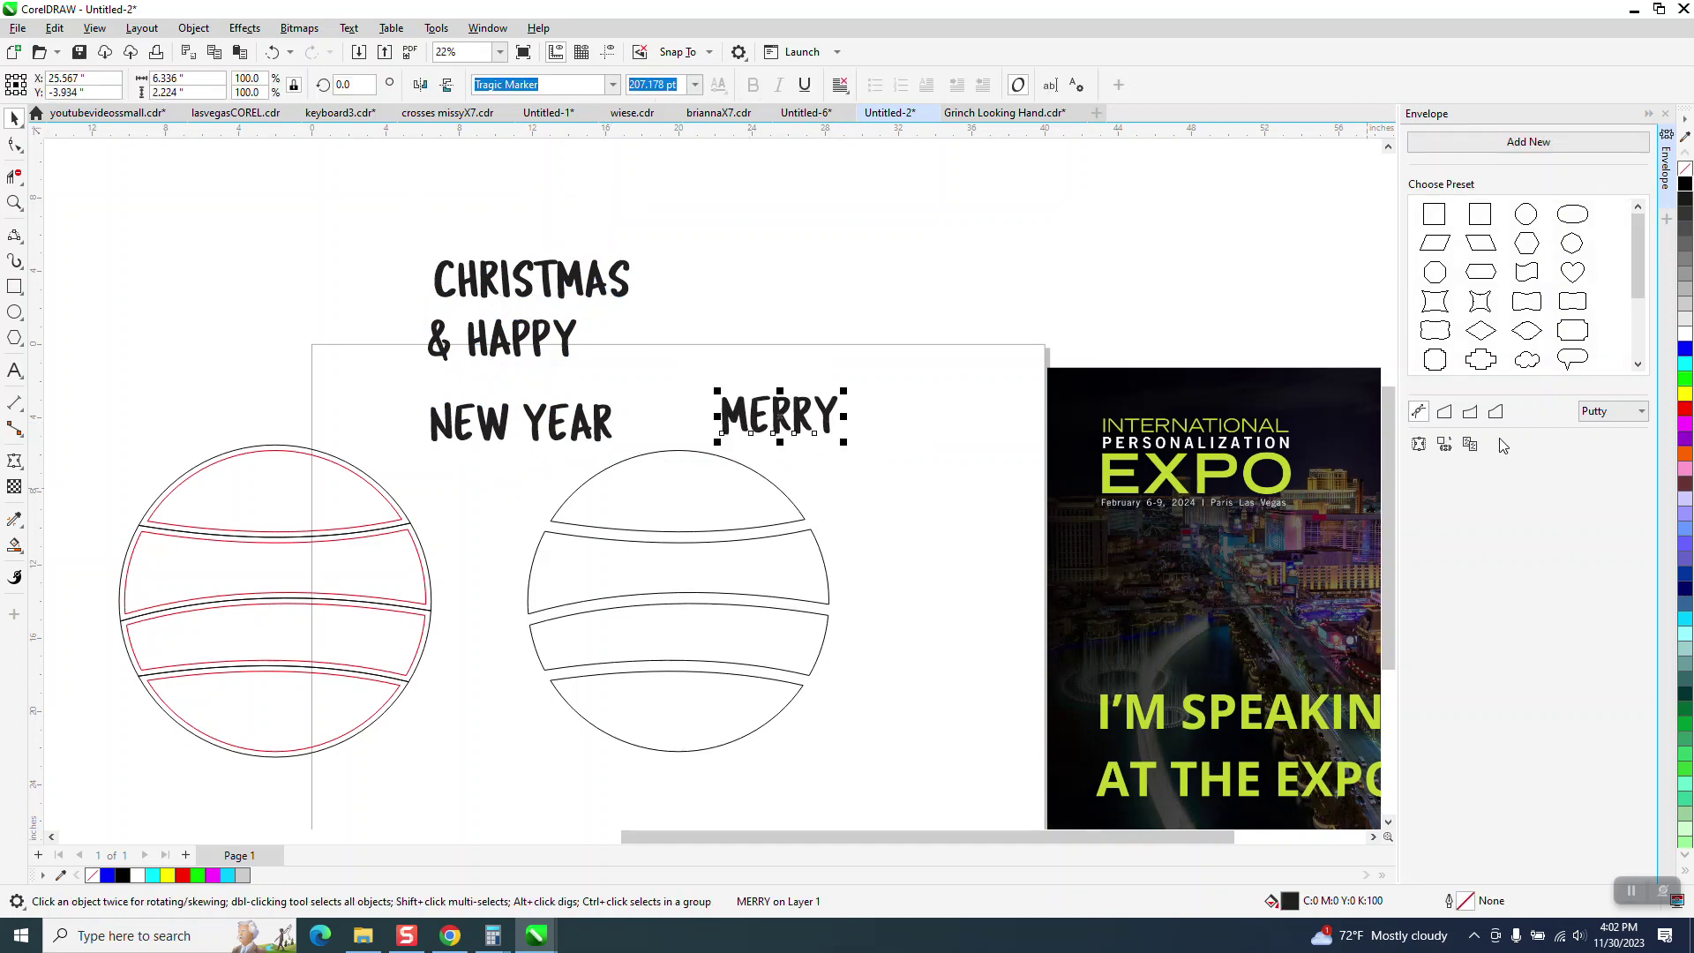
- Try to shape MERRY with an envelope created from the circle's top segment
left_click(1445, 446)
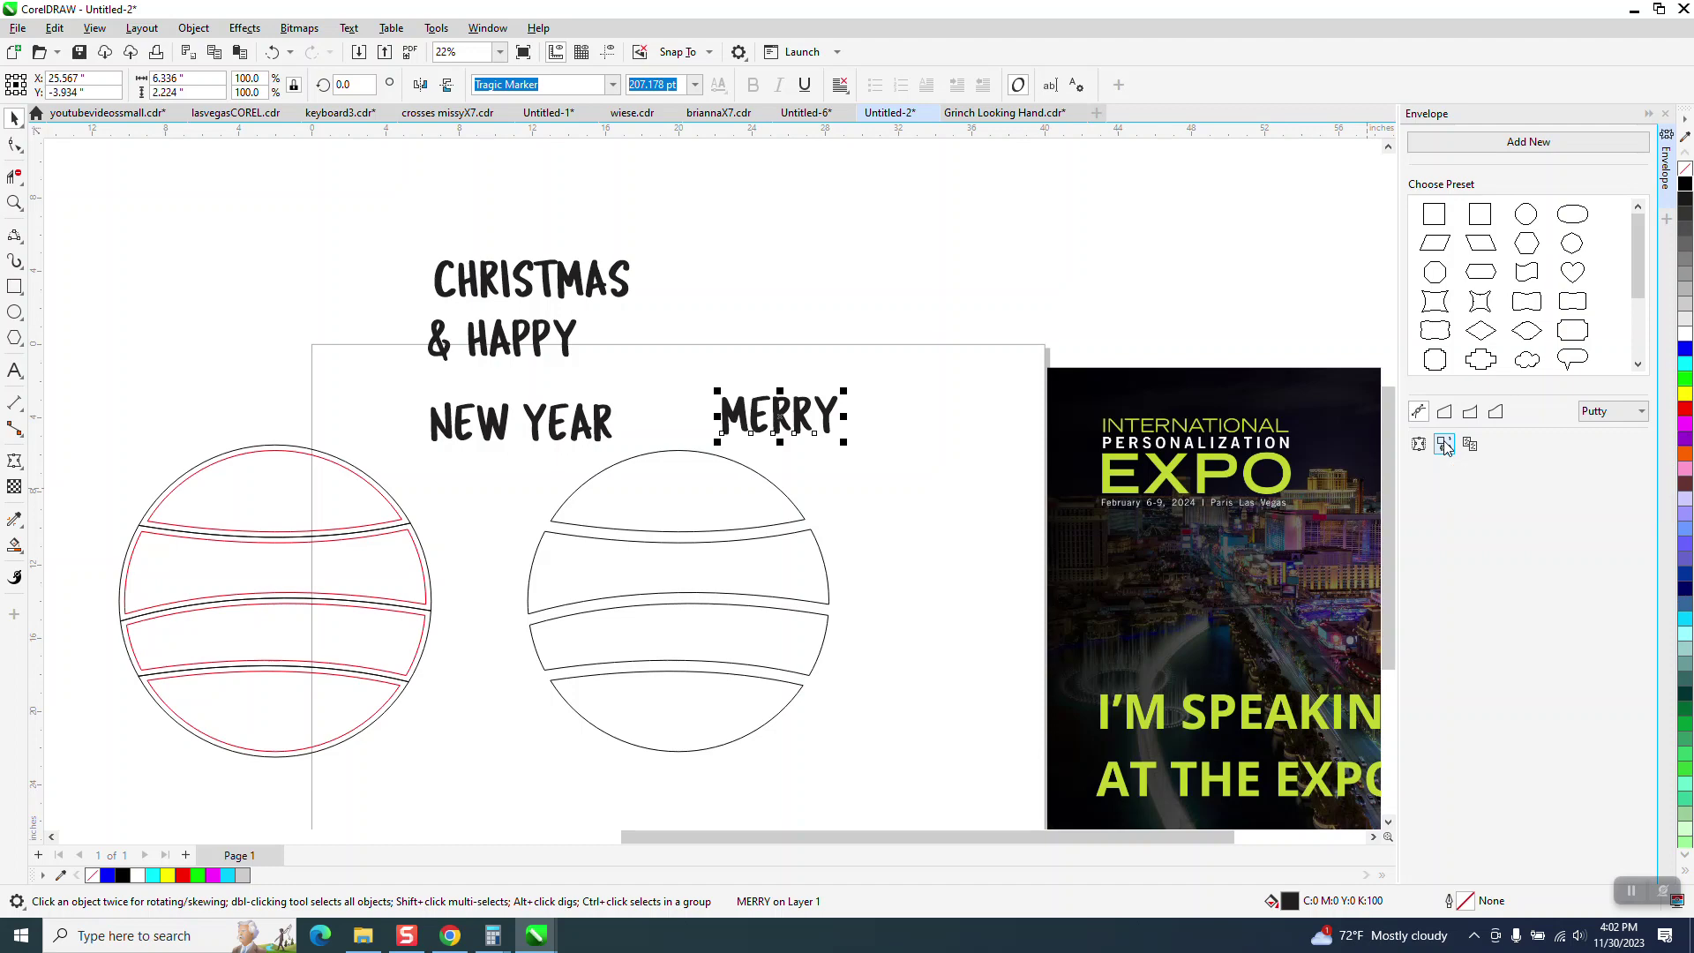
left_click(670, 487)
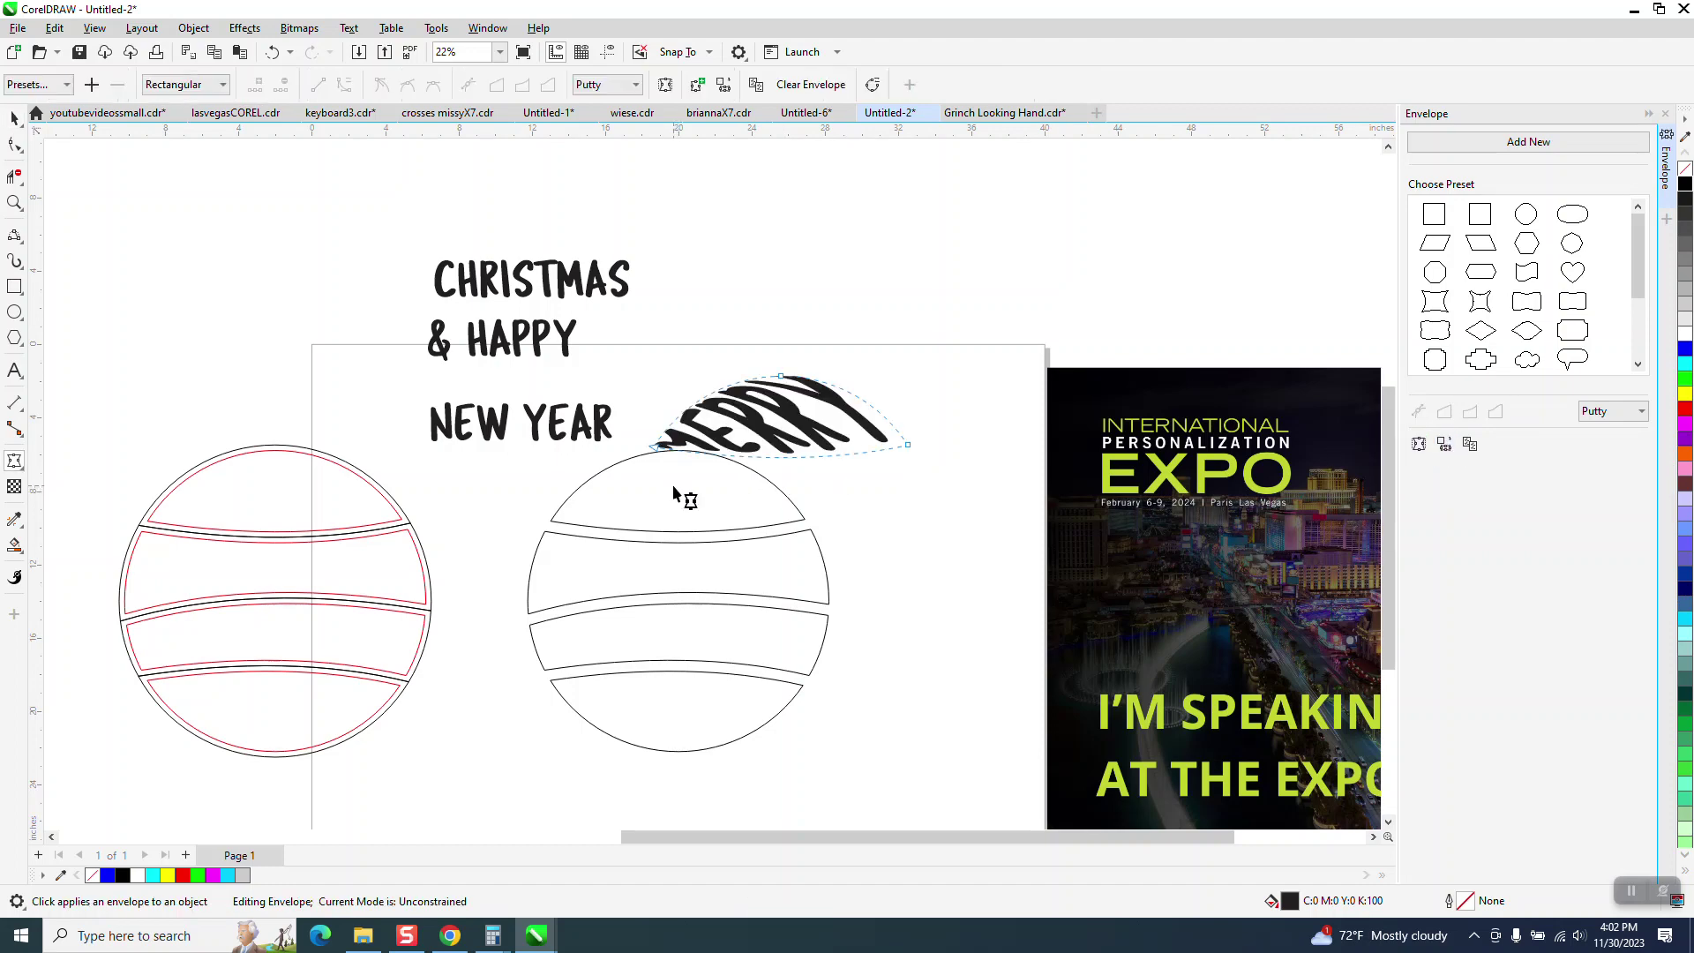
left_click(273, 52)
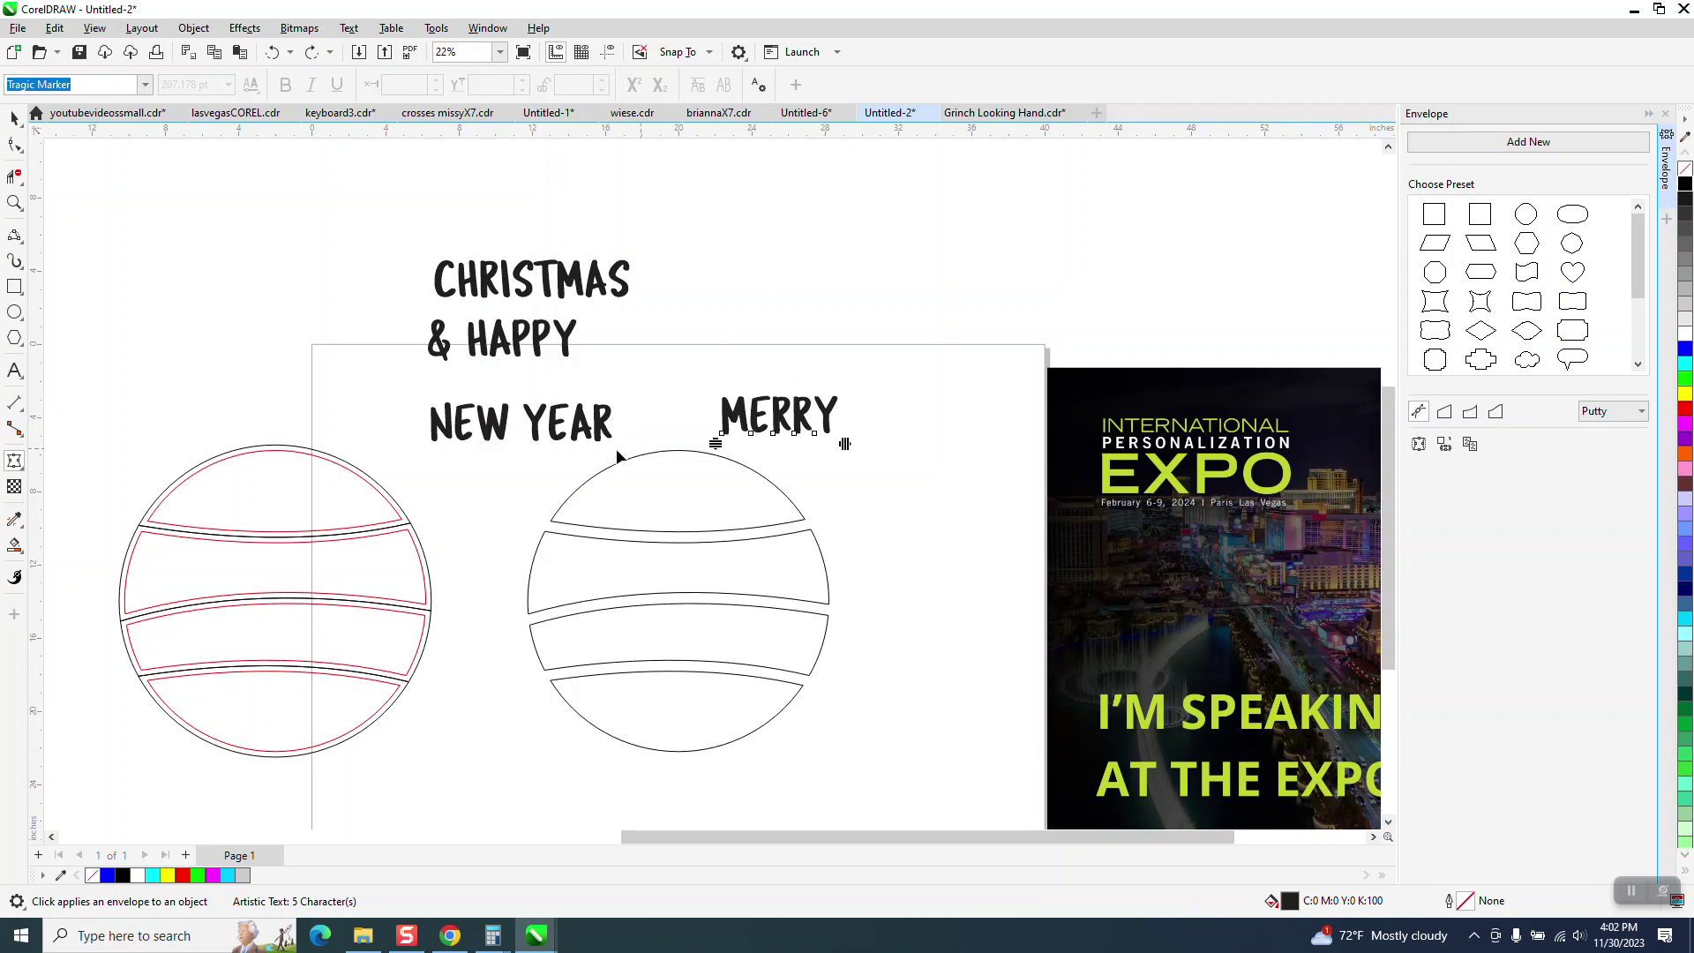
- Draw two outward-bowing 3-point curves across the top segment, about 3.6 in tall near its left end and 3.2 in tall near its right
left_click(16, 206)
left_click_drag(525, 435, 935, 759)
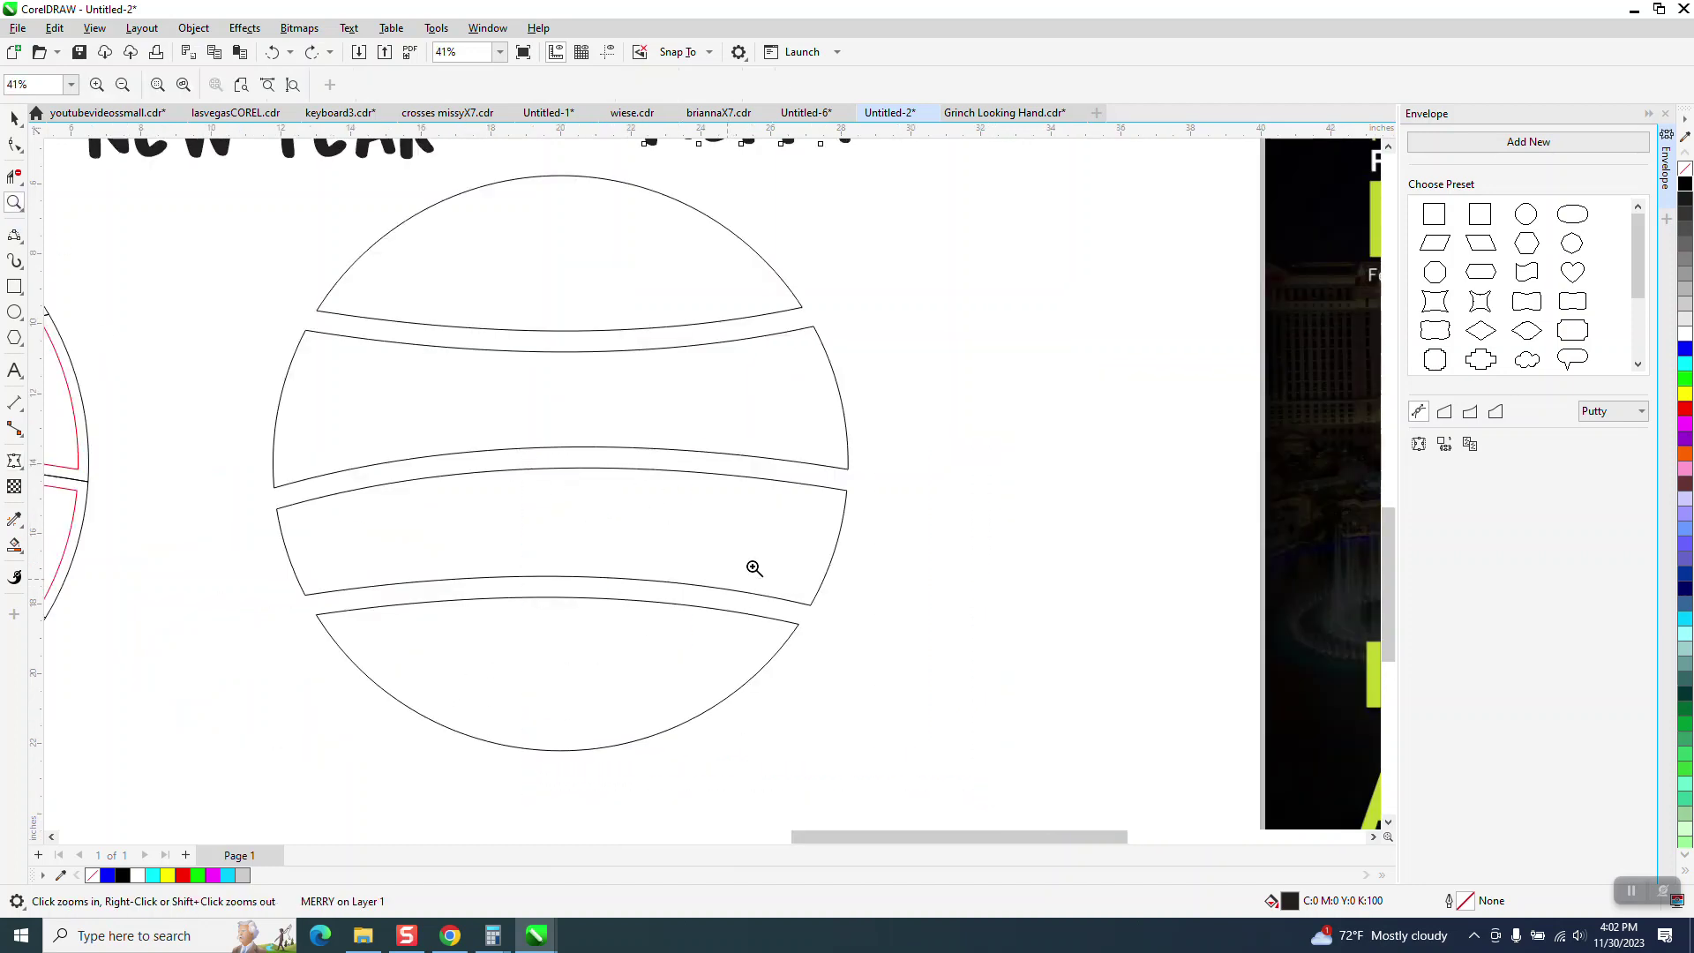
left_click(22, 243)
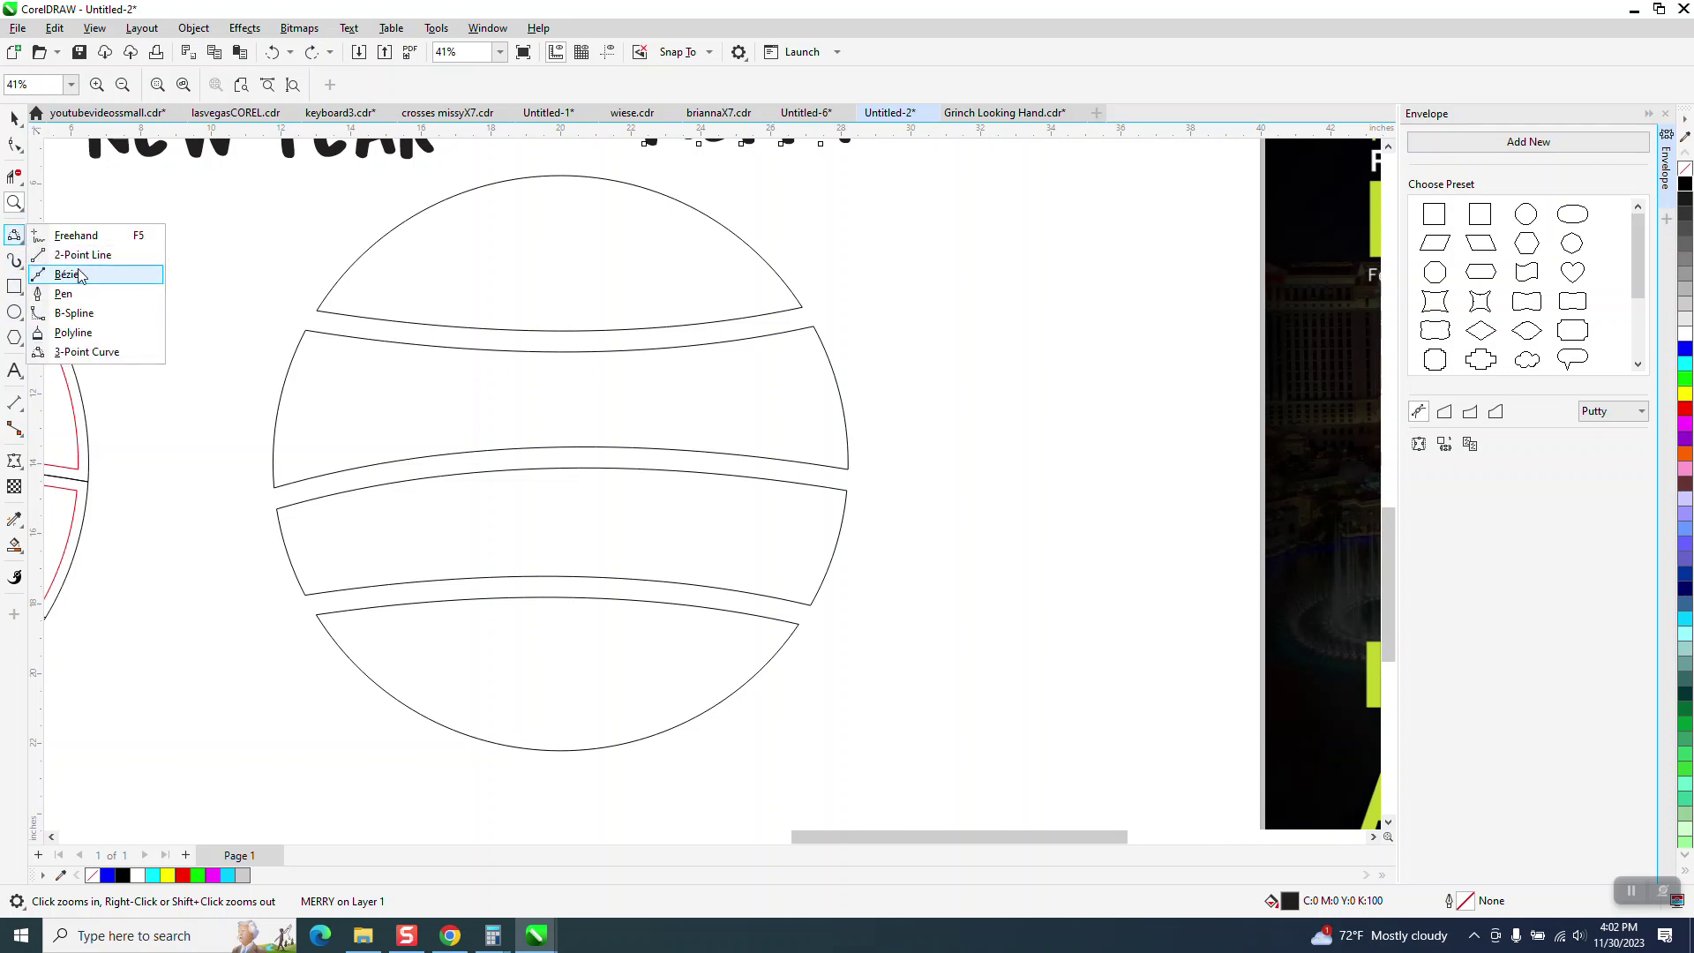
left_click(81, 352)
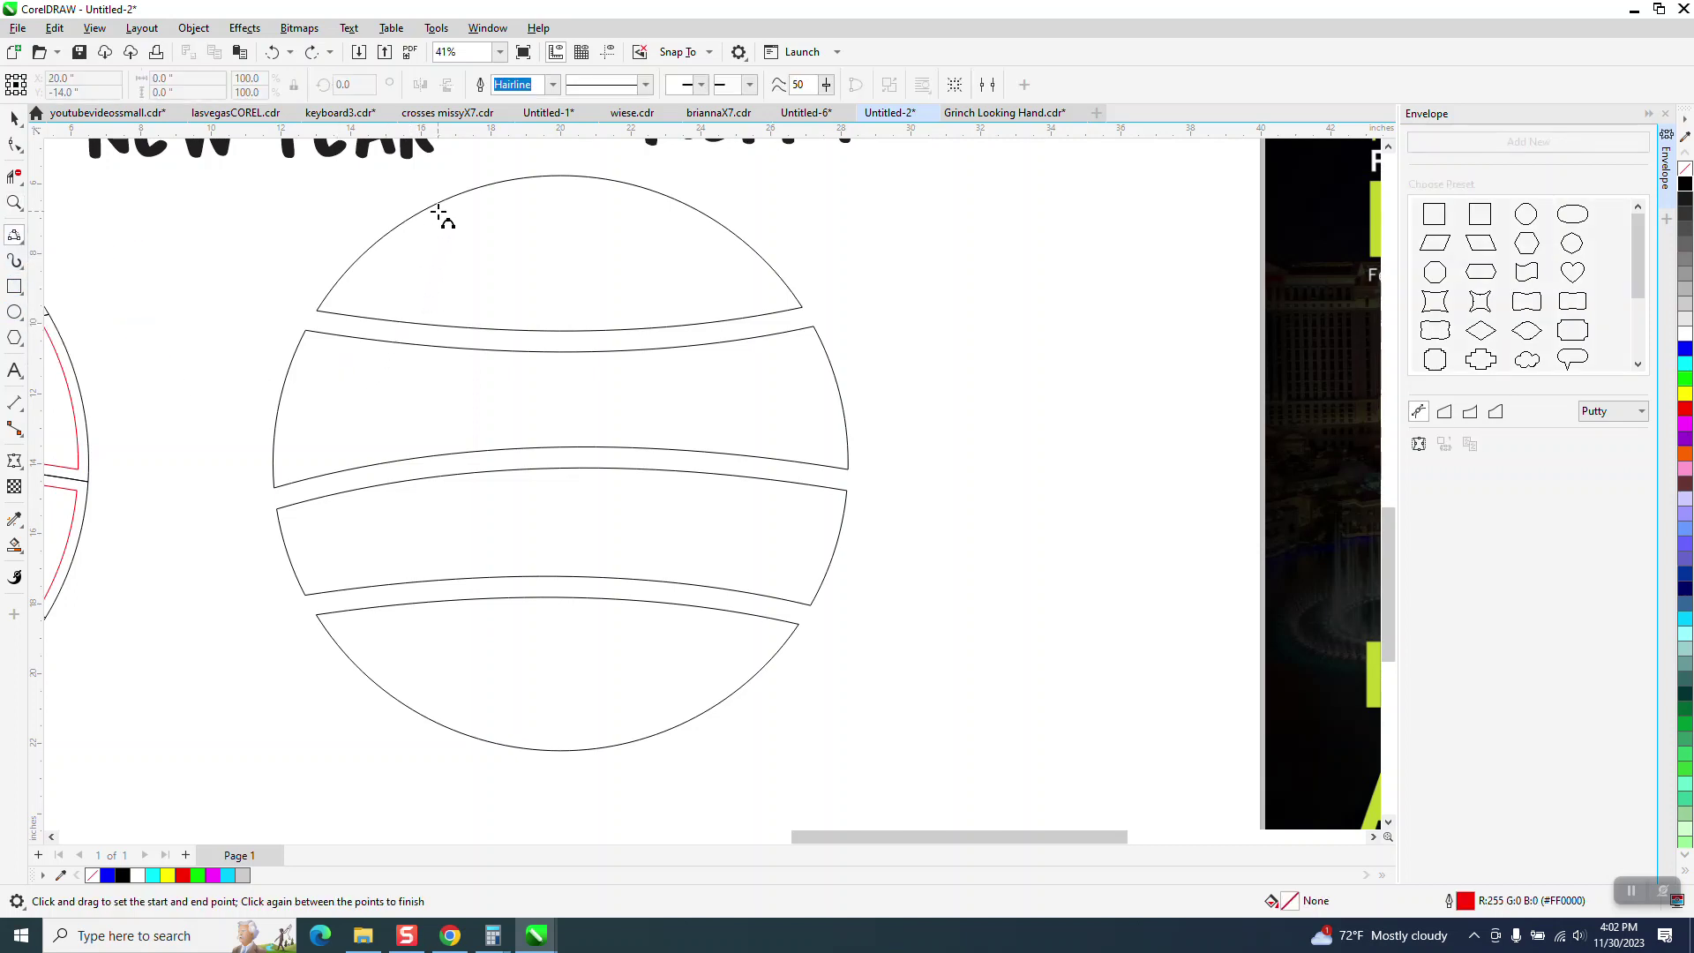
left_click_drag(446, 200, 438, 326)
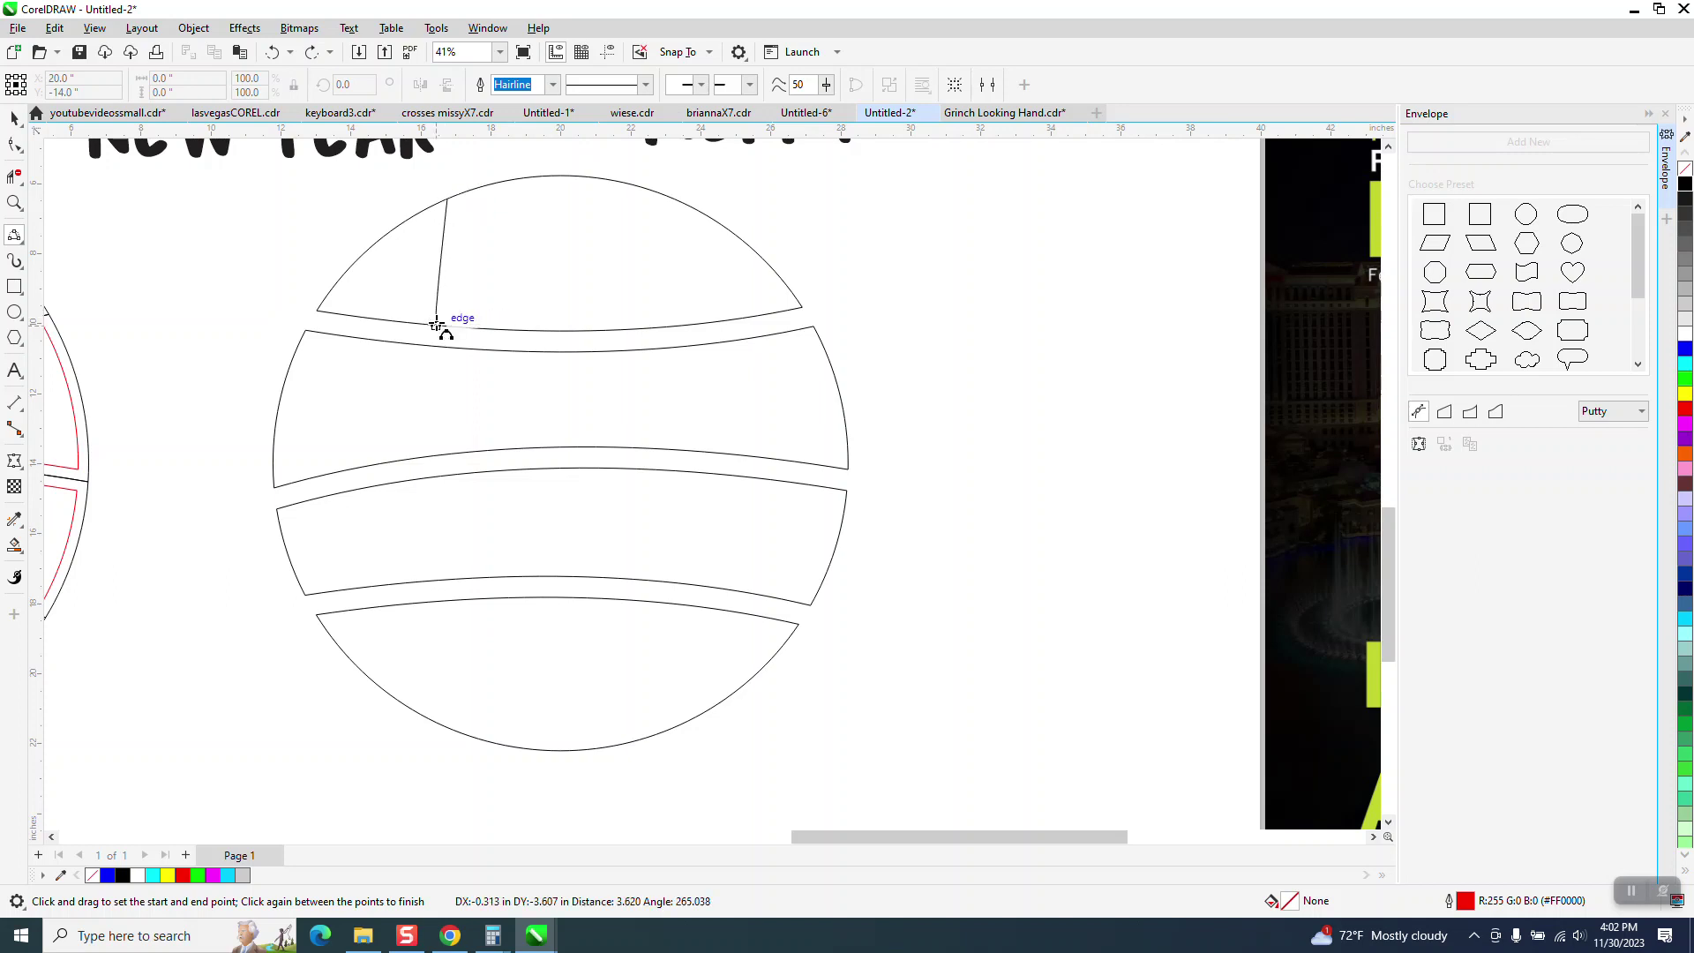
left_click(432, 288)
left_click_drag(698, 212, 700, 324)
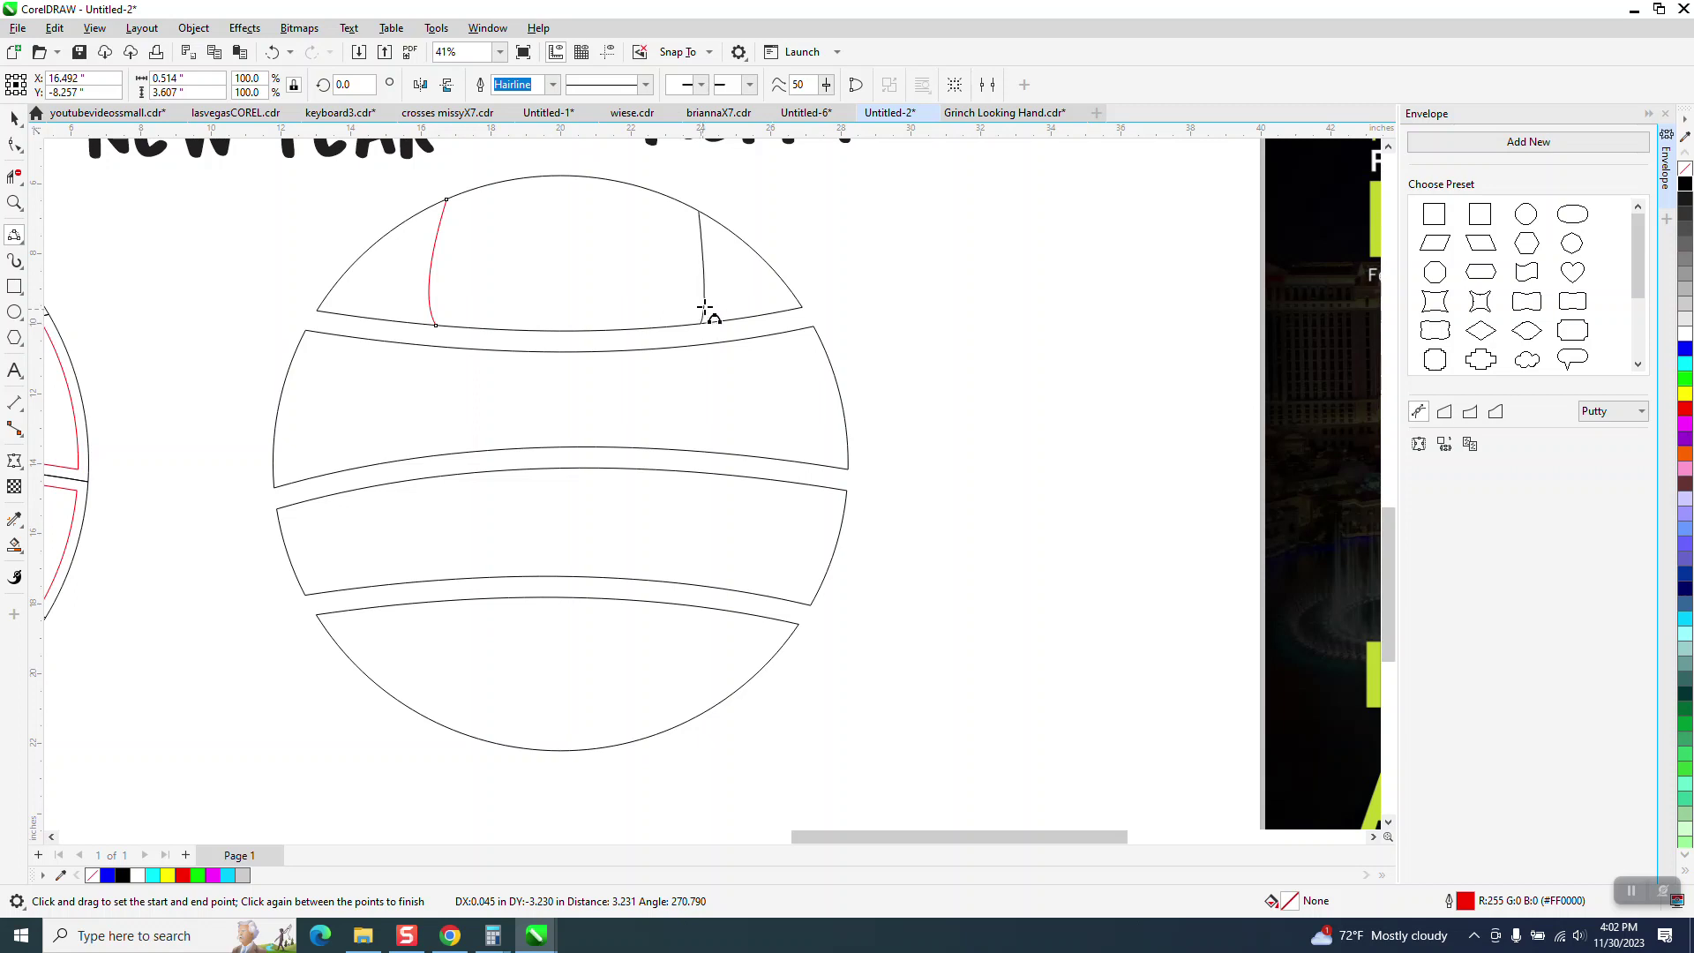
left_click(711, 291)
- Draw two outward-bowing 3-point curves, each about 3.2 in tall, across the bottom segment near its right and left ends
left_click_drag(700, 607, 697, 696)
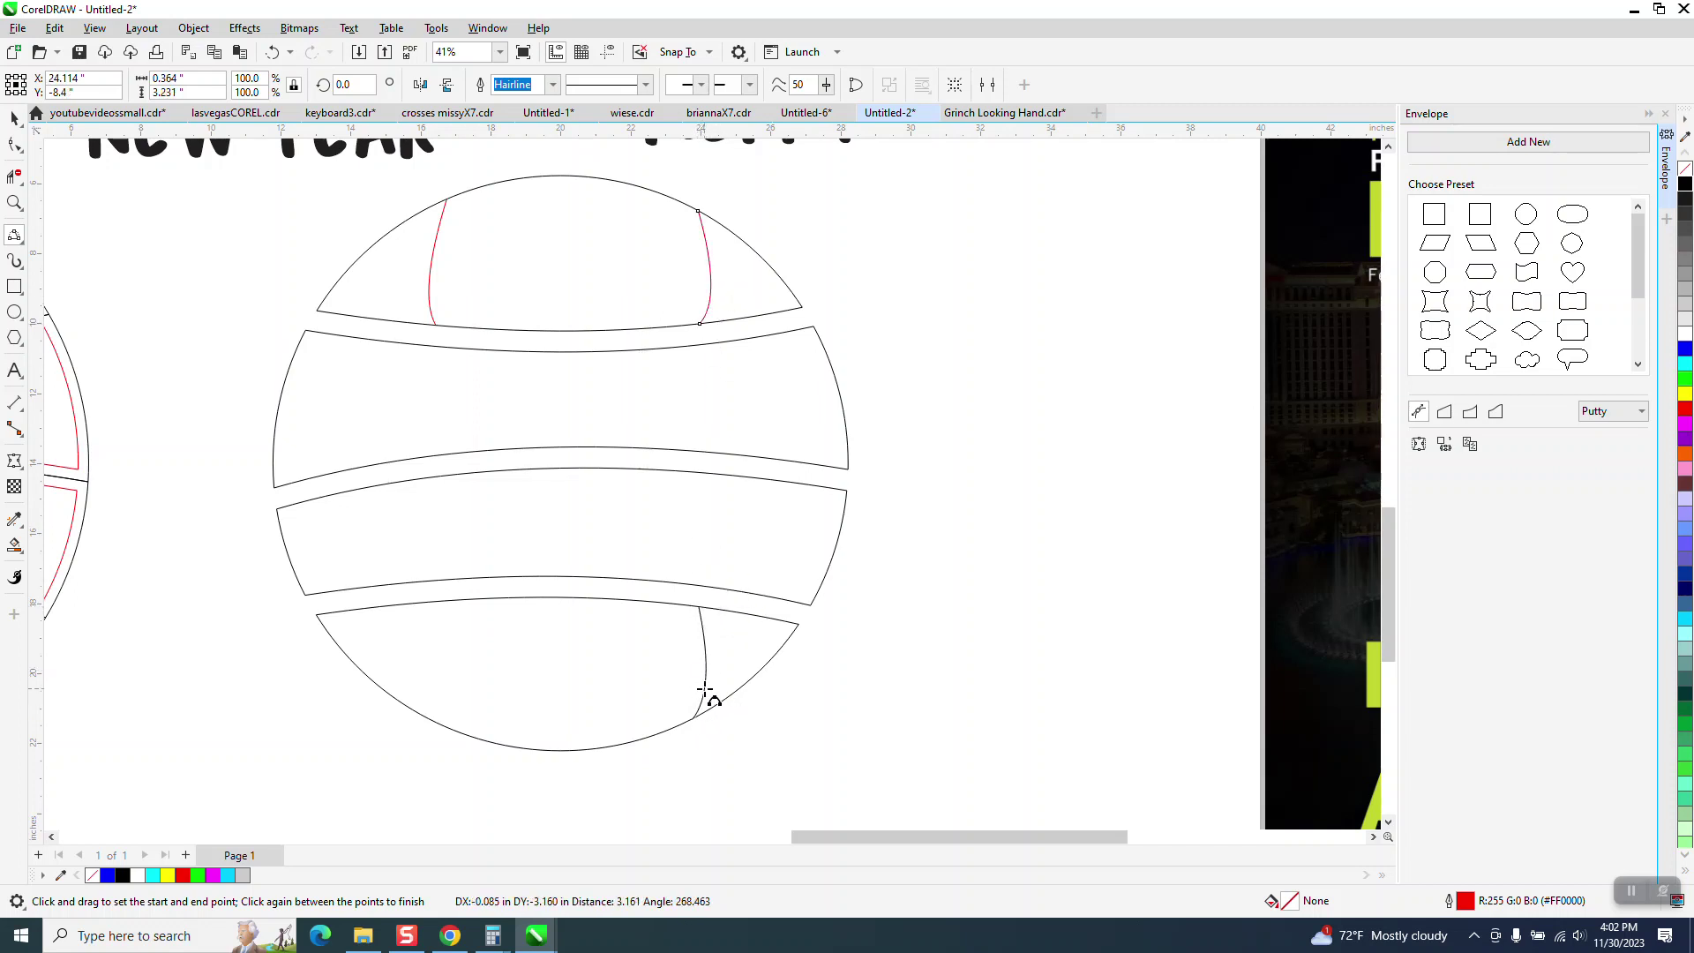
left_click(711, 677)
left_click_drag(426, 607, 422, 713)
left_click(410, 663)
- Move the expo picture farther right, well clear of the page
left_click(14, 118)
scroll(298, 410, "down", 2)
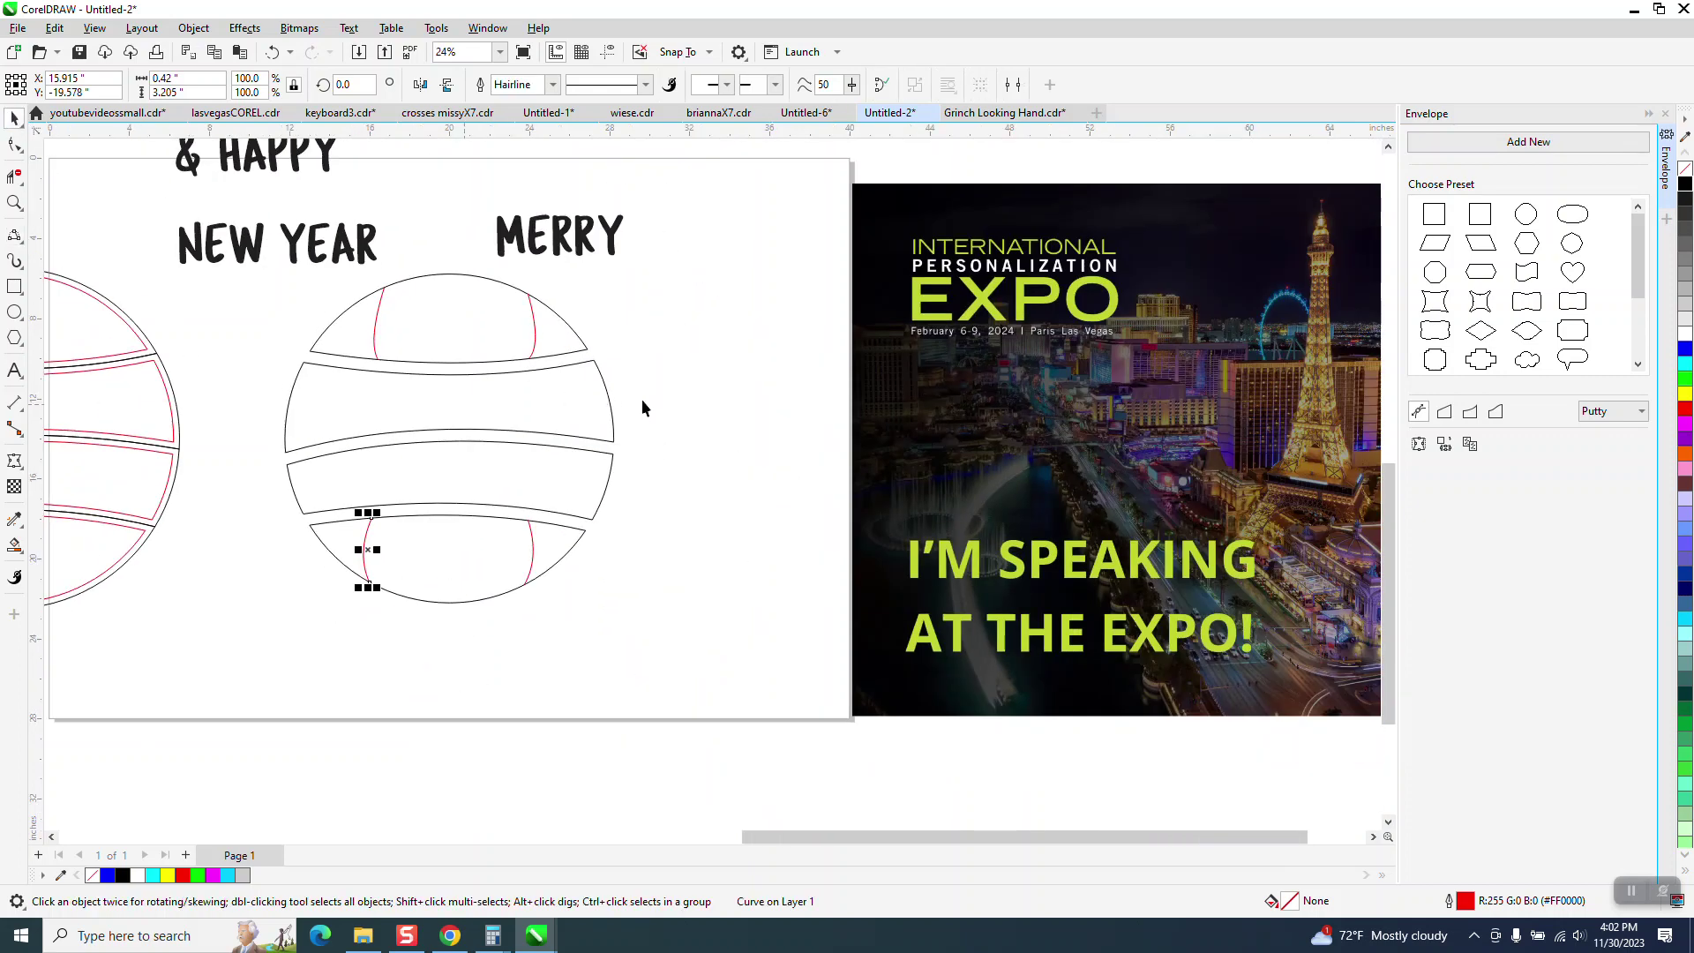
scroll(610, 399, "down", 2)
left_click(909, 445)
left_click_drag(908, 446, 1126, 452)
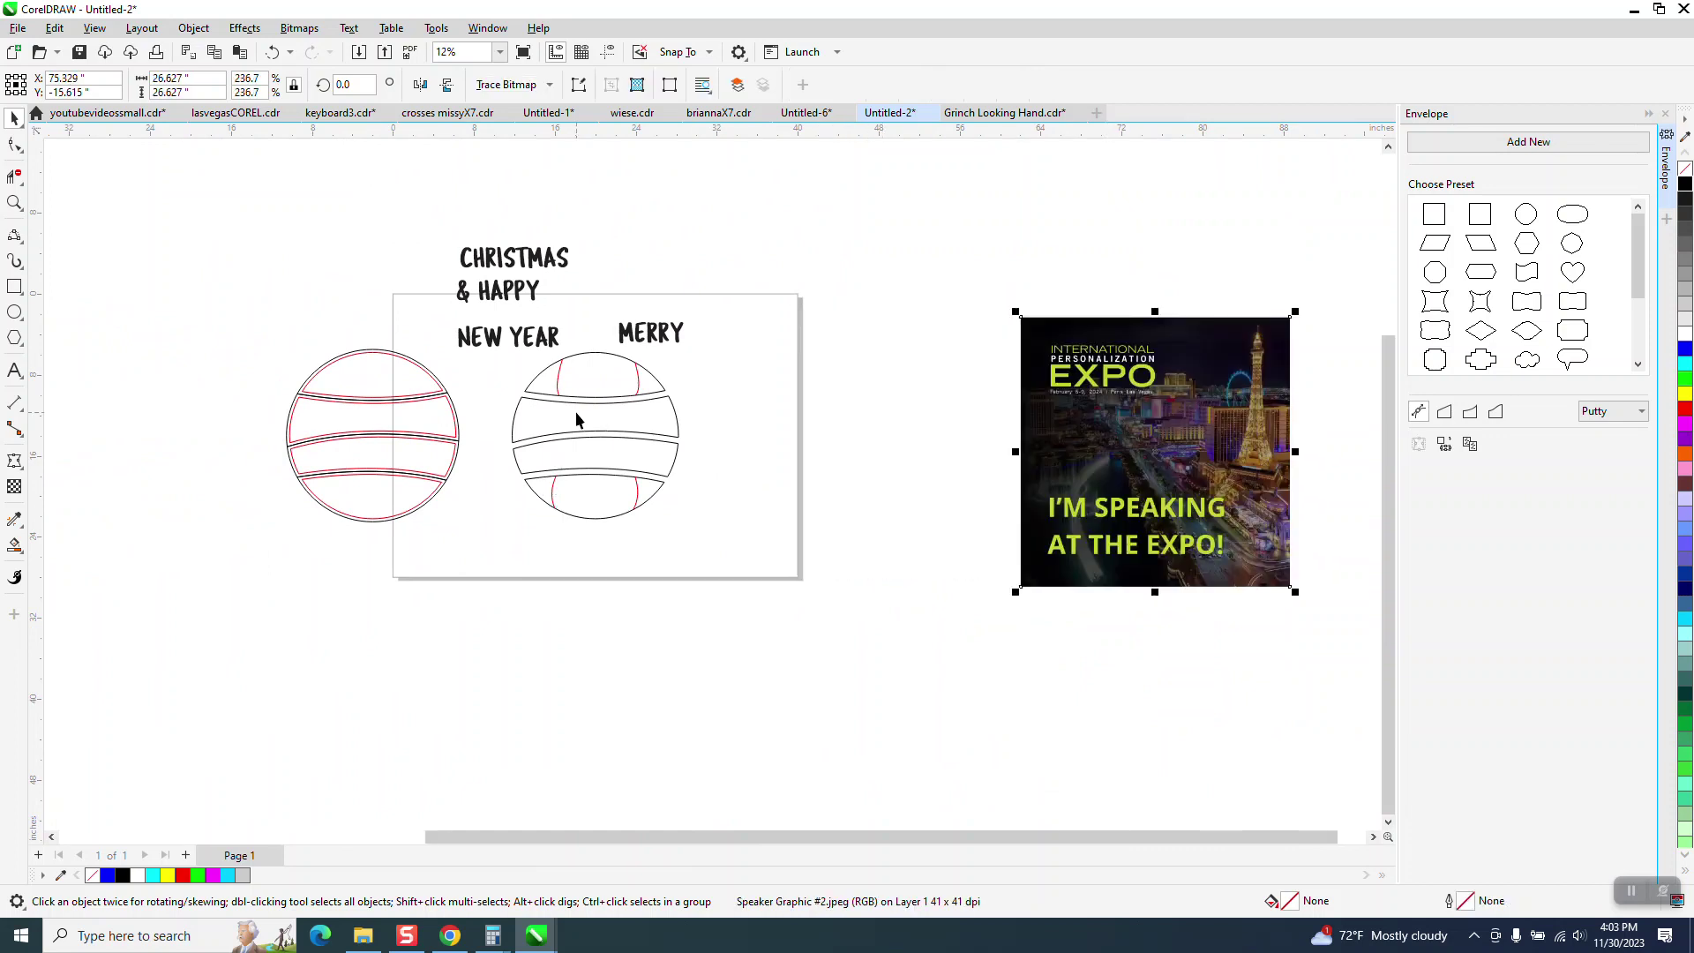
- Shift the two middle circle segments 22 inches to the right
left_click(581, 417)
key("shift+Right")
left_click(608, 457)
key("shift+Right")
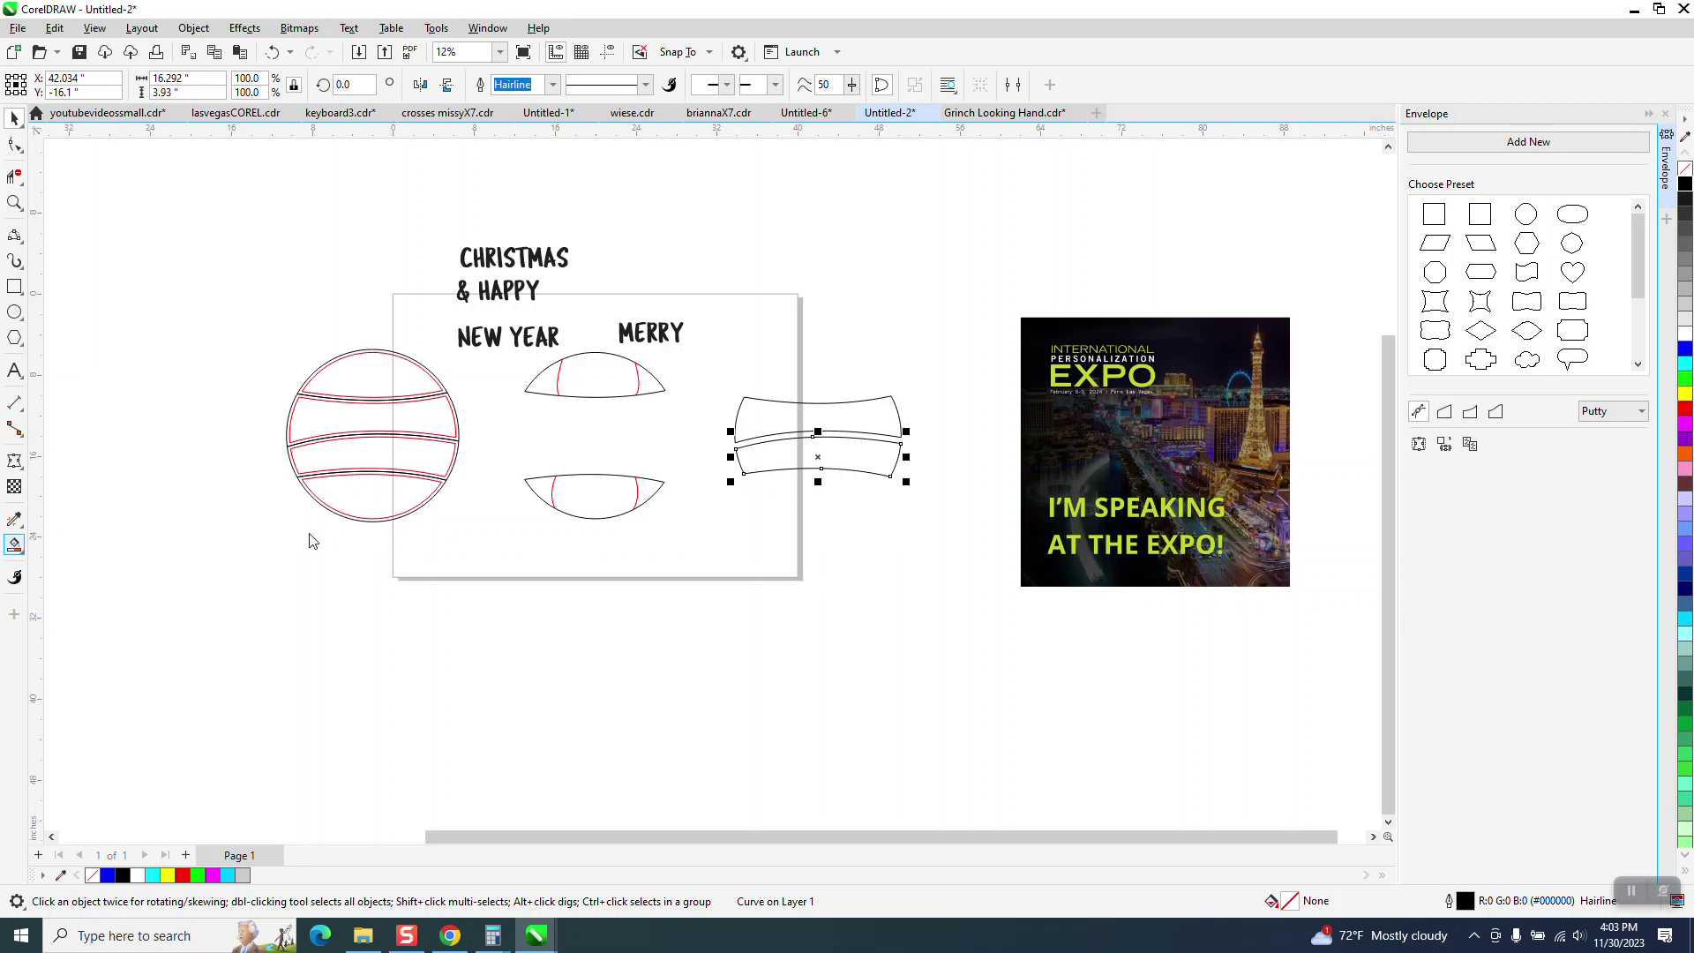
- Smart Fill the central areas of the bottom and top segments and shift each filled piece 22 inches right to join the middle ones
left_click(586, 501)
key("shift+Right")
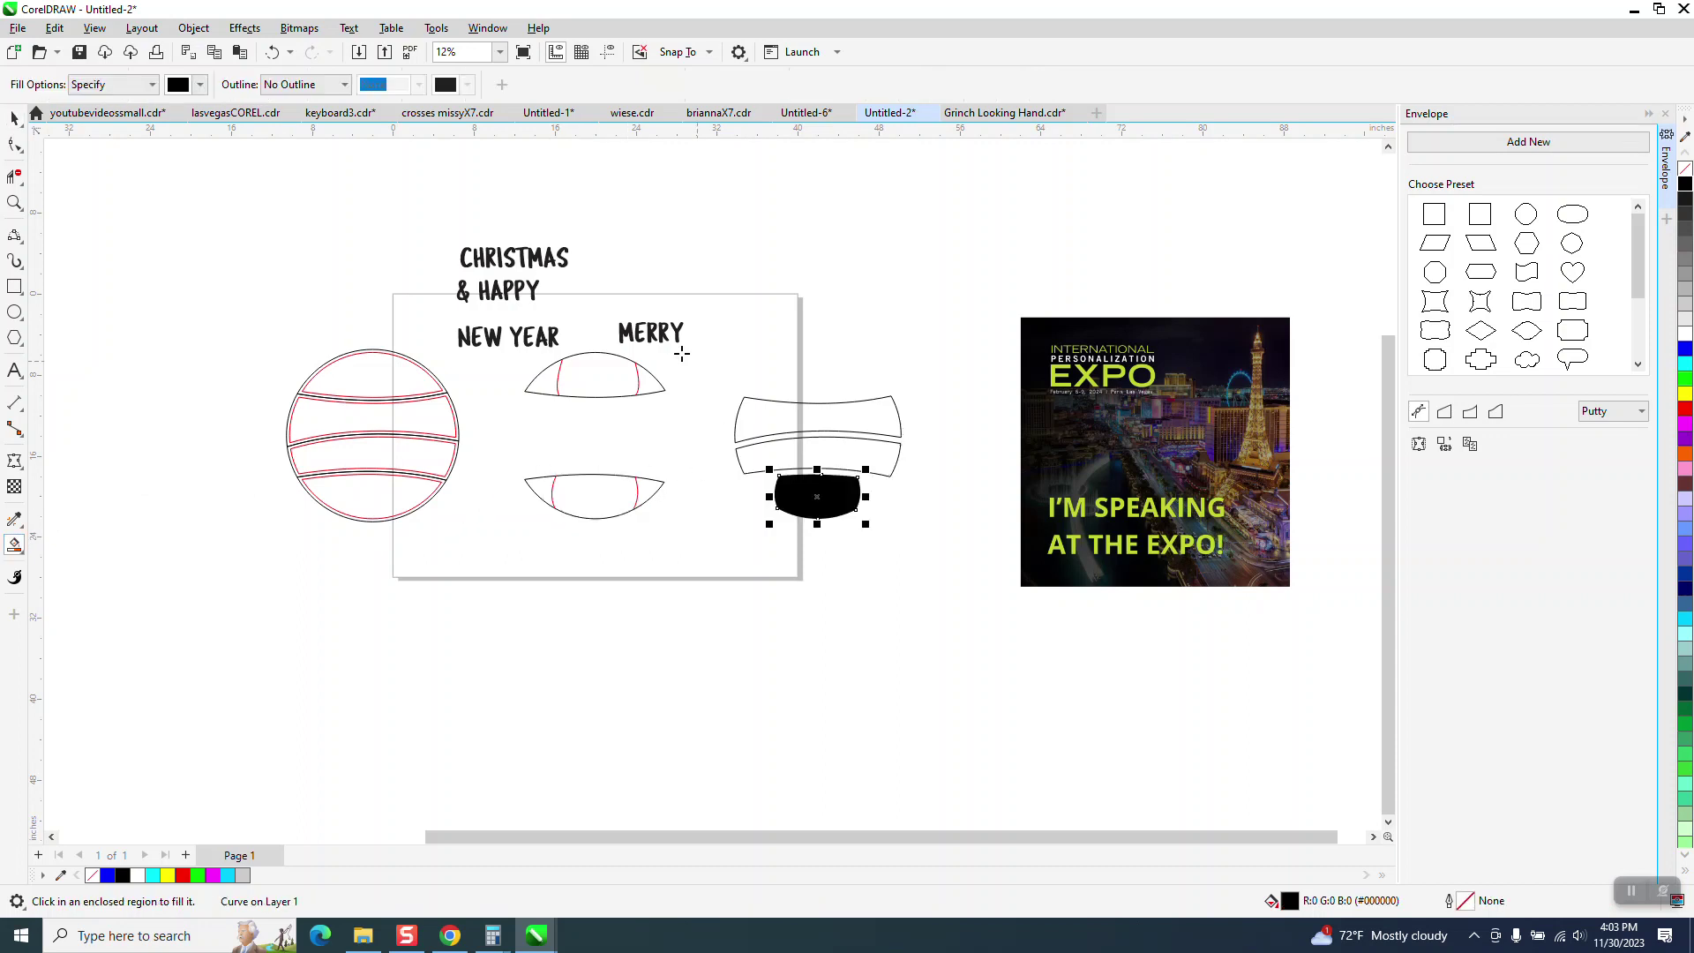
left_click(604, 376)
key("shift+Right")
- Remove the fill from the four shifted pieces and give them black outlines
left_click(12, 122)
left_click_drag(700, 305, 907, 559)
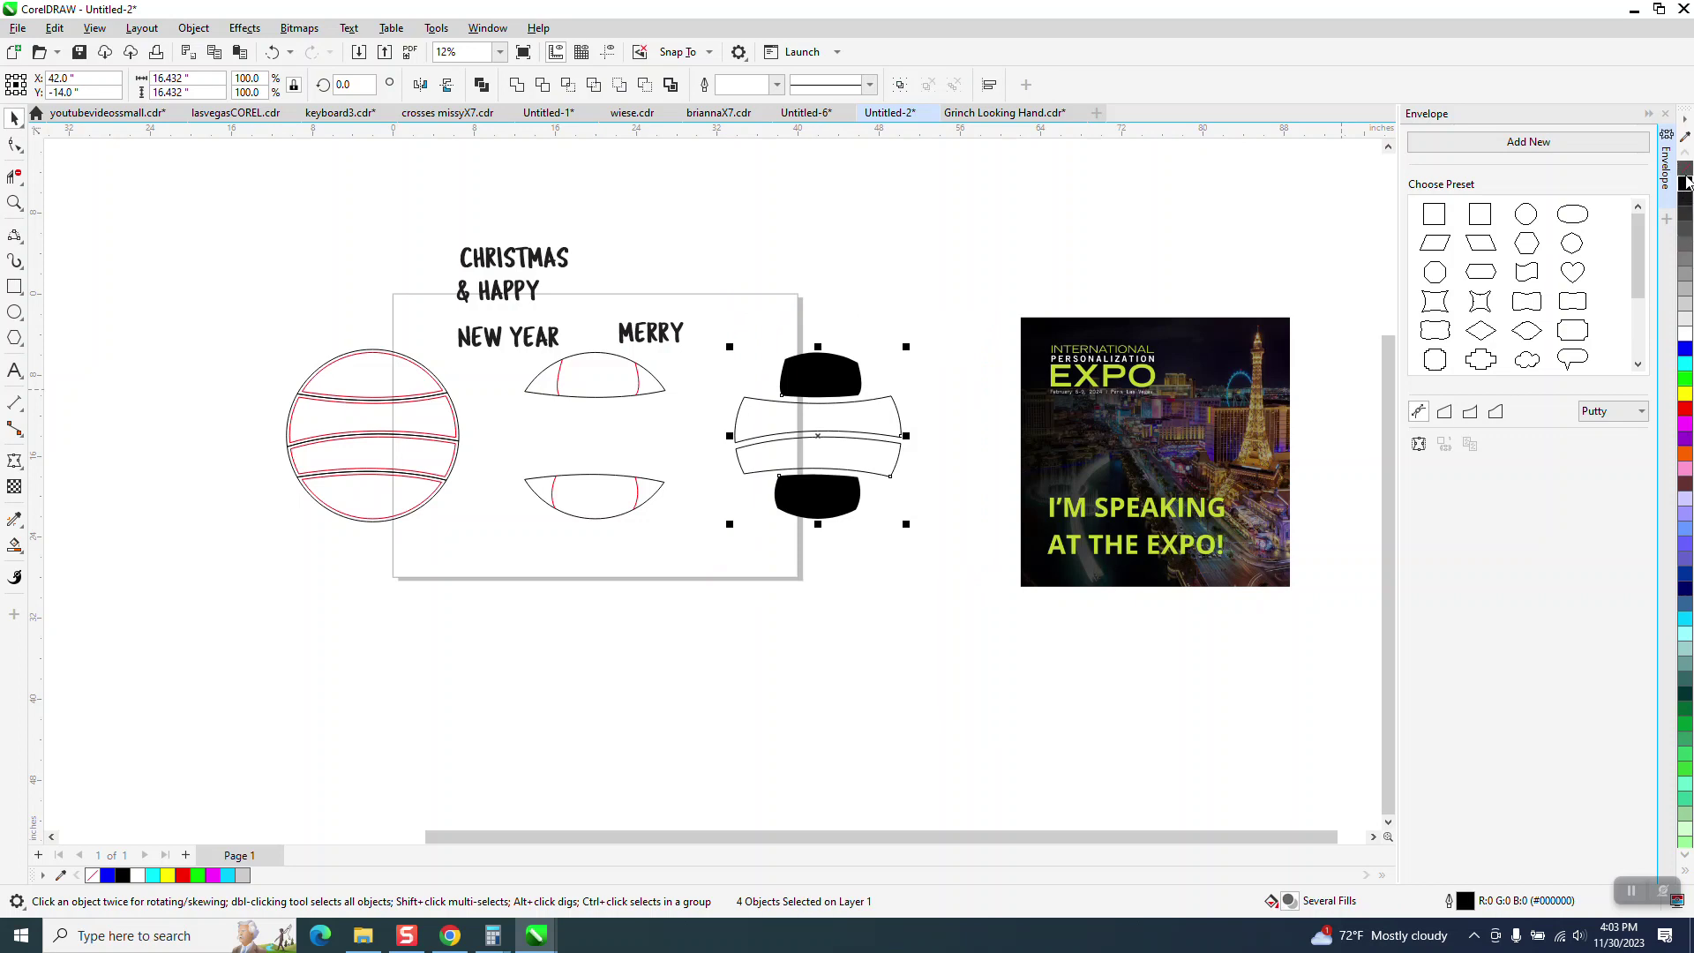
left_click(1687, 174)
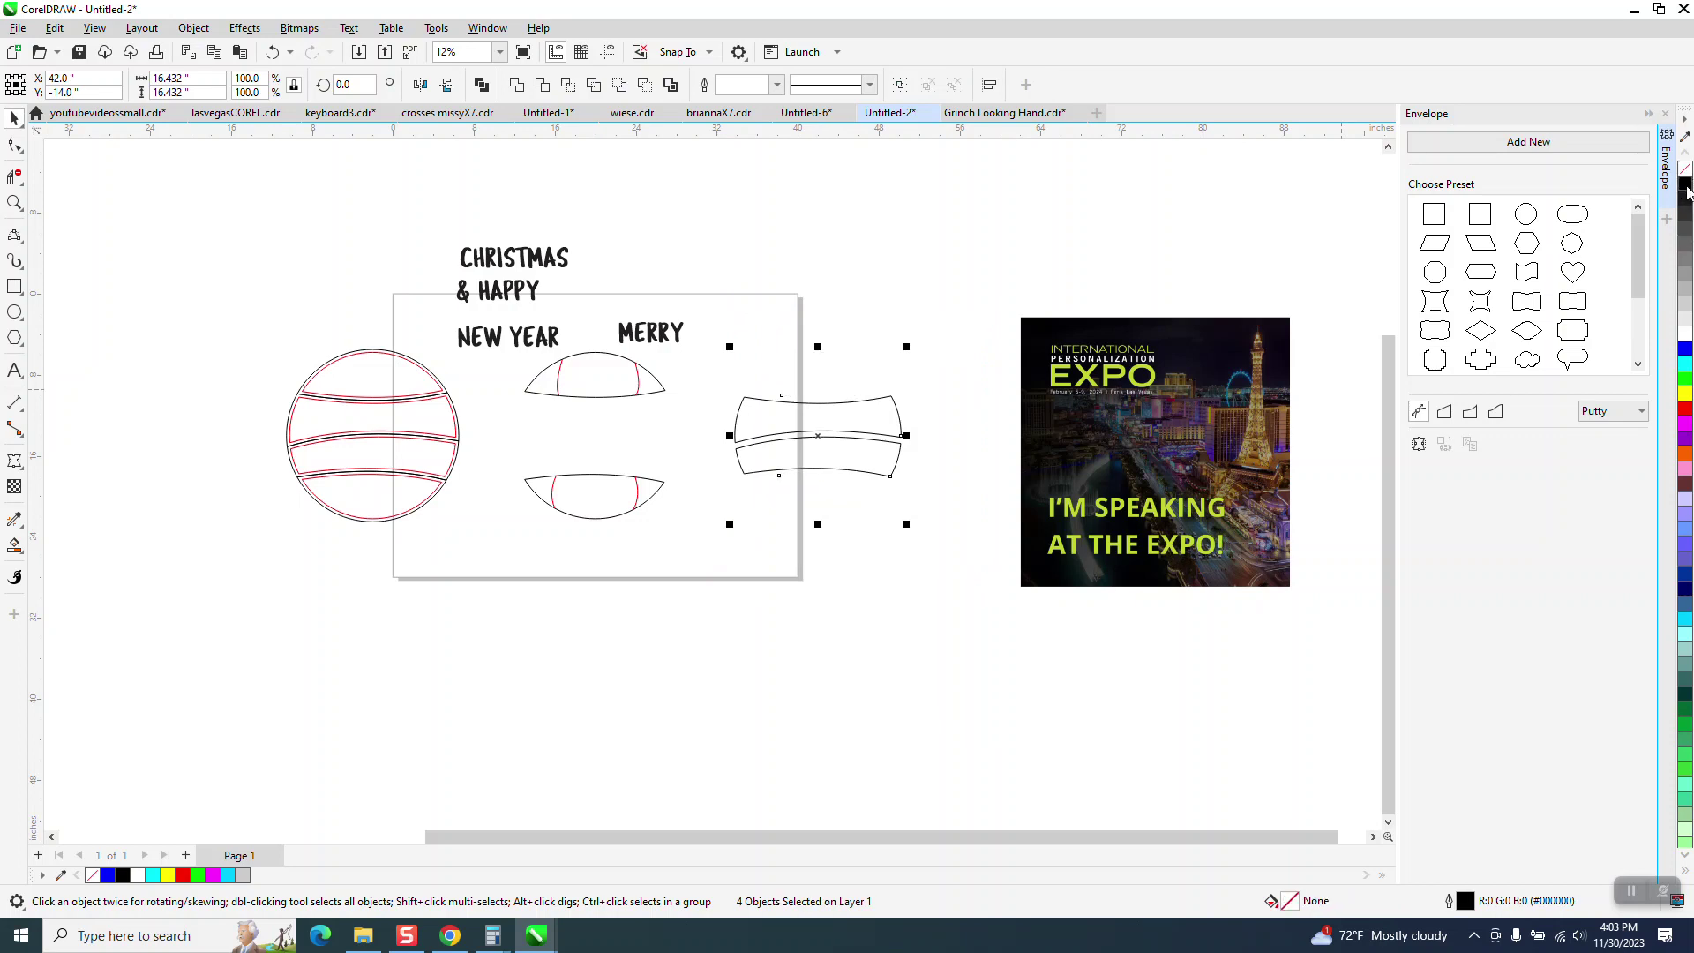
right_click(1686, 185)
- Move MERRY above the top piece and shape it with an envelope created from that piece
left_click_drag(679, 335, 833, 319)
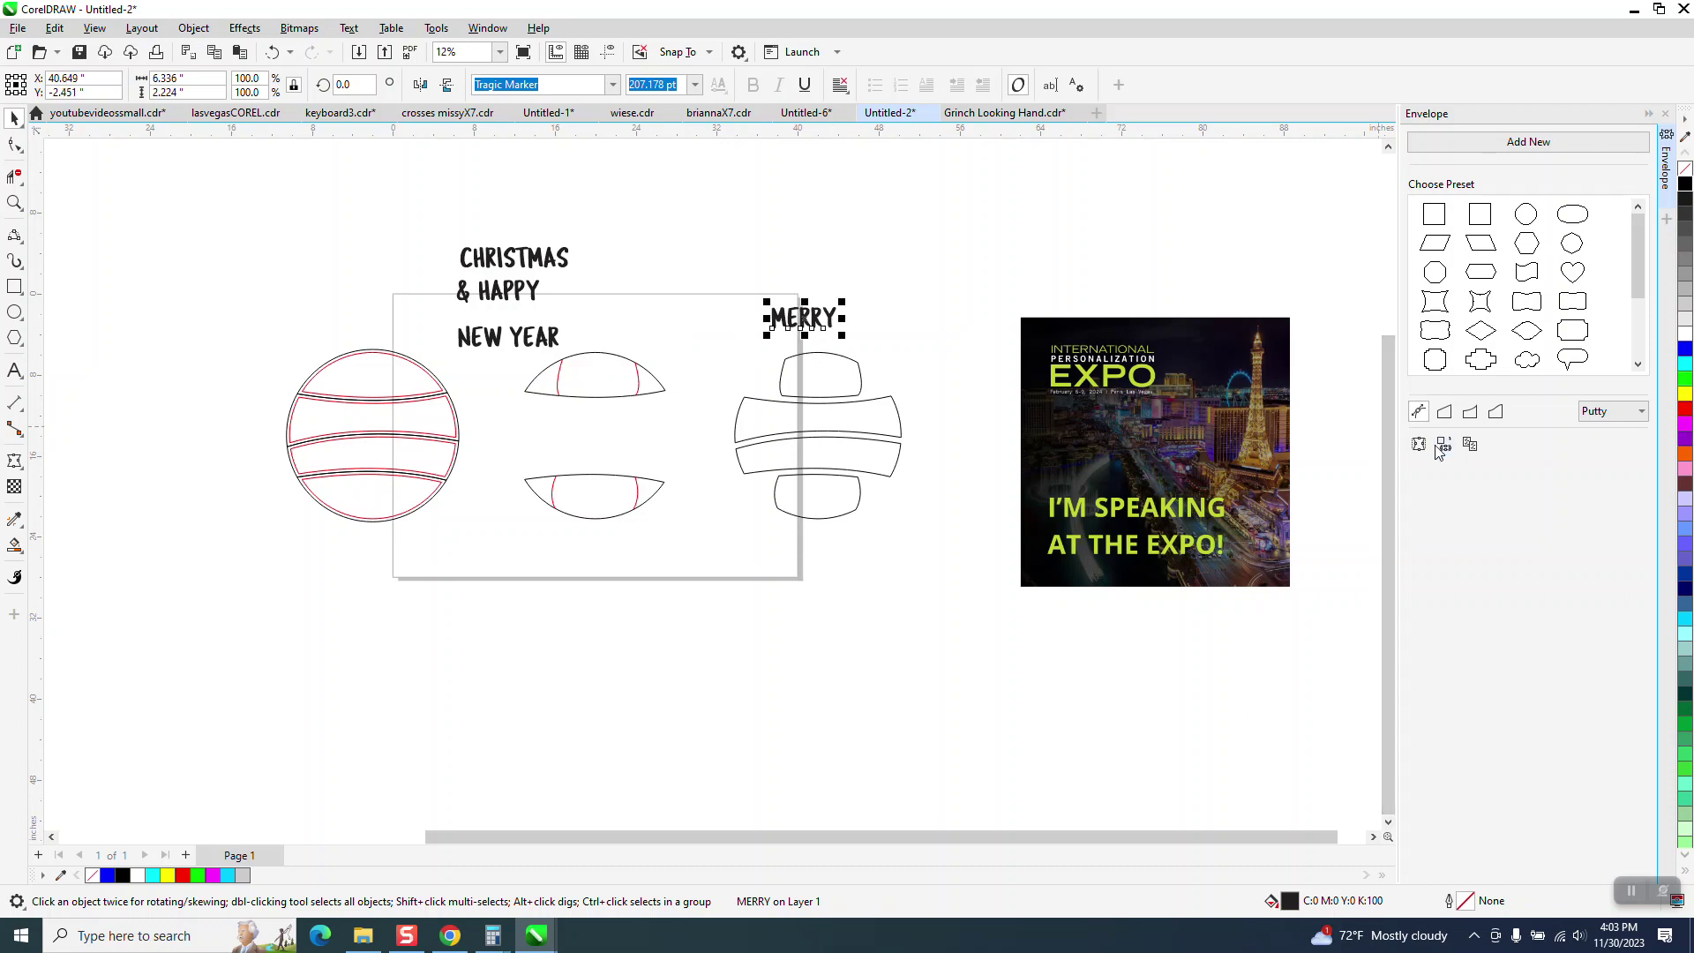
left_click(830, 378)
left_click(15, 119)
- Shape CHRISTMAS with an envelope created from the upper middle piece
left_click(494, 260)
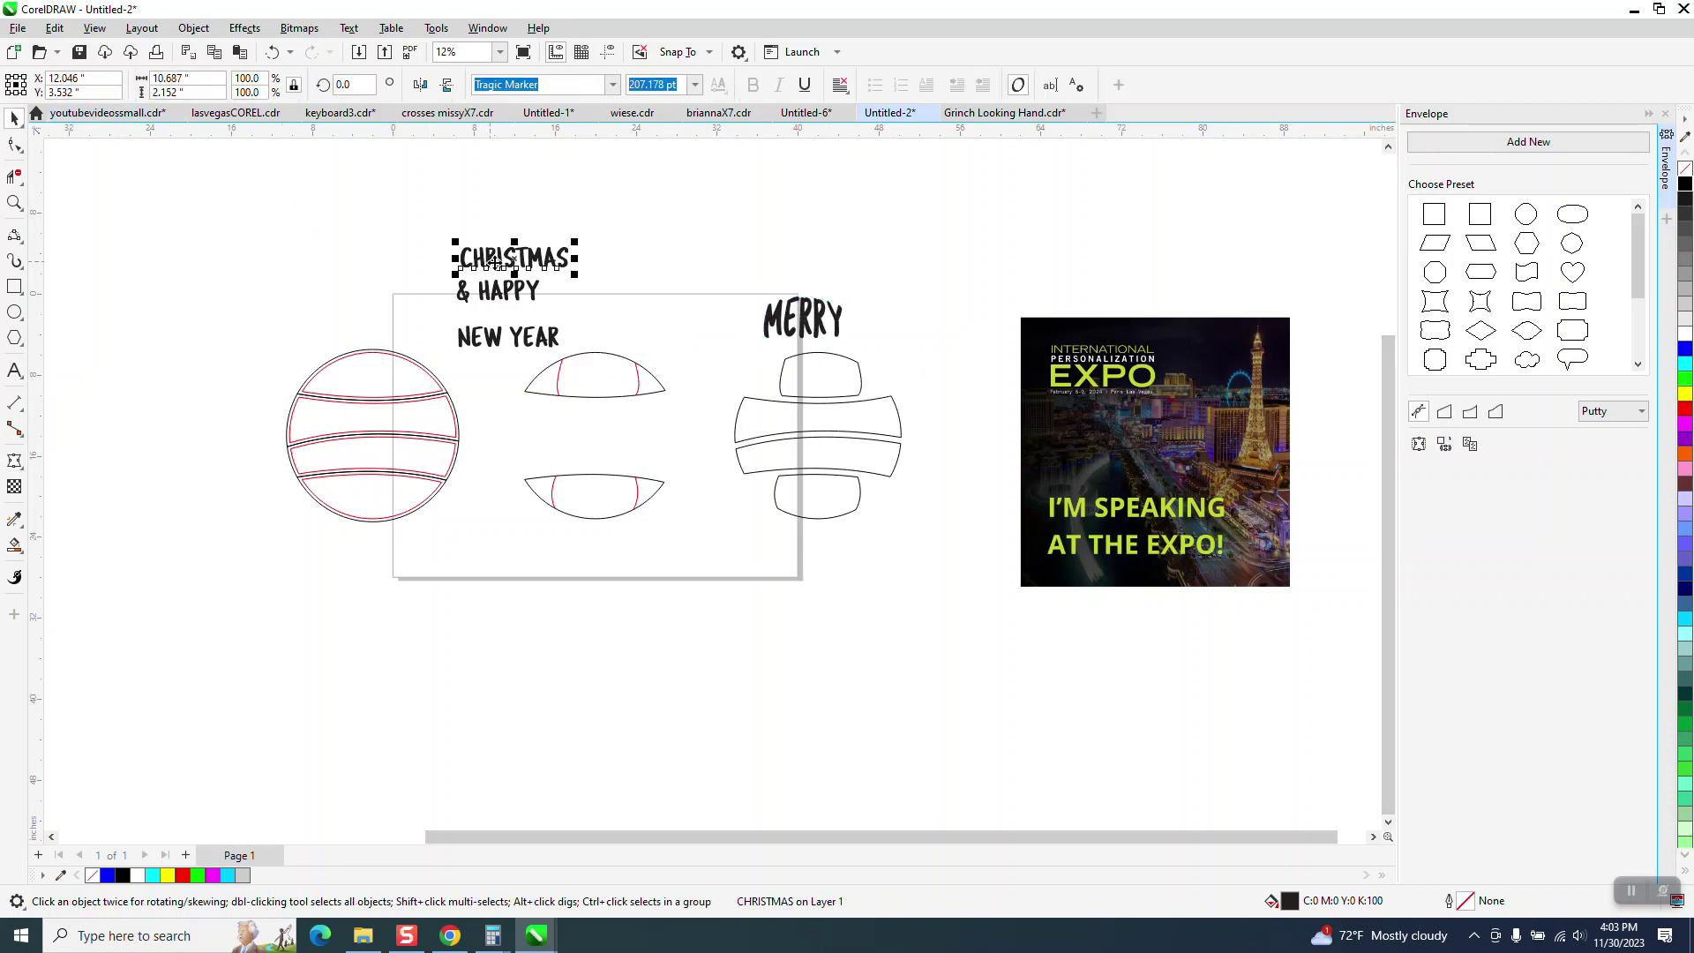
left_click(1446, 446)
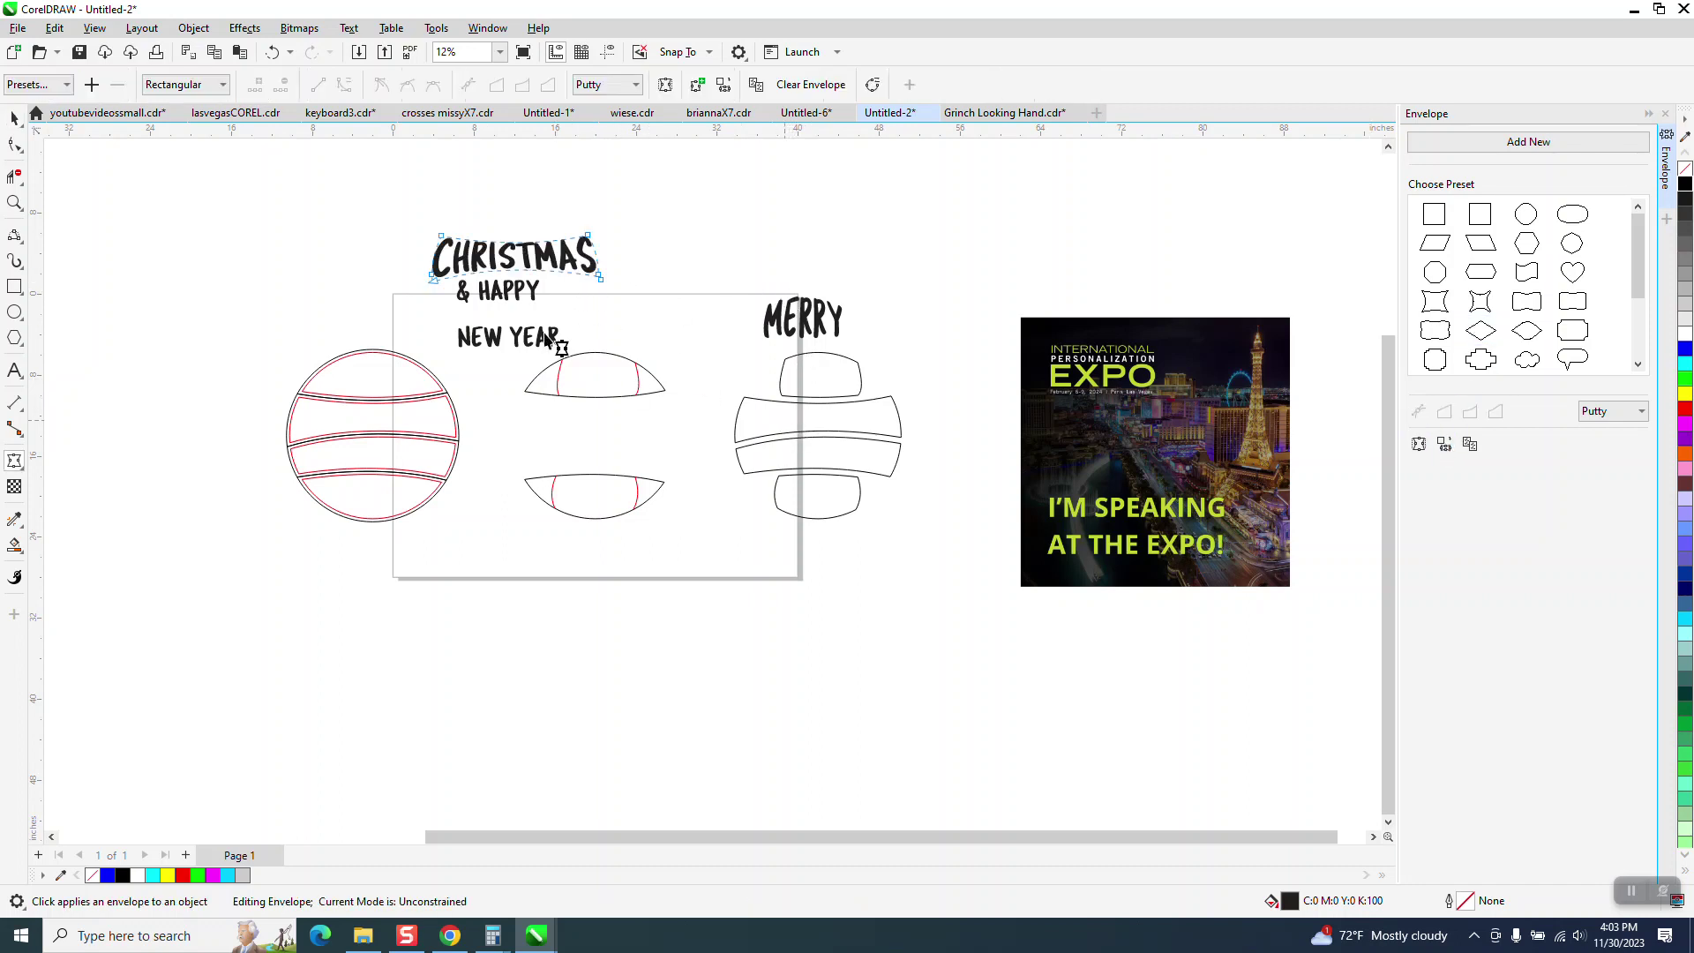
key("space")
- Shape & HAPPY with an envelope created from the lower middle piece
left_click(491, 289)
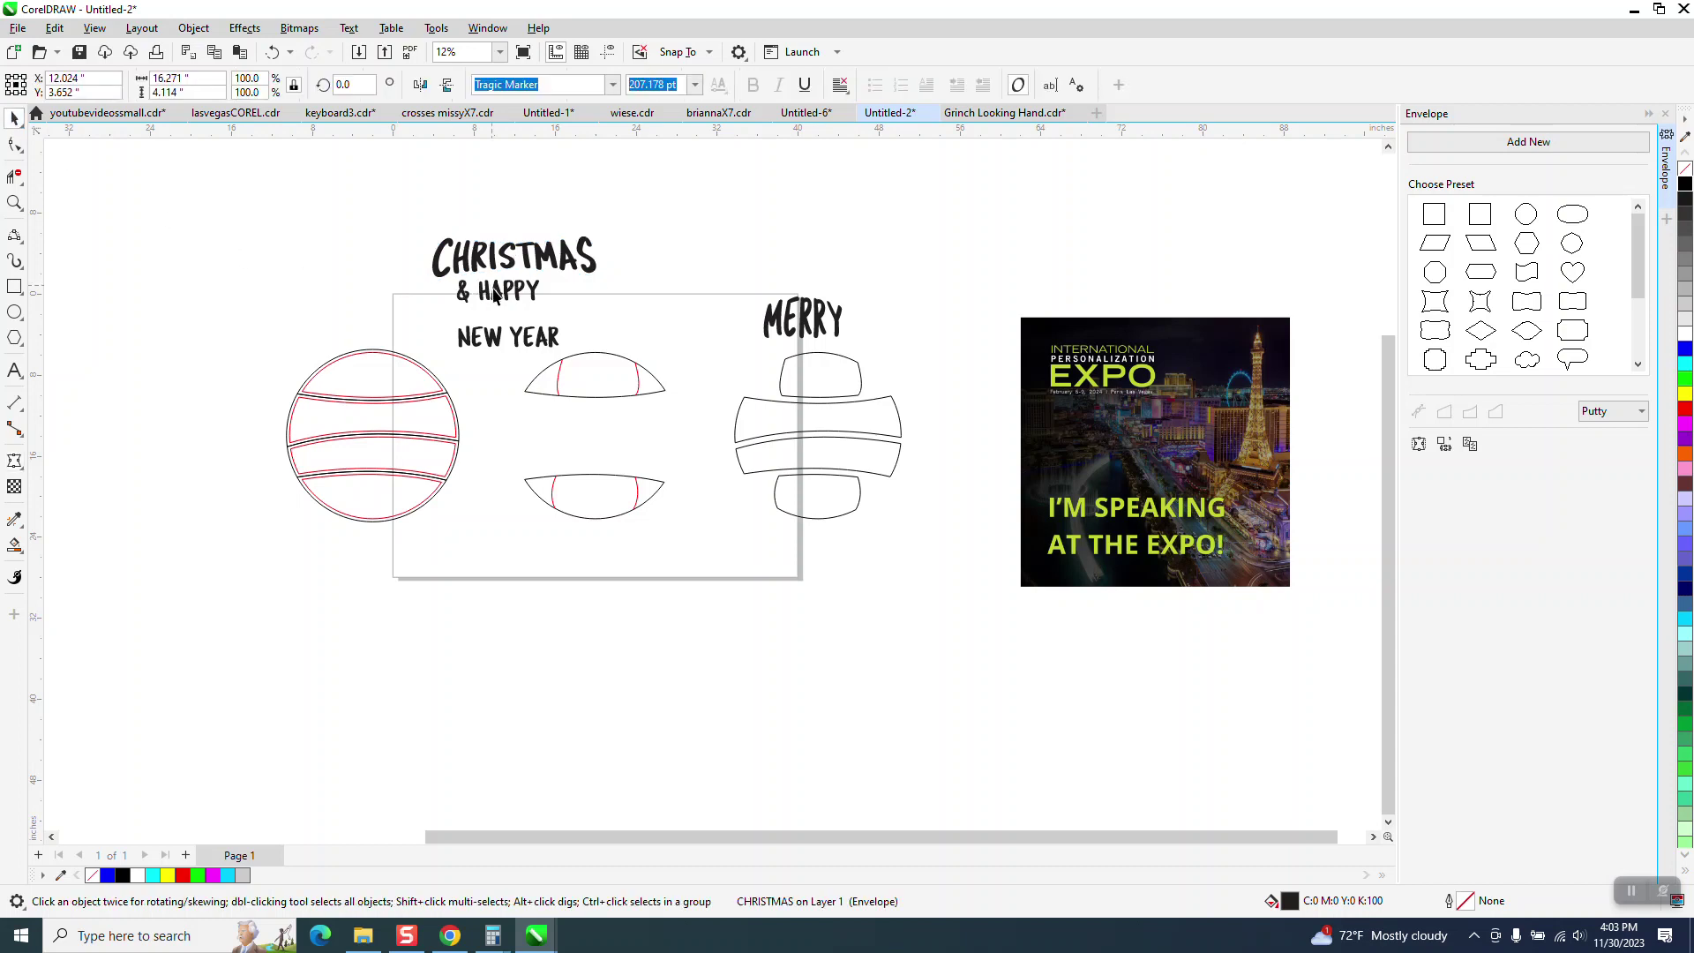
left_click(495, 293)
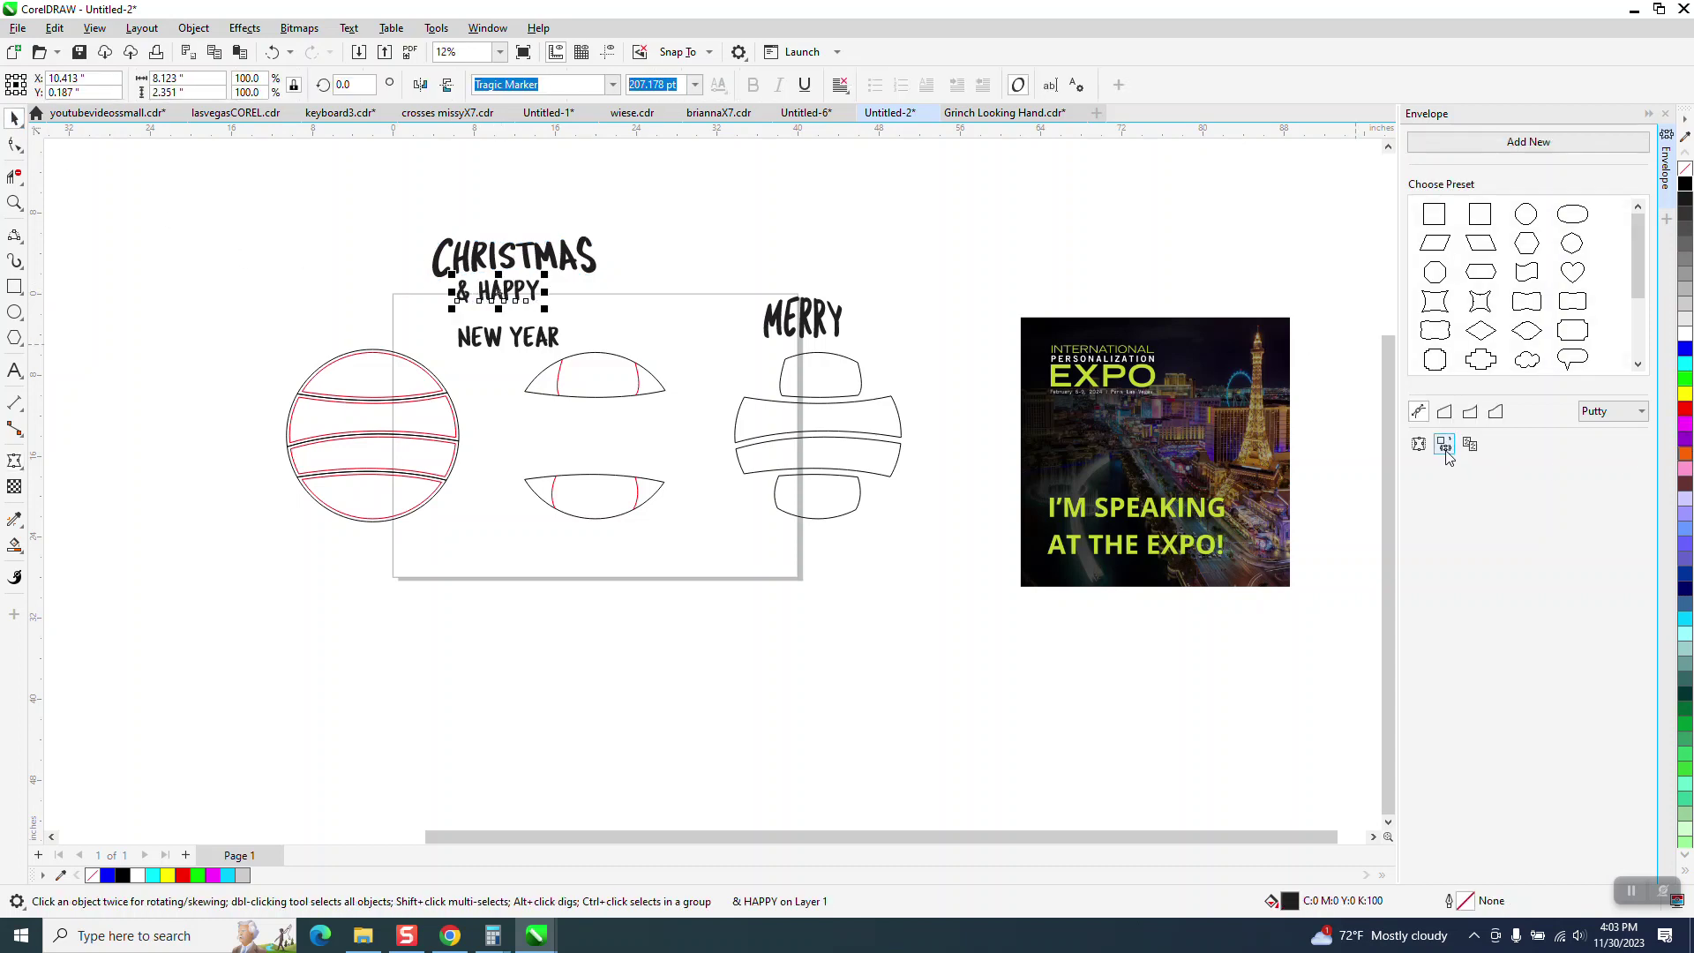
left_click(1447, 452)
left_click(787, 454)
left_click(9, 112)
- Shape NEW YEAR with an envelope created from the bottom piece
left_click(558, 346)
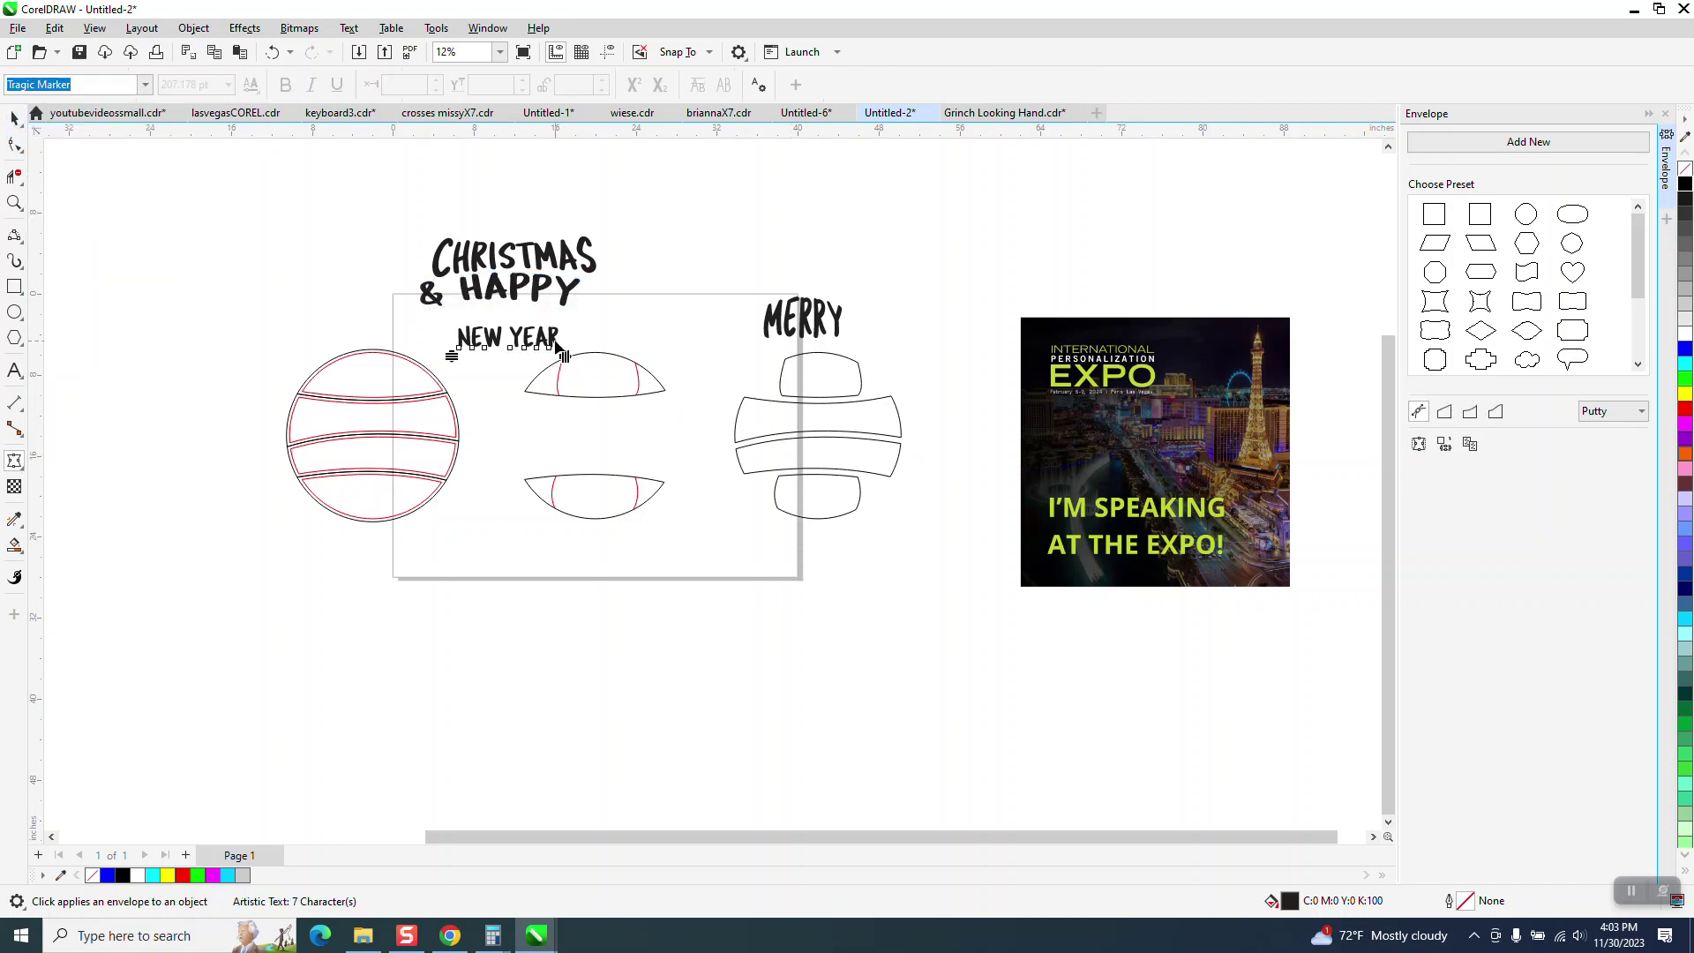
left_click(15, 118)
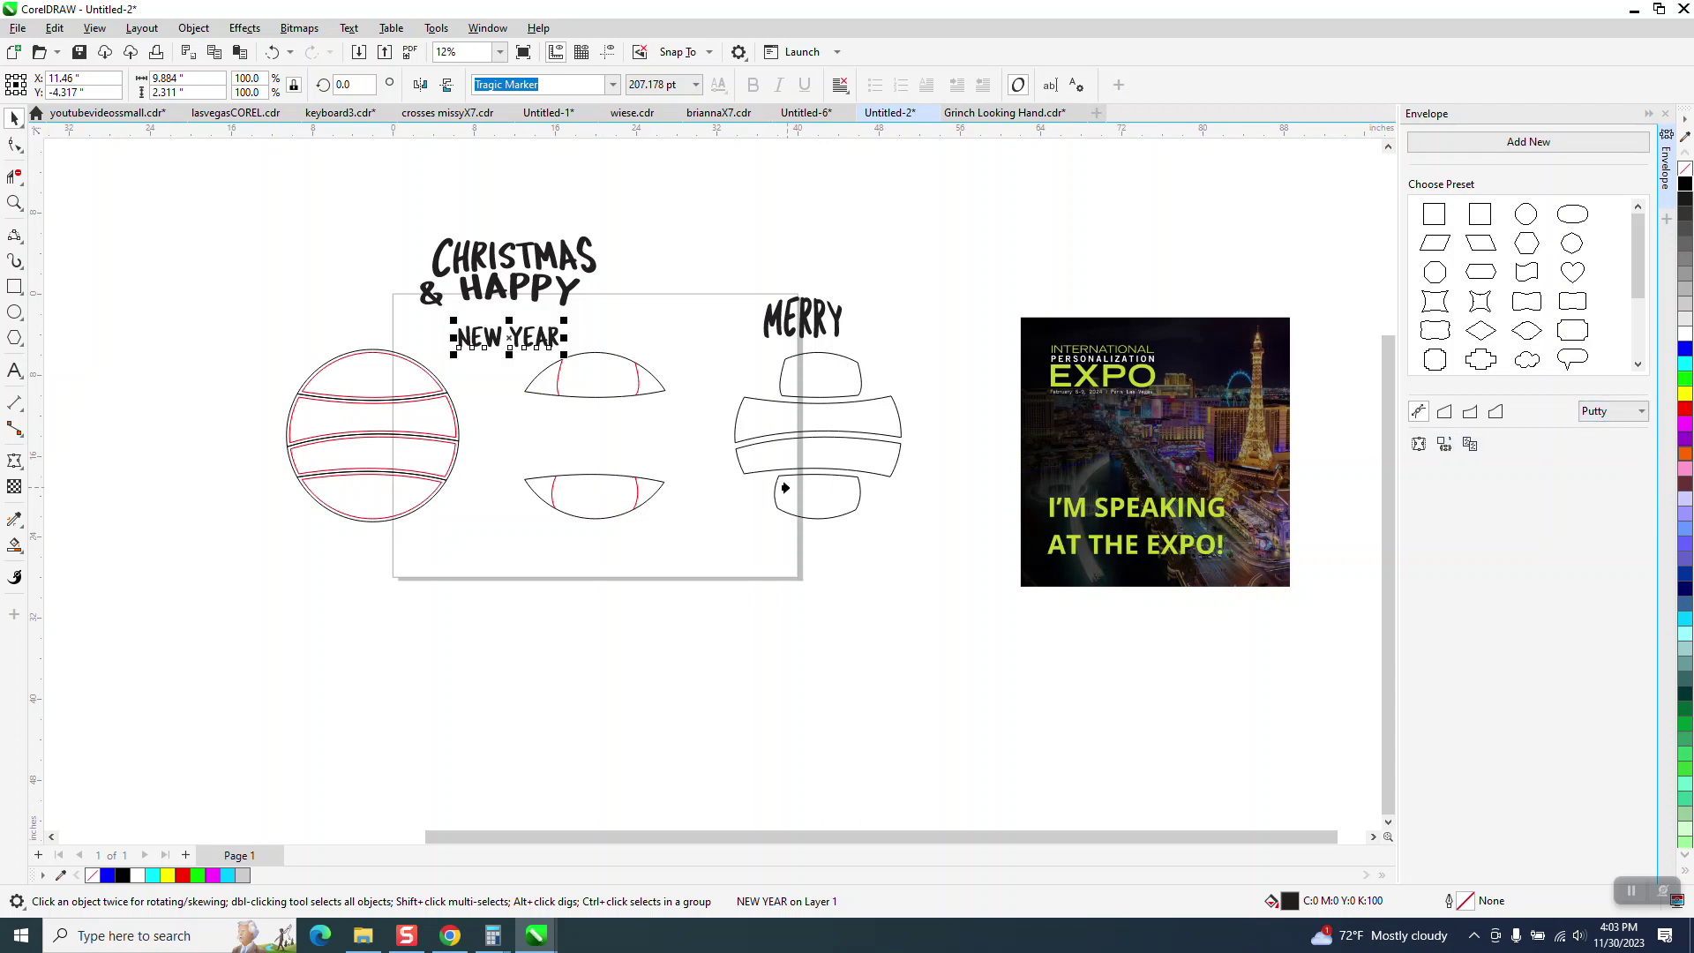
left_click(785, 487)
key("space")
- Delete the leftover top and bottom segments and their red curves from the middle of the page
left_click(853, 257)
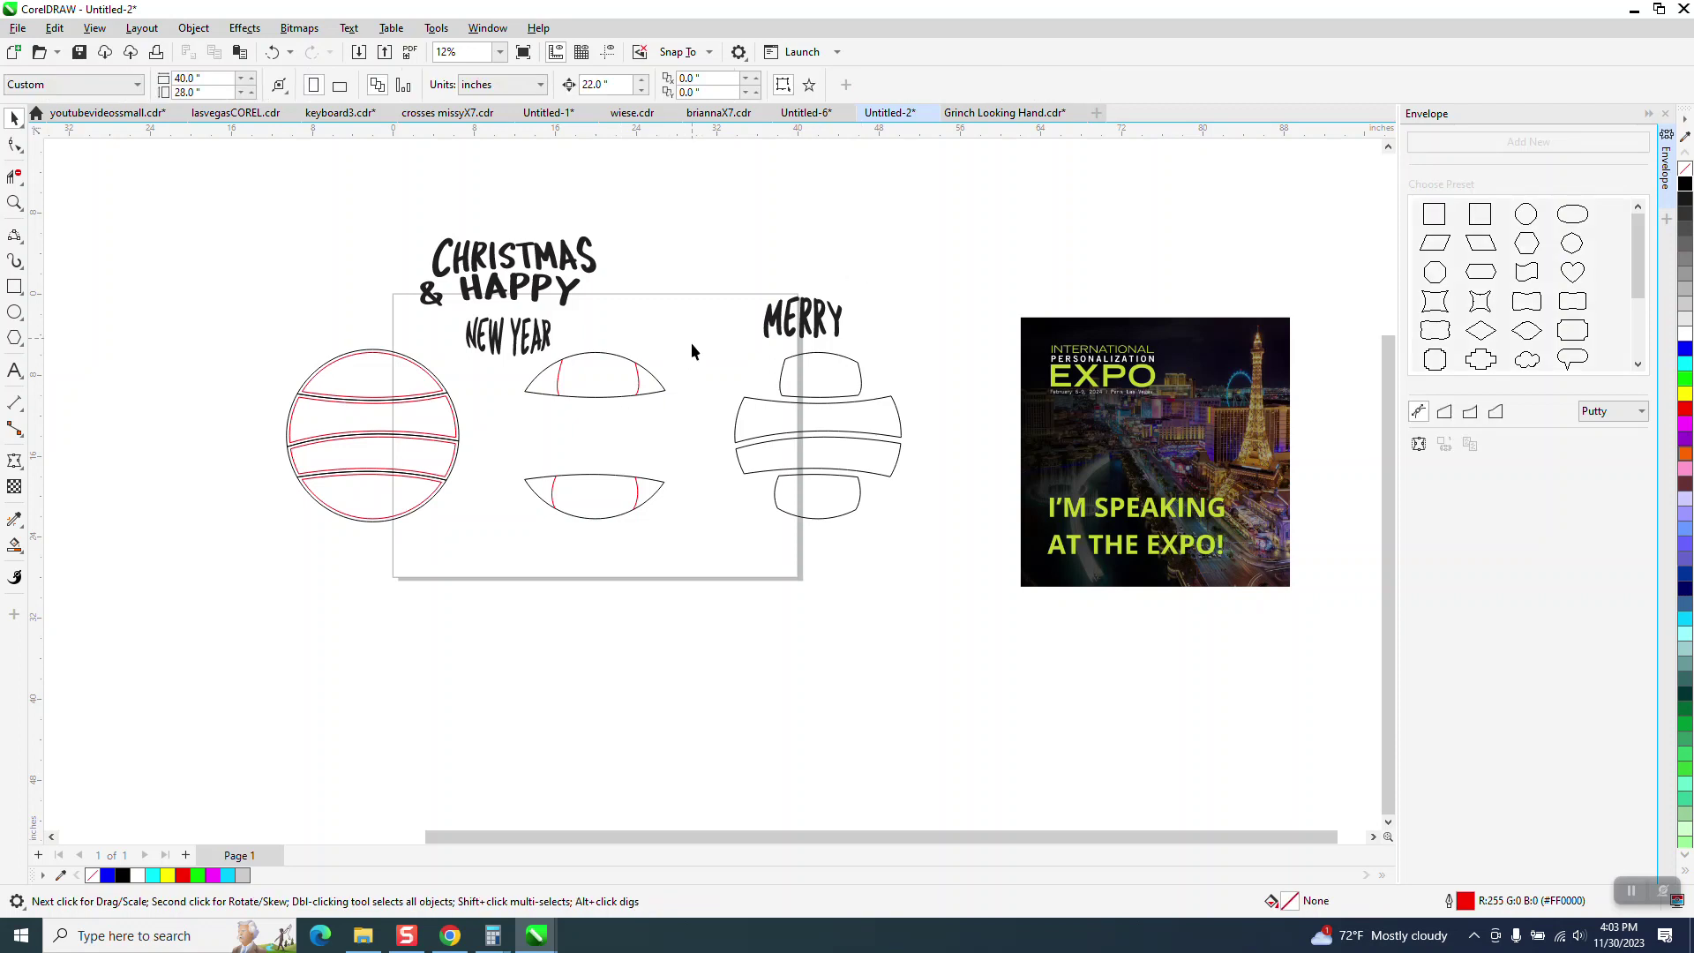
left_click_drag(521, 533, 522, 529)
key("Delete")
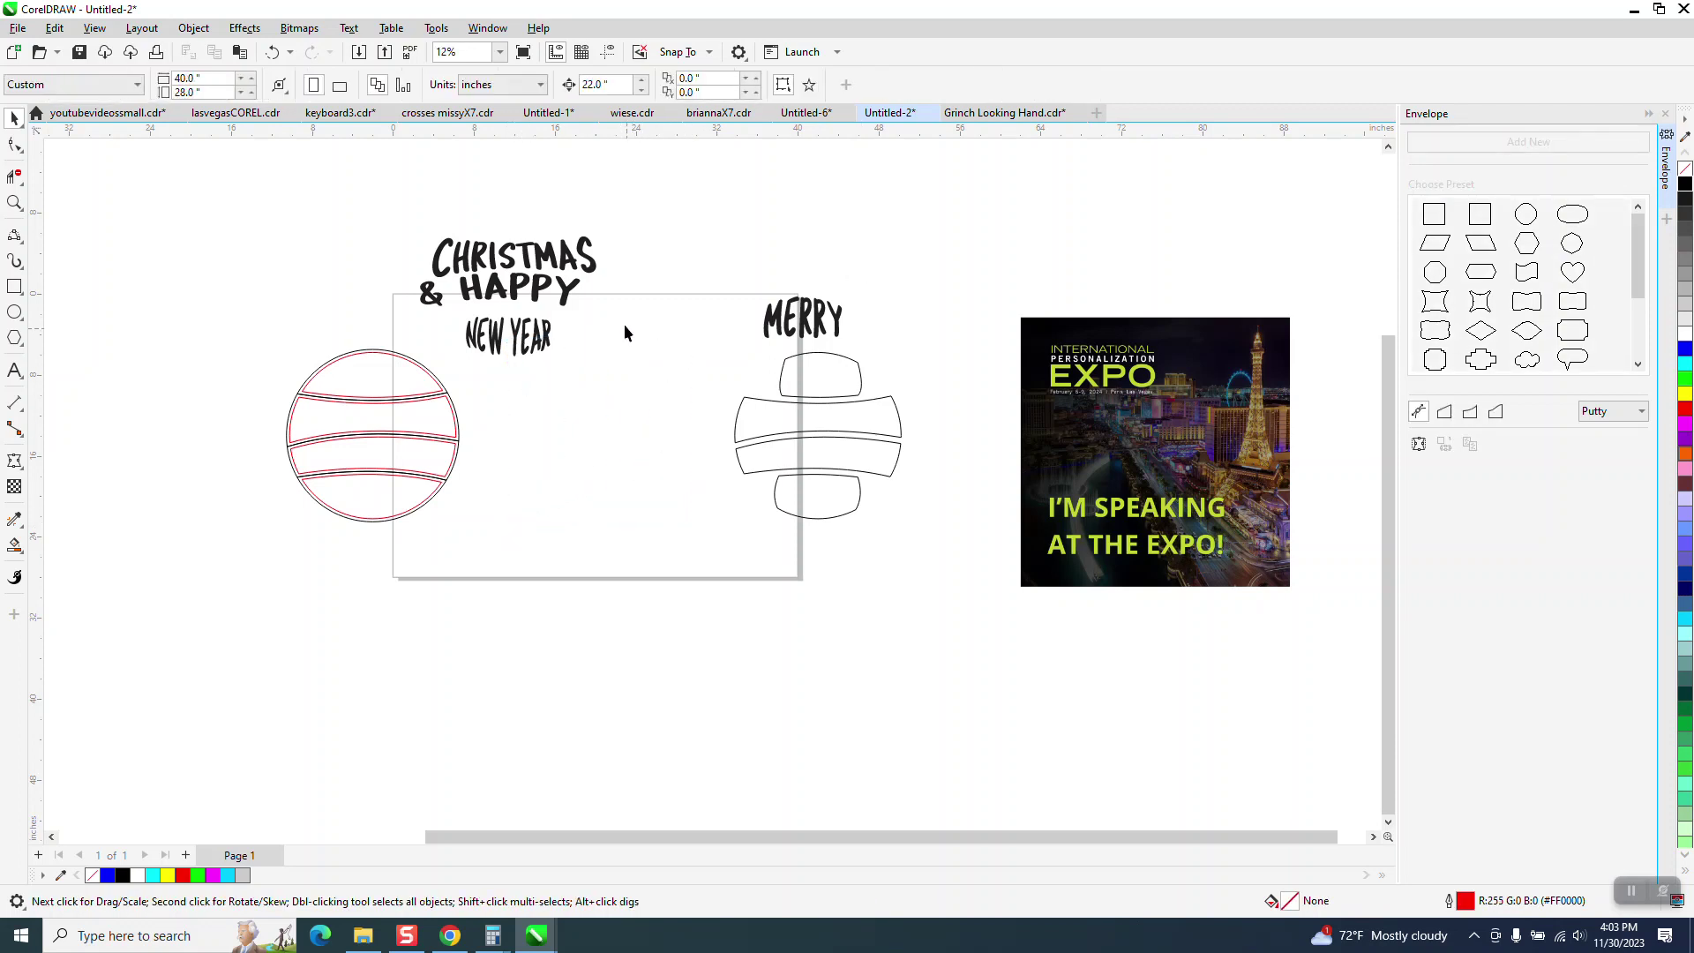
- Center MERRY horizontally and vertically inside the top piece
left_click(775, 327)
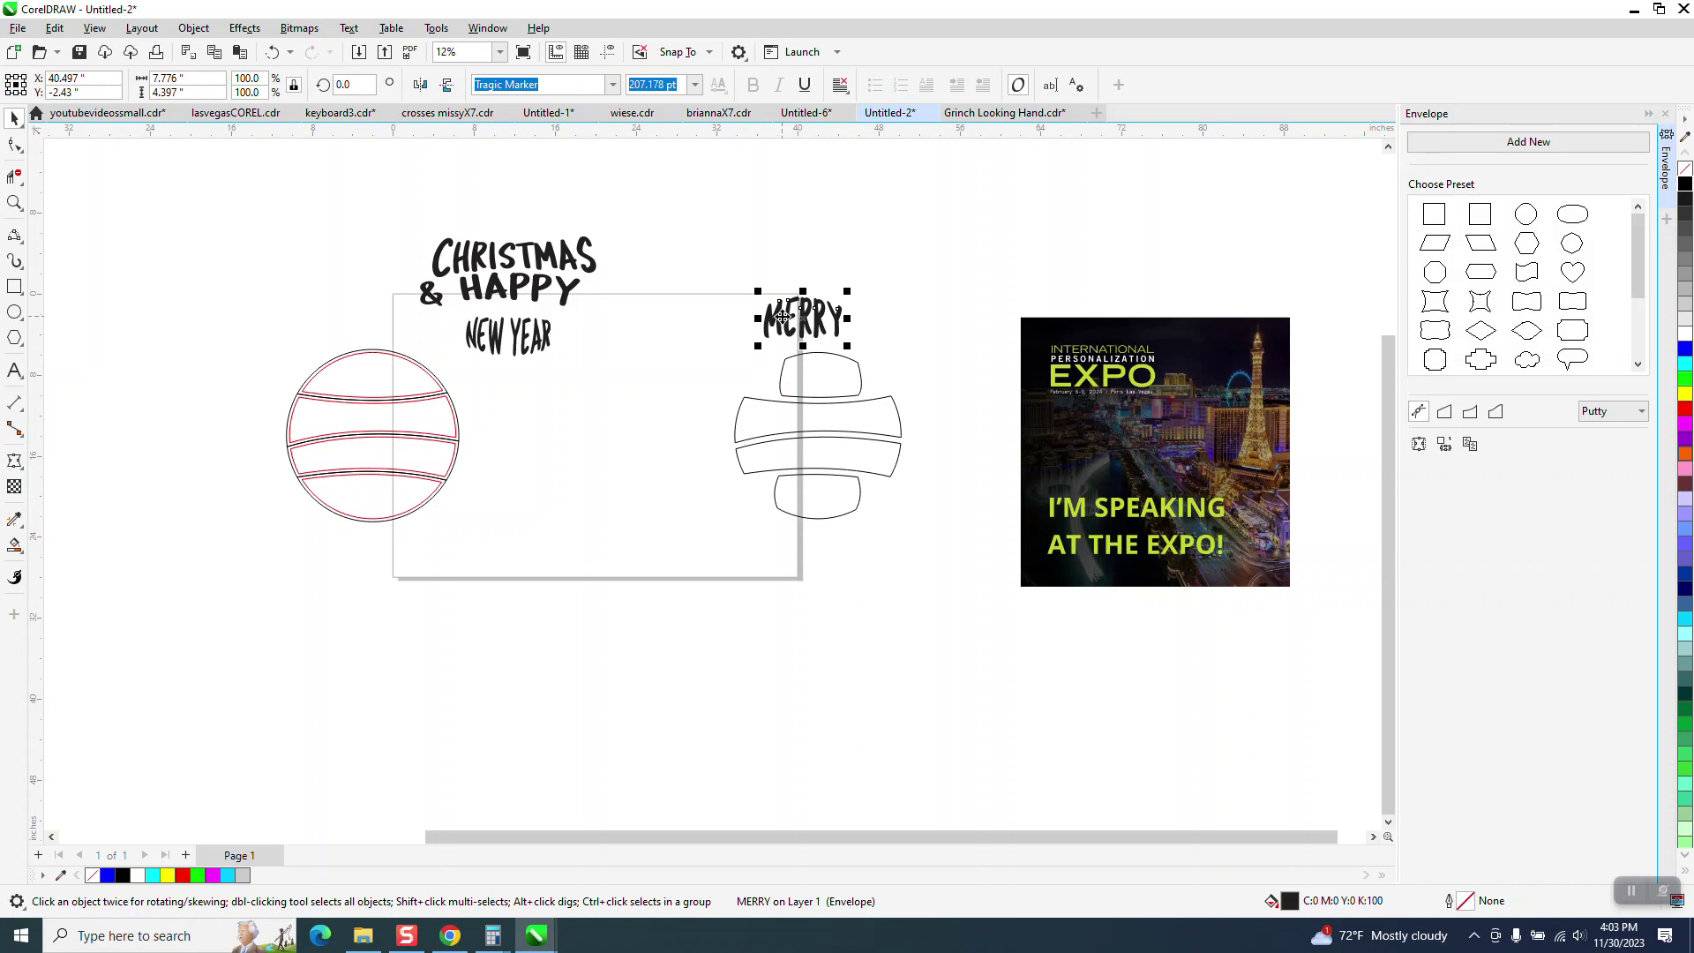
left_click(846, 377, "shift")
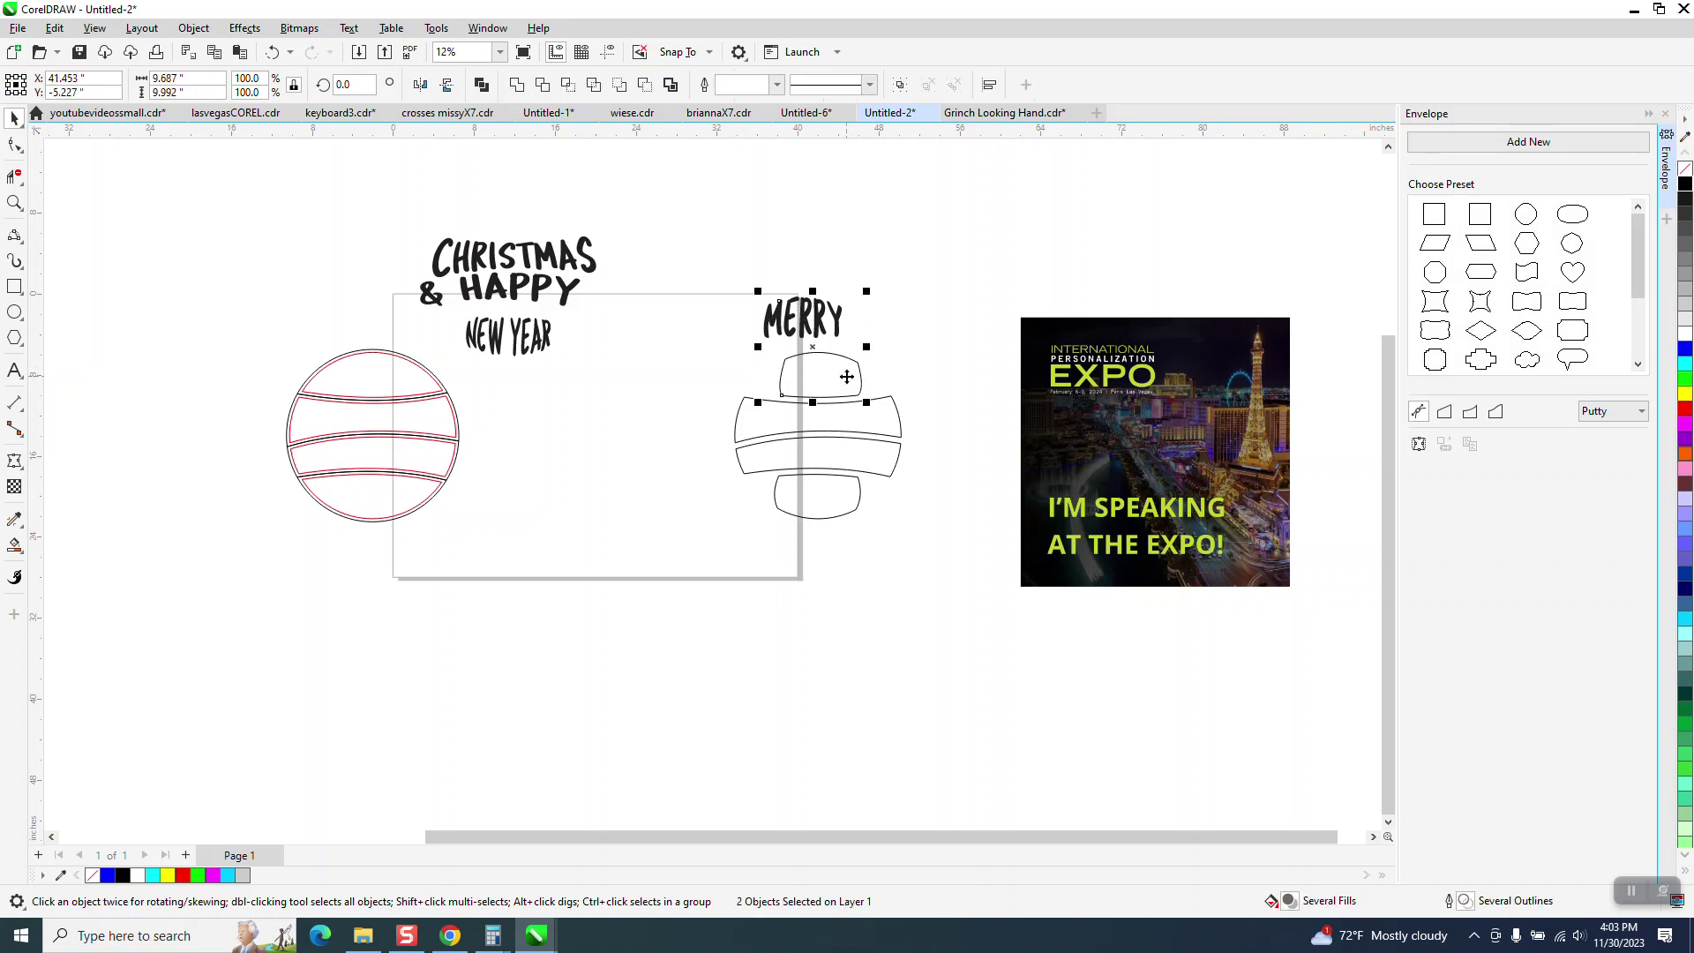
key("e")
key("x")
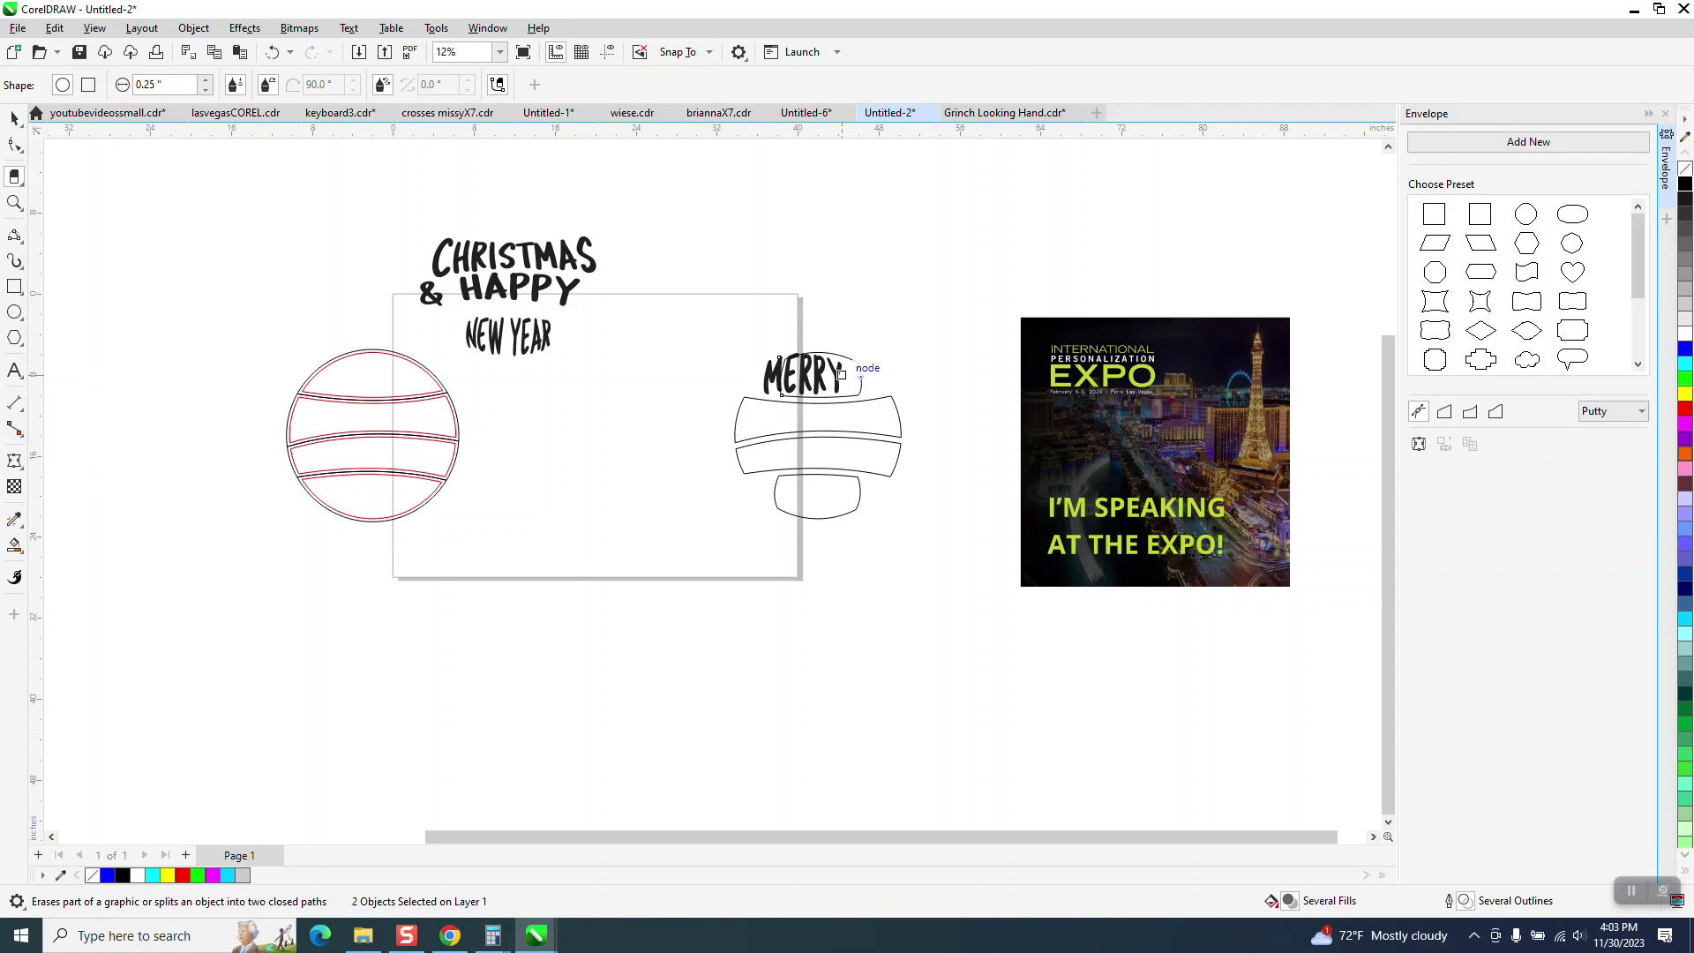
key("c")
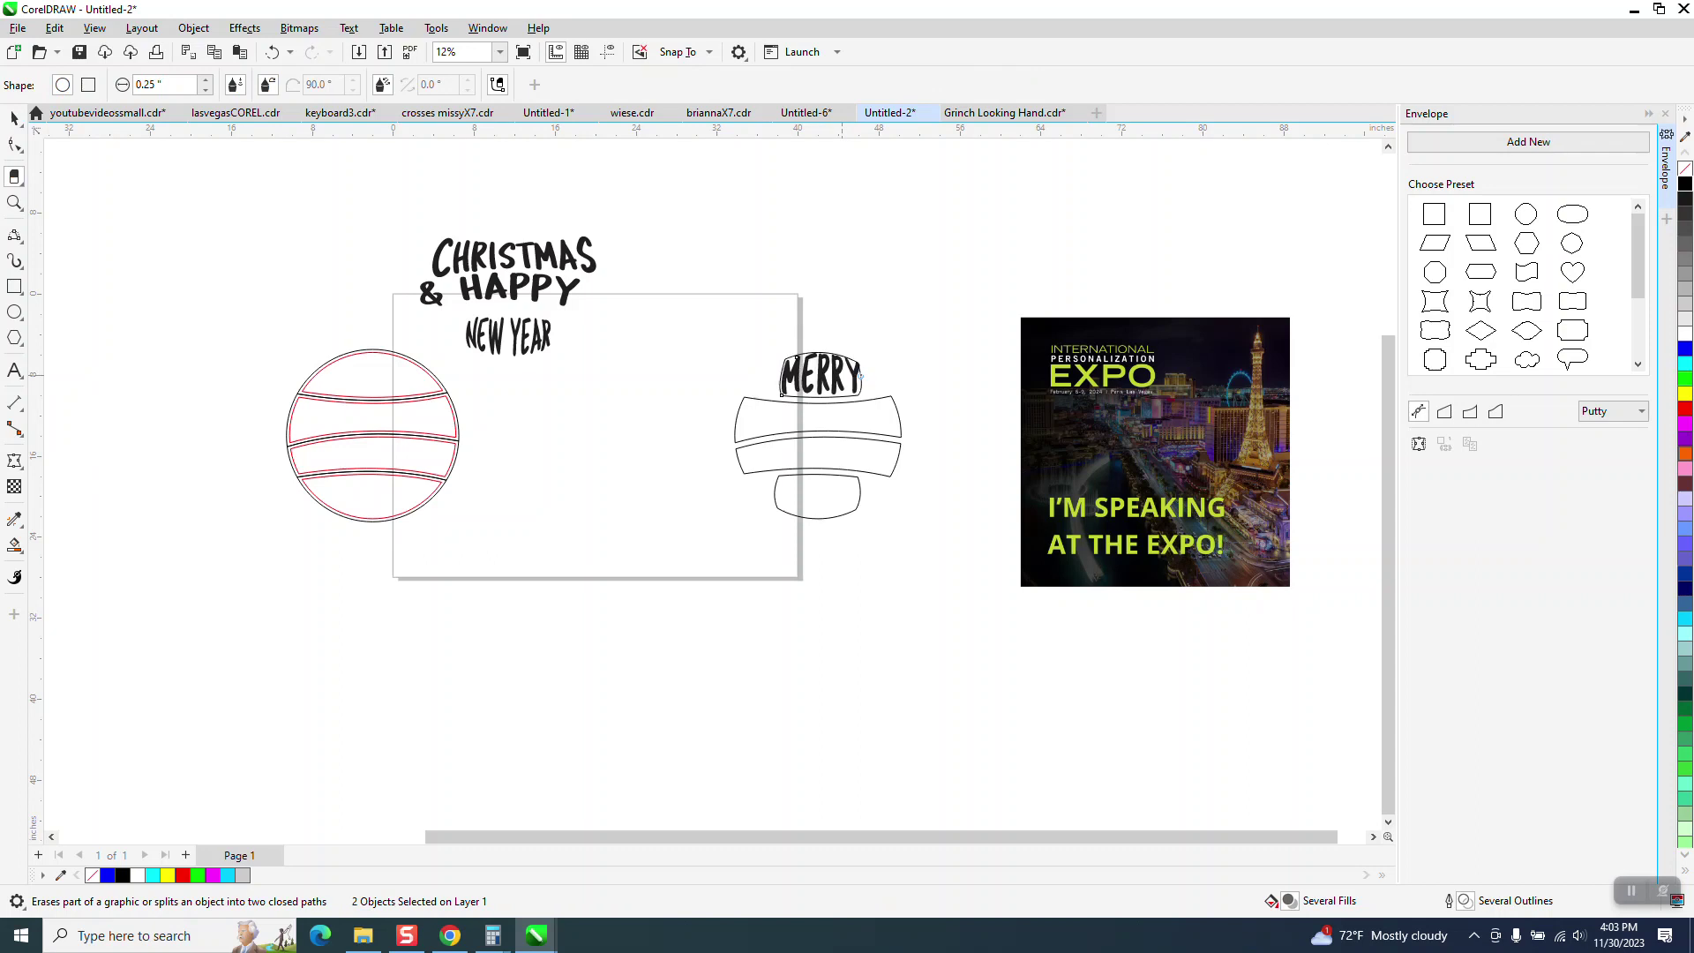
left_click(15, 117)
- Center CHRISTMAS horizontally and vertically inside the upper middle piece
left_click(549, 254)
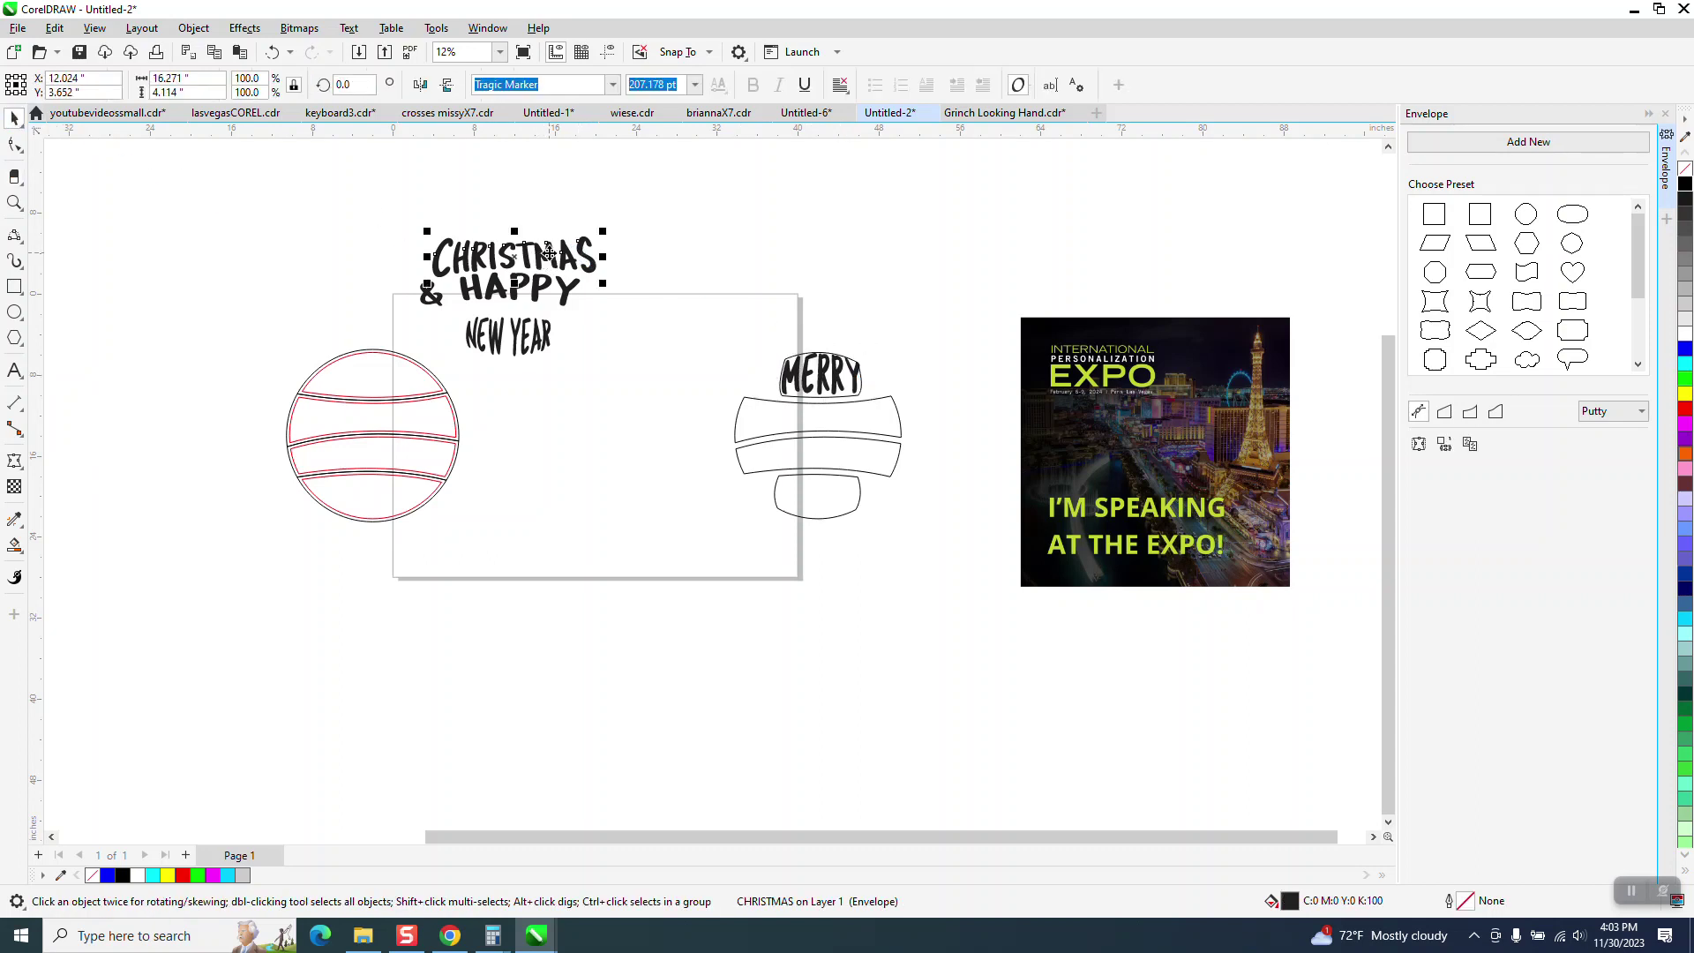
left_click(839, 422, "shift")
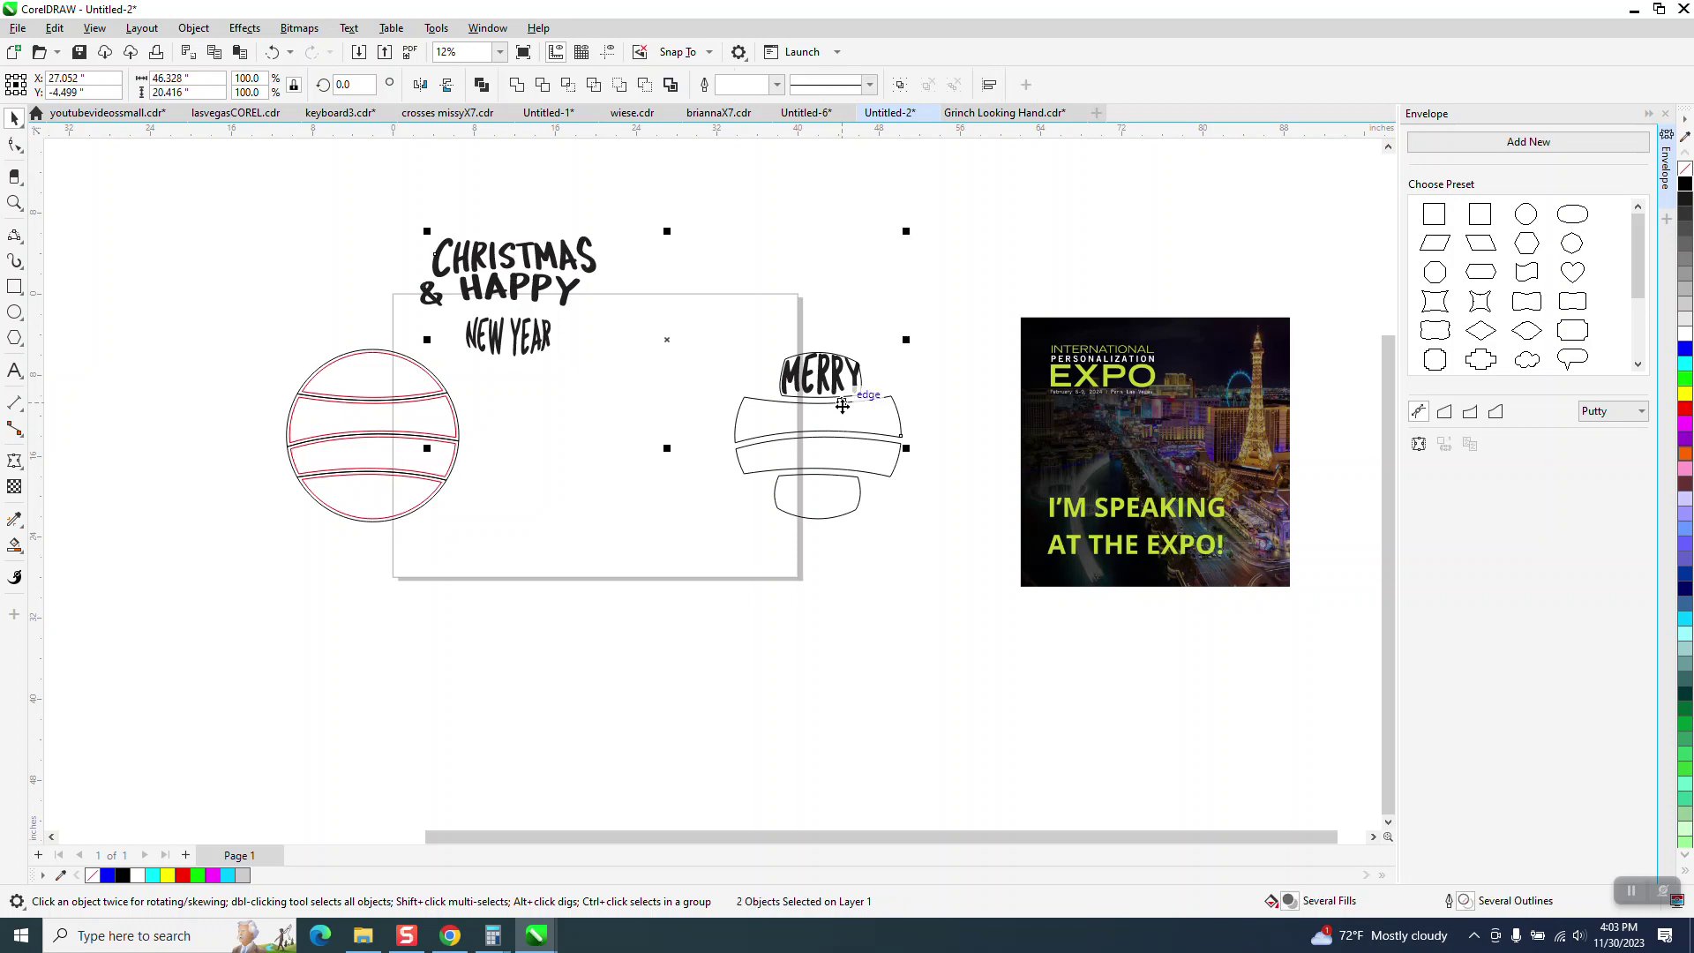
key("e")
key("c")
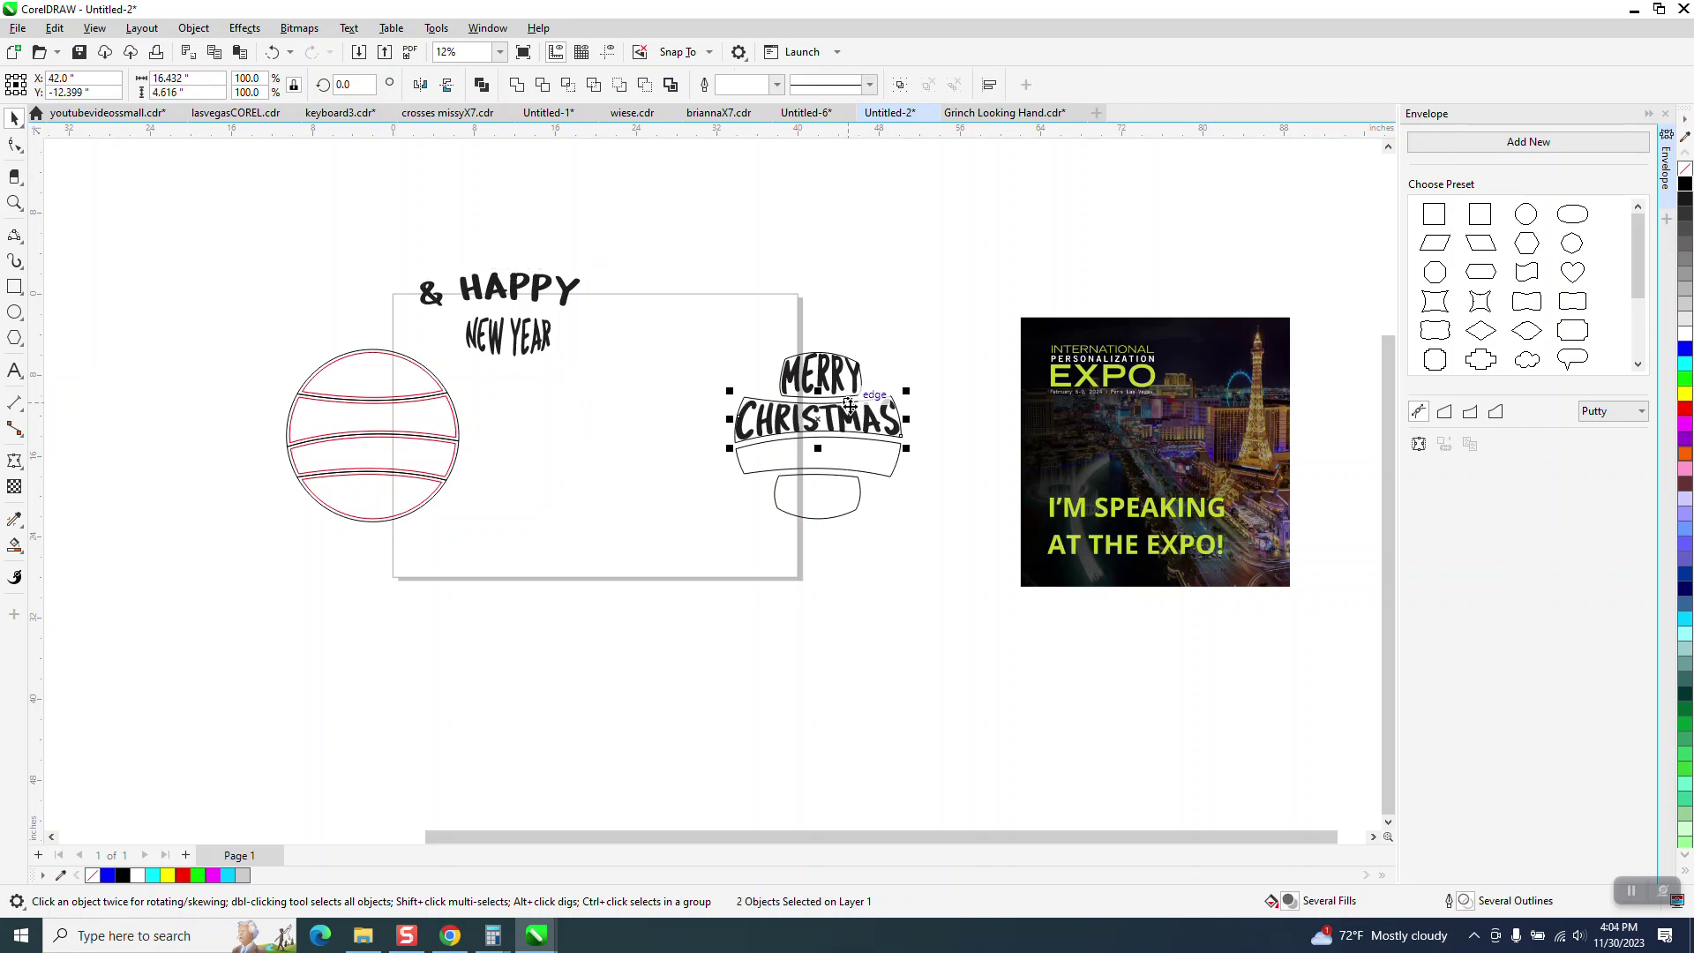
- Center & HAPPY horizontally and vertically inside the lower middle piece and clear the selection
left_click(541, 293)
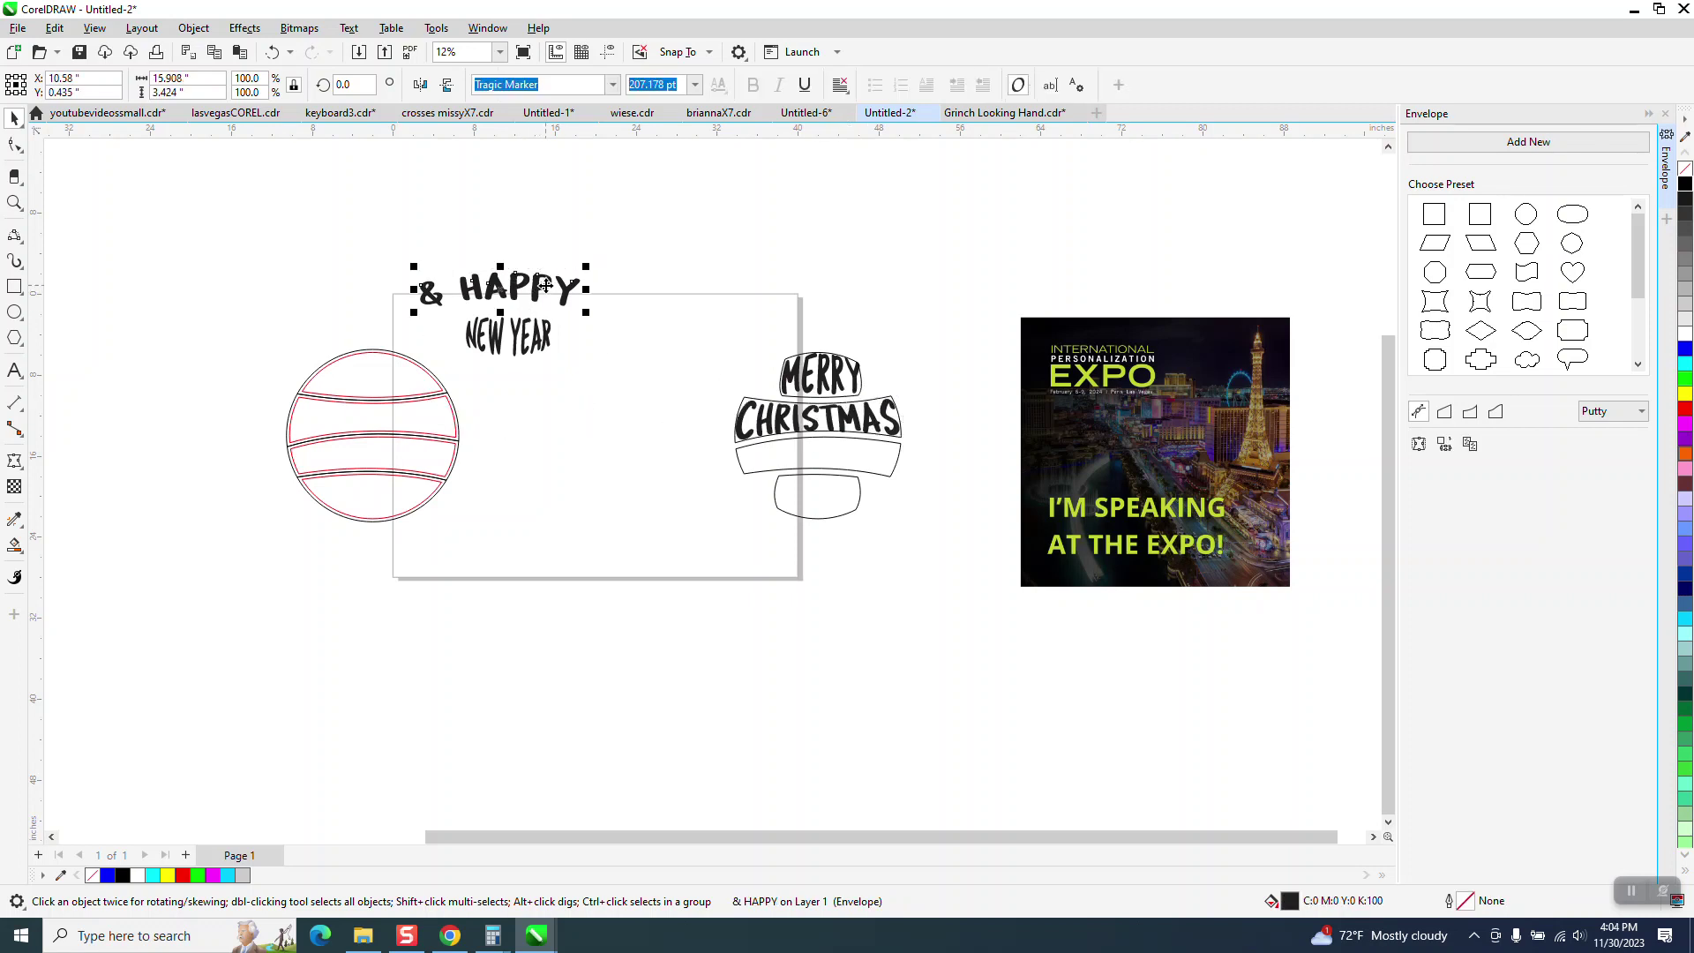
left_click(849, 447, "shift")
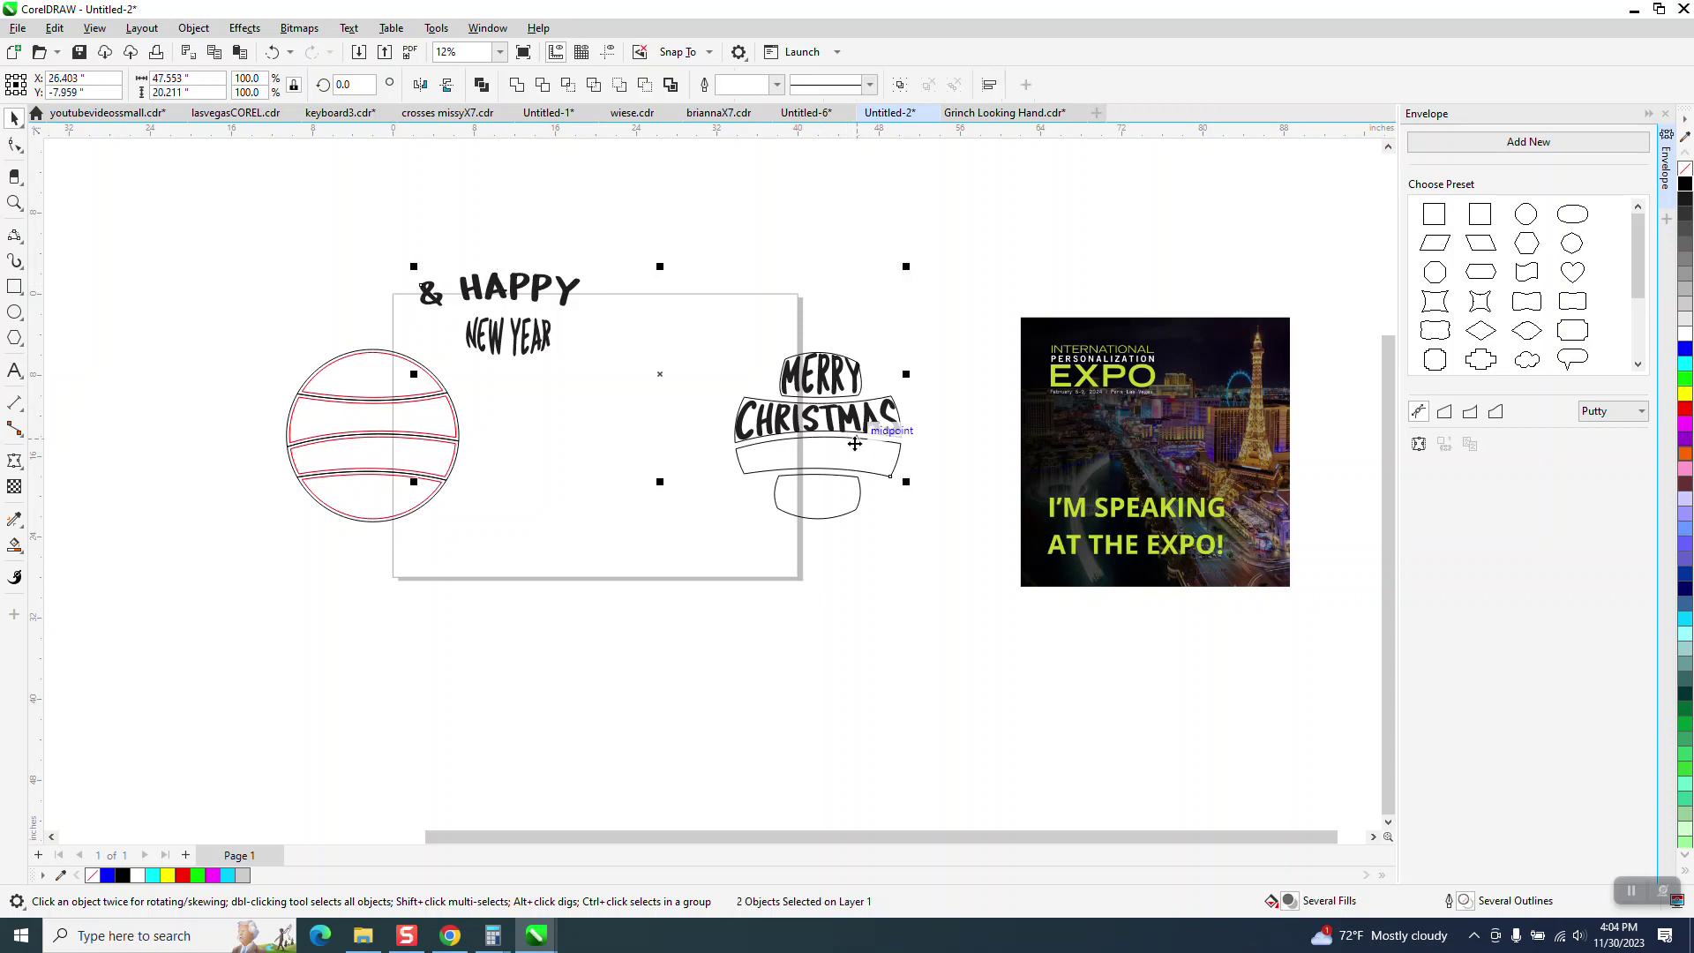
key("e")
key("c")
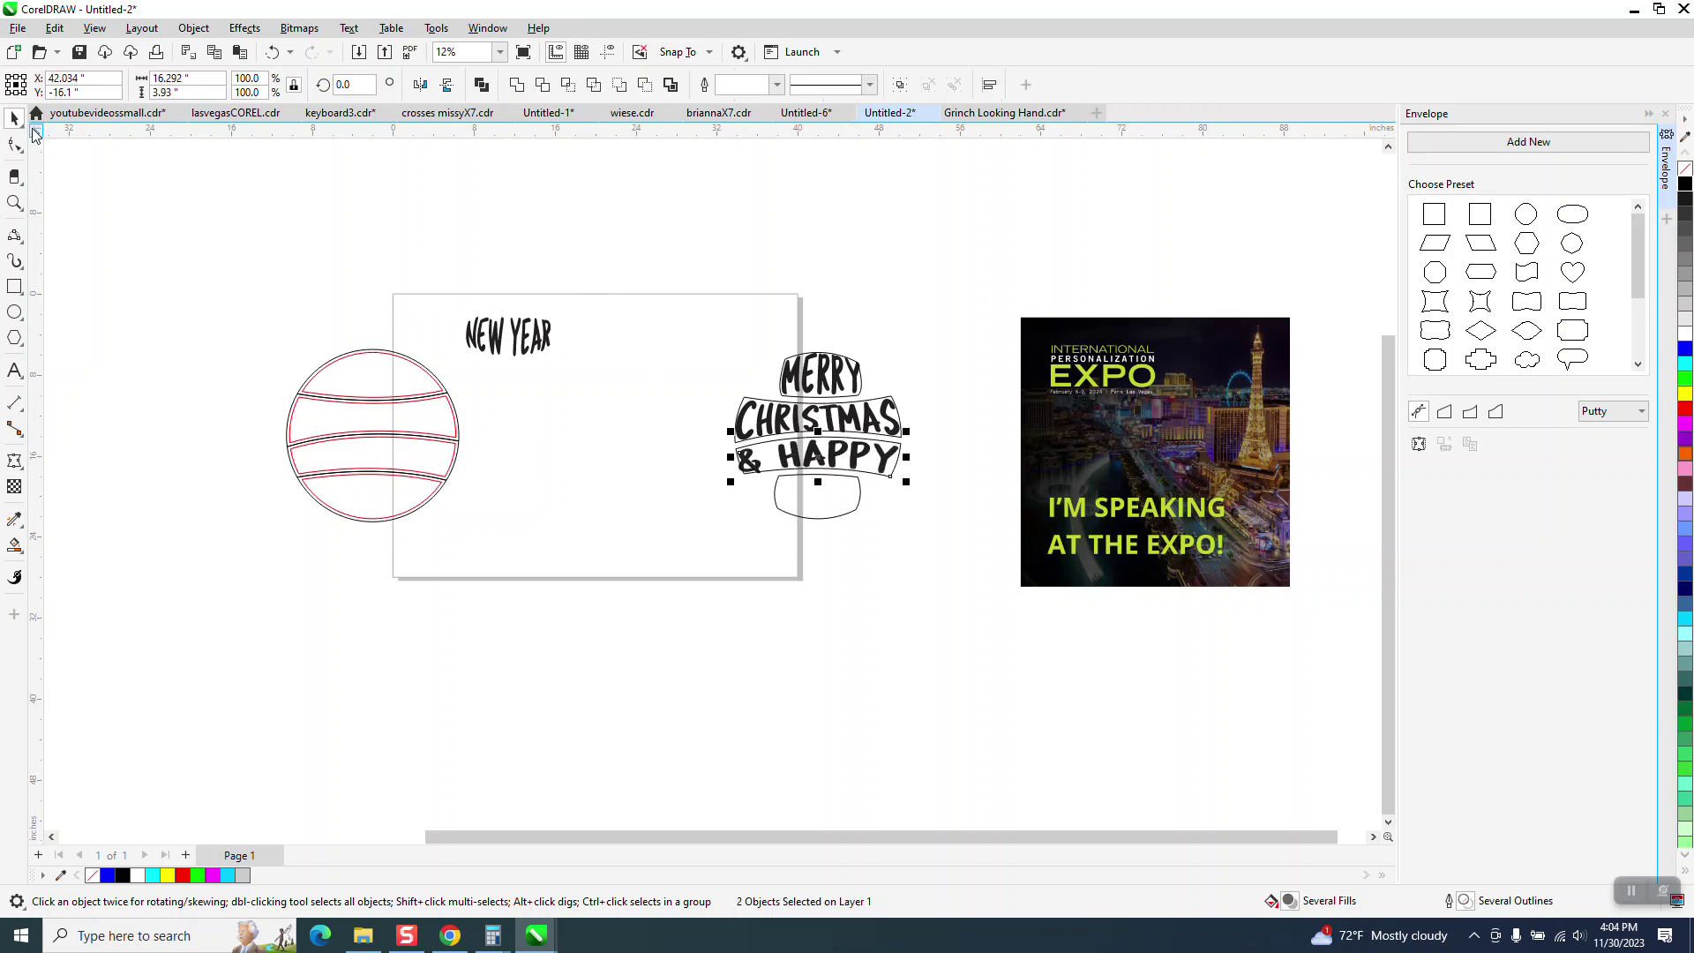
key("Escape")
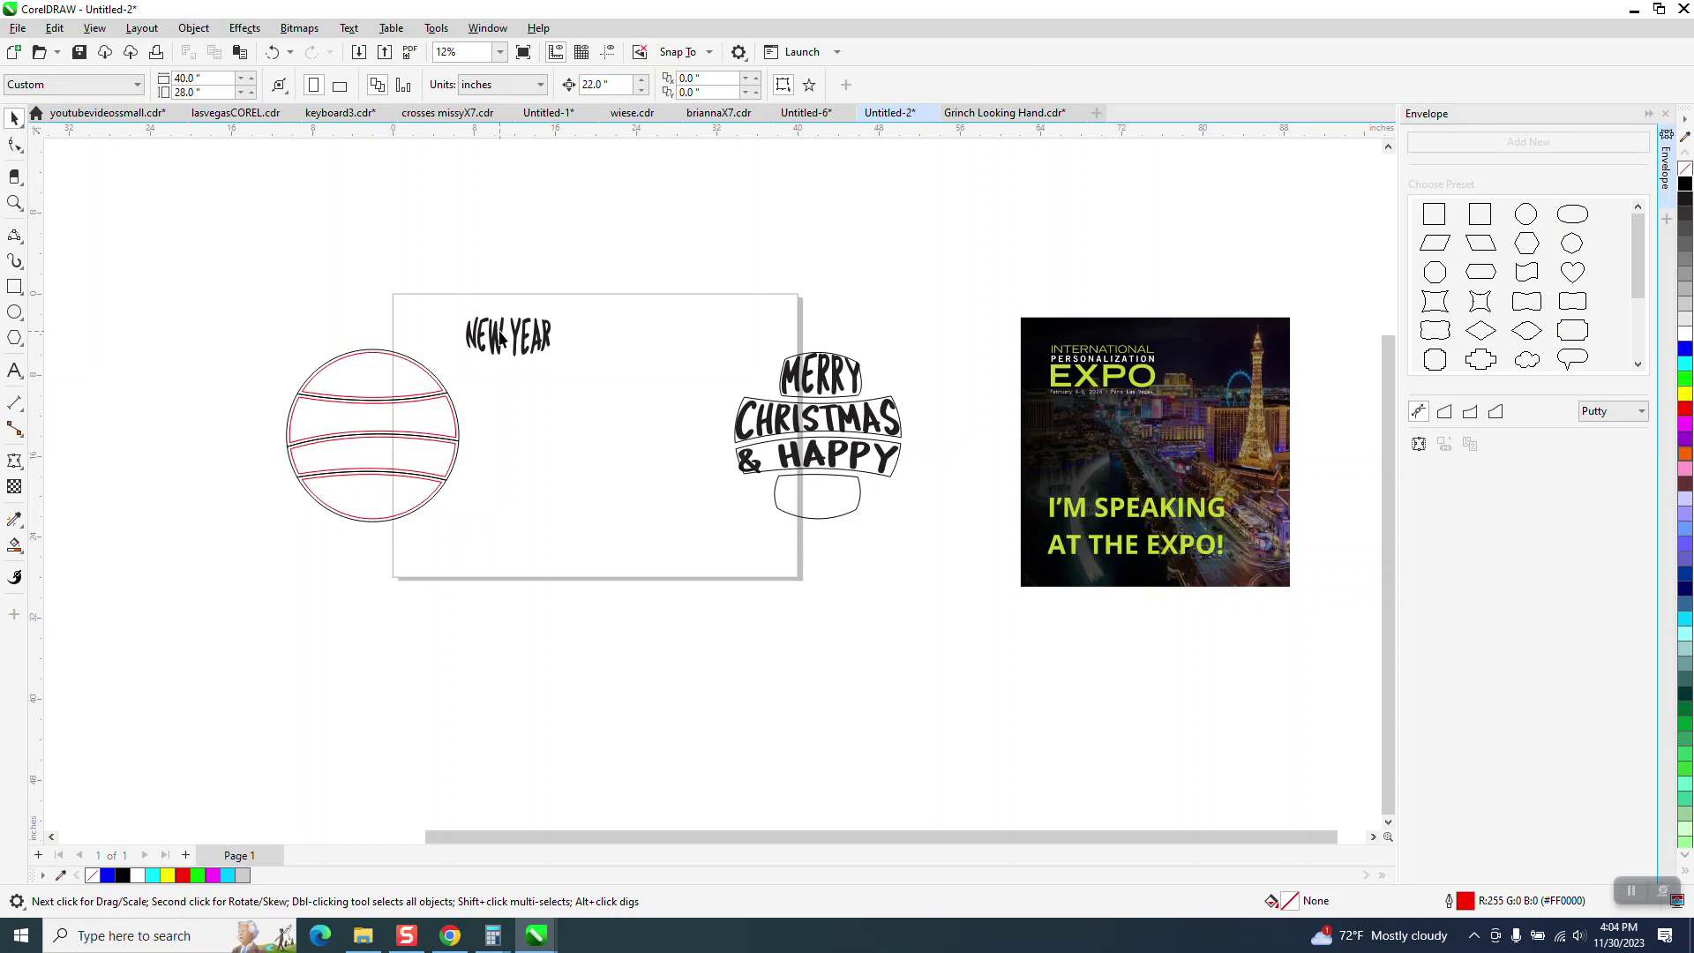
- Center NEW YEAR horizontally and vertically inside the bottom piece
left_click(502, 337)
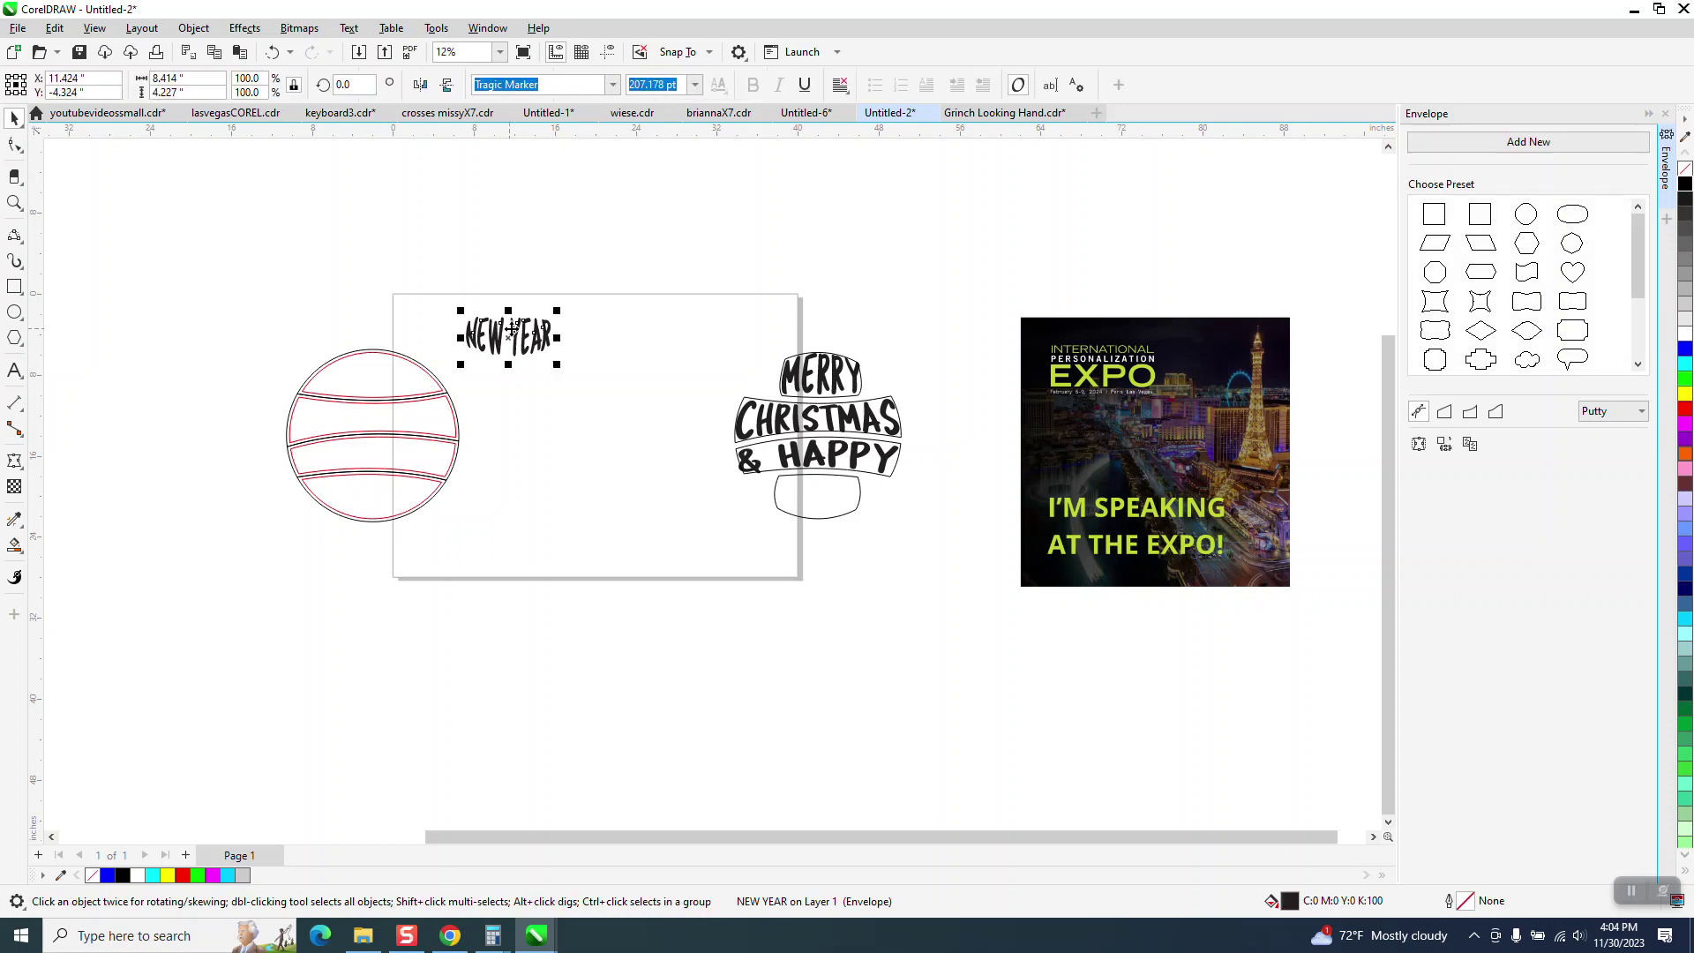
left_click(848, 502, "shift")
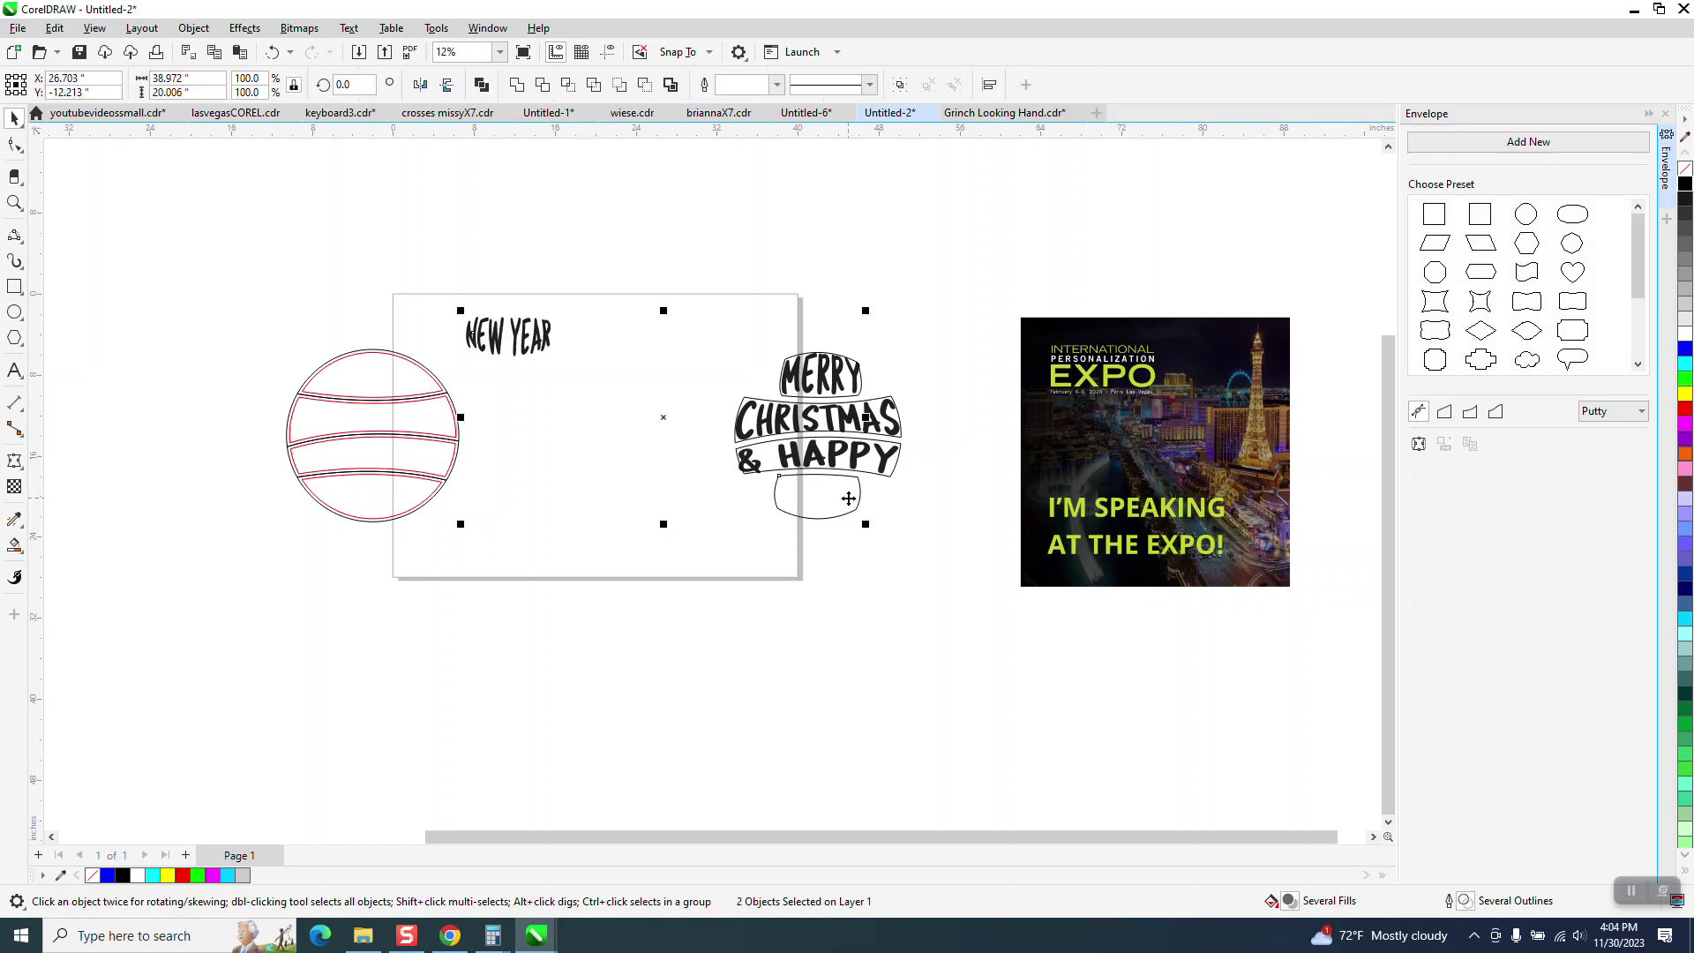
key("e")
key("c")
left_click(978, 590)
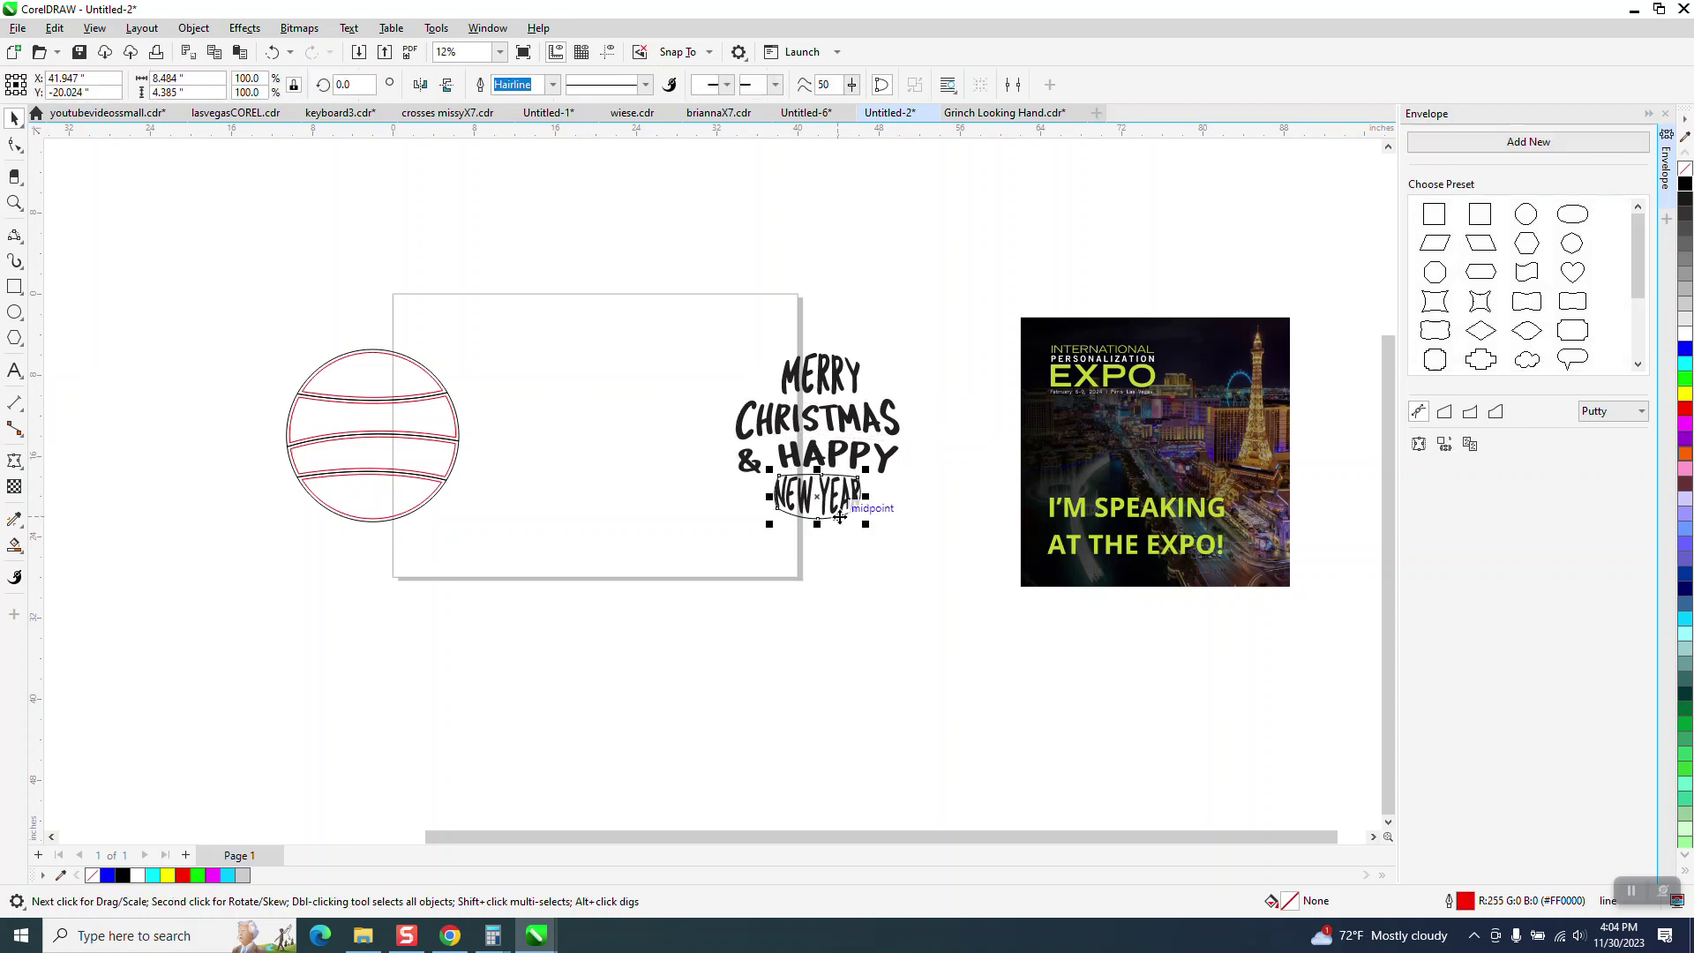
left_click(389, 356)
left_click_drag(312, 363, 534, 363)
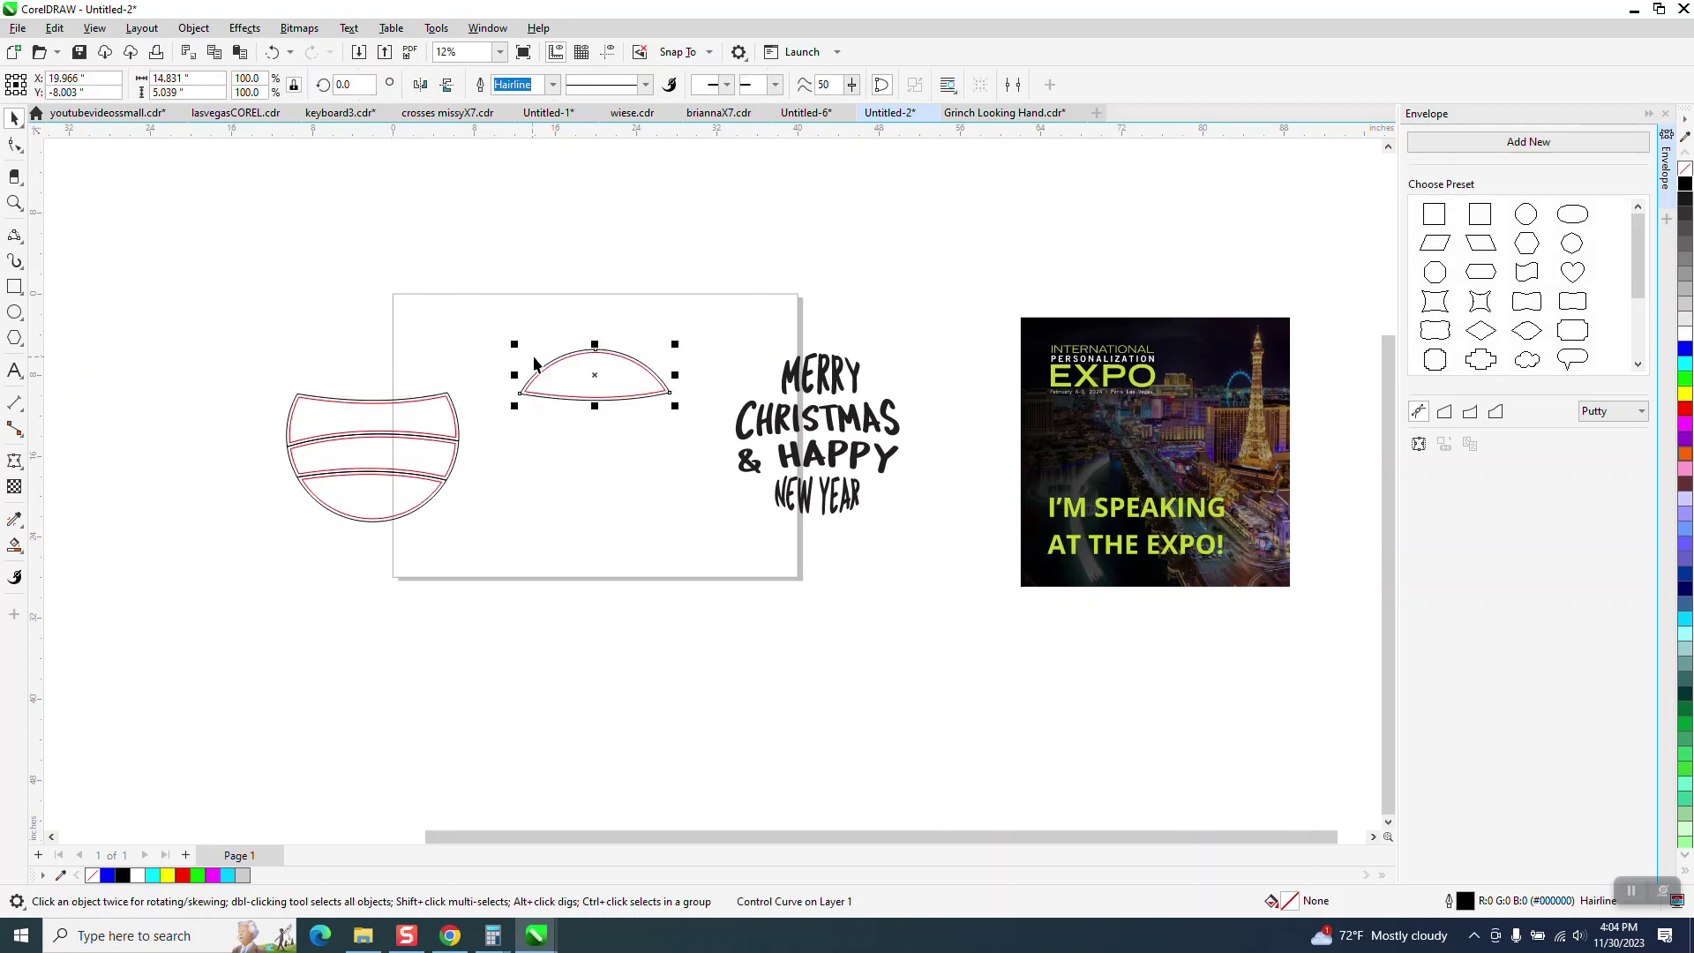
left_click(273, 52)
- Draw a new circle above the divided circle and set its width and height to 17.5 inches
left_click_drag(285, 377, 569, 552)
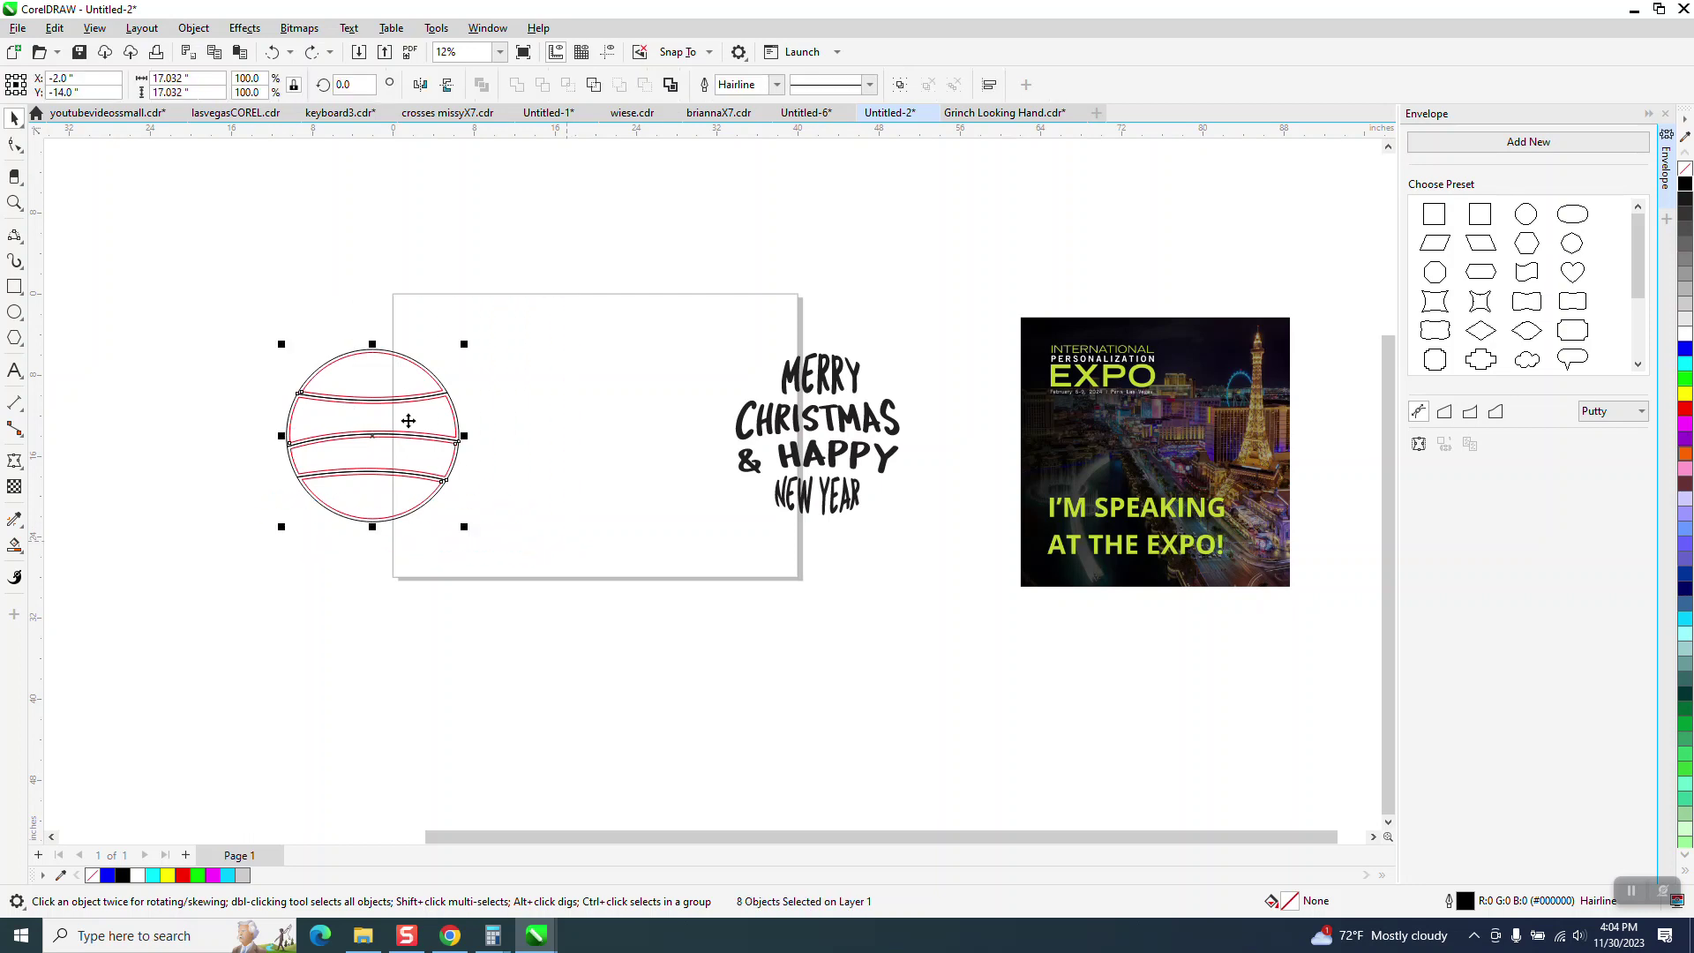
left_click(188, 79)
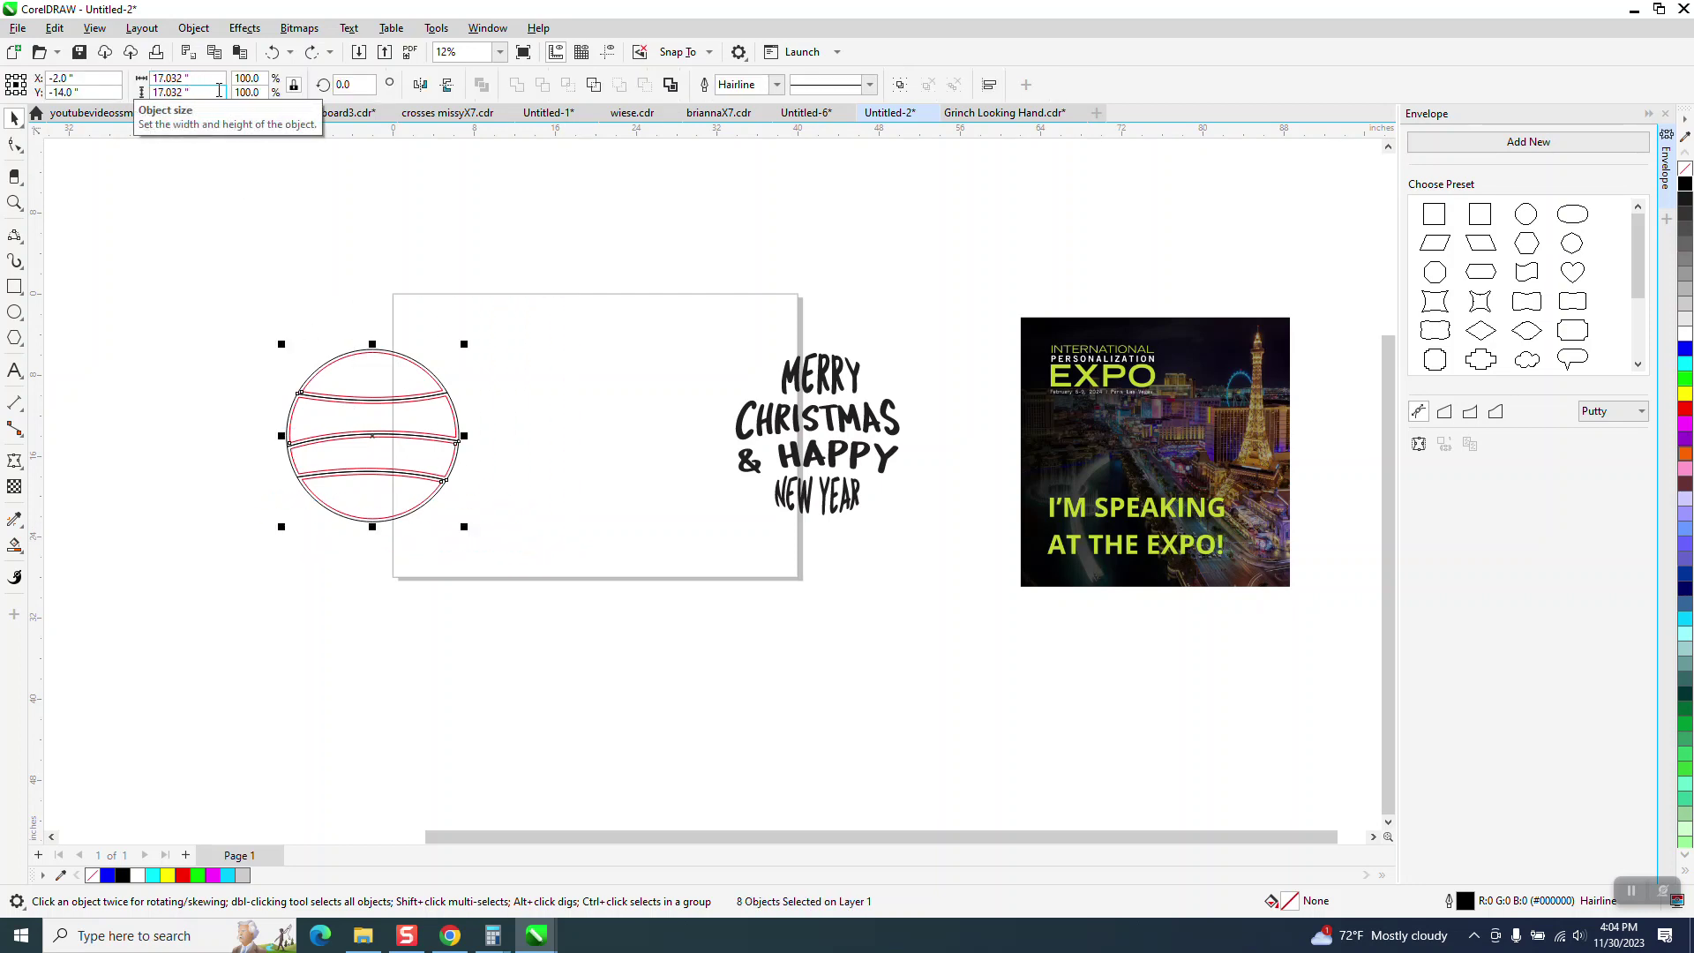
left_click(14, 312)
mouse_move(609, 213)
left_mouse_down()
mouse_move(491, 385)
mouse_move(423, 402)
left_mouse_up()
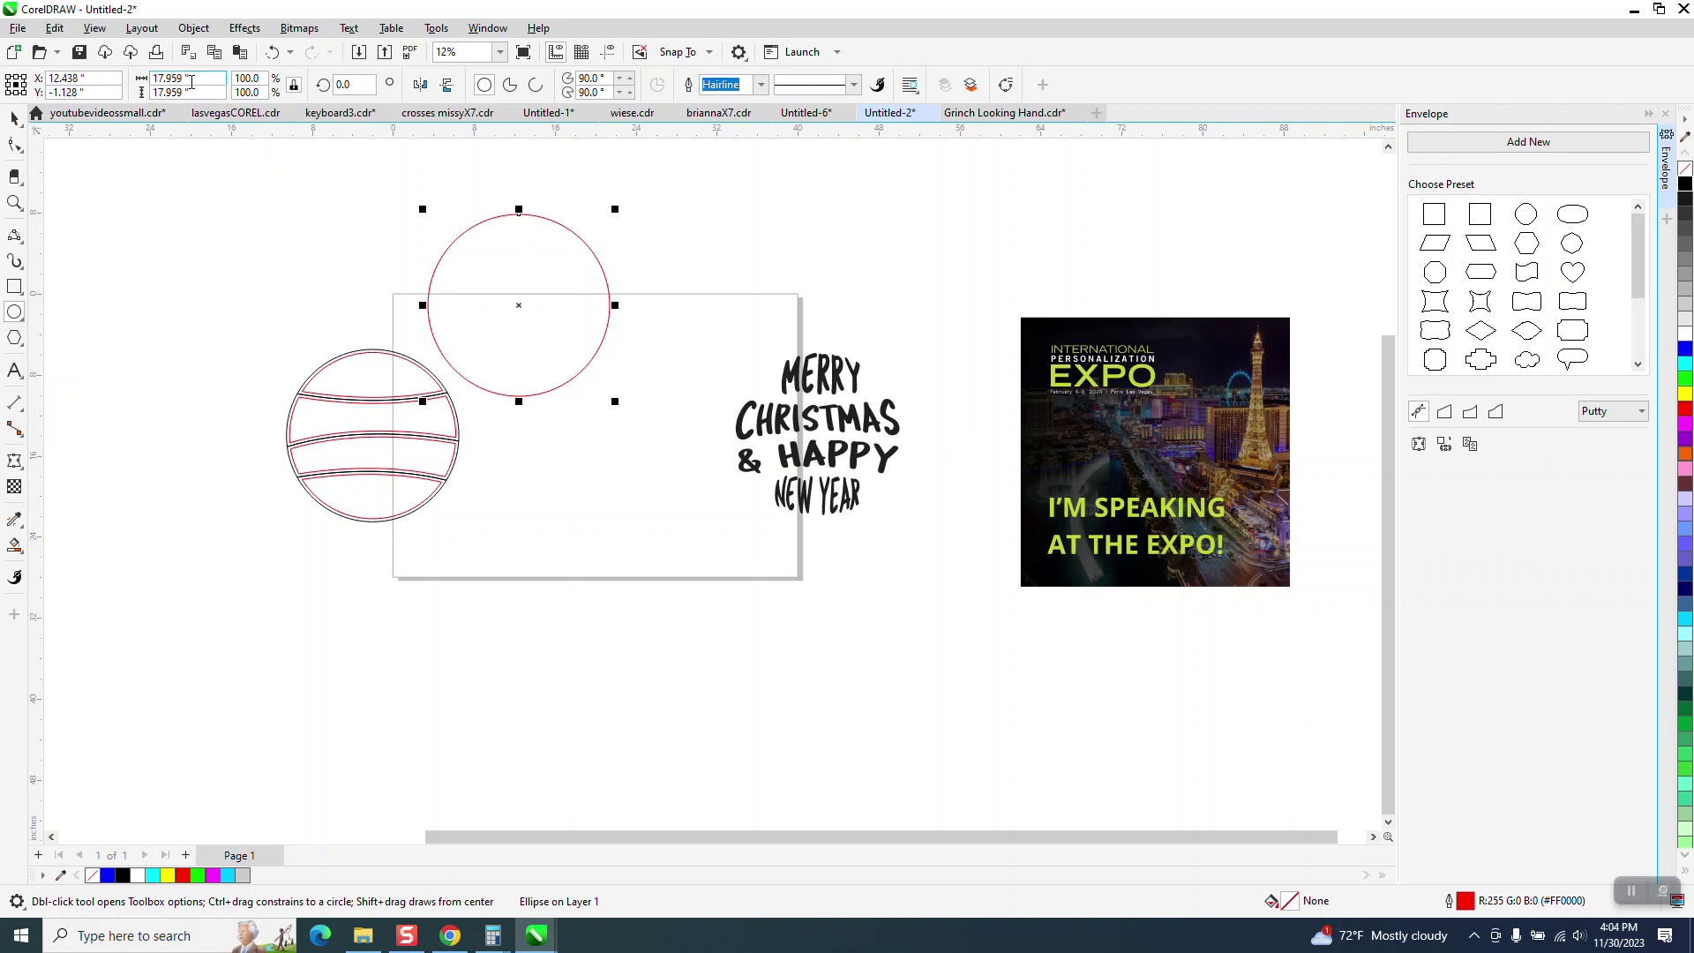
left_click(204, 77)
type("17.5")
key("Return")
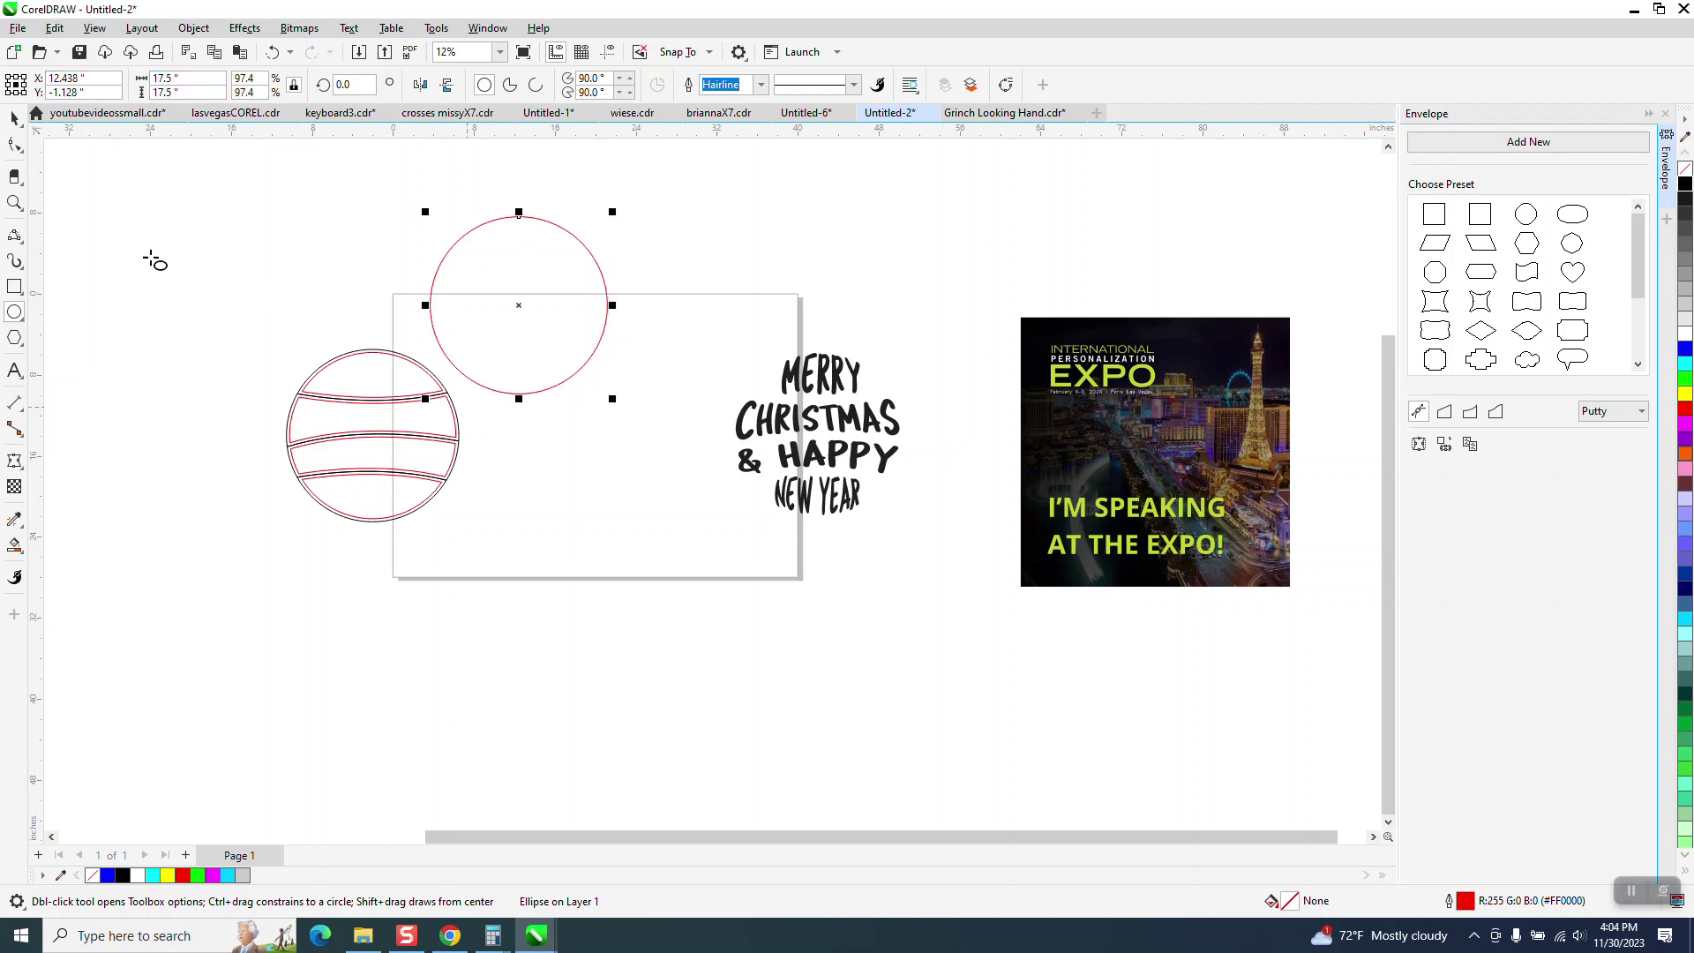
- Center the new 17.5-inch circle on the page
left_click(14, 118)
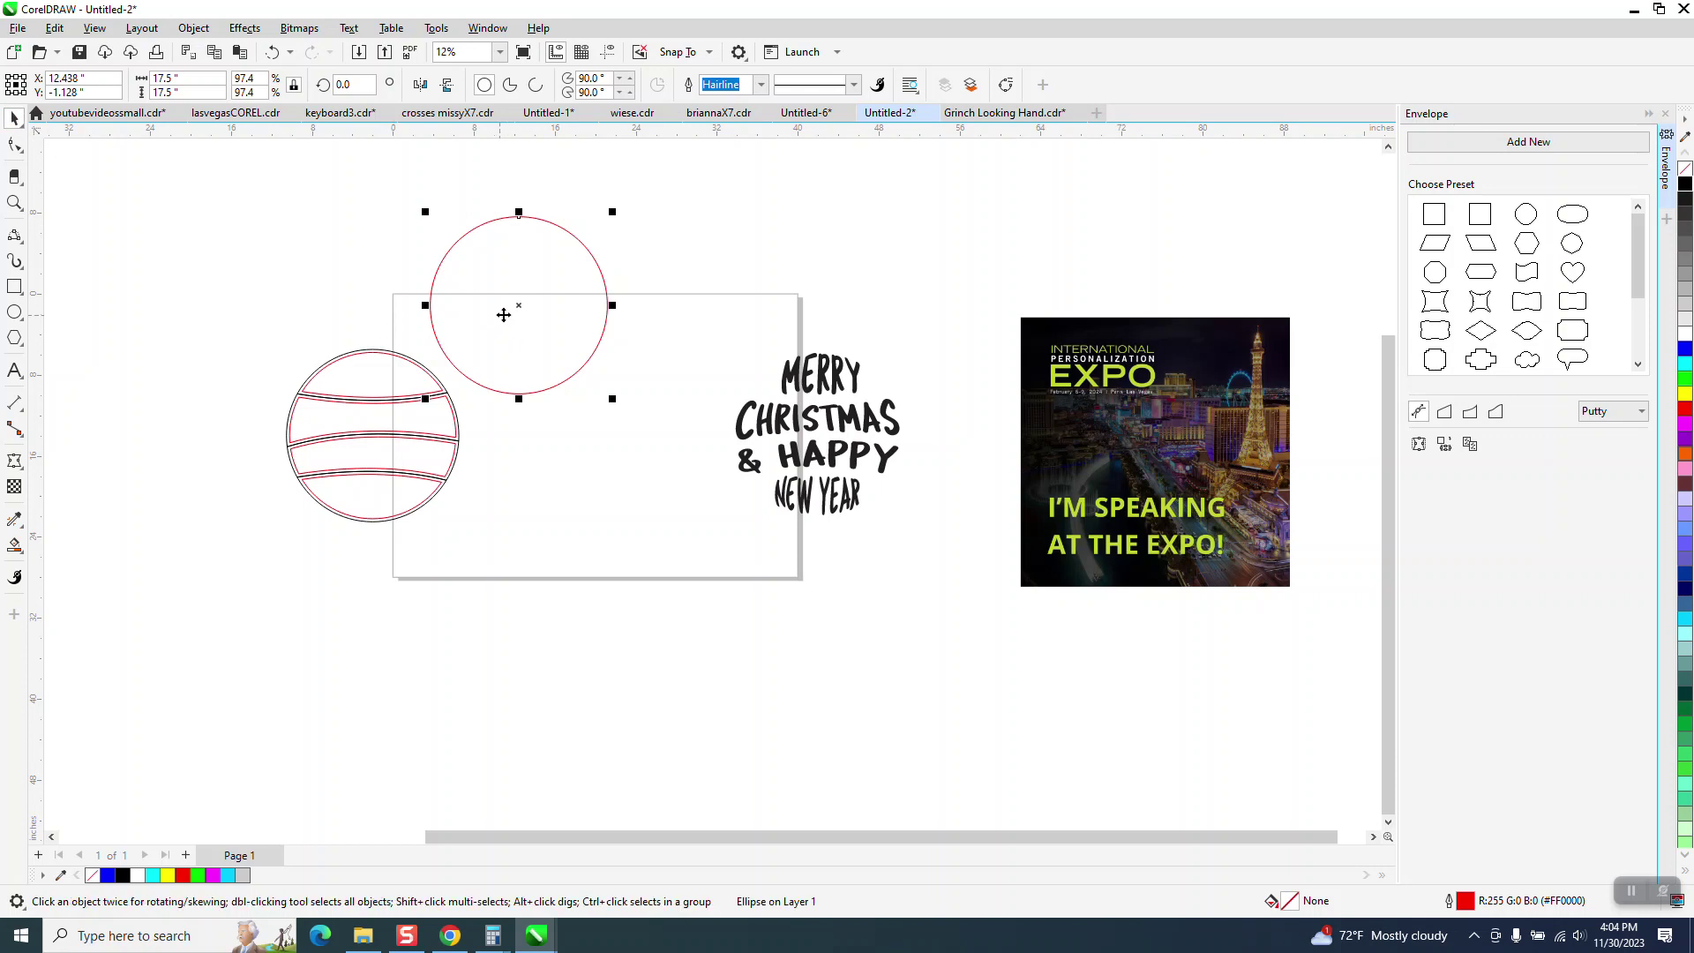
left_click_drag(519, 305, 375, 437)
key("p")
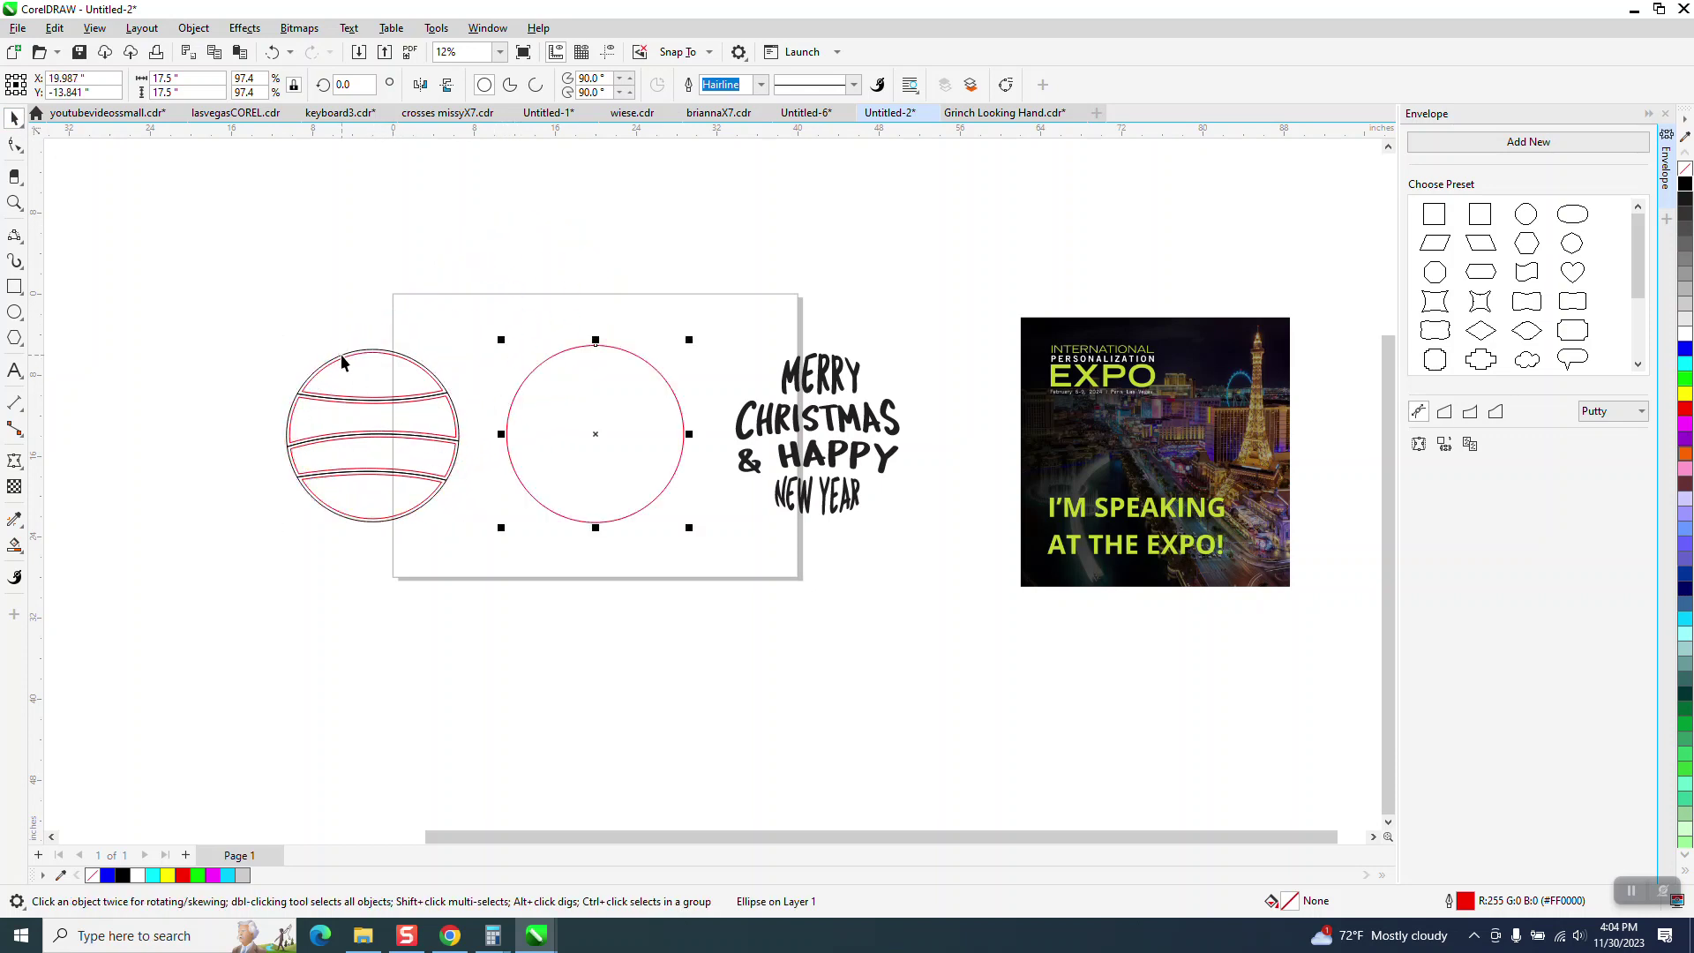
left_click_drag(692, 282, 944, 559)
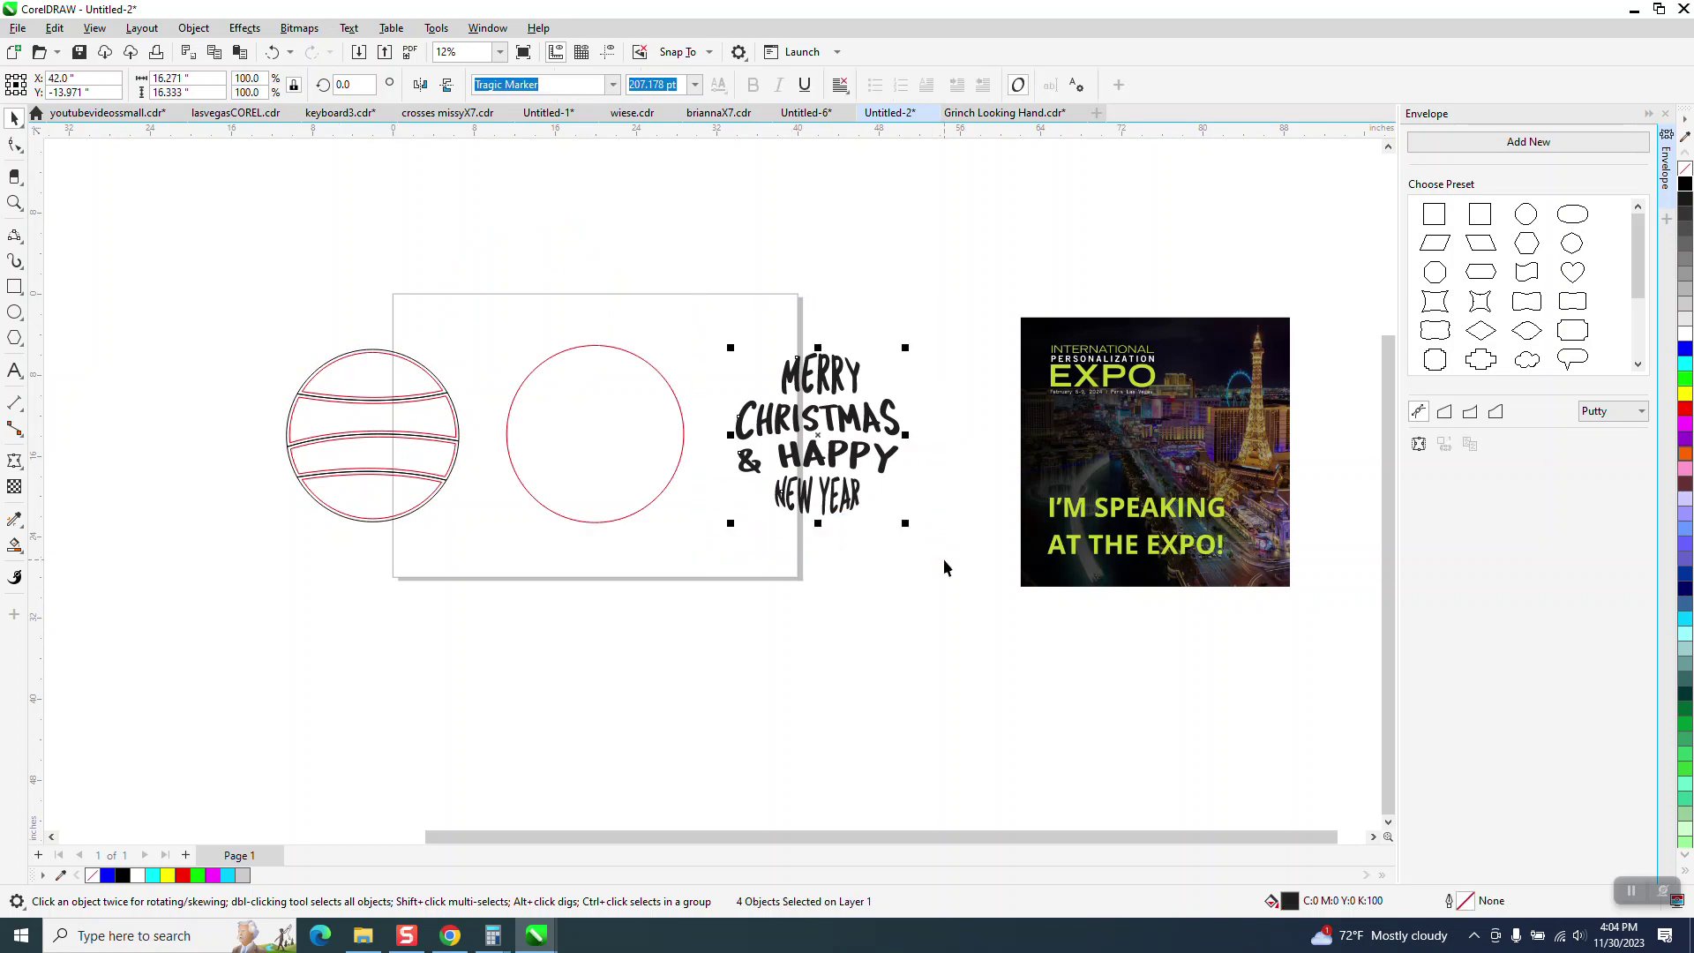
key("p")
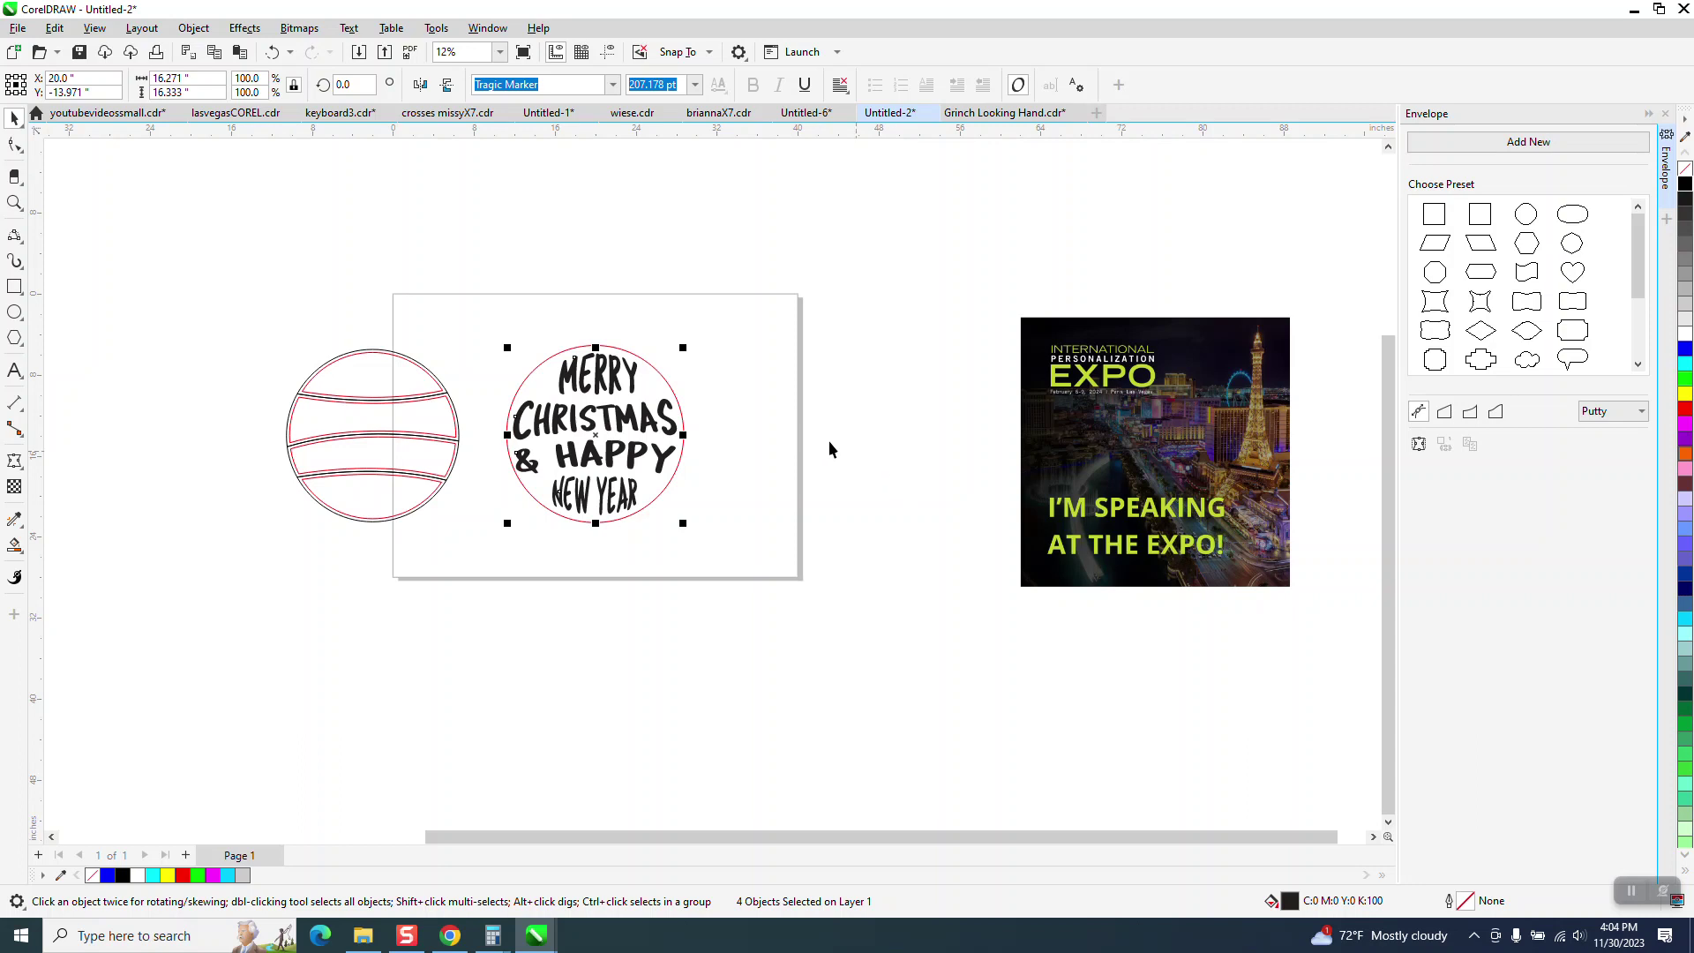
key("ctrl+z")
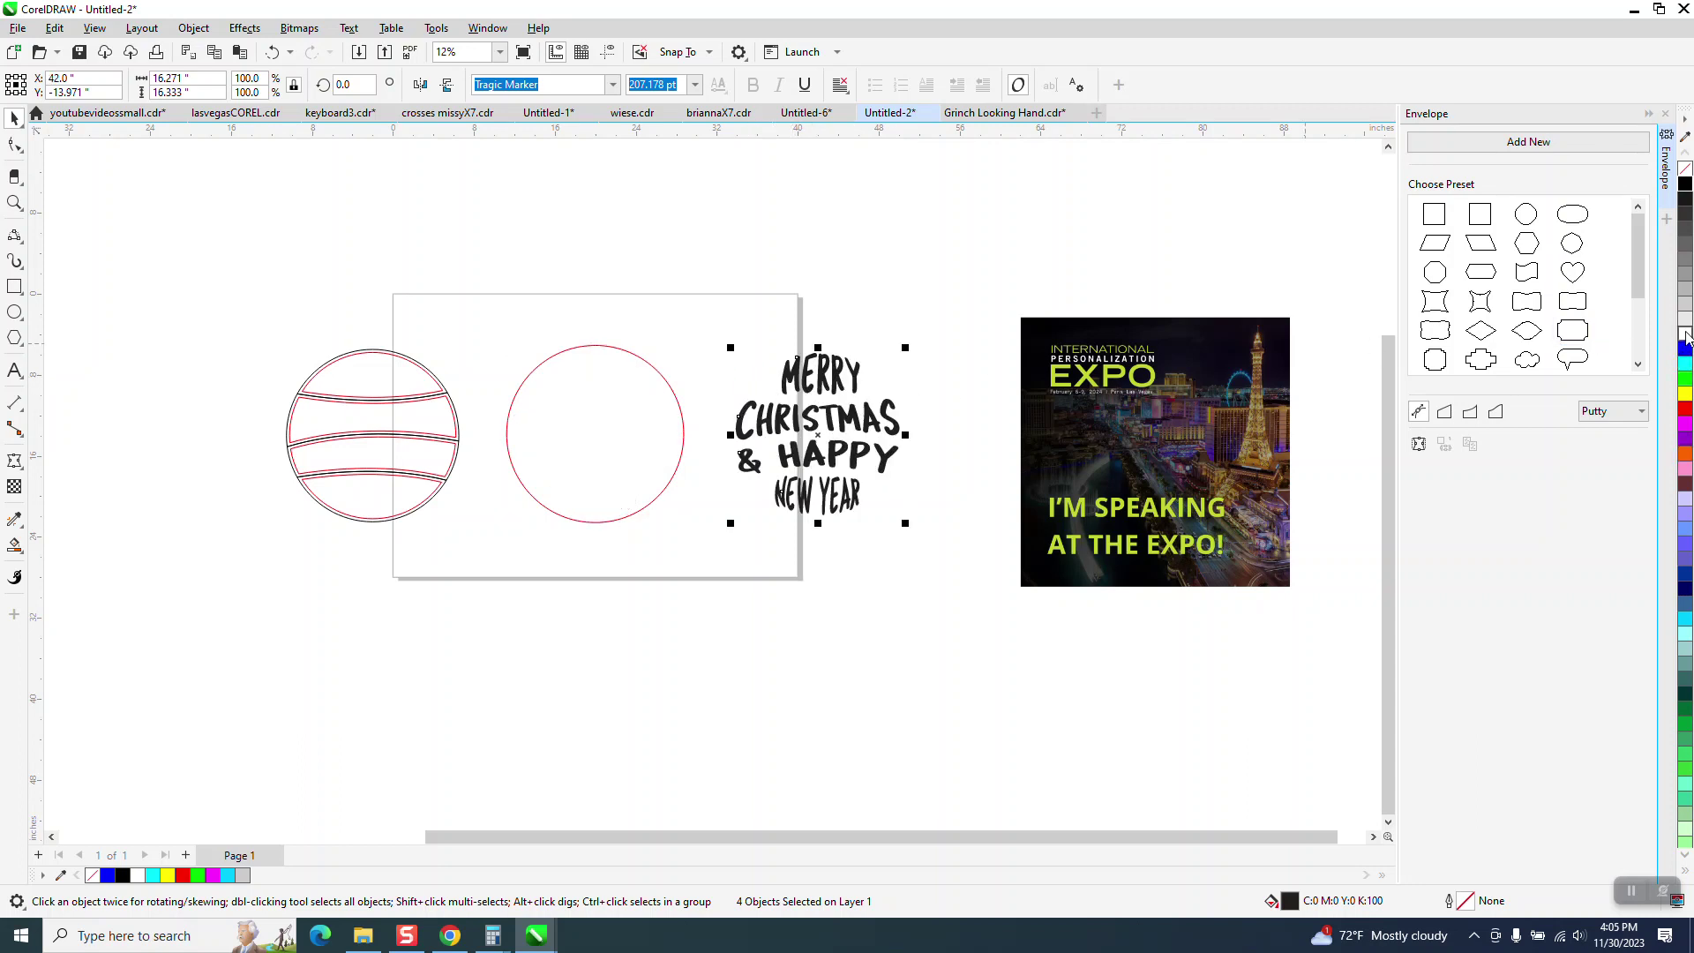
- Fill the four selected text pieces with white and the 17.5-inch circle with red
left_click(1685, 335)
left_click(596, 447)
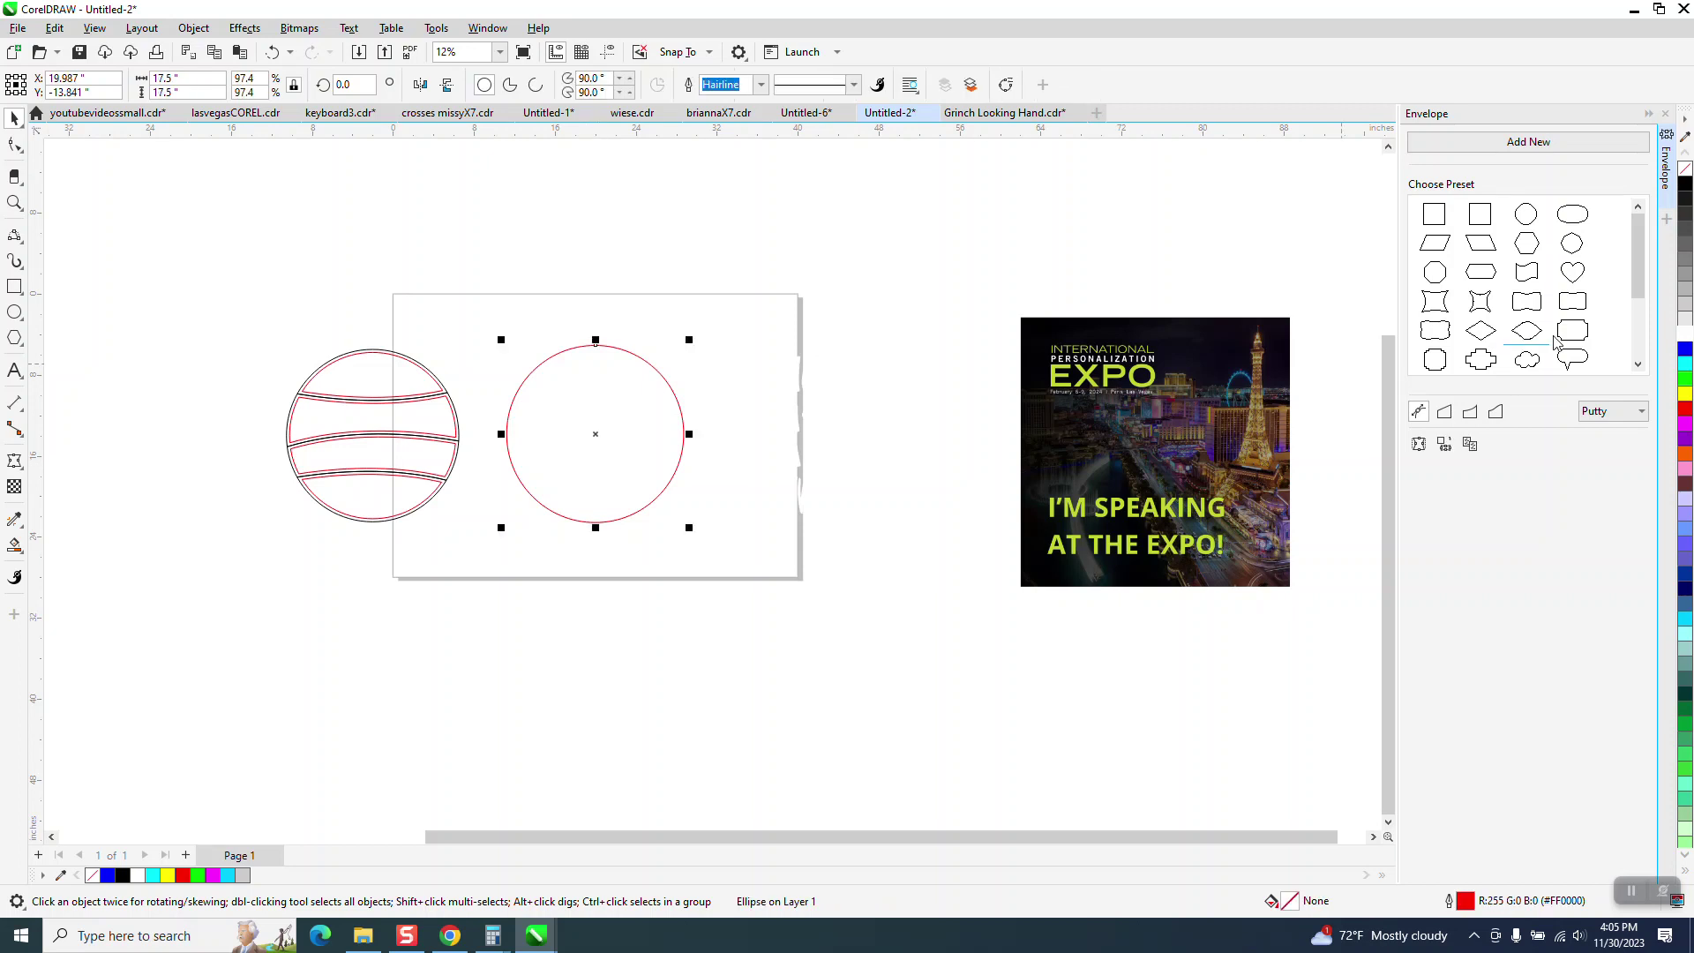
scroll(585, 575, "down", 2)
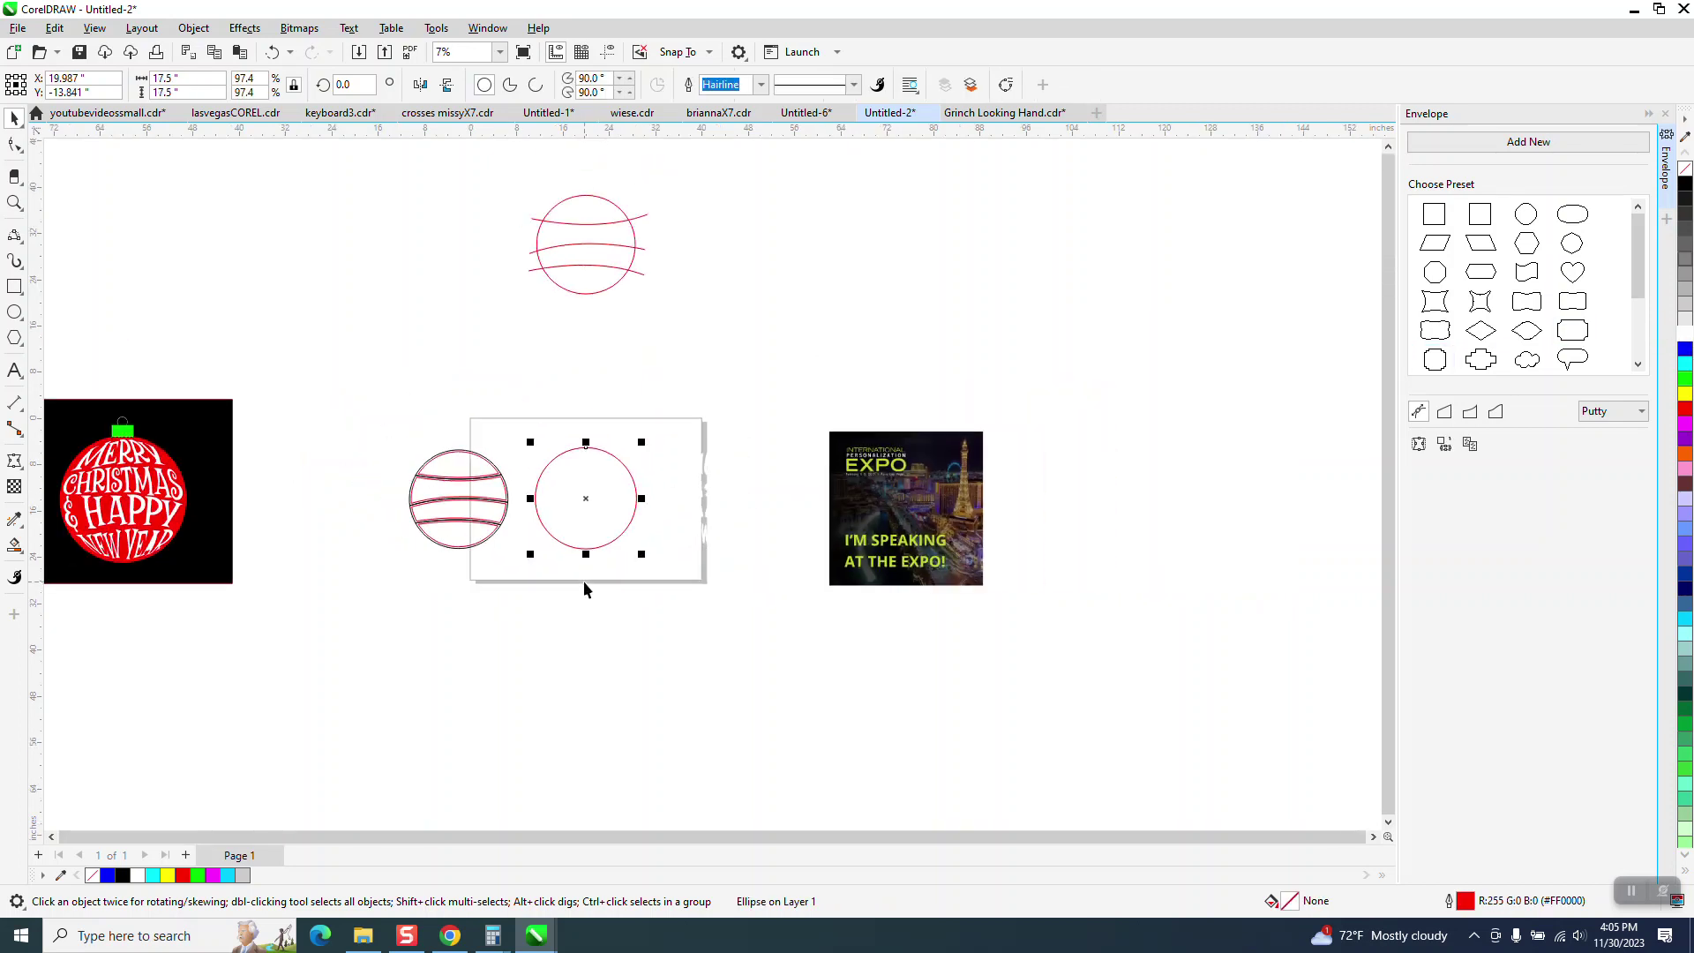
left_click(1685, 408)
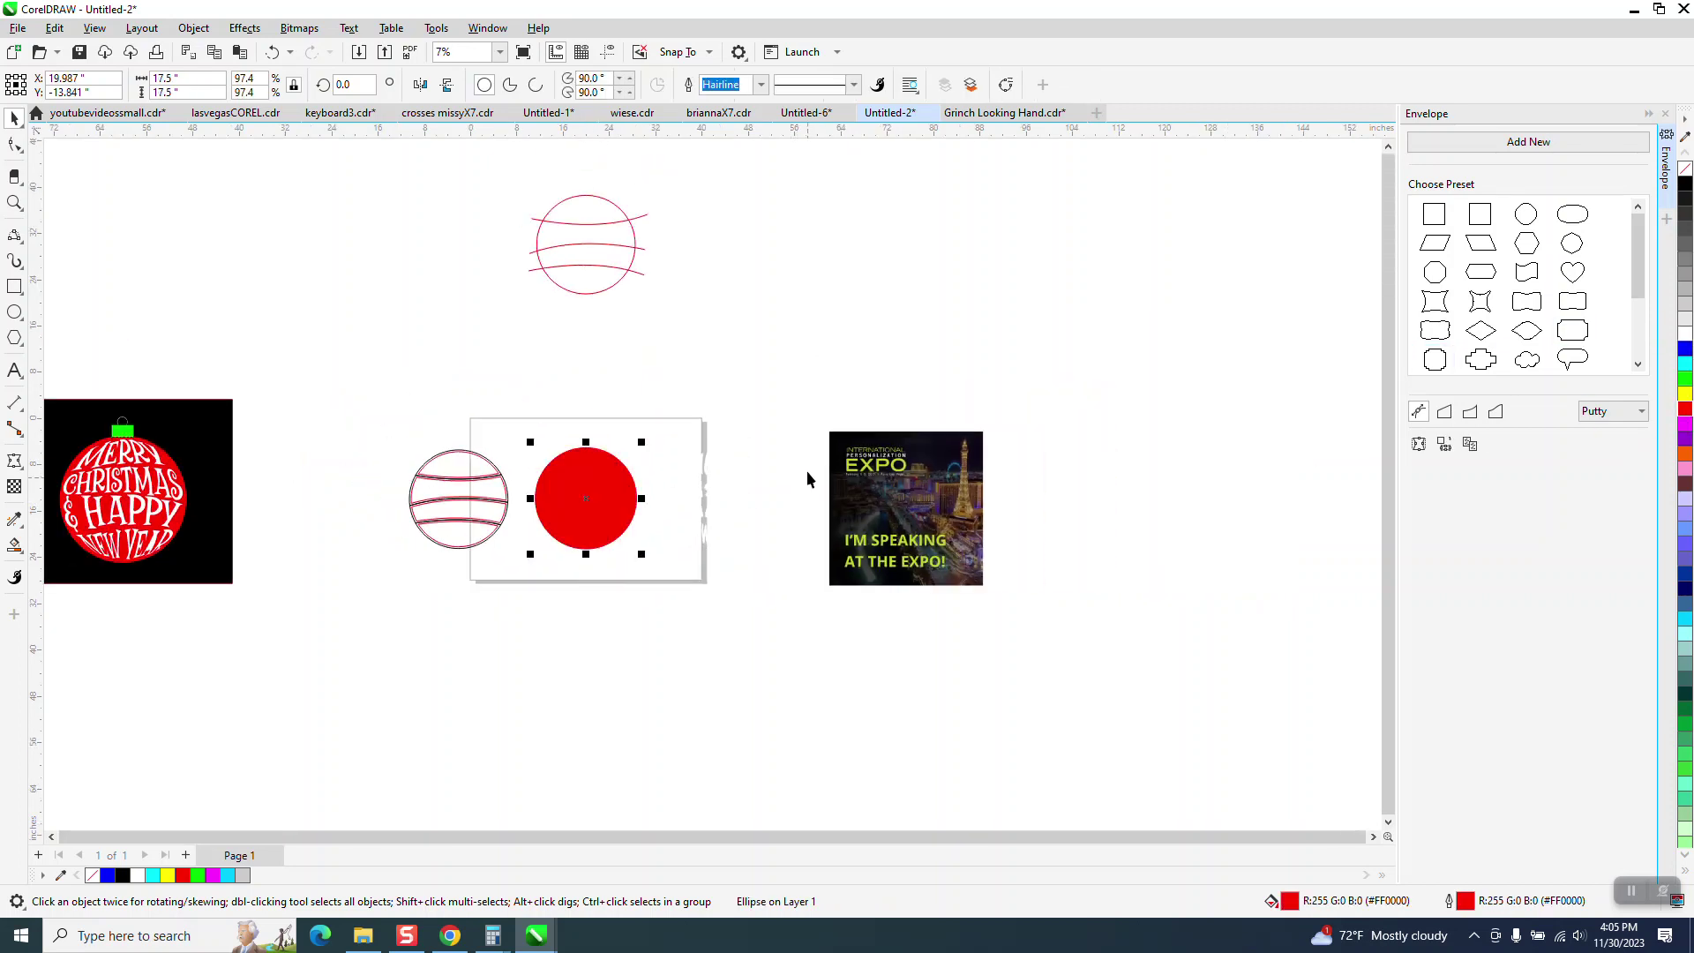
- Center the four white text pieces on the page and bring them to the front of the page
left_click_drag(637, 611, 647, 601)
key("p")
left_click(194, 27)
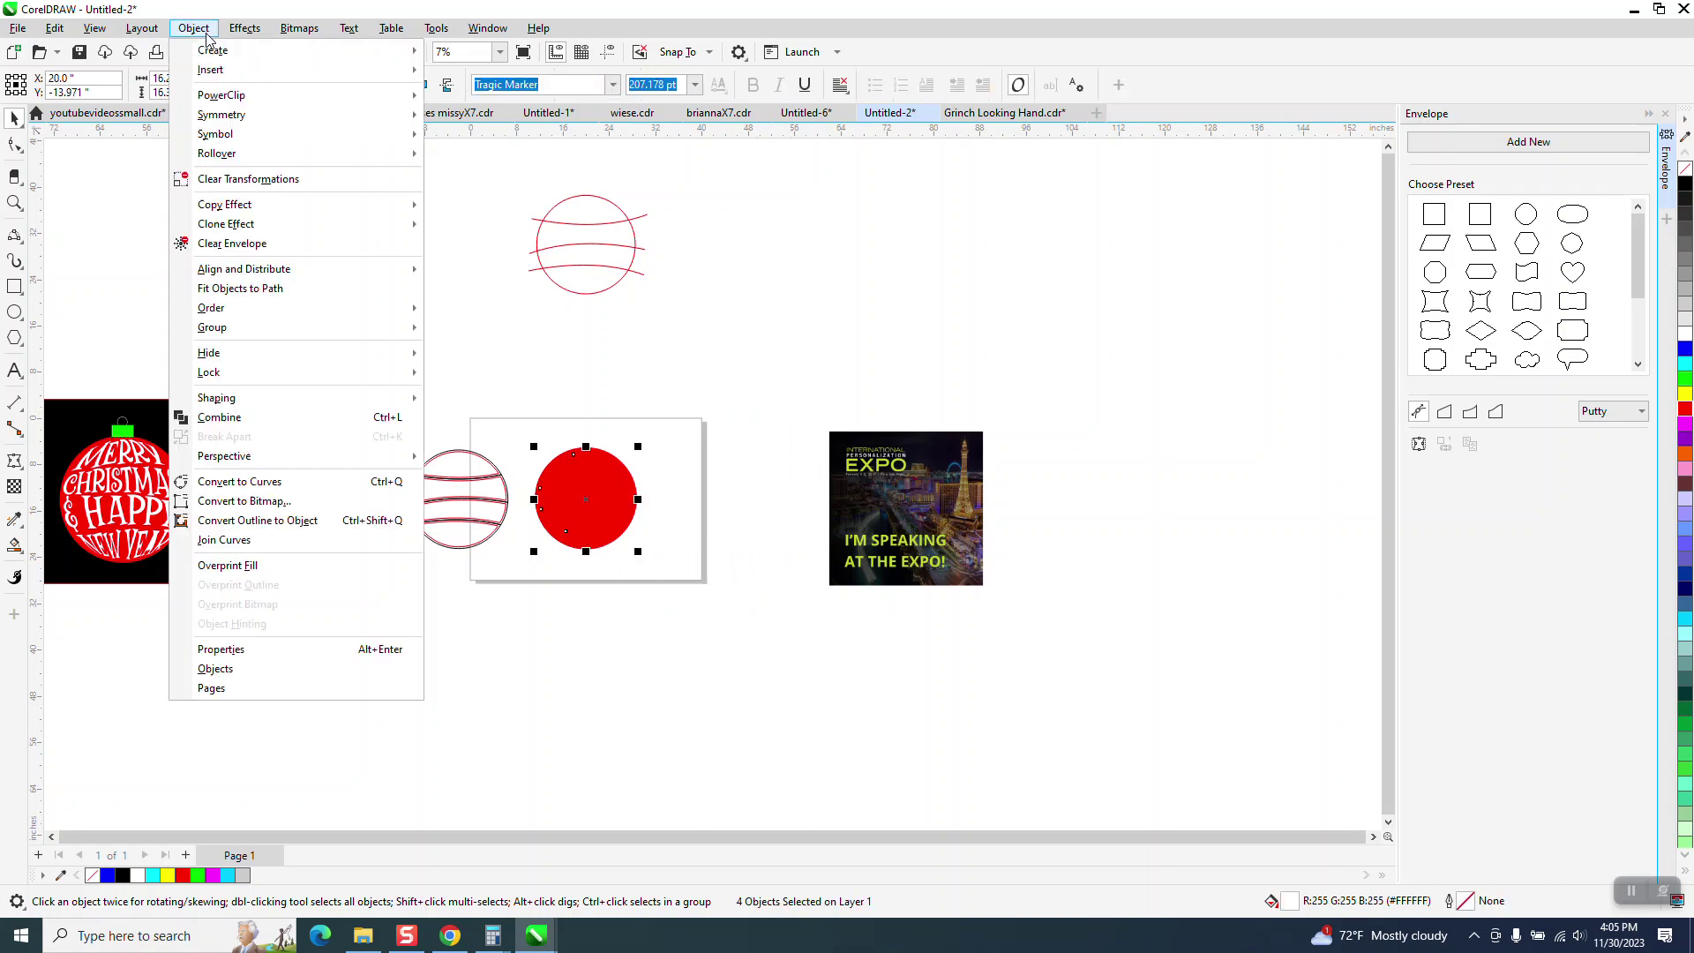
mouse_move(244, 315)
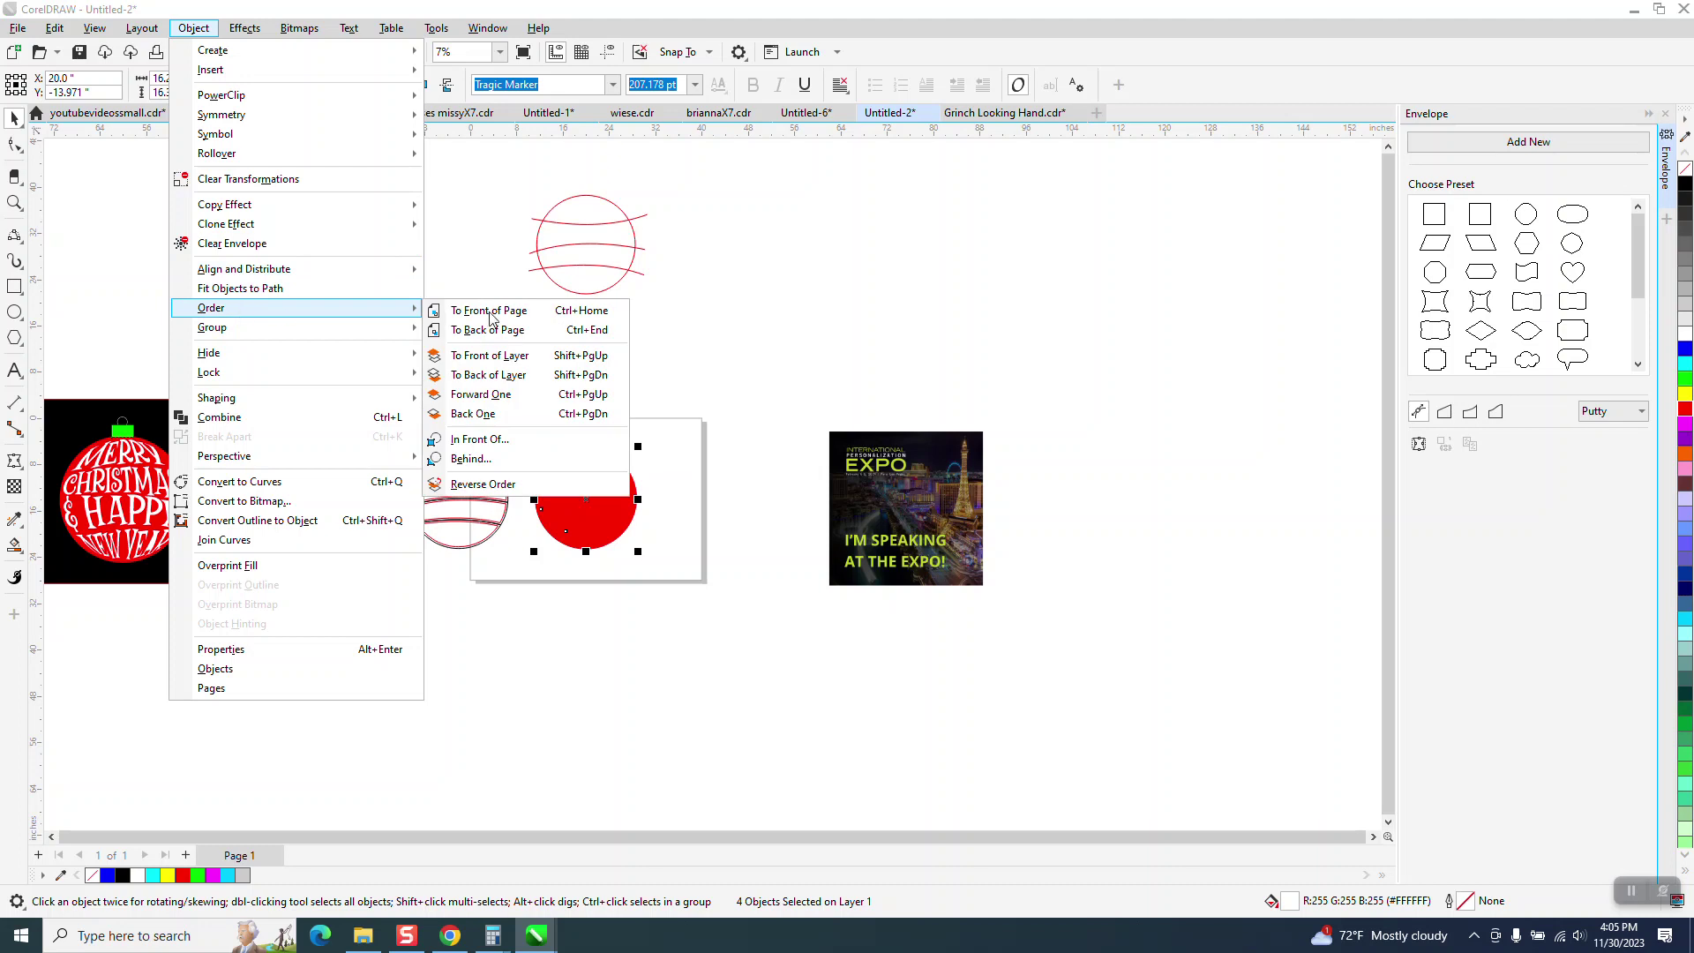
left_click(517, 314)
- Examine the lettered red ball, then the green cap and ring on the finished sample ornament
left_click(14, 202)
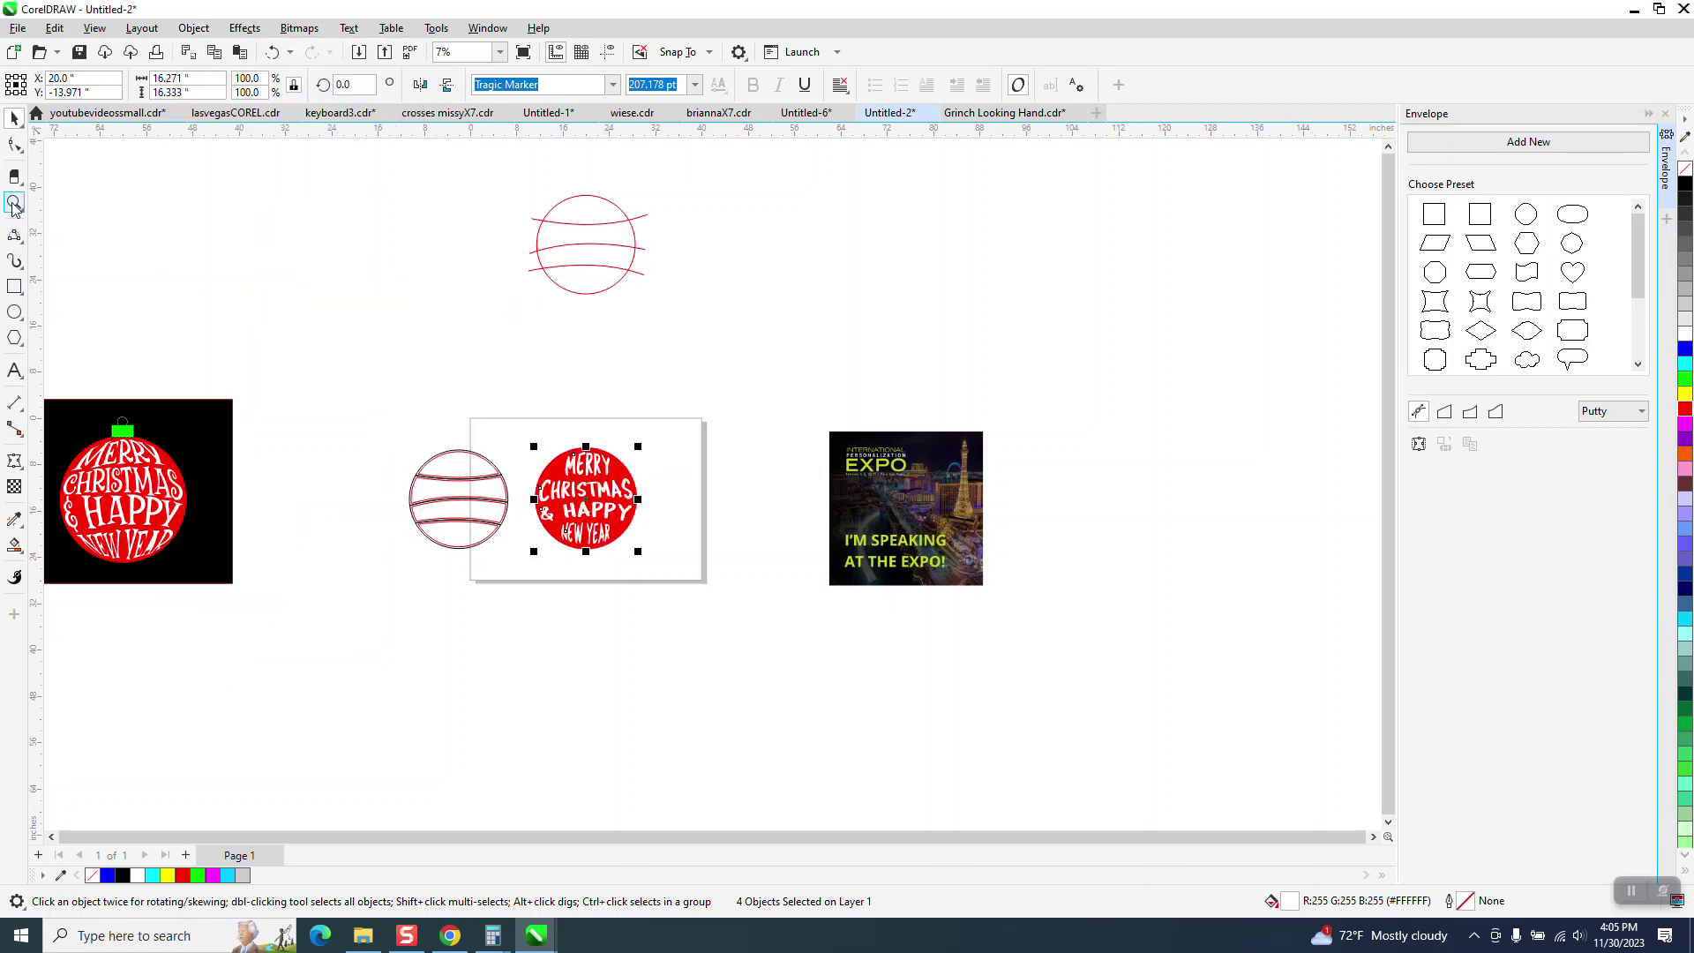
left_click_drag(526, 394, 744, 575)
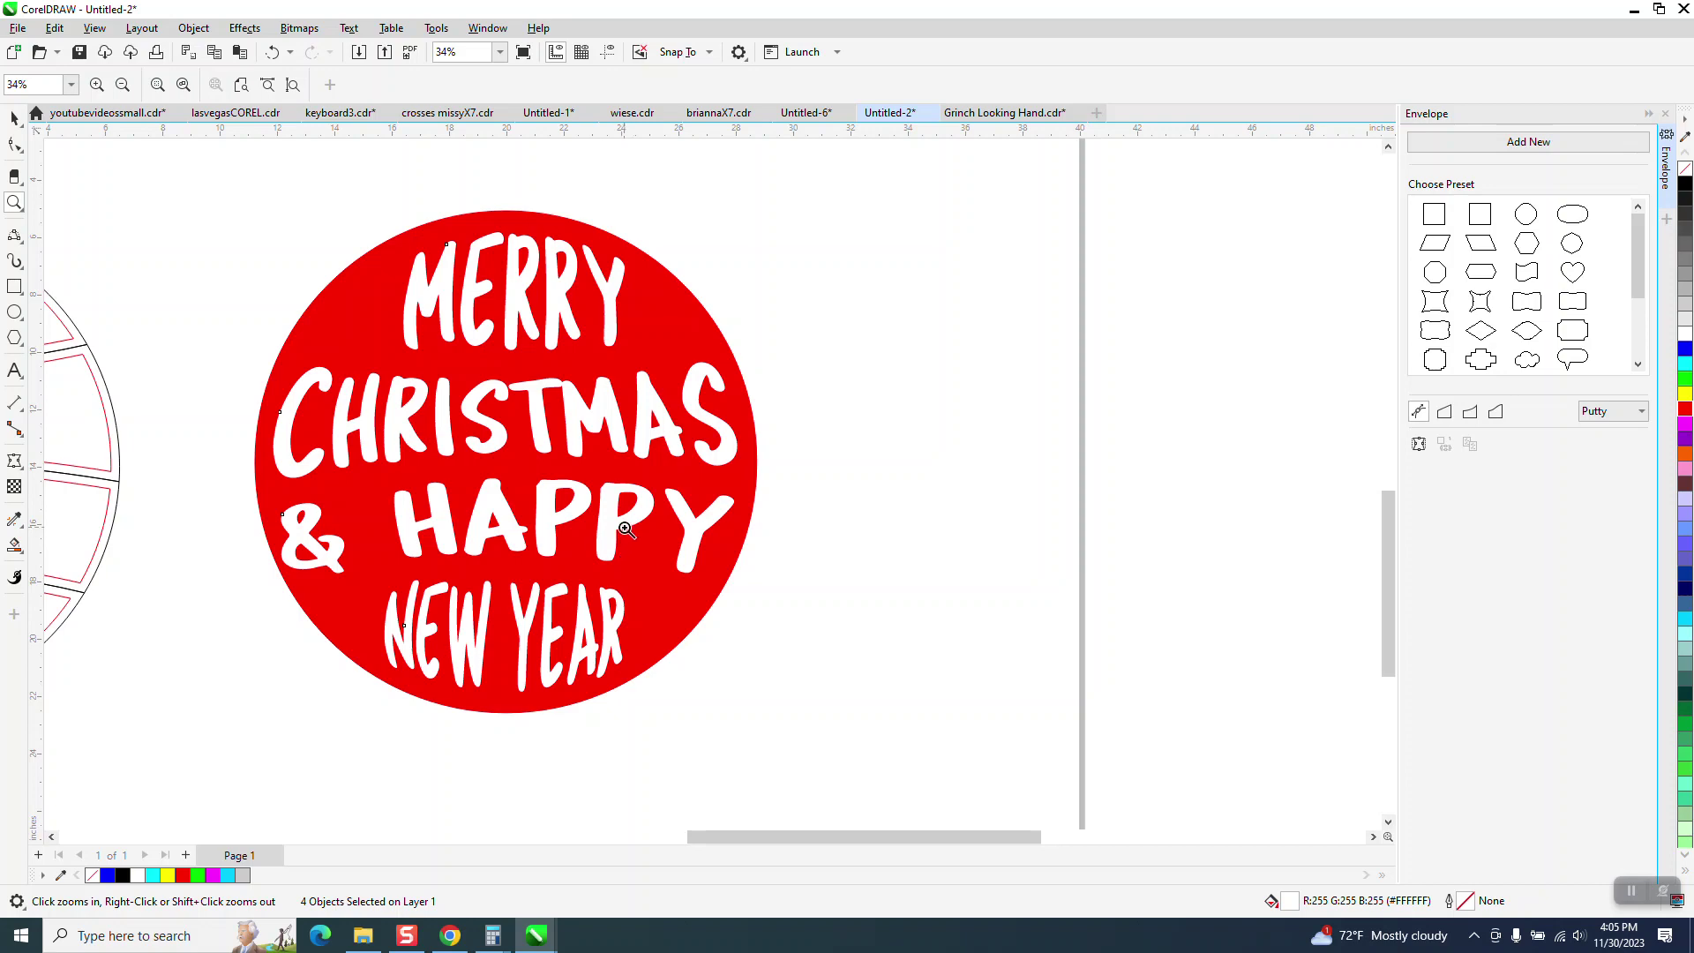
scroll(671, 545, "down", 4)
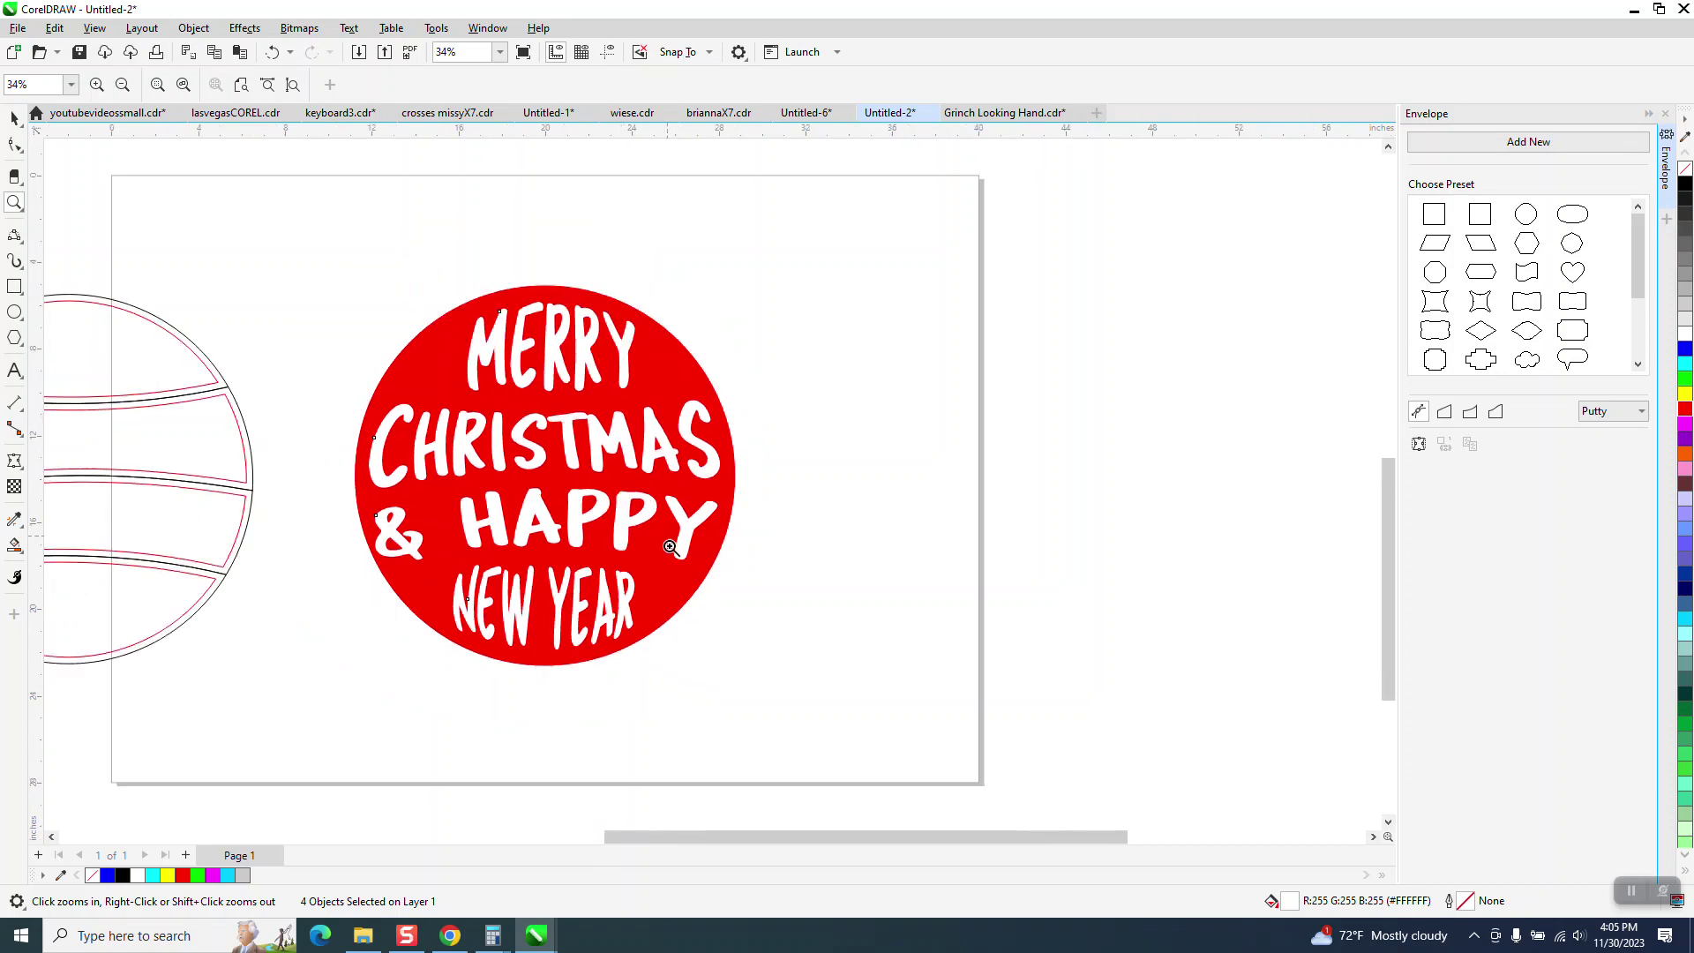
scroll(671, 547, "down", 1)
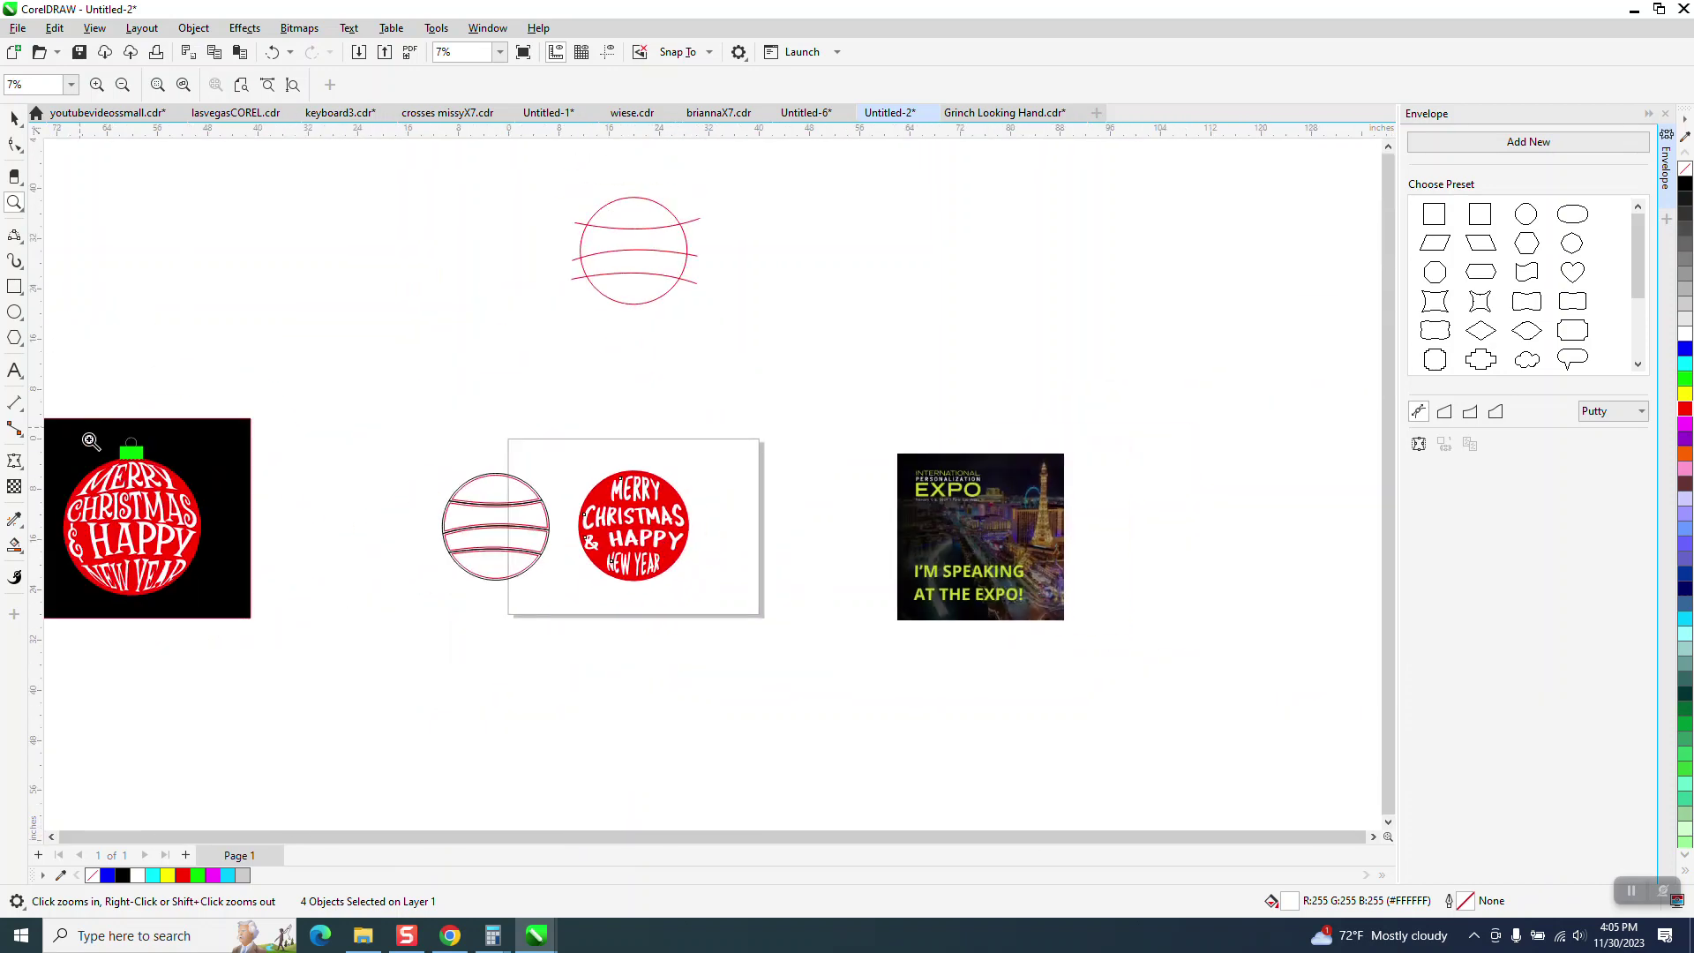
left_click_drag(74, 425, 243, 503)
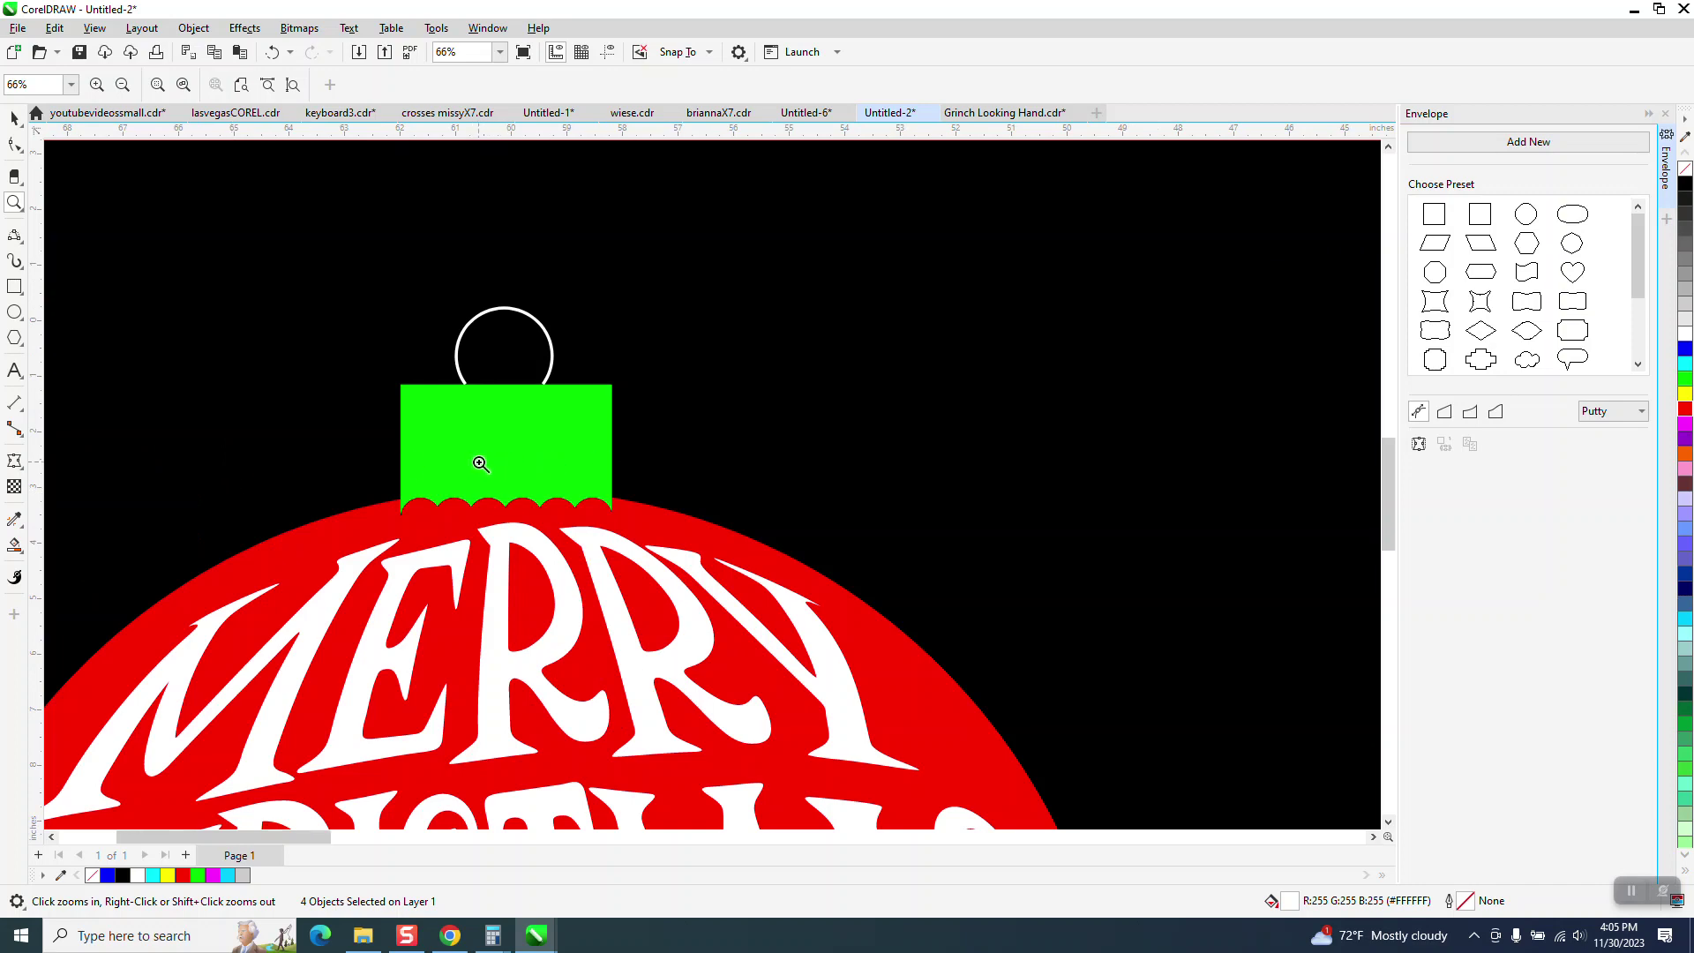
scroll(467, 455, "down", 5)
scroll(462, 451, "down", 2)
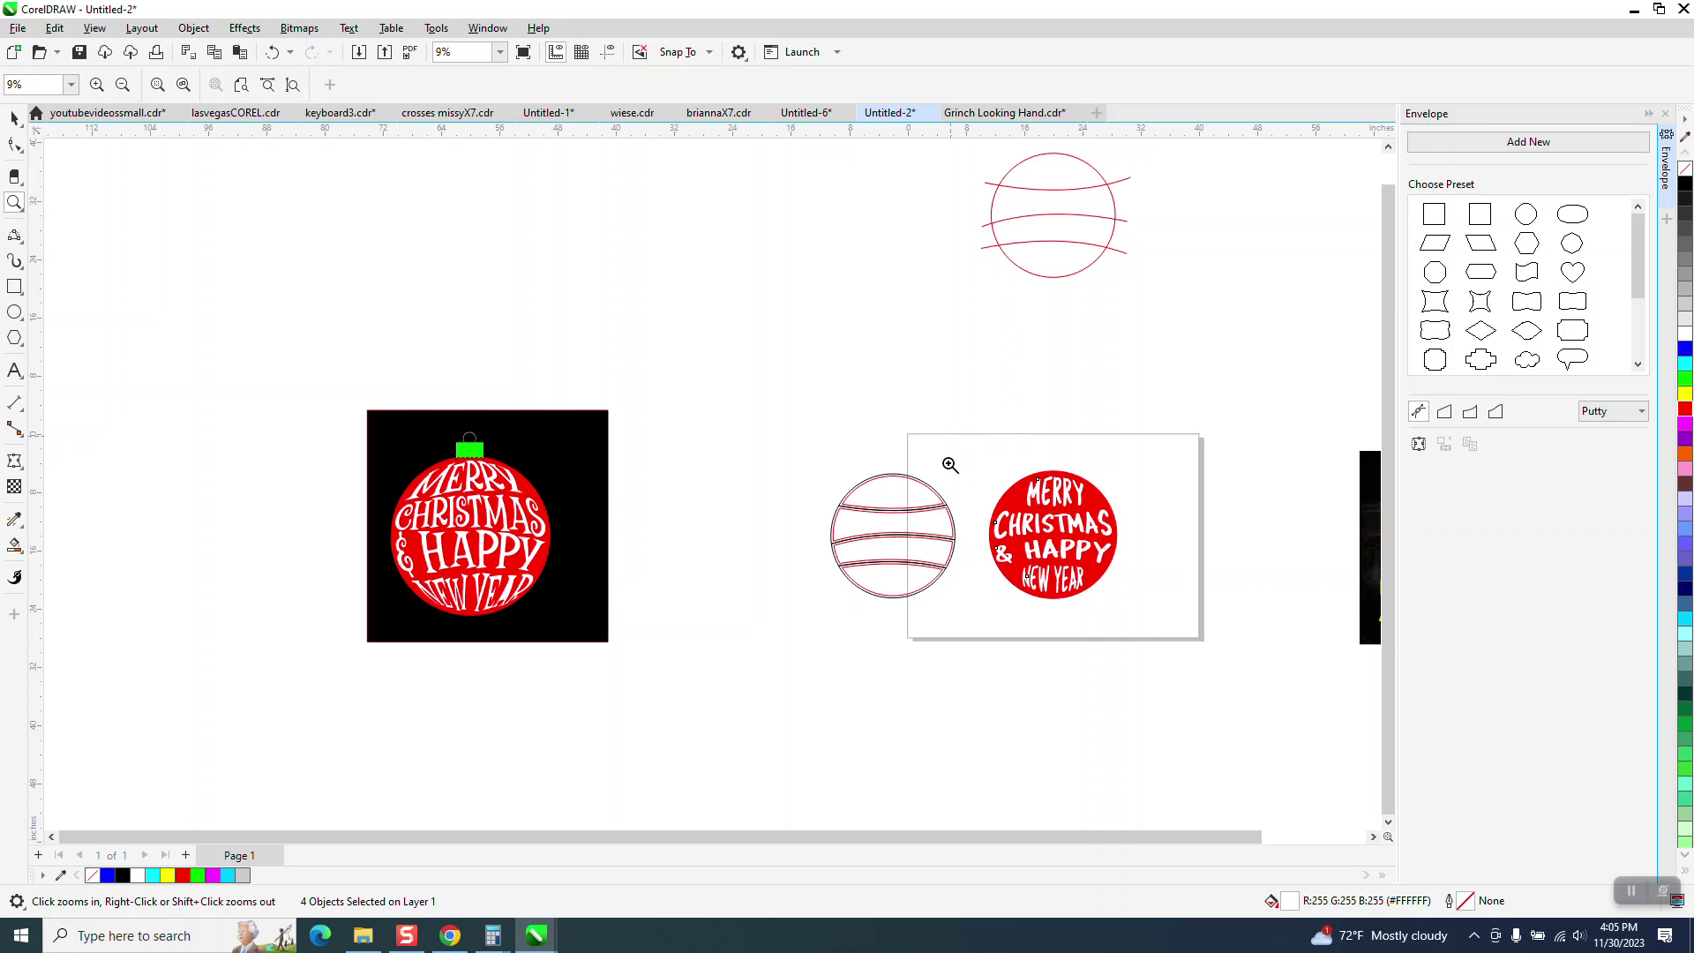
- Draw a cap rectangle about 3.46 by 2 inches at the top of the red ball and shift it right, off the page
left_click_drag(951, 462, 1266, 630)
left_click(15, 286)
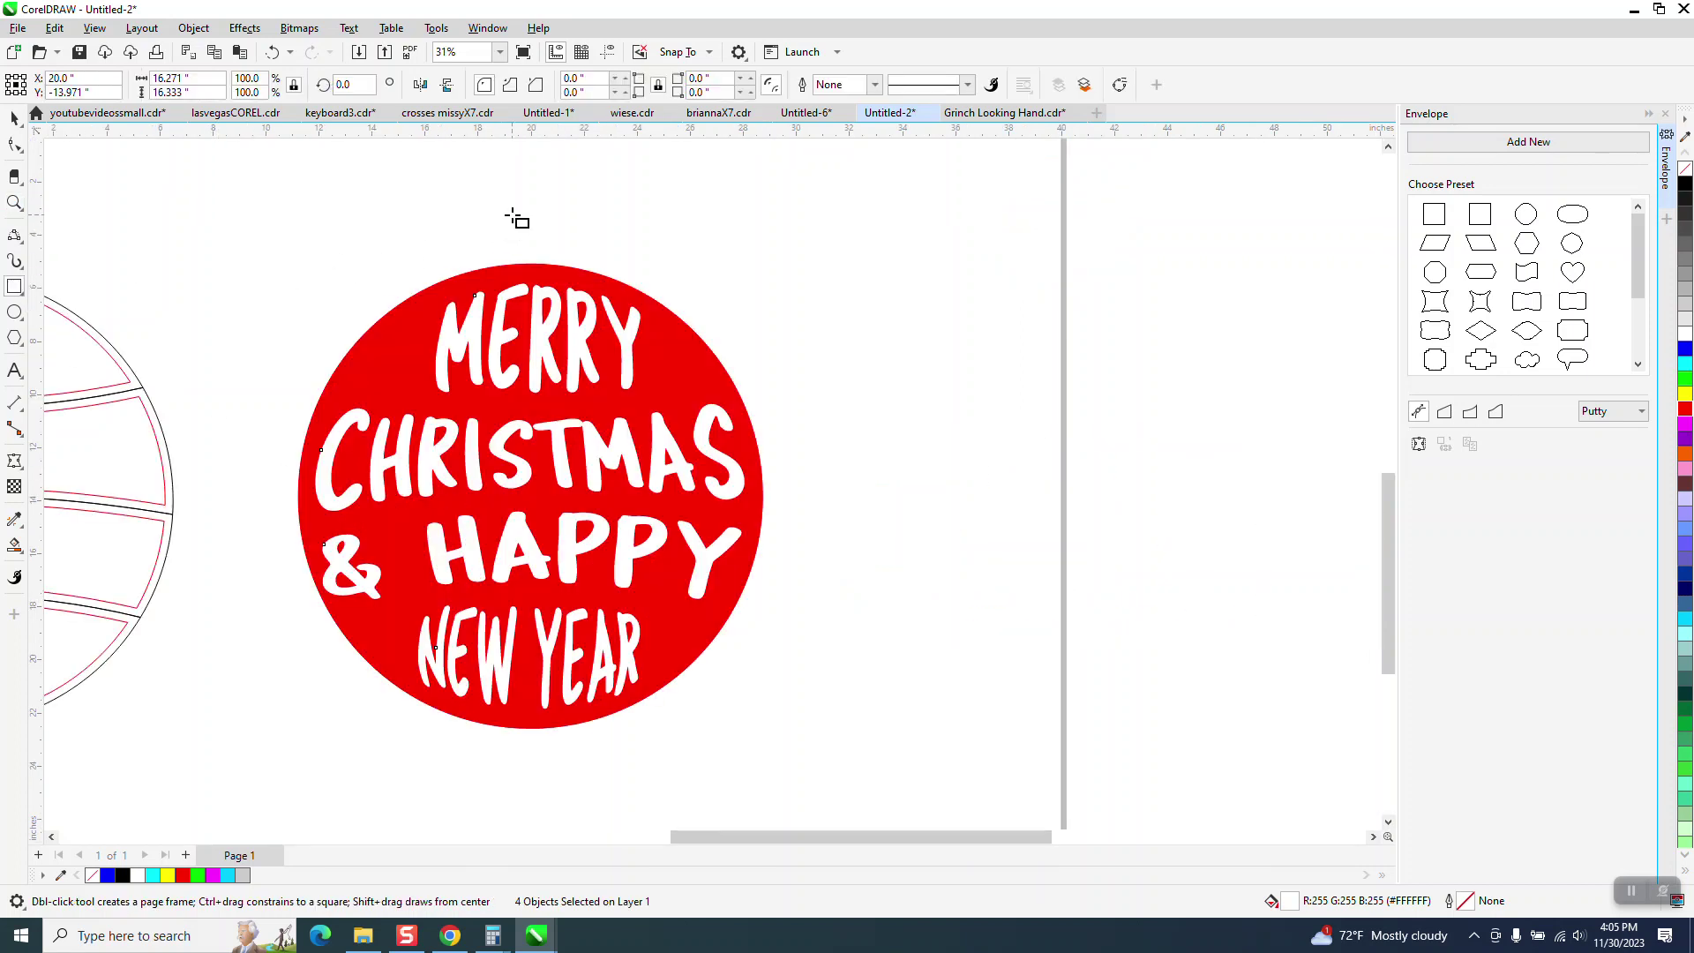
mouse_move(499, 196)
left_mouse_down()
mouse_move(606, 264)
mouse_move(549, 230)
mouse_move(537, 255)
left_mouse_up()
key("Right")
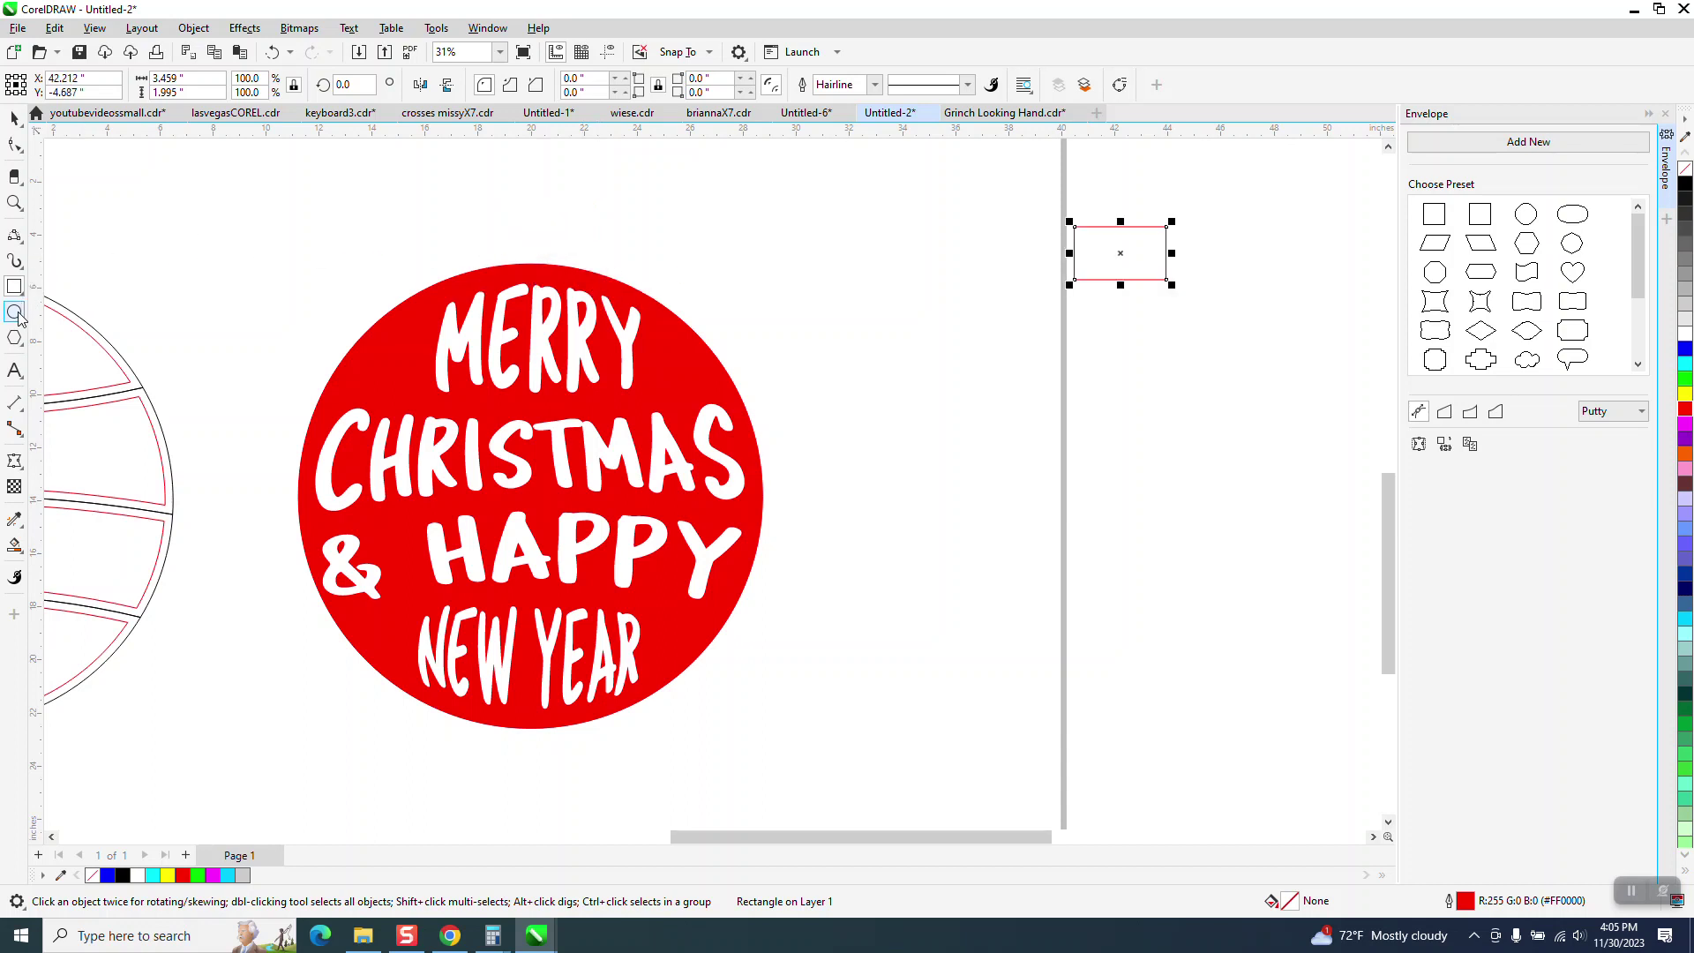
- Draw a circle about 0.67 inches wide on the rectangle's lower edge and copy it so one sits near each lower corner
left_click(14, 202)
left_click_drag(993, 196, 1289, 350)
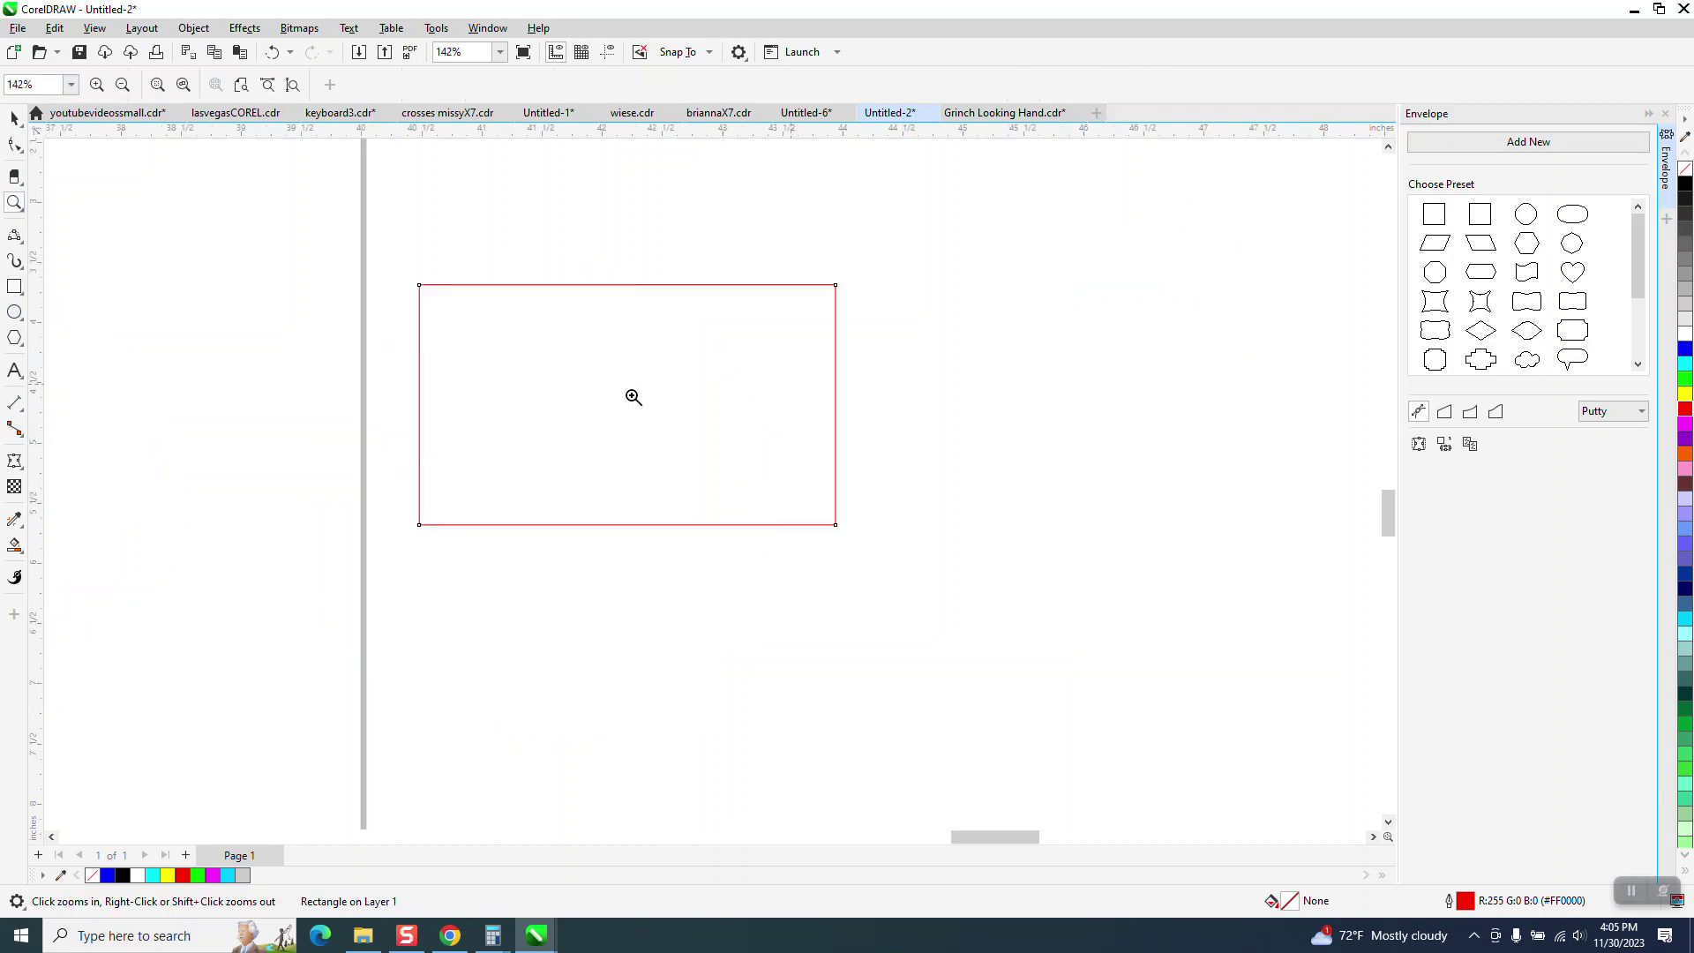
left_click_drag(537, 488, 495, 566)
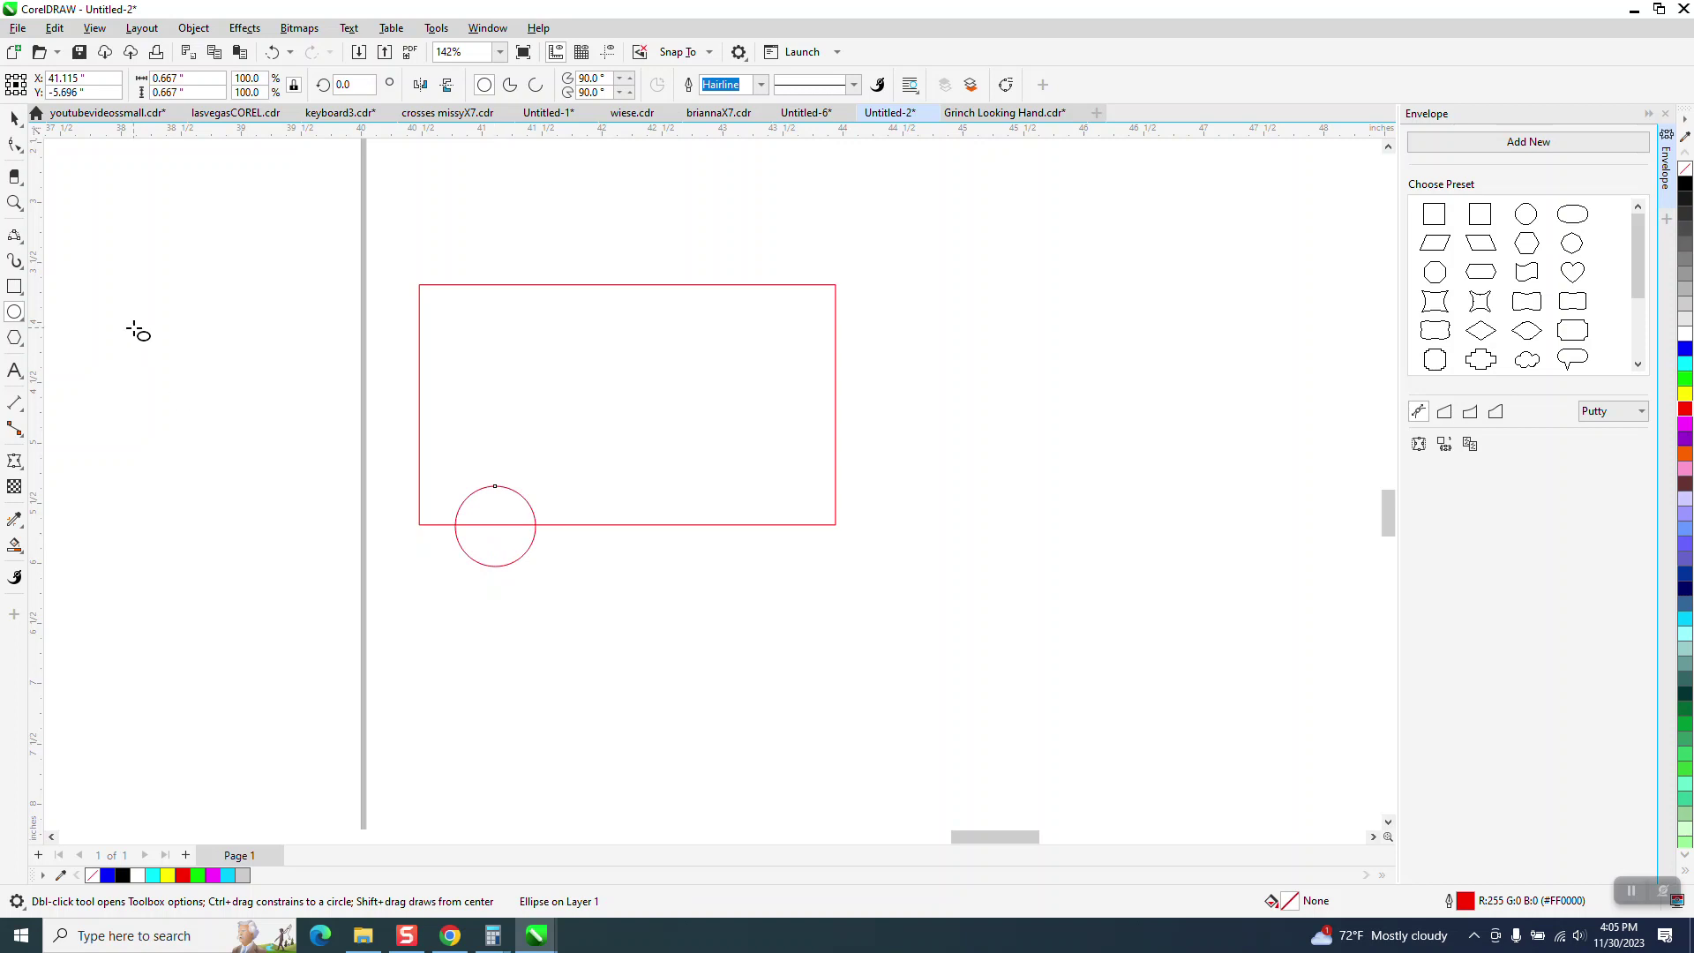
left_click(14, 118)
left_click_drag(492, 526, 794, 527)
- Blend the two small circles along the rectangle's lower edge using 4 intermediate steps
left_click_drag(900, 570, 902, 571)
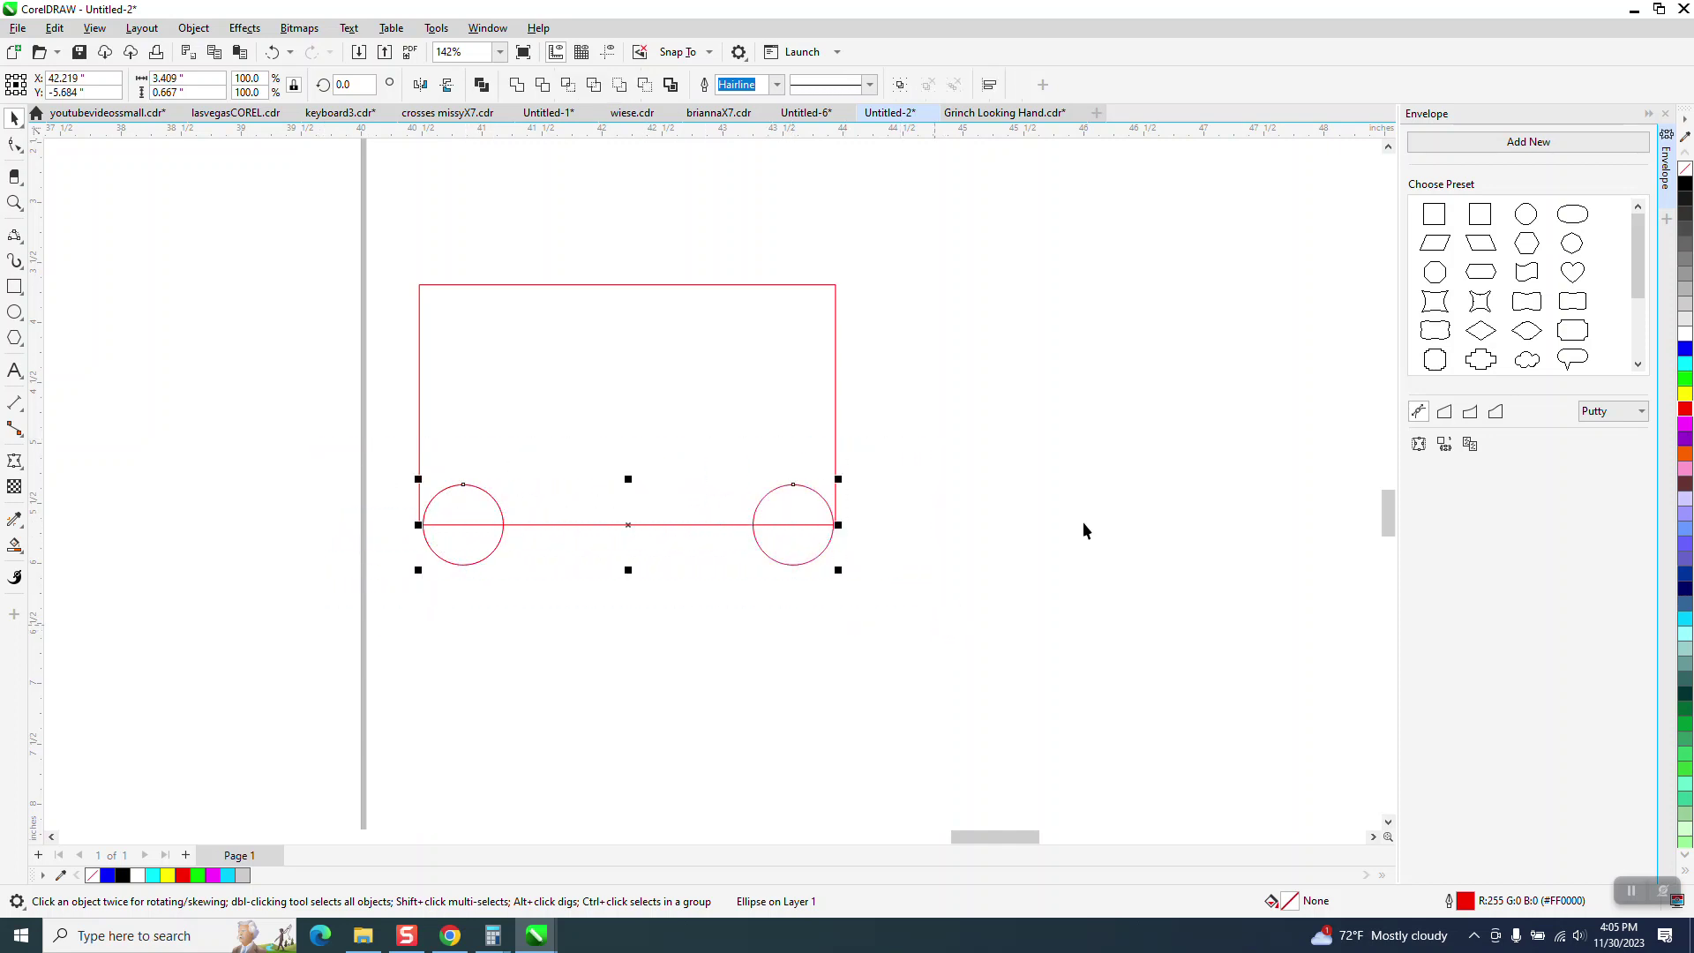
left_click(1667, 114)
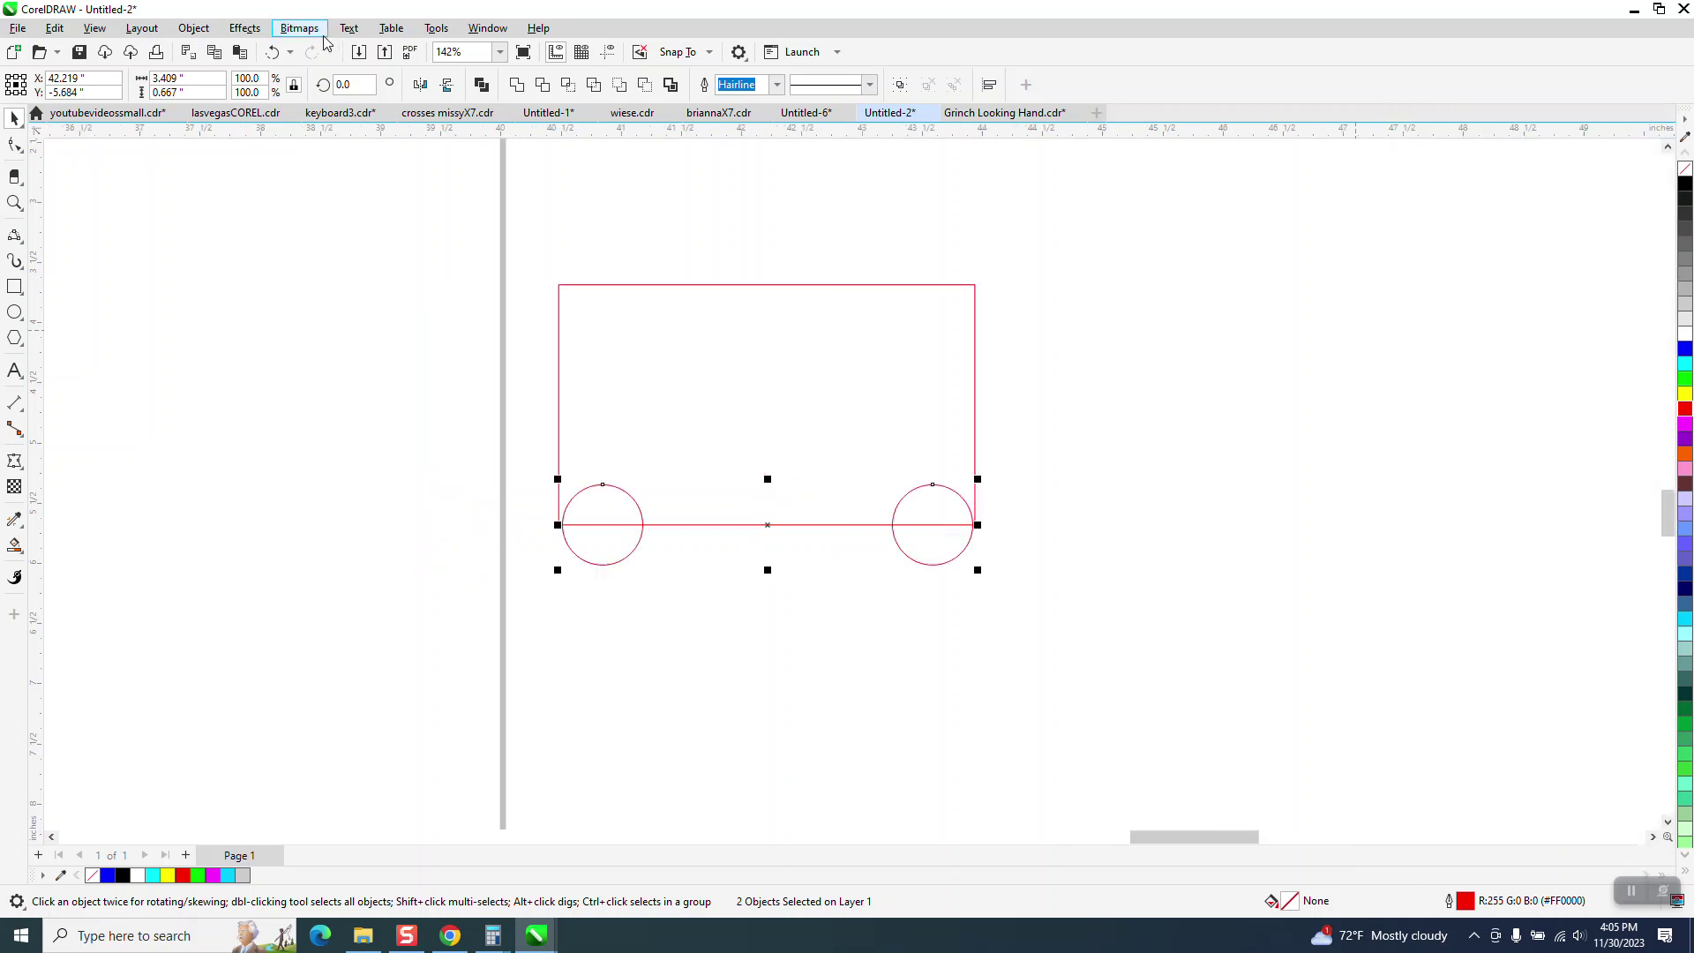
left_click(246, 28)
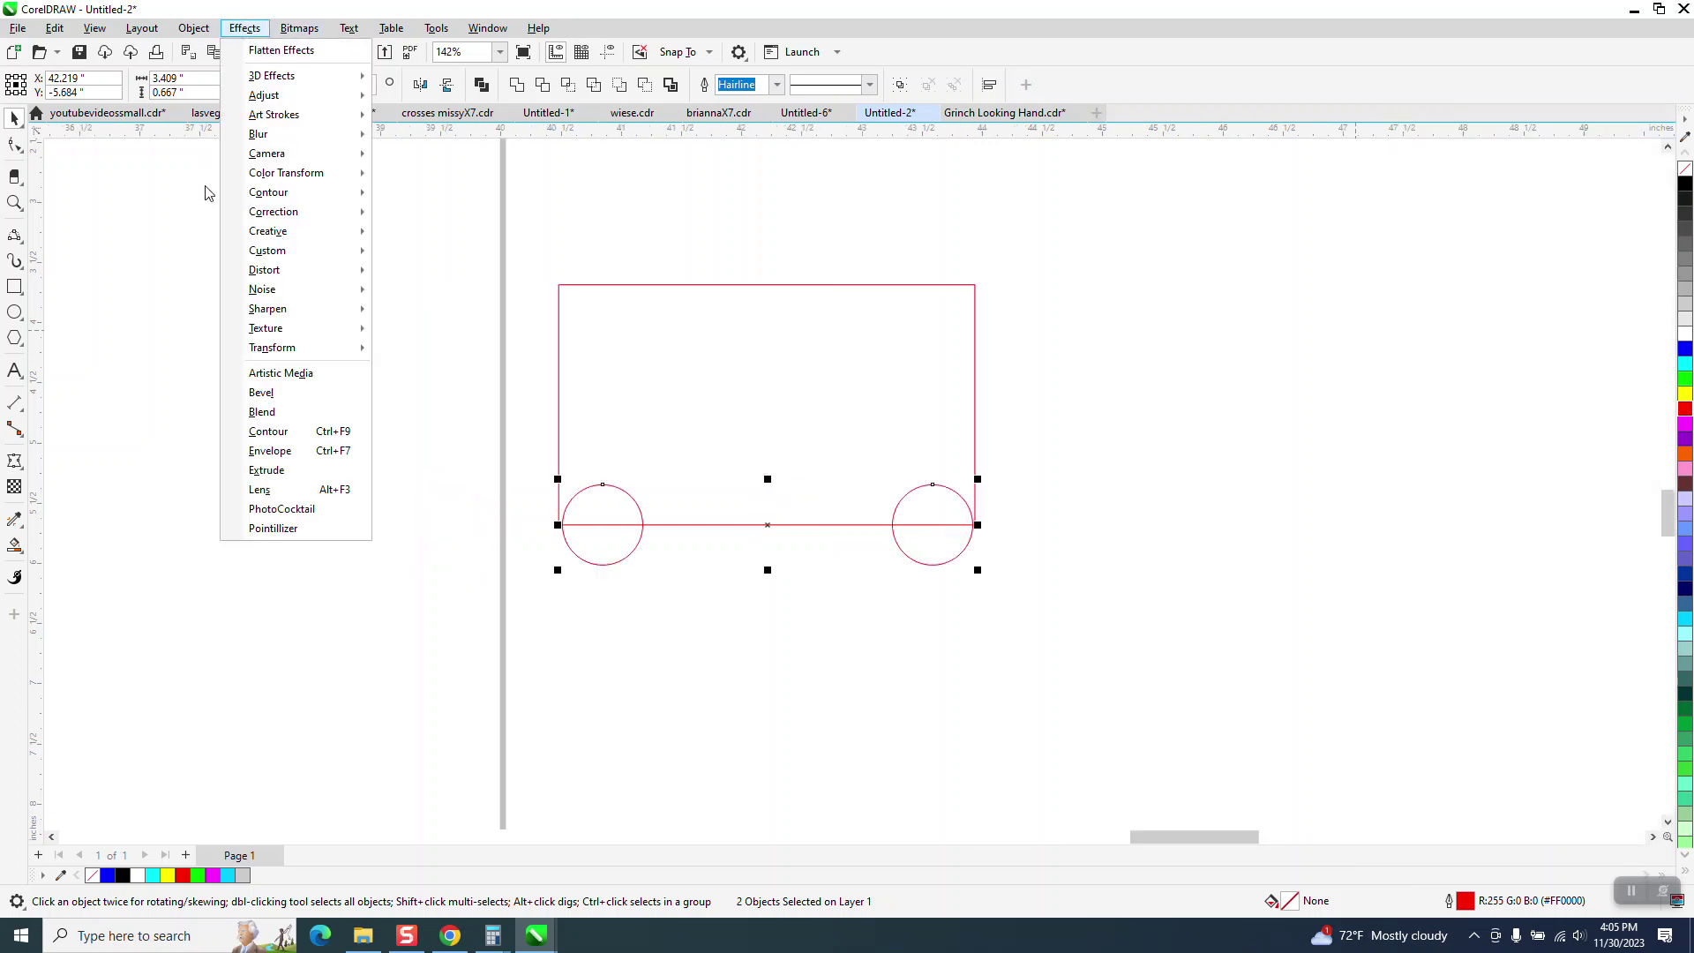
left_click(276, 414)
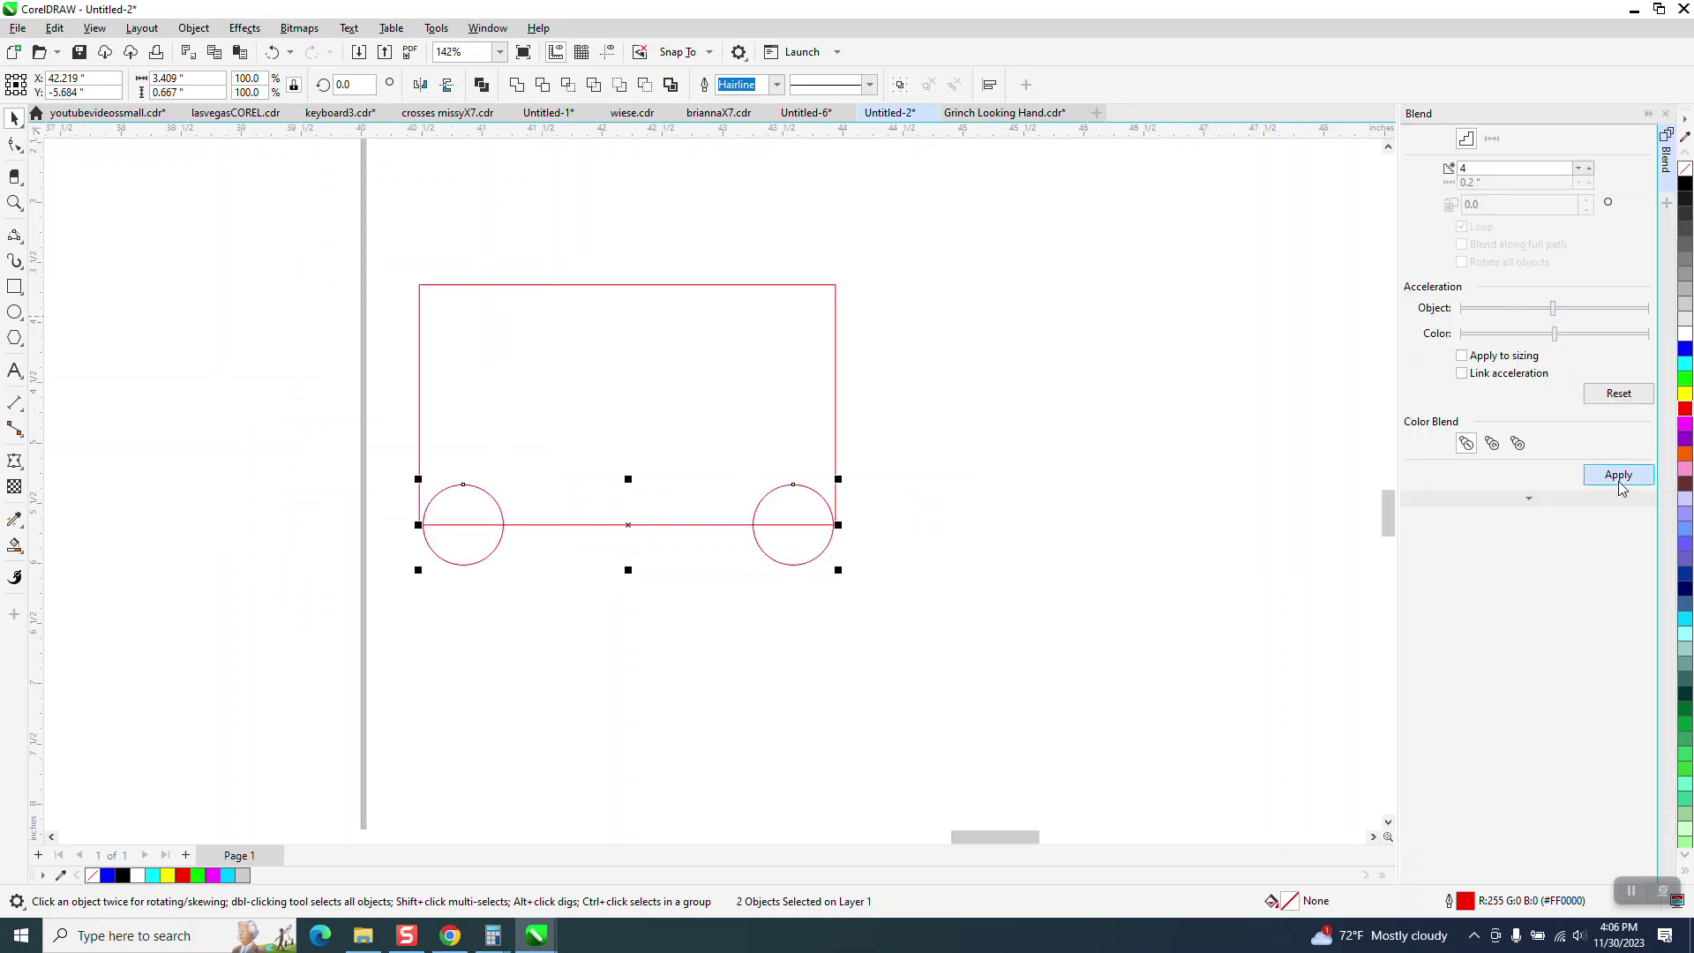
left_click(1615, 481)
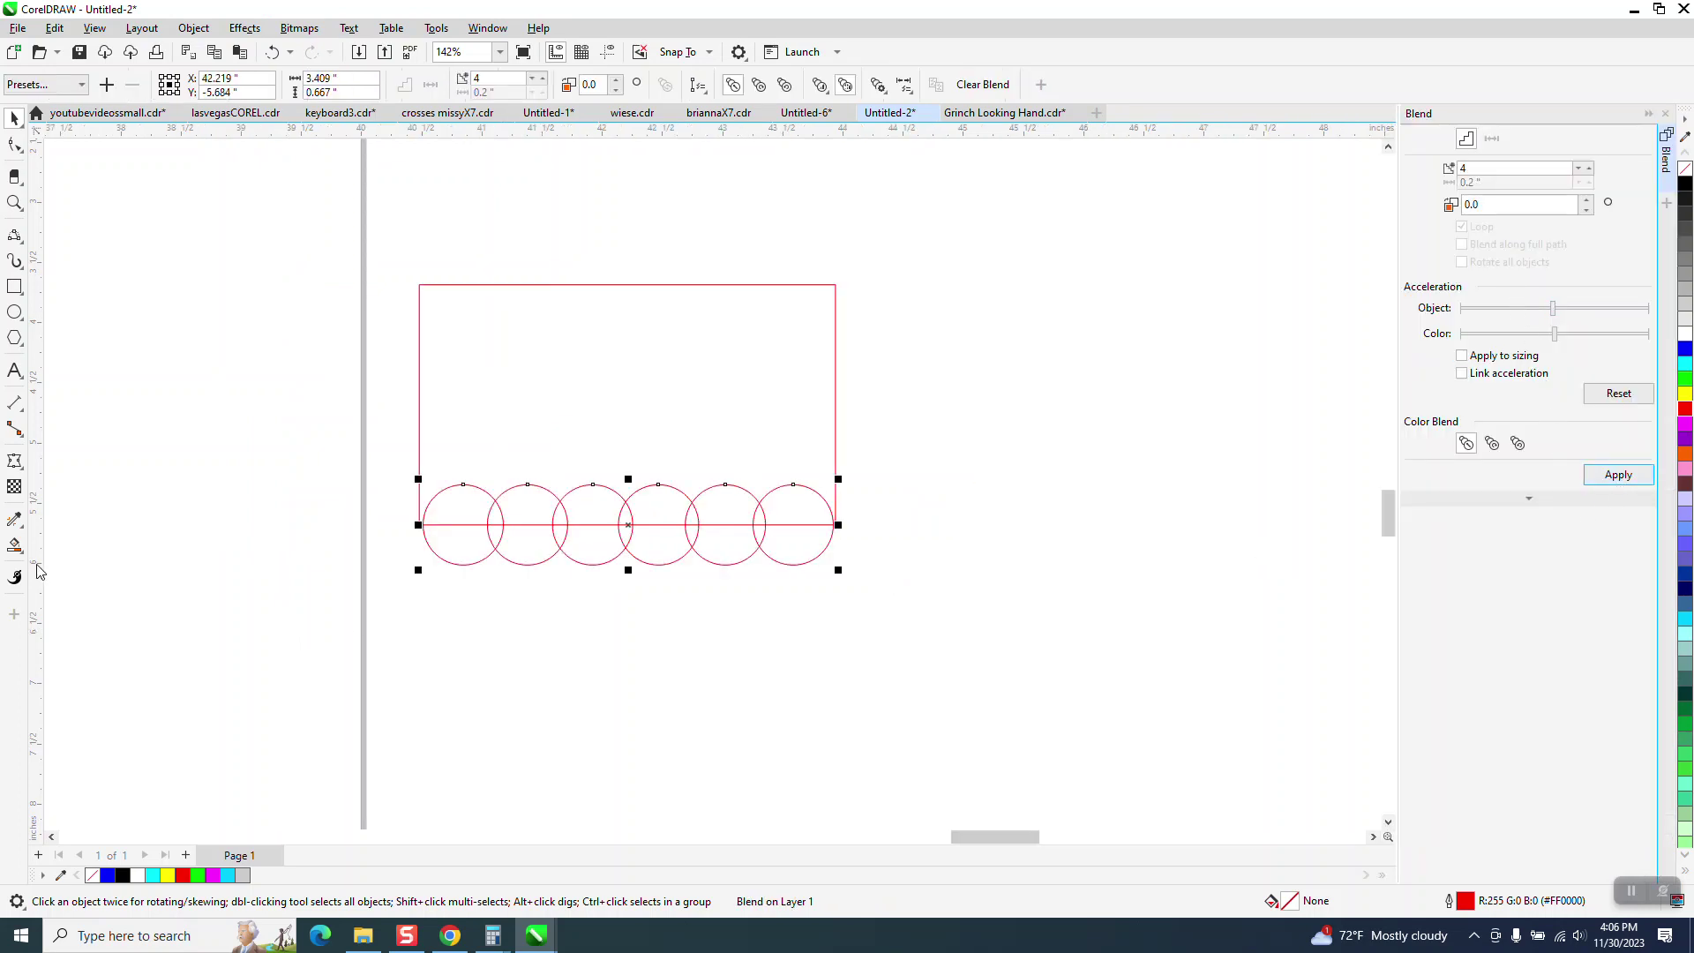
- Use Smart Fill to create a black scalloped cap shape from the rectangle area above the blended circles
left_click(14, 545)
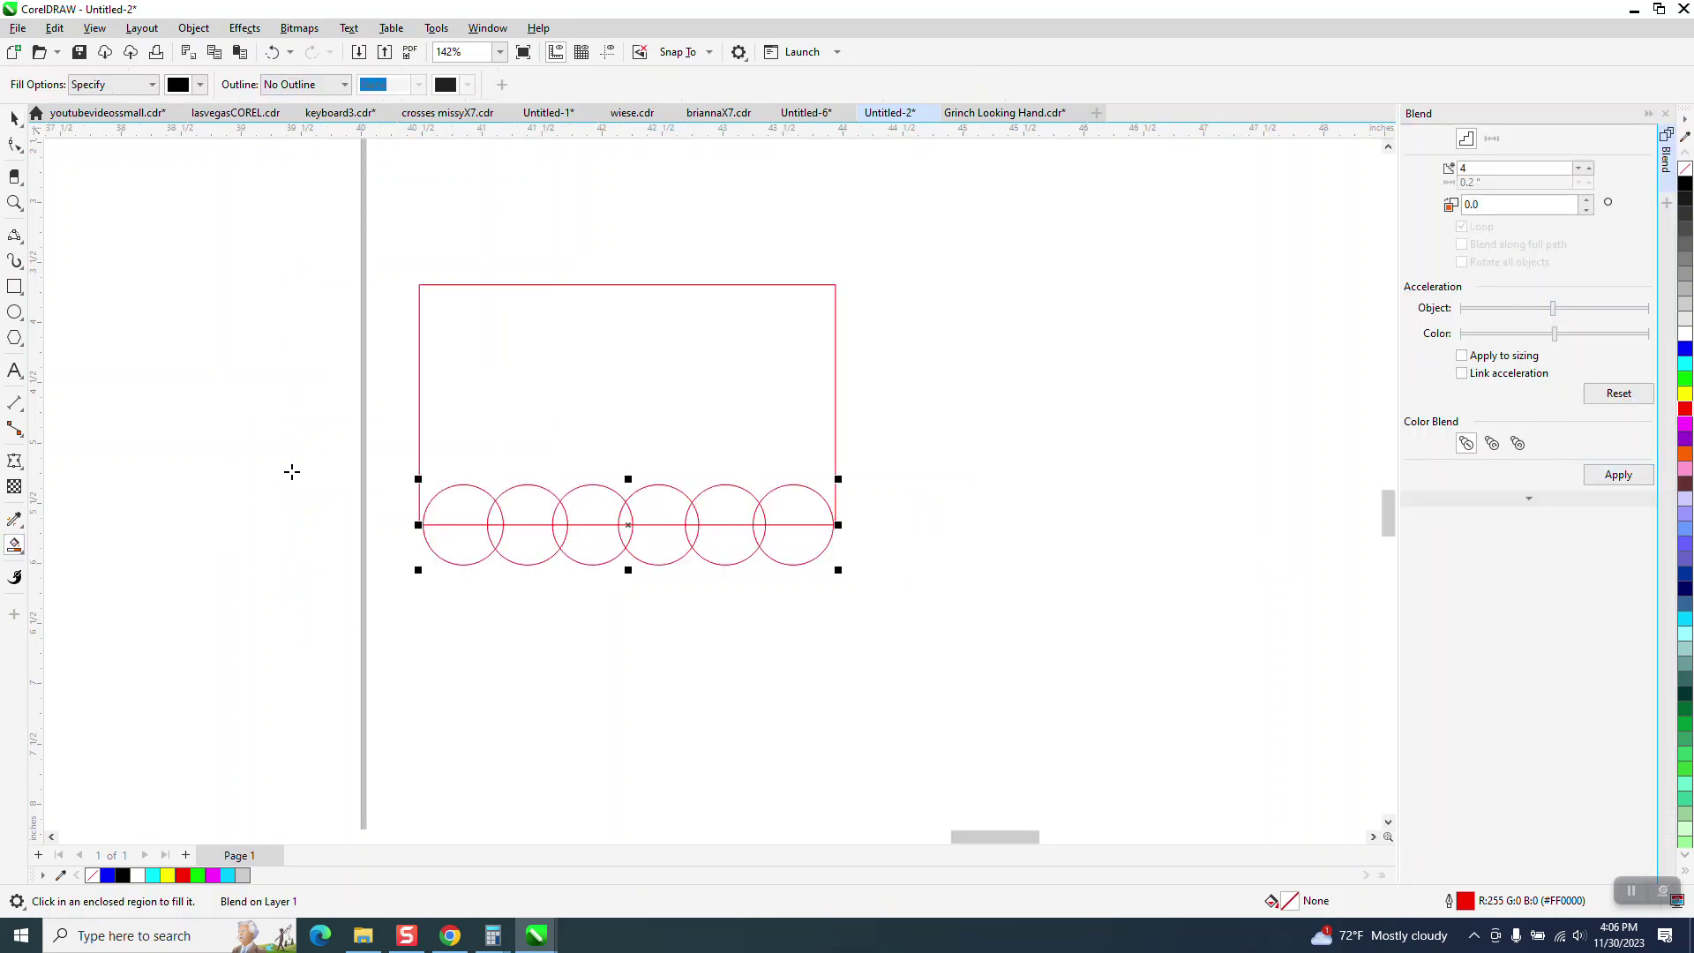
left_click(504, 400)
scroll(887, 491, "down", 4)
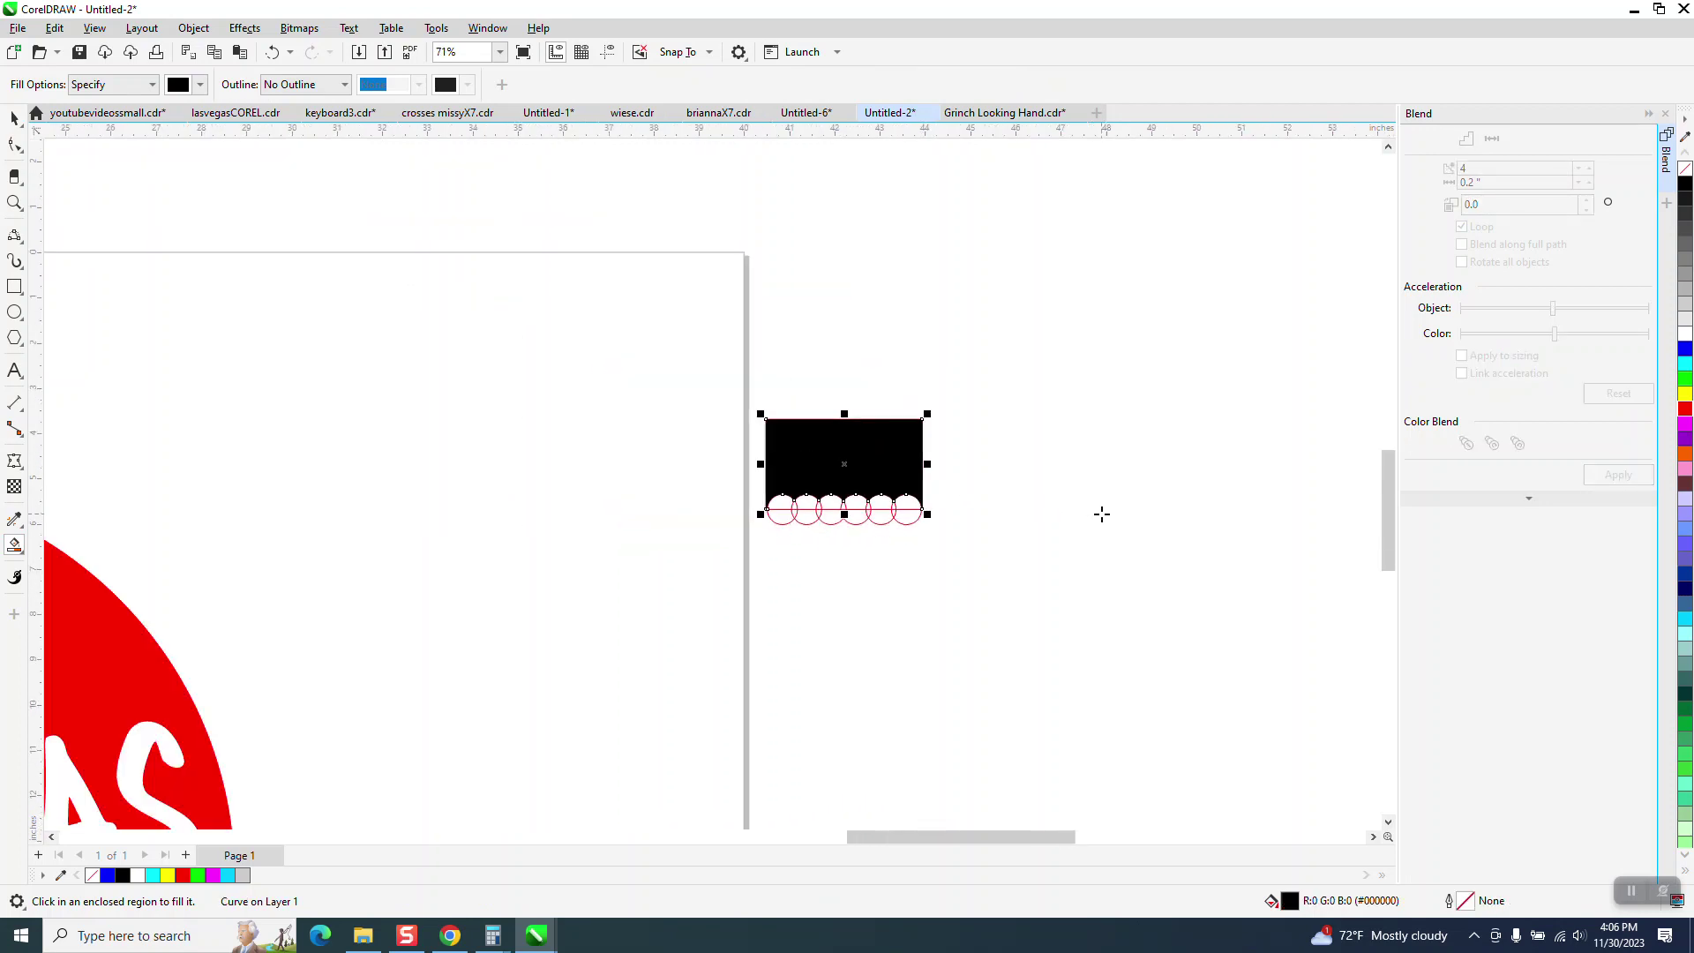
- Move the scalloped cap shape onto the top of the red ball and color it bright green
scroll(1104, 511, "down", 1)
scroll(1130, 481, "down", 1)
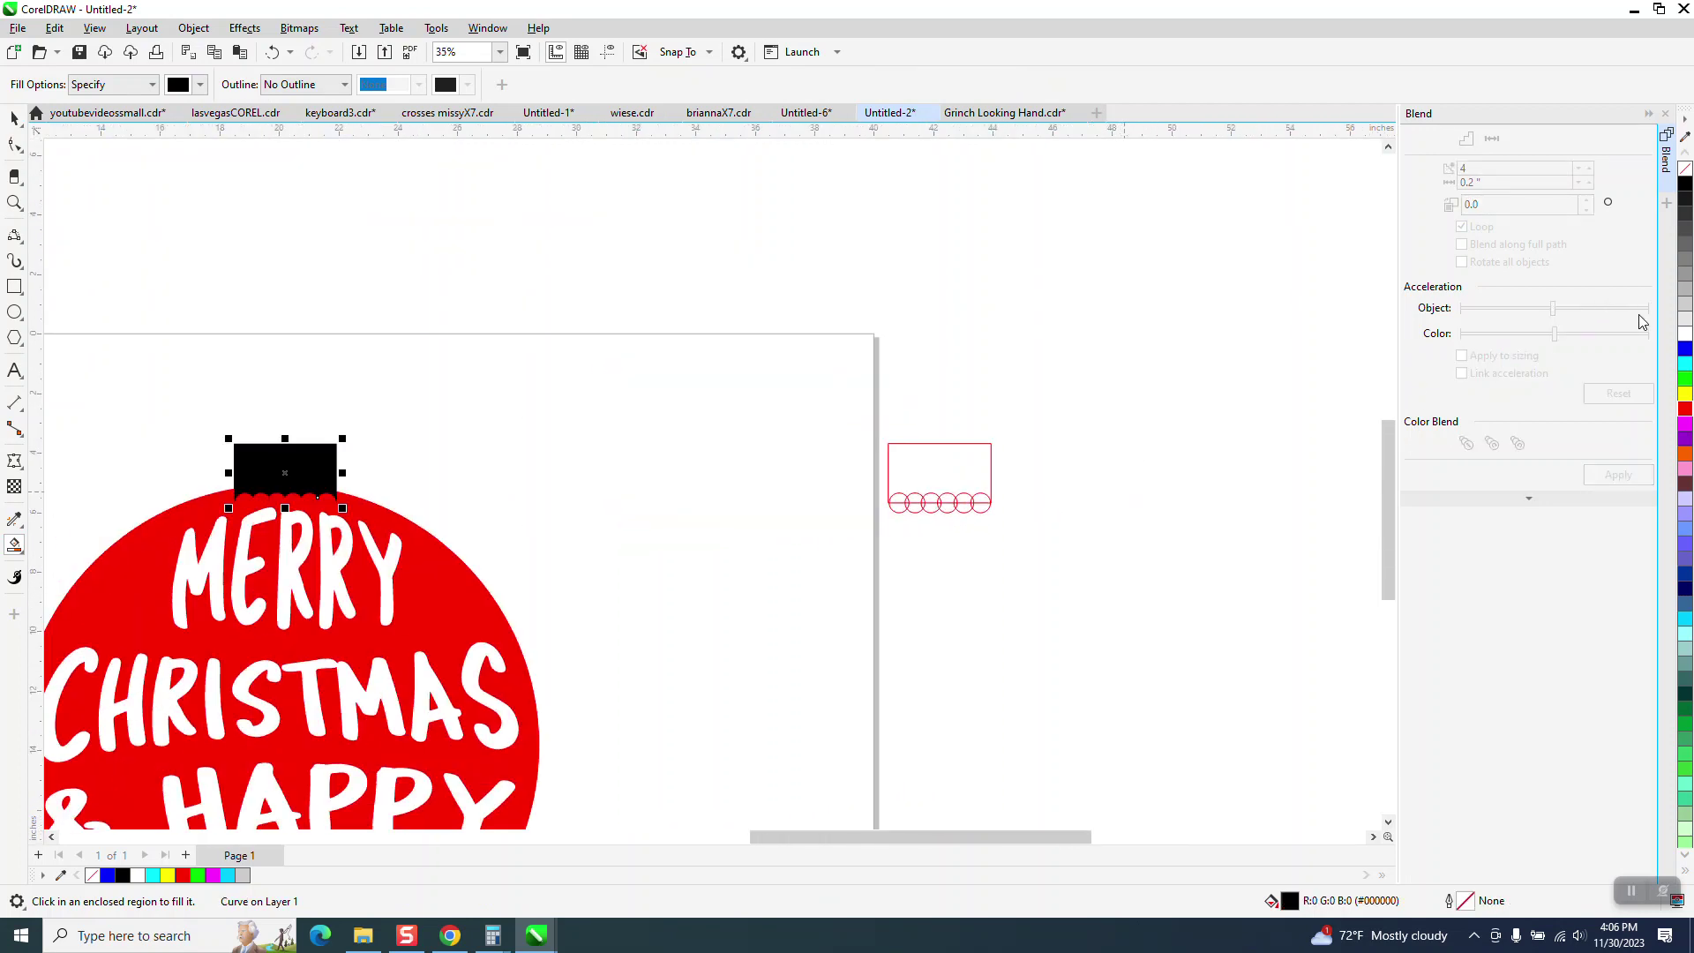
left_click(1685, 387)
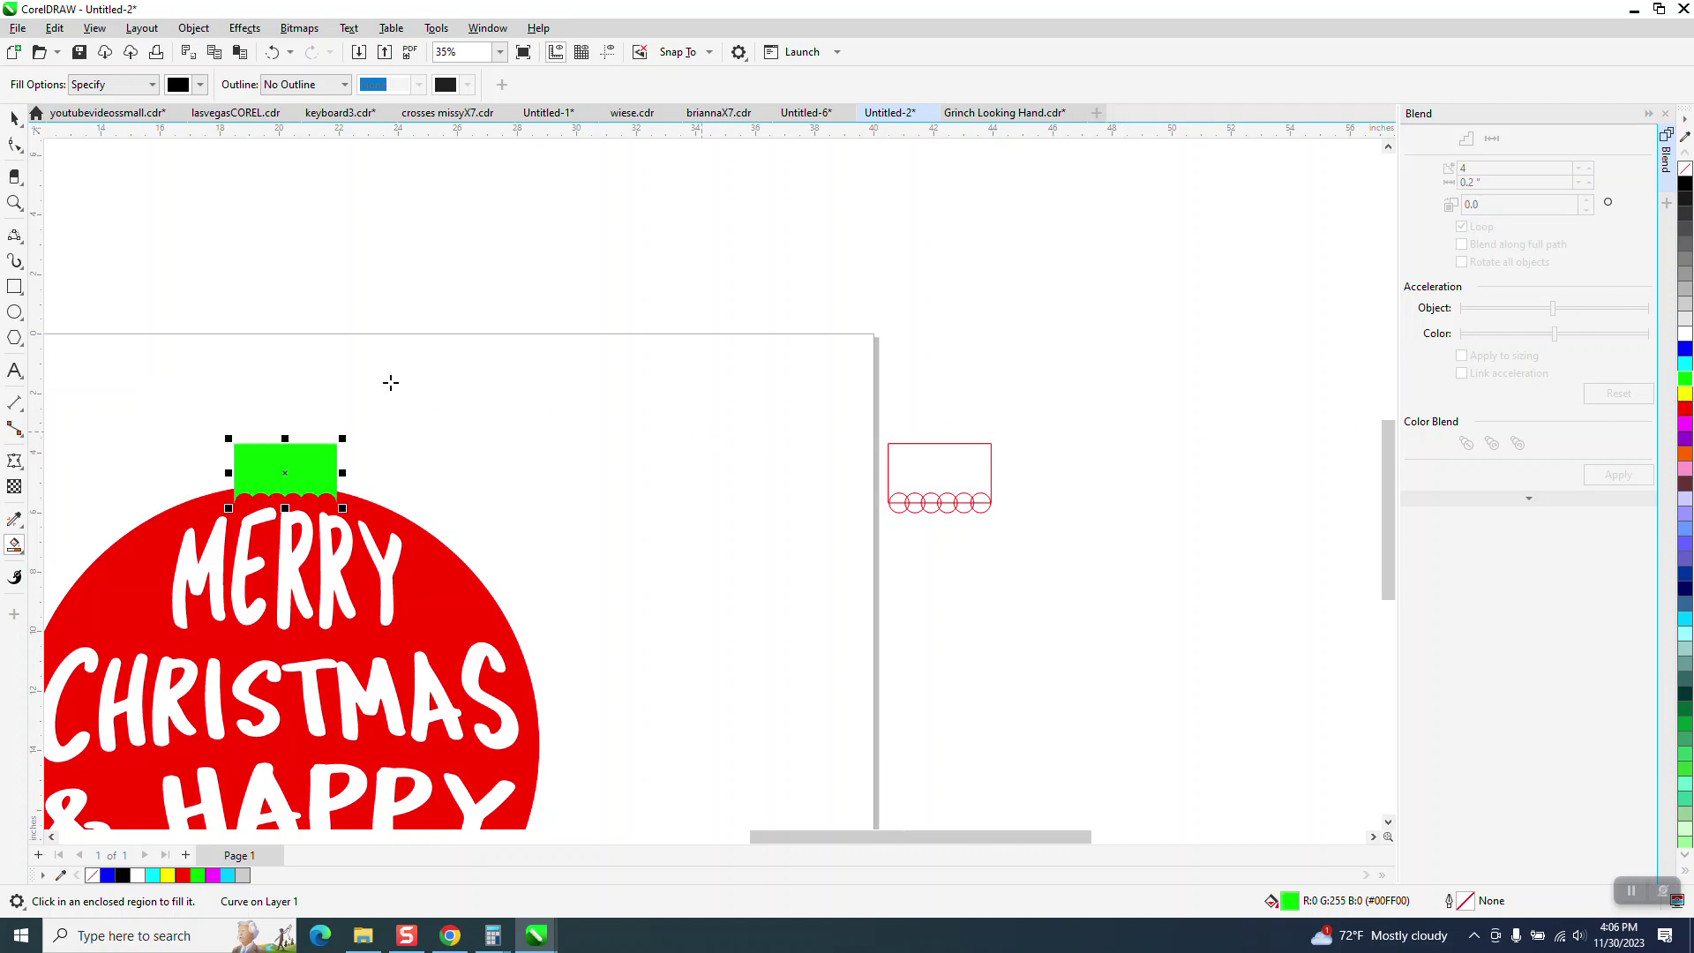
scroll(417, 450, "down", 4)
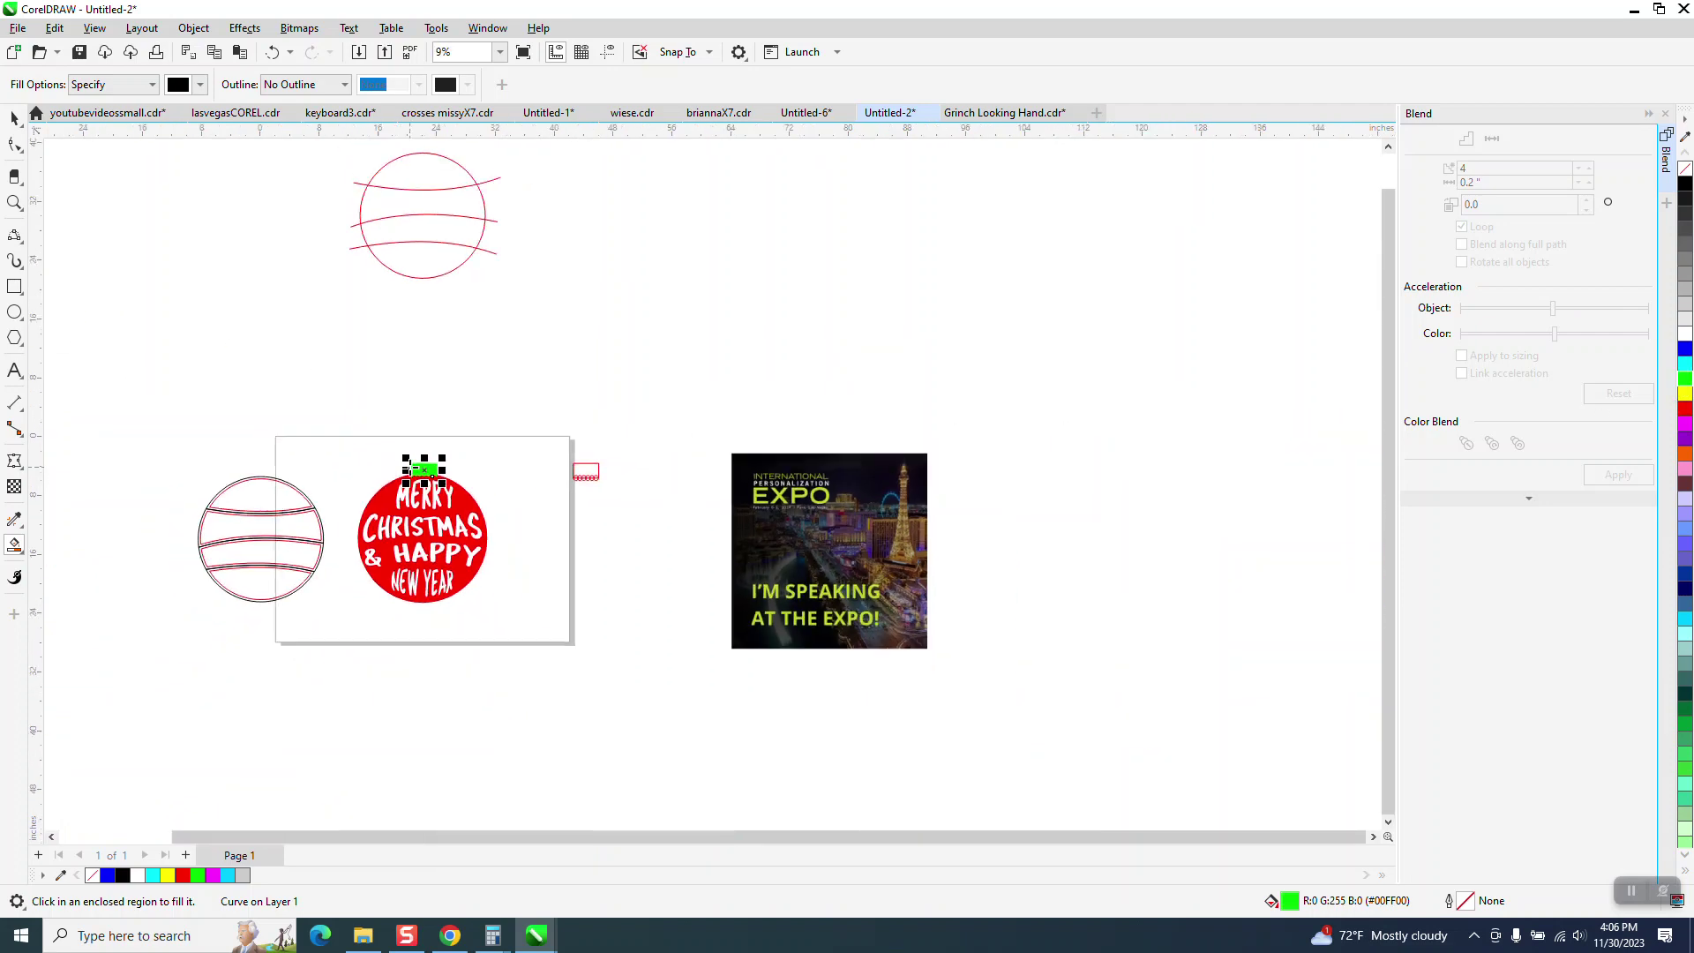
- Delete the red construction rectangle and its blended circles beside the page
left_click(16, 203)
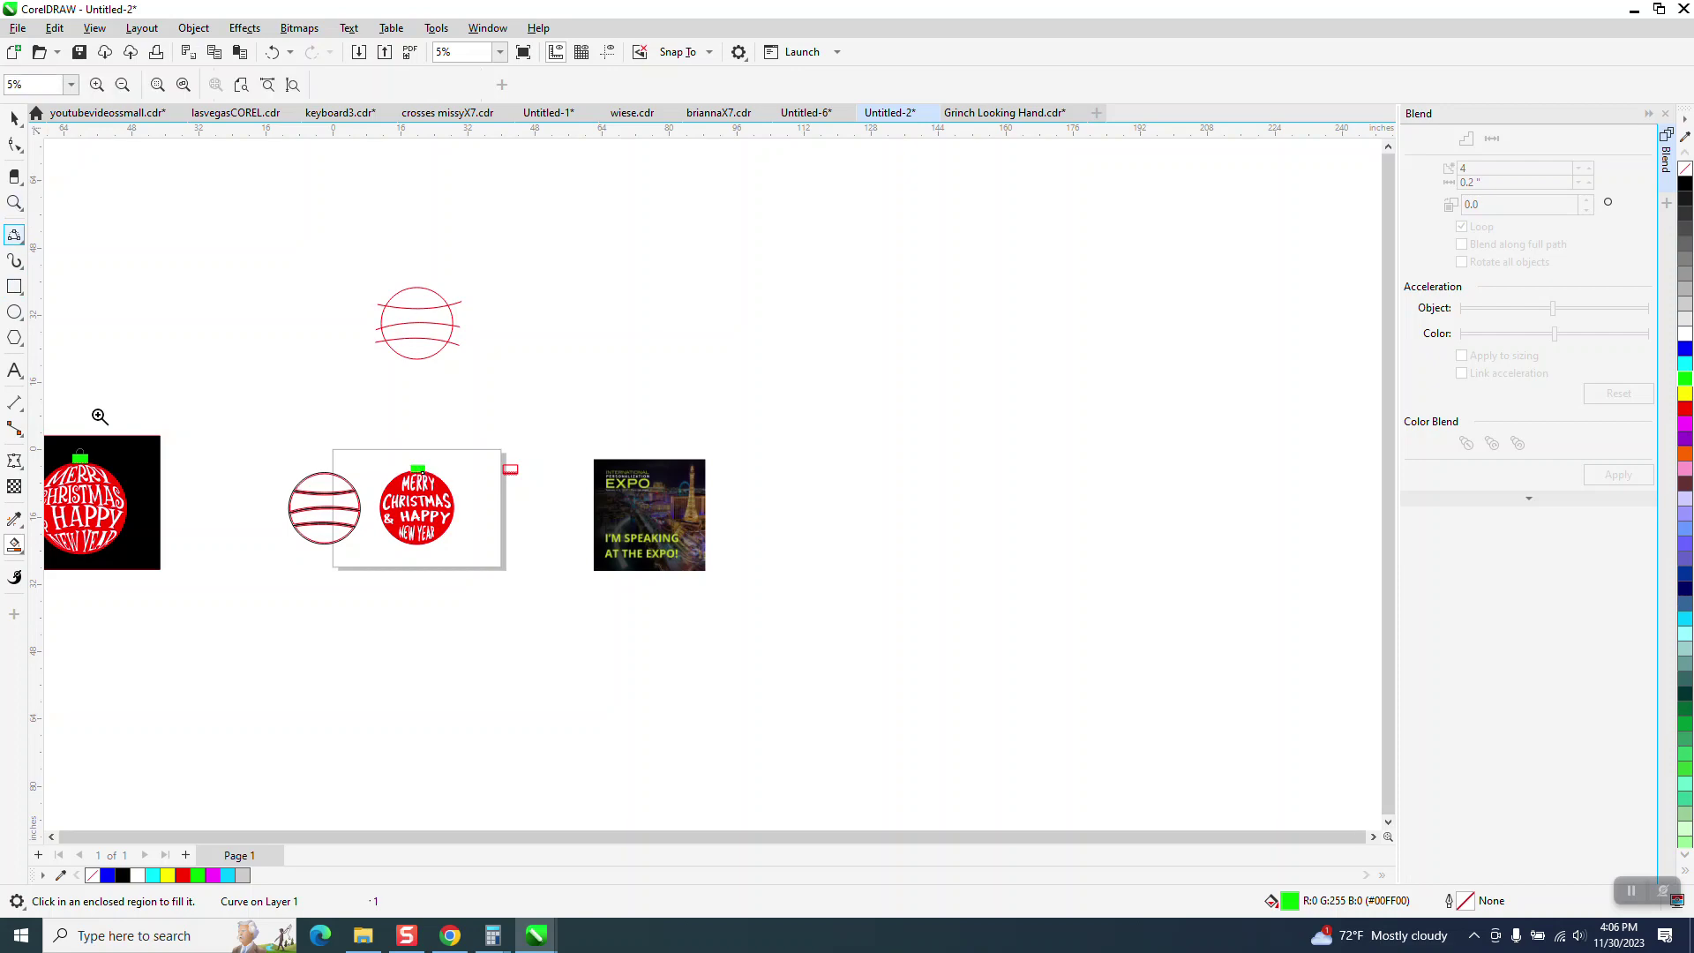
left_click_drag(107, 434, 37, 483)
scroll(813, 469, "down", 3)
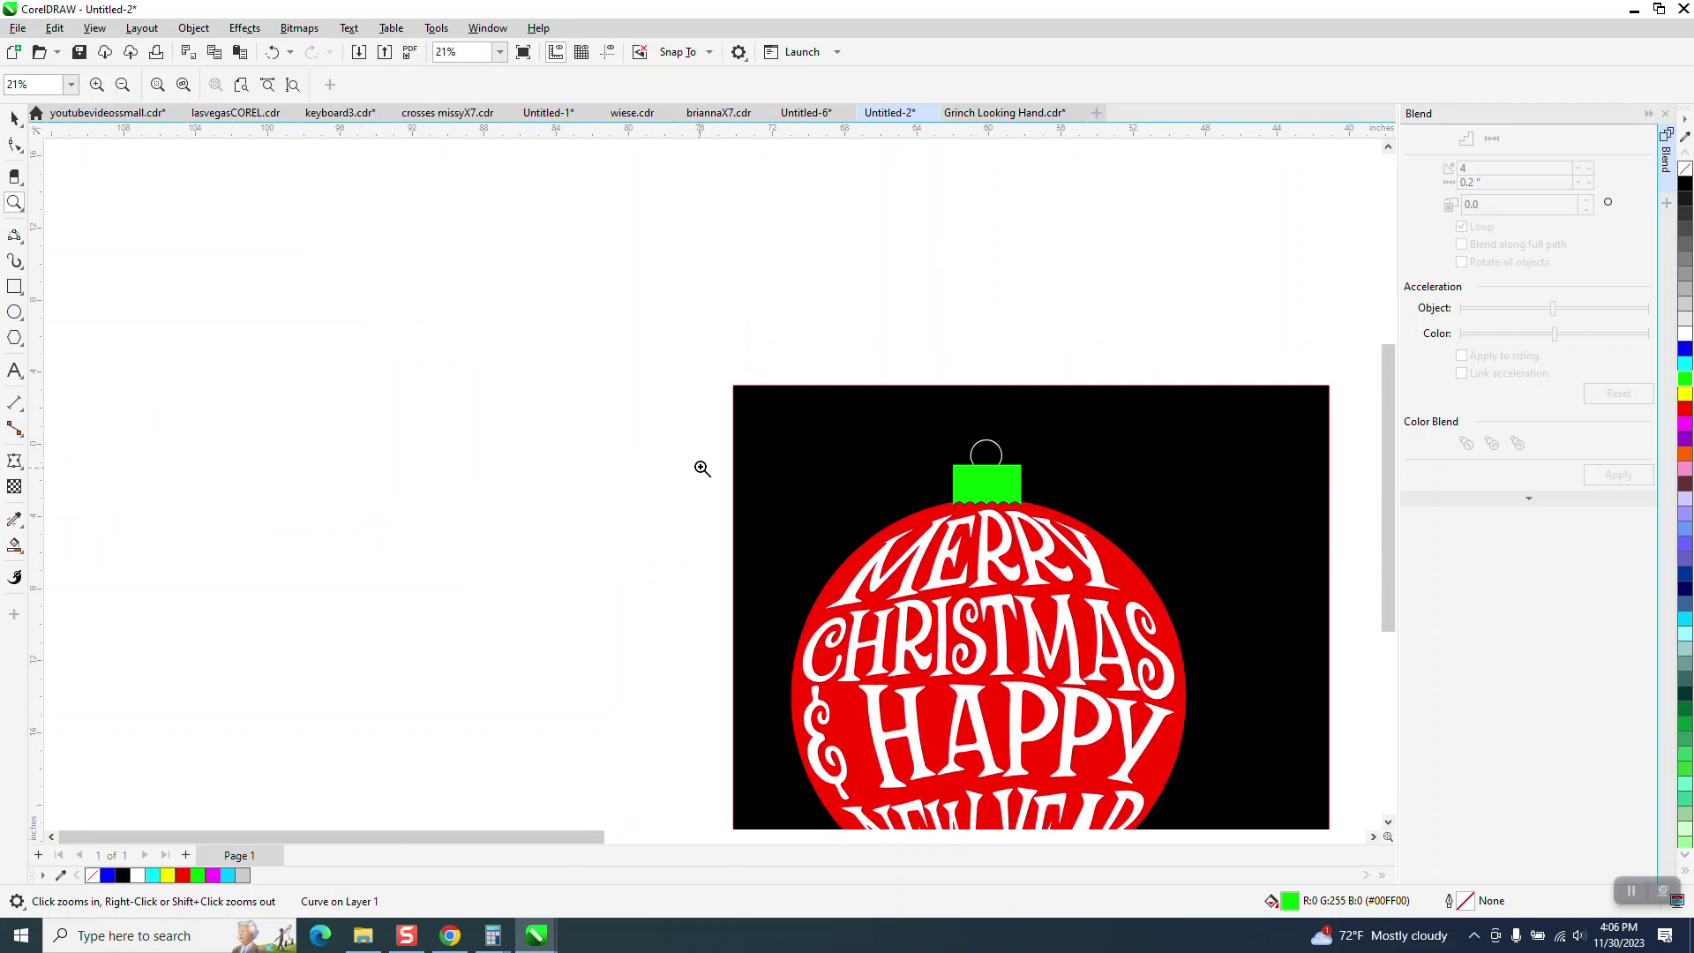
left_click_drag(1012, 467, 1177, 556)
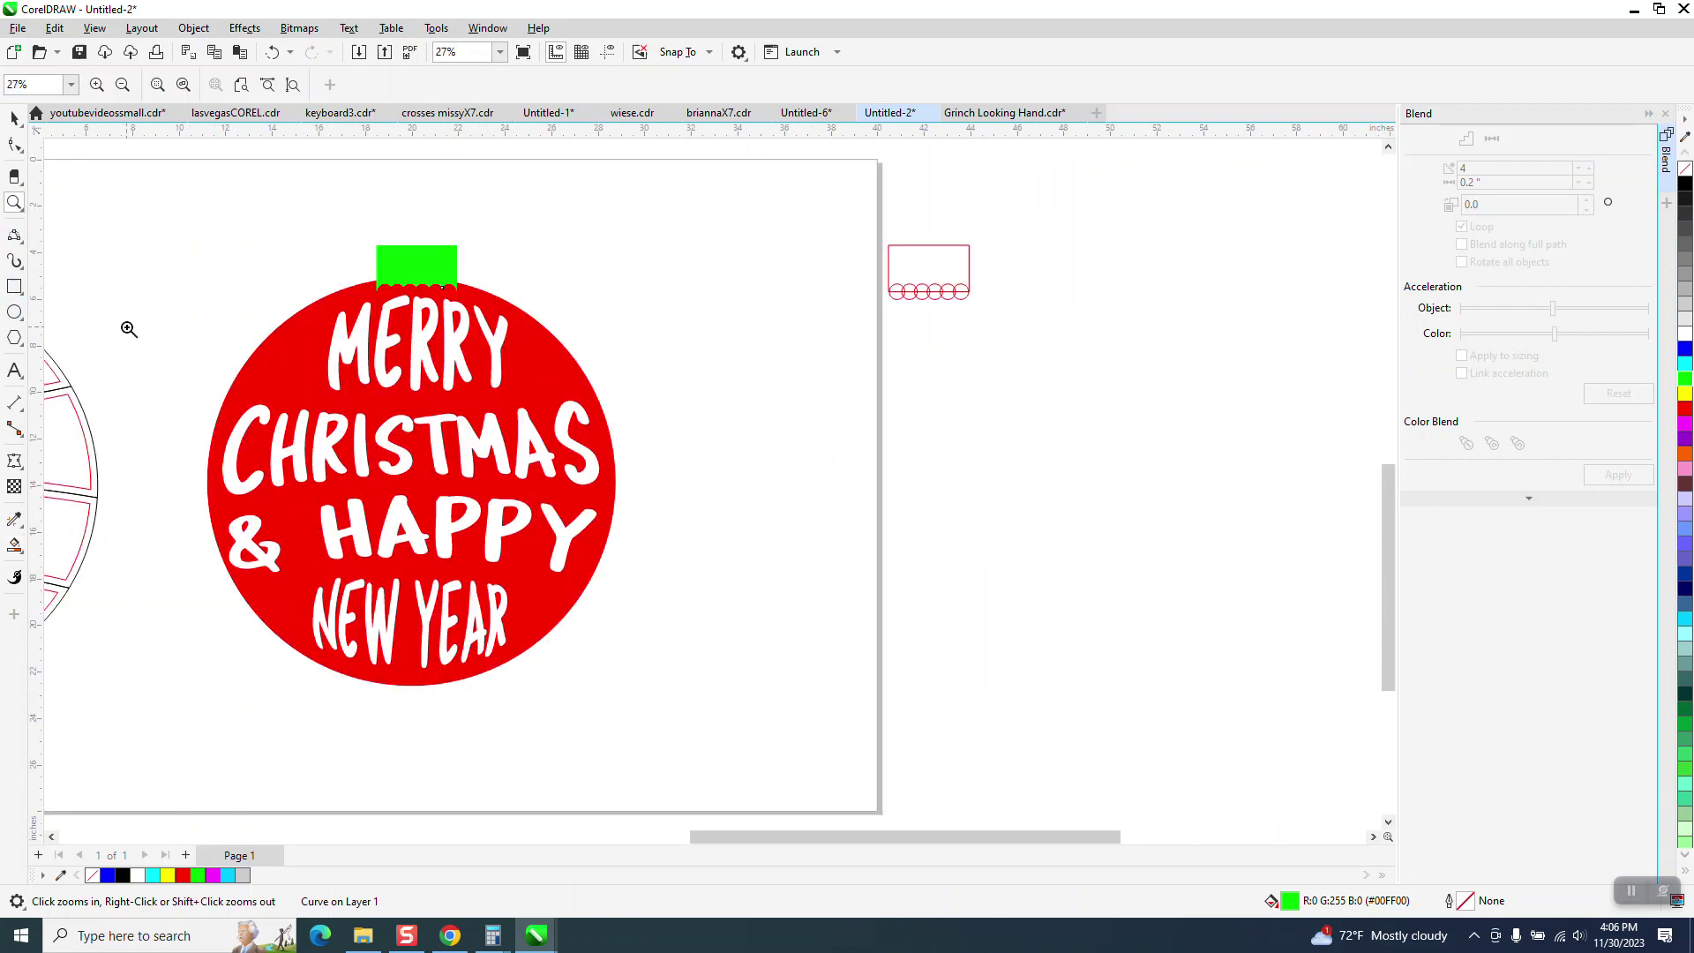
left_click(14, 118)
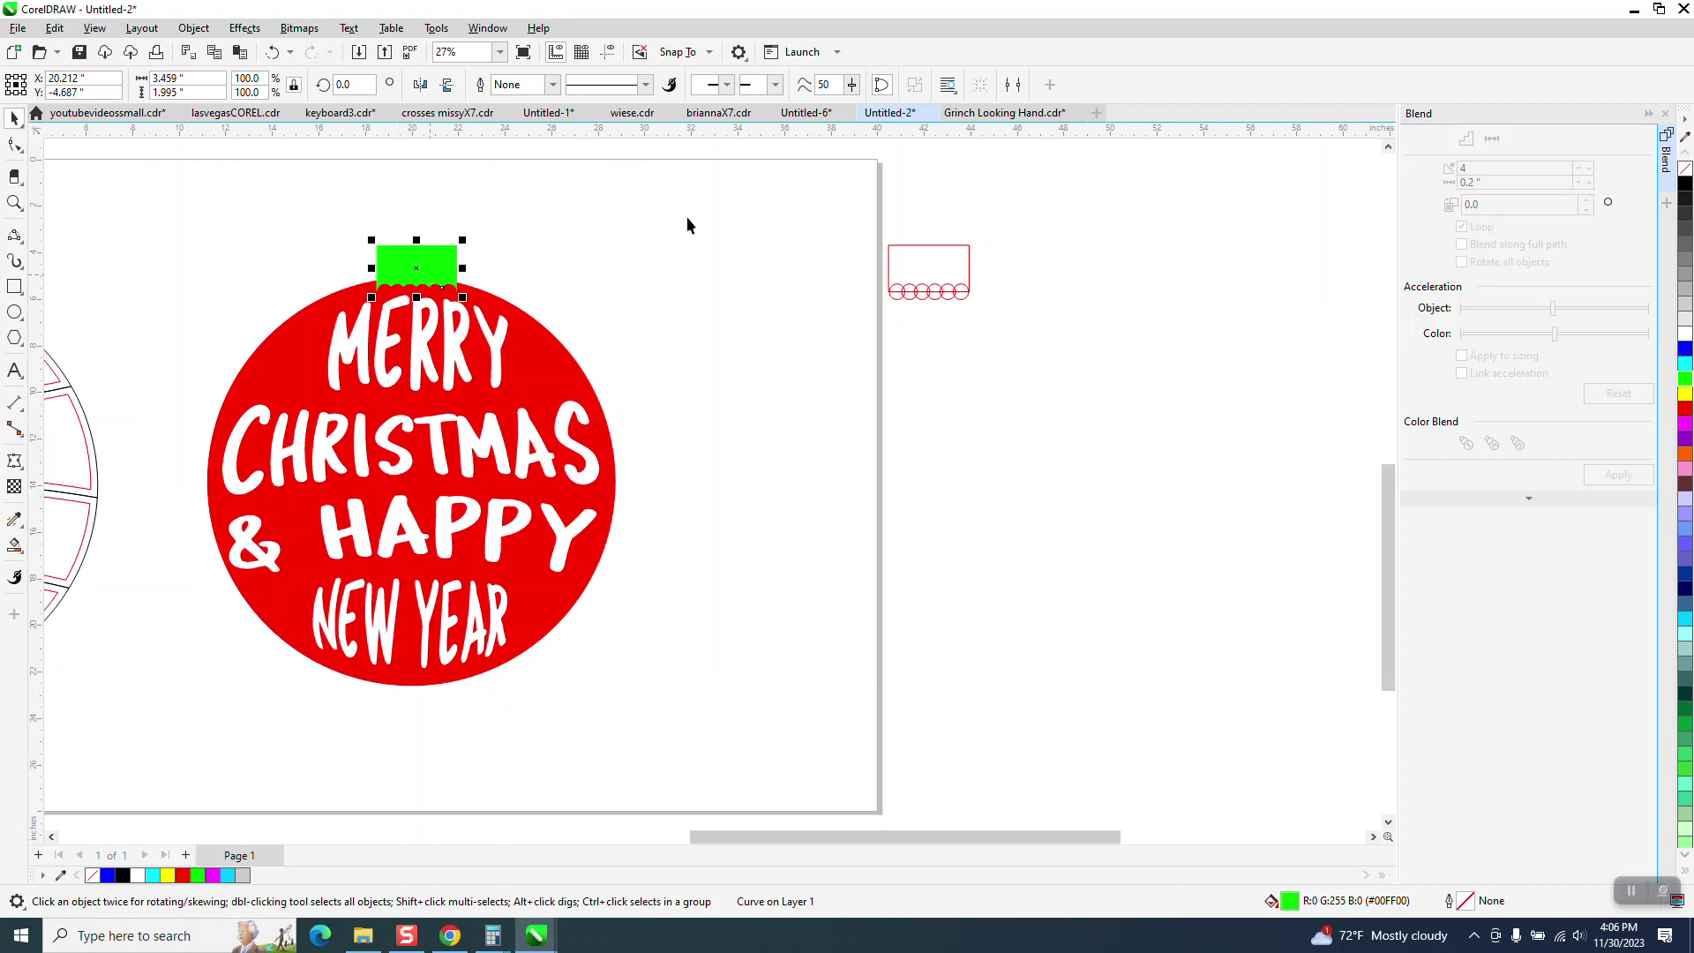
left_click_drag(754, 221, 1069, 337)
key("Delete")
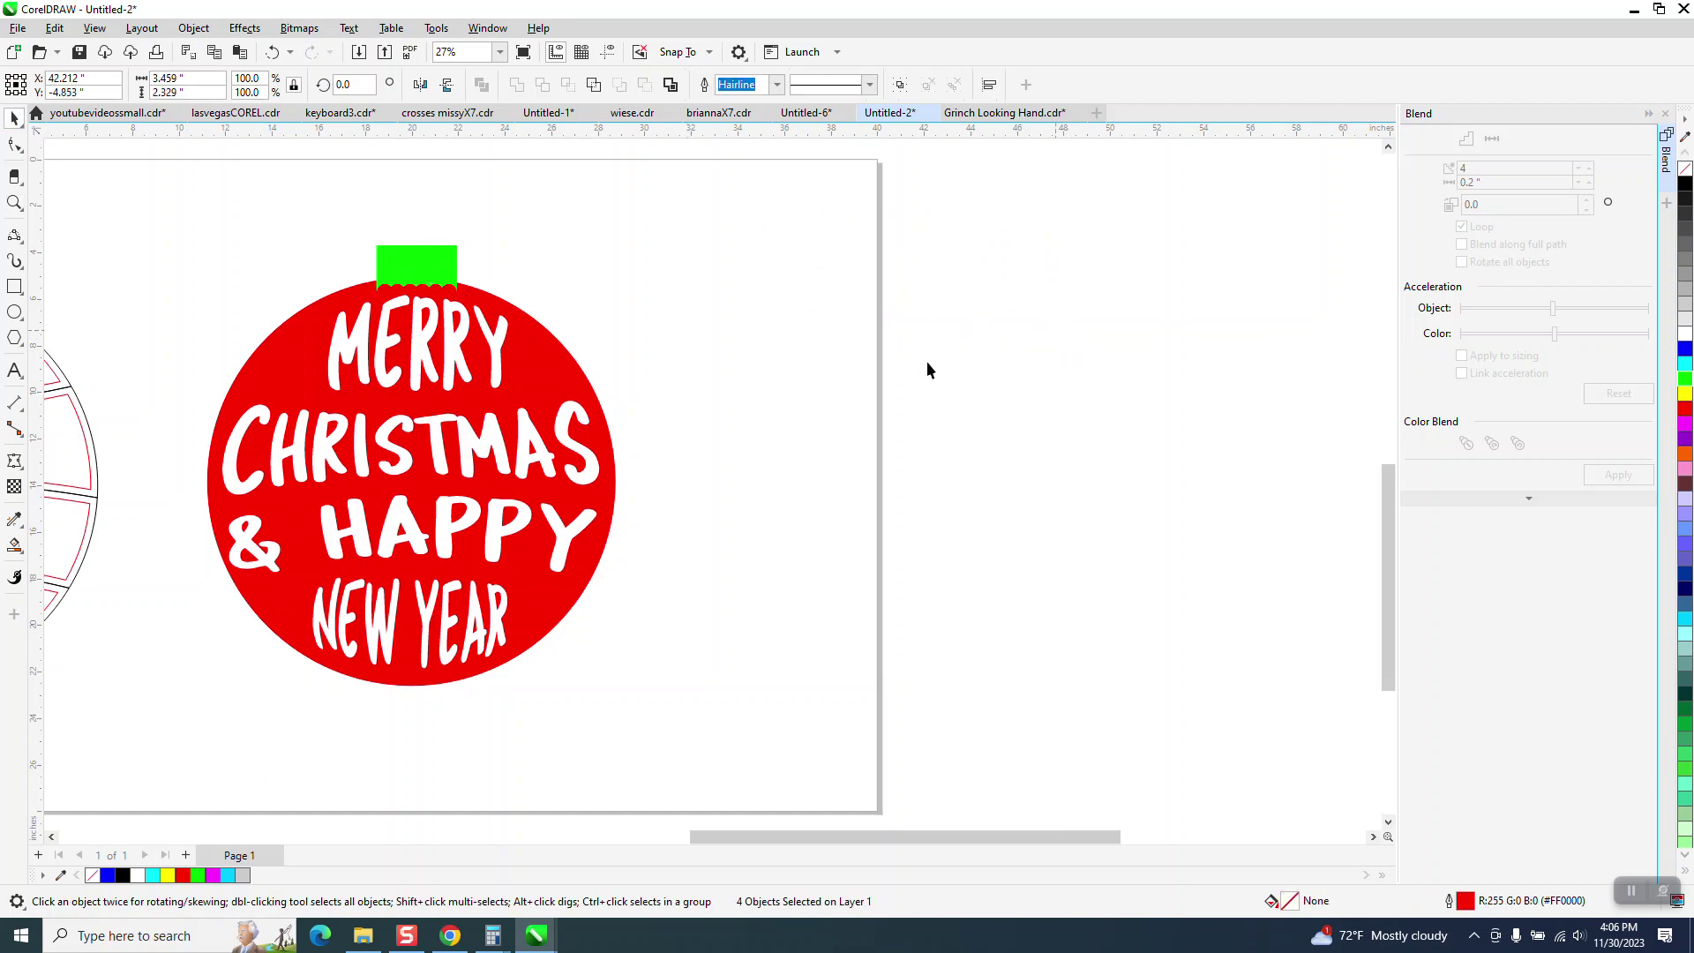
- Move the green cap off the ball to beside the page and give it no fill and a black outline
left_click_drag(398, 253, 910, 256)
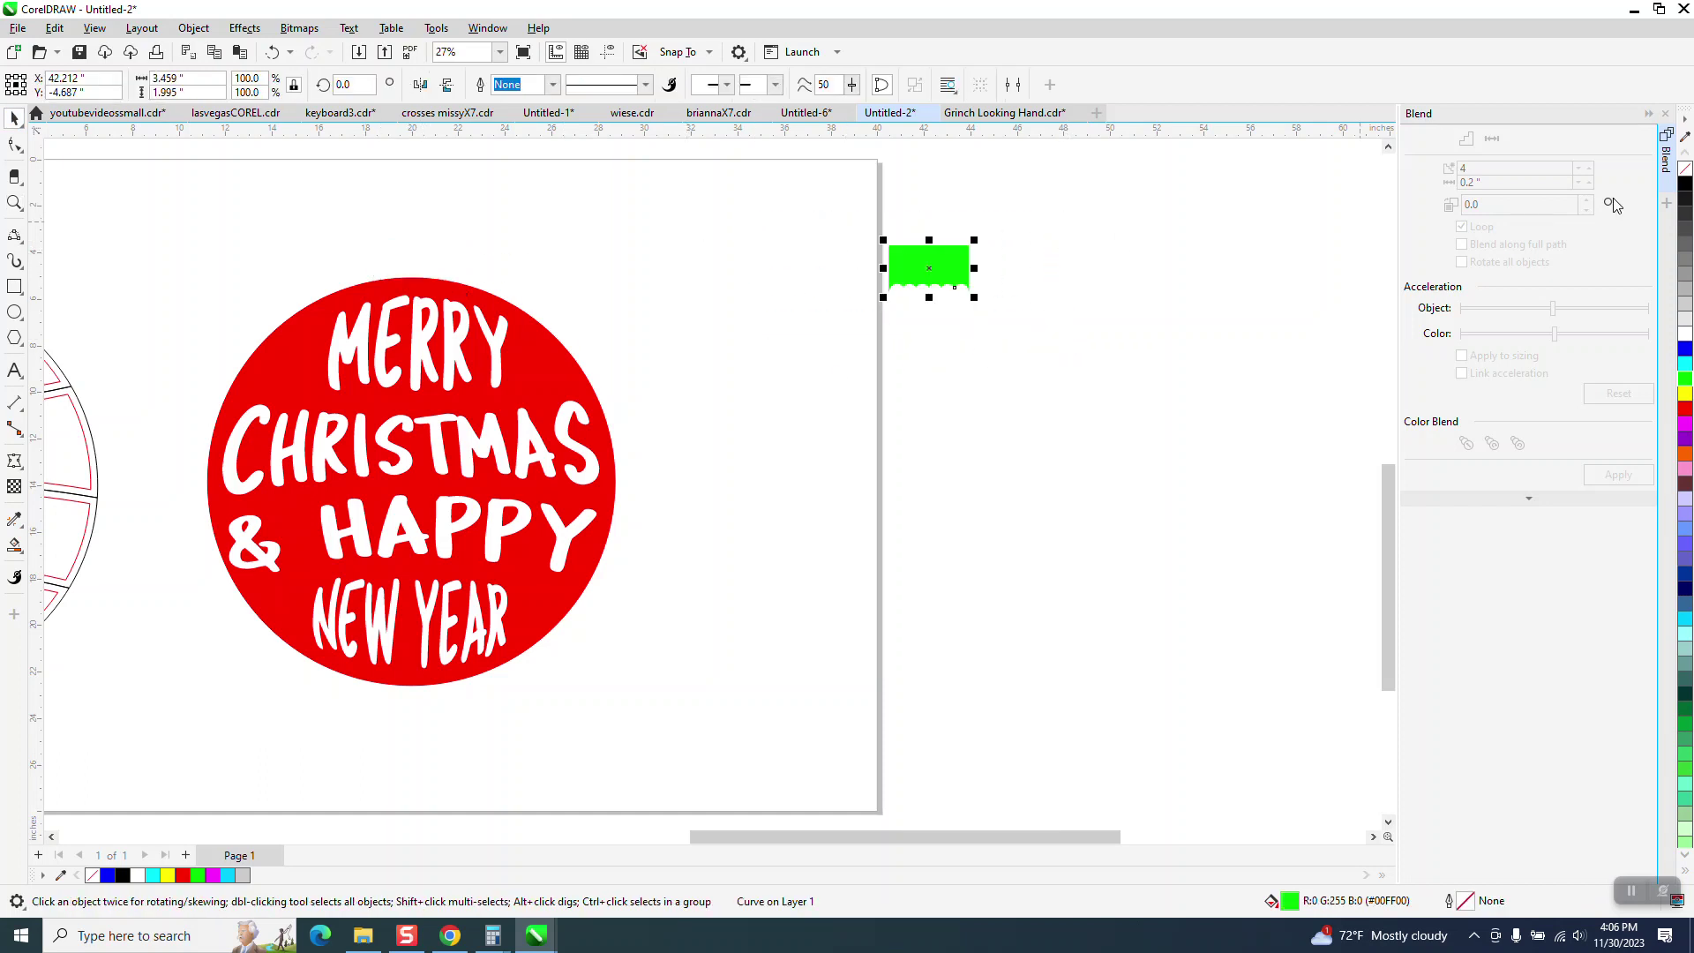
left_click(1684, 168)
right_click(1684, 183)
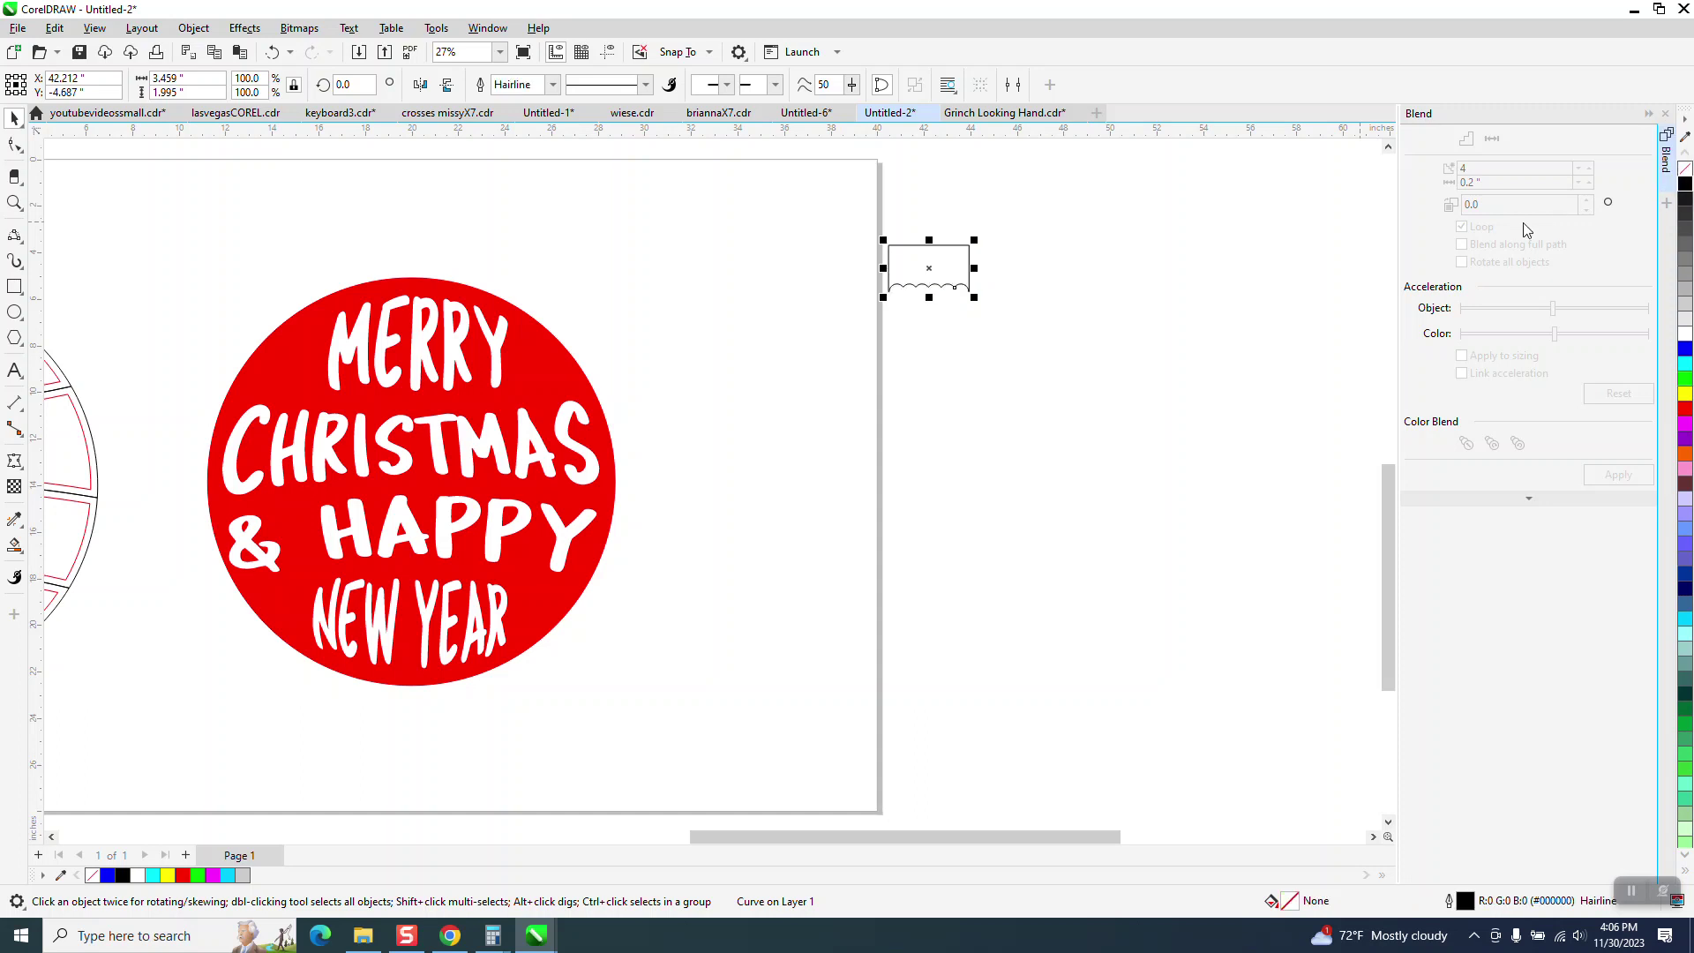
- Draw a circle about 1.48 inches wide centered on the cap and overlapping its upper edge
left_click(14, 202)
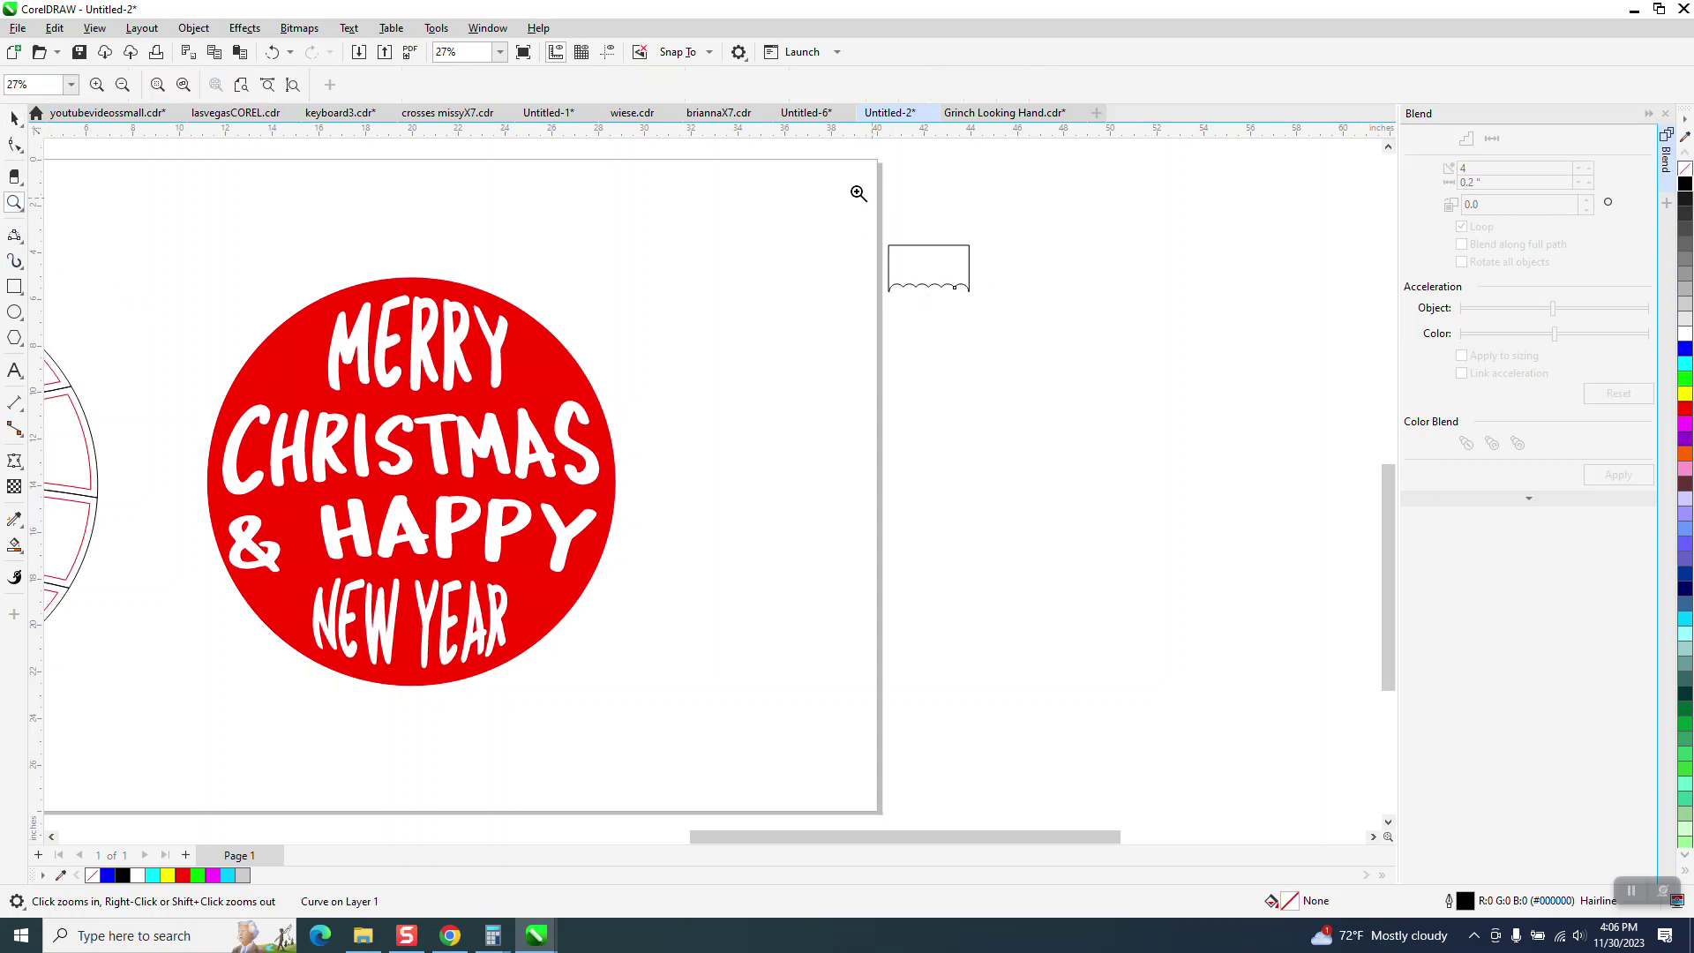
left_click_drag(855, 190, 1071, 371)
left_click(14, 312)
left_click_drag(689, 236, 605, 367)
mouse_move(624, 300)
left_mouse_down()
mouse_move(617, 335)
mouse_move(616, 315)
left_mouse_up()
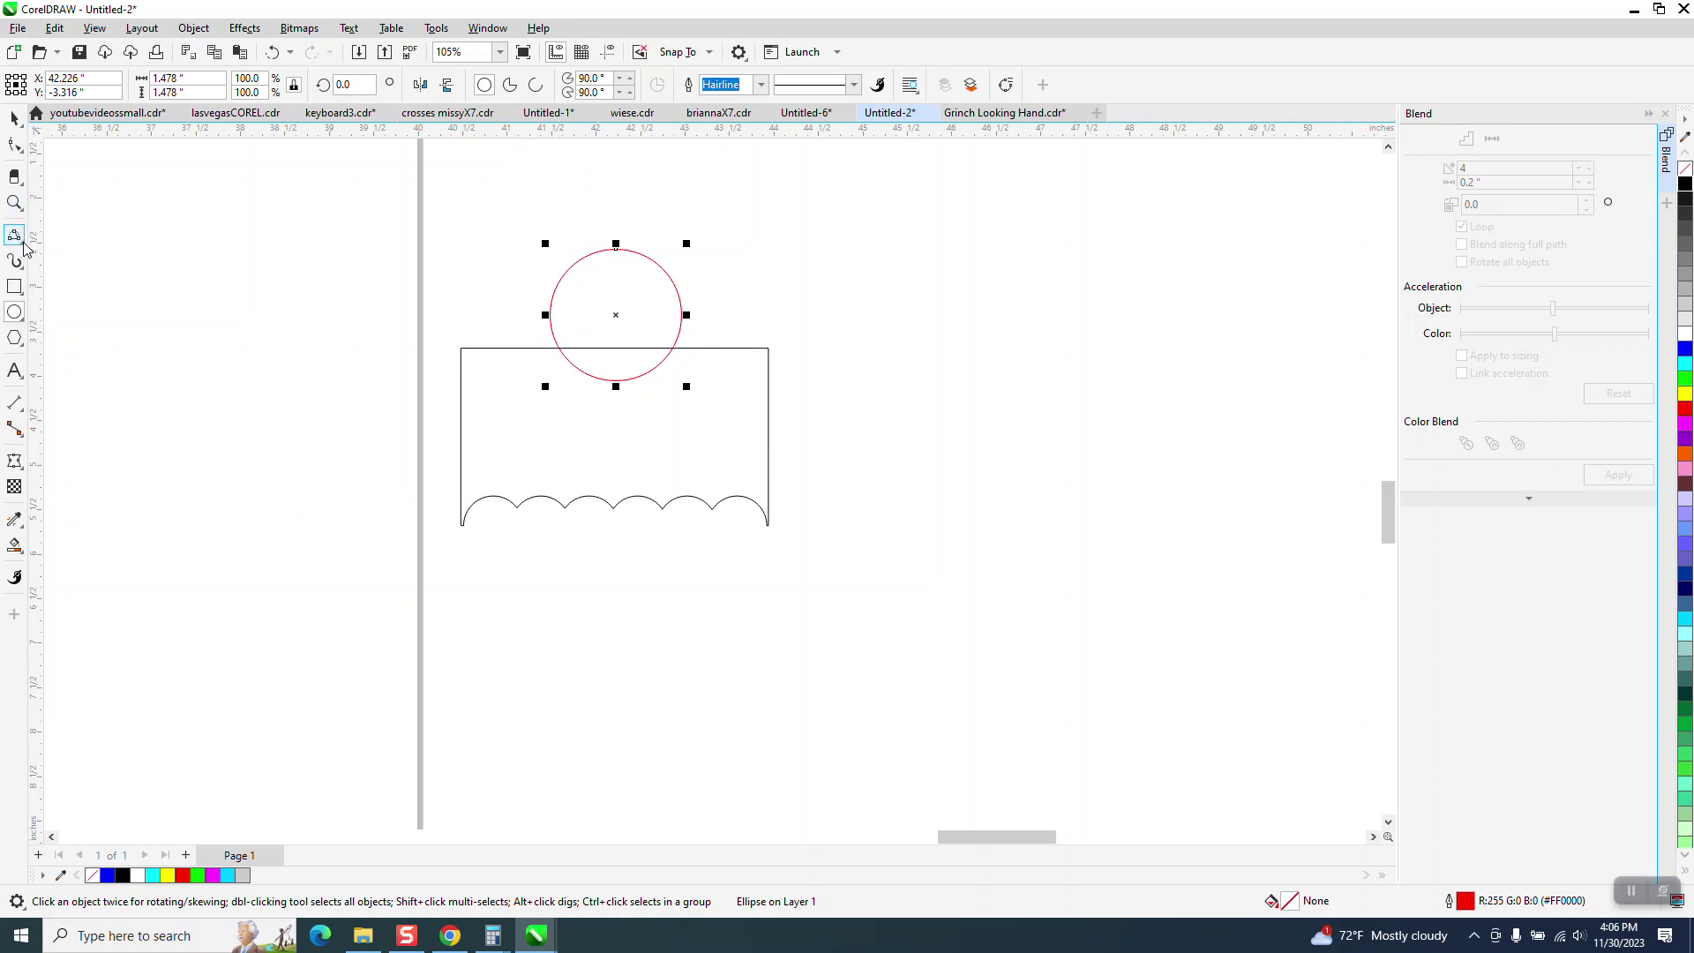
- Remove the part of the circle inside the cap with Virtual Segment Delete
mouse_move(19, 181)
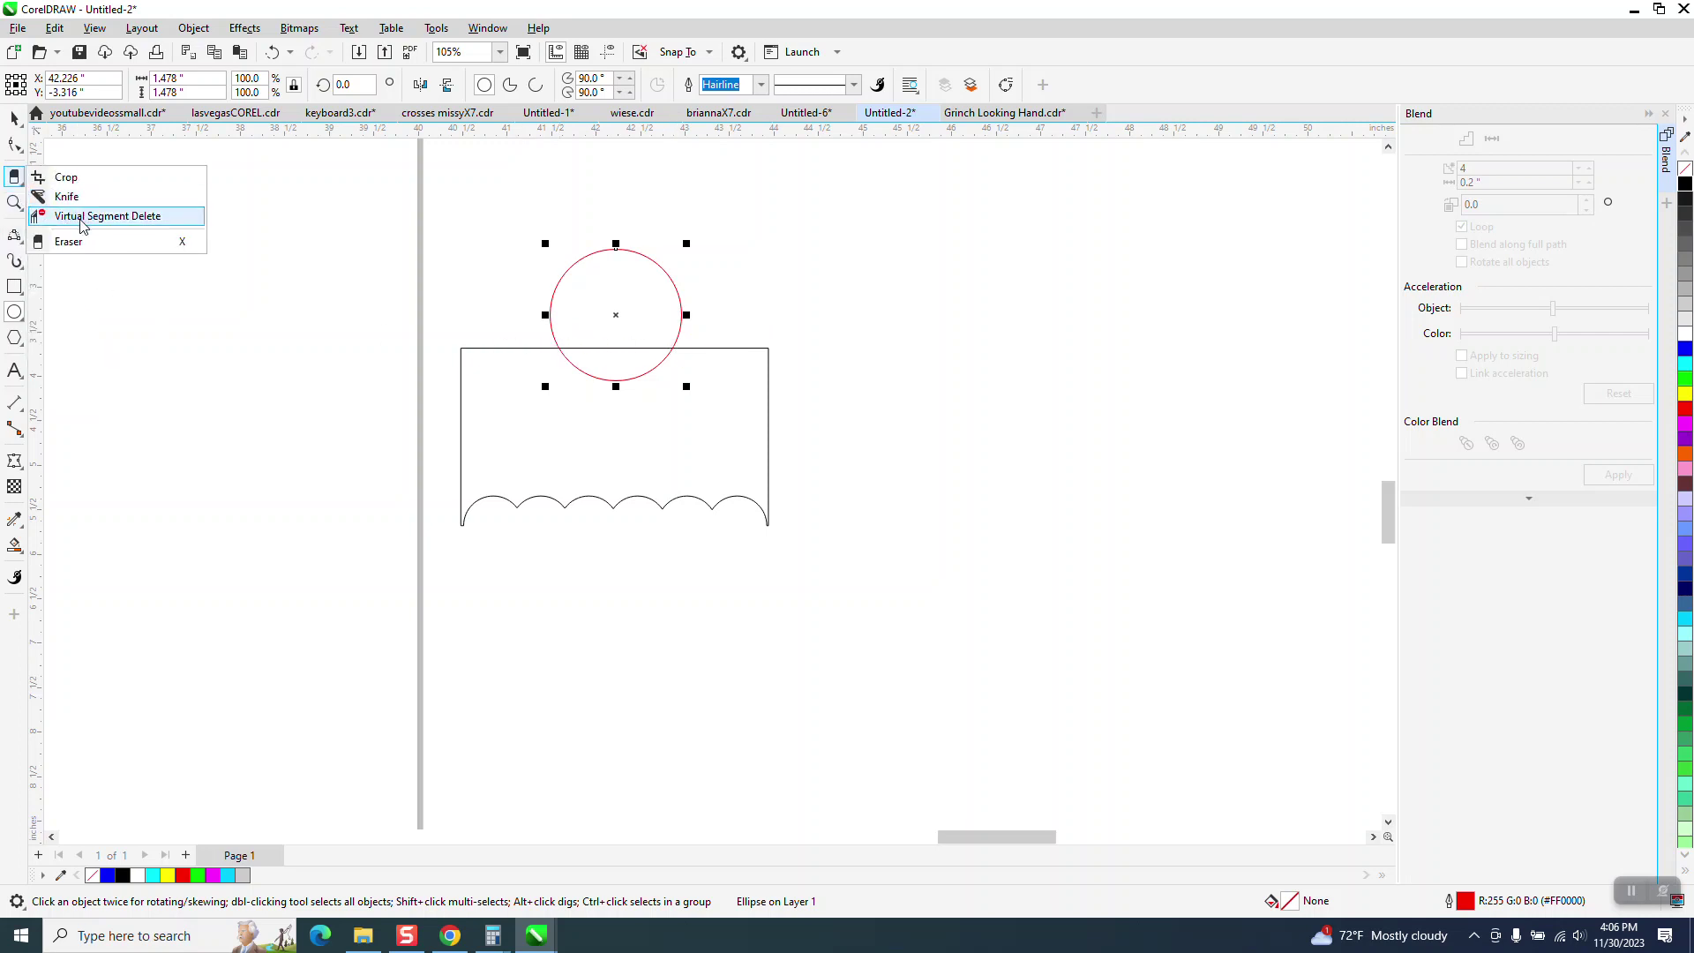
left_click(82, 217)
left_click(578, 366)
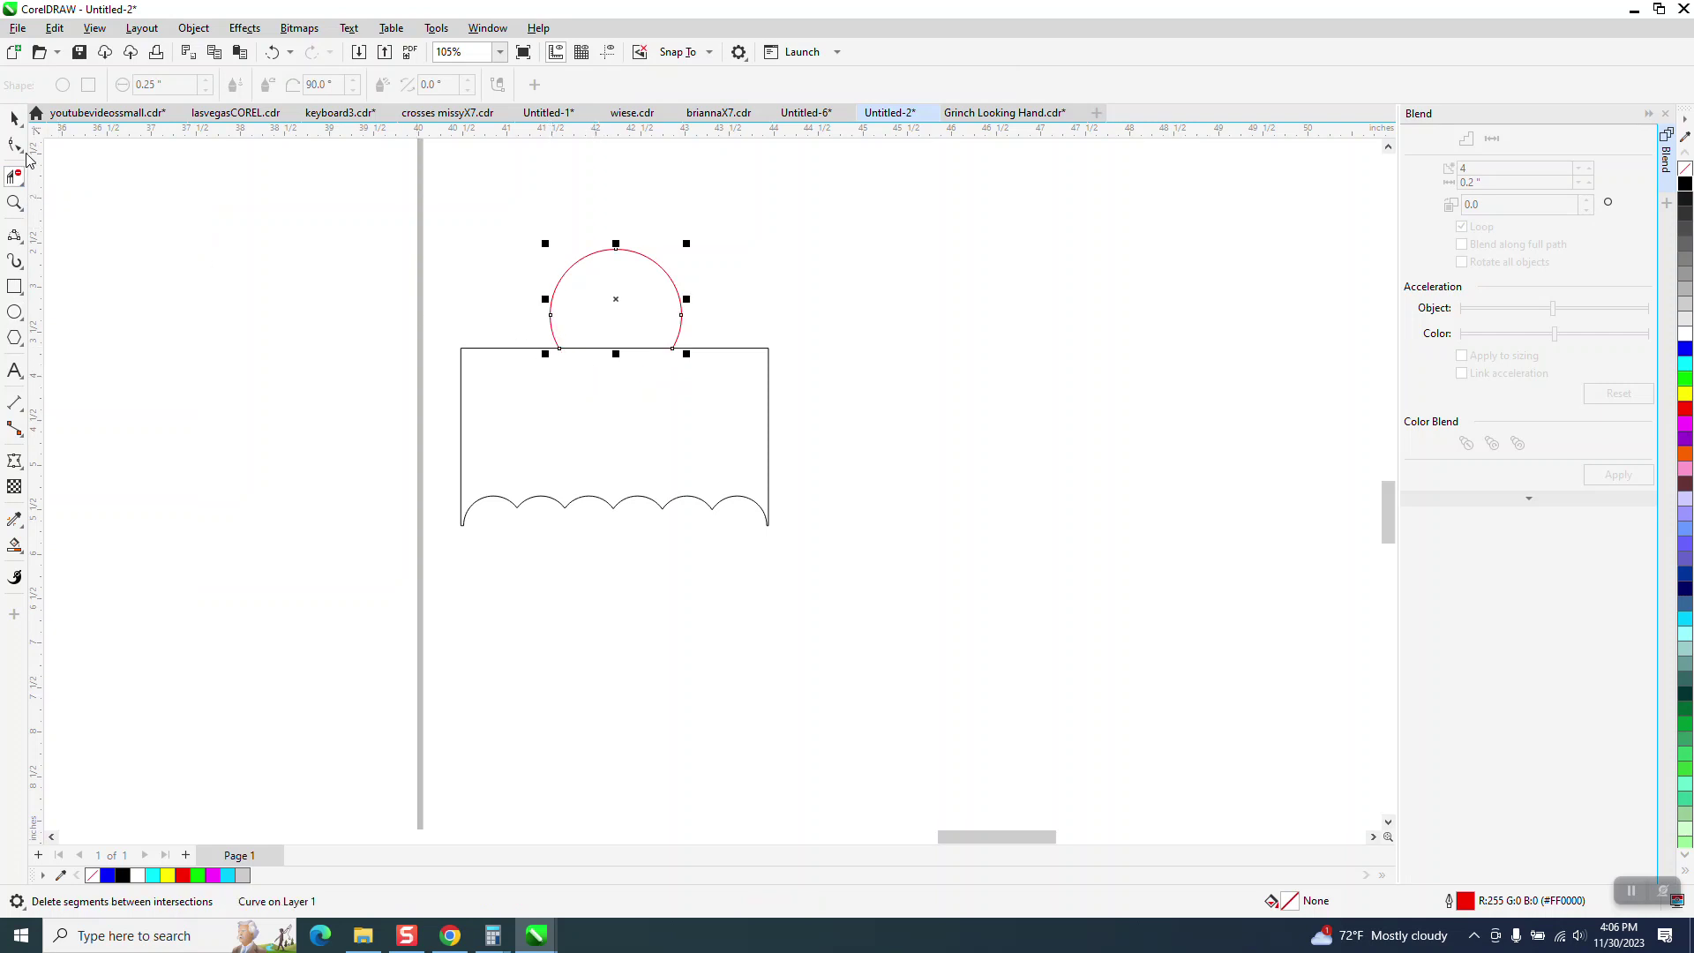
- Set the hanging loop's outline width to 12 pt
left_click(14, 117)
left_click(552, 84)
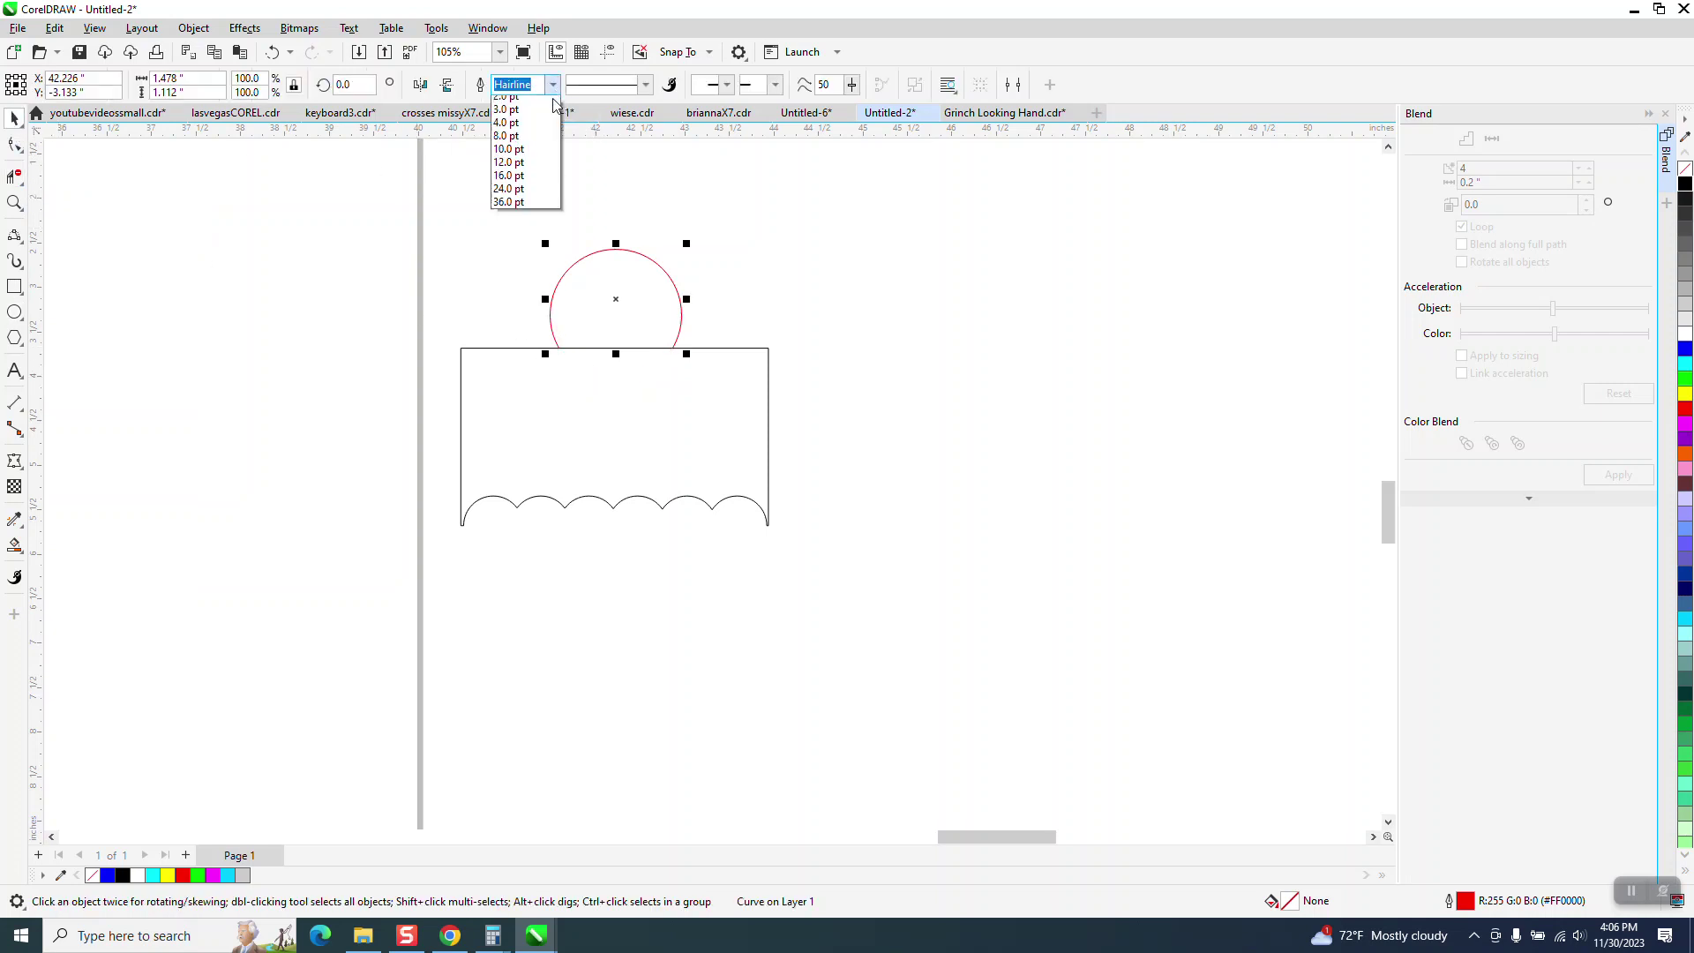
left_click(528, 251)
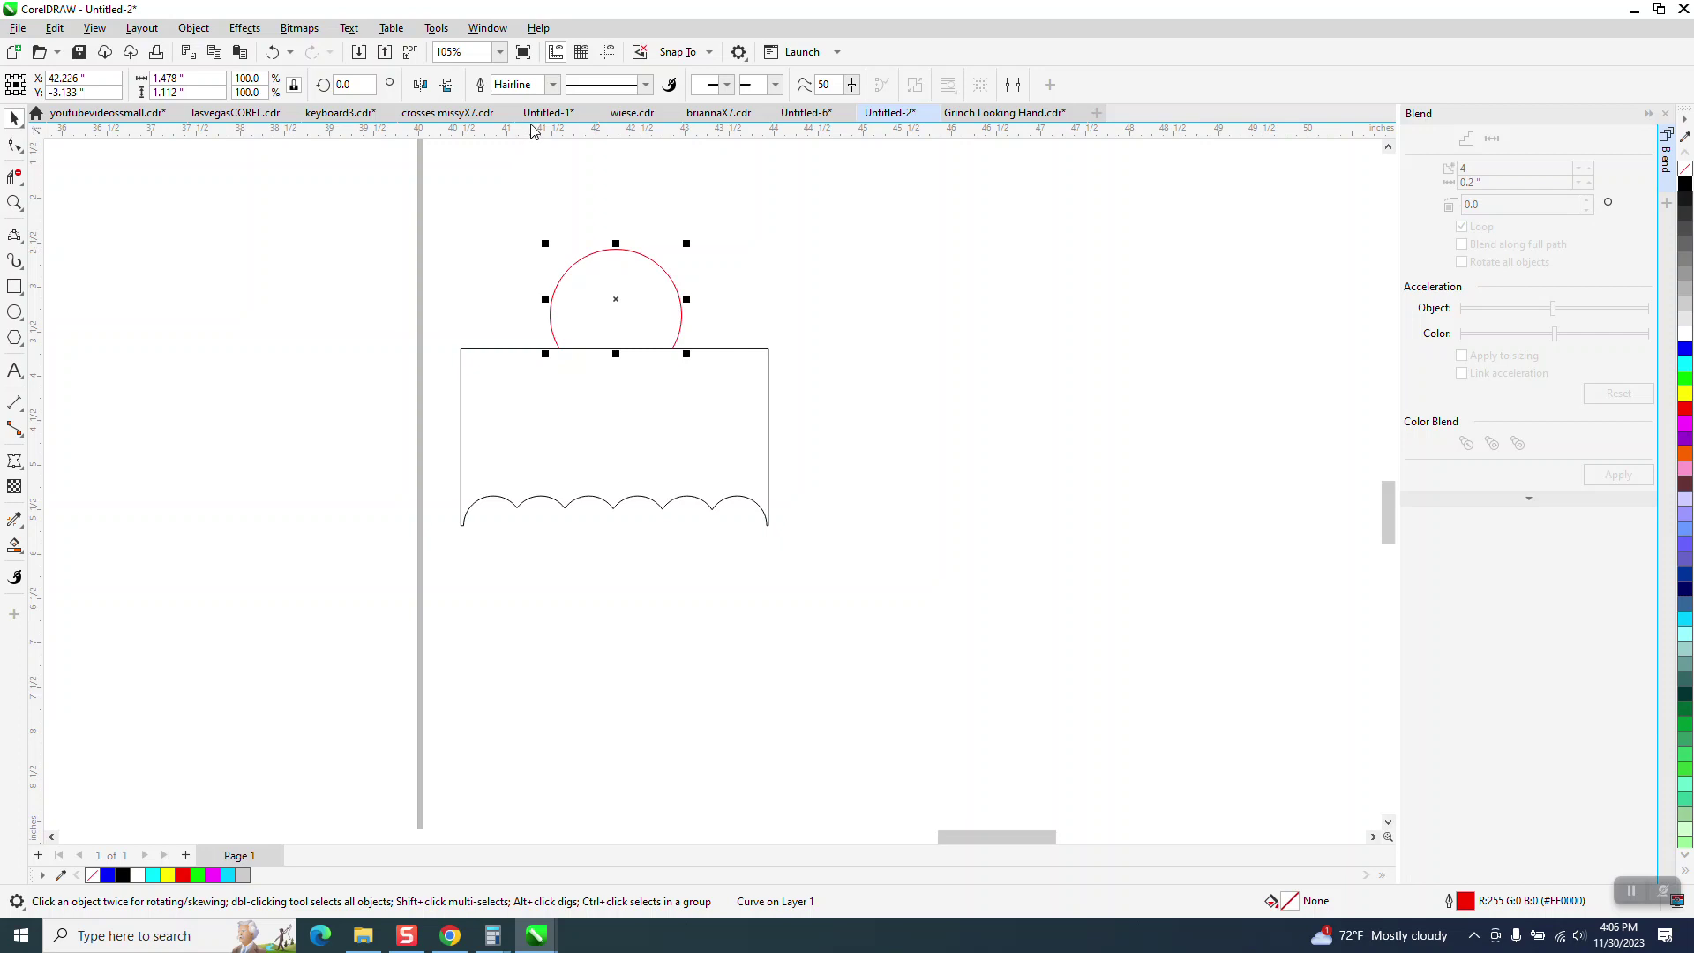
left_click(552, 85)
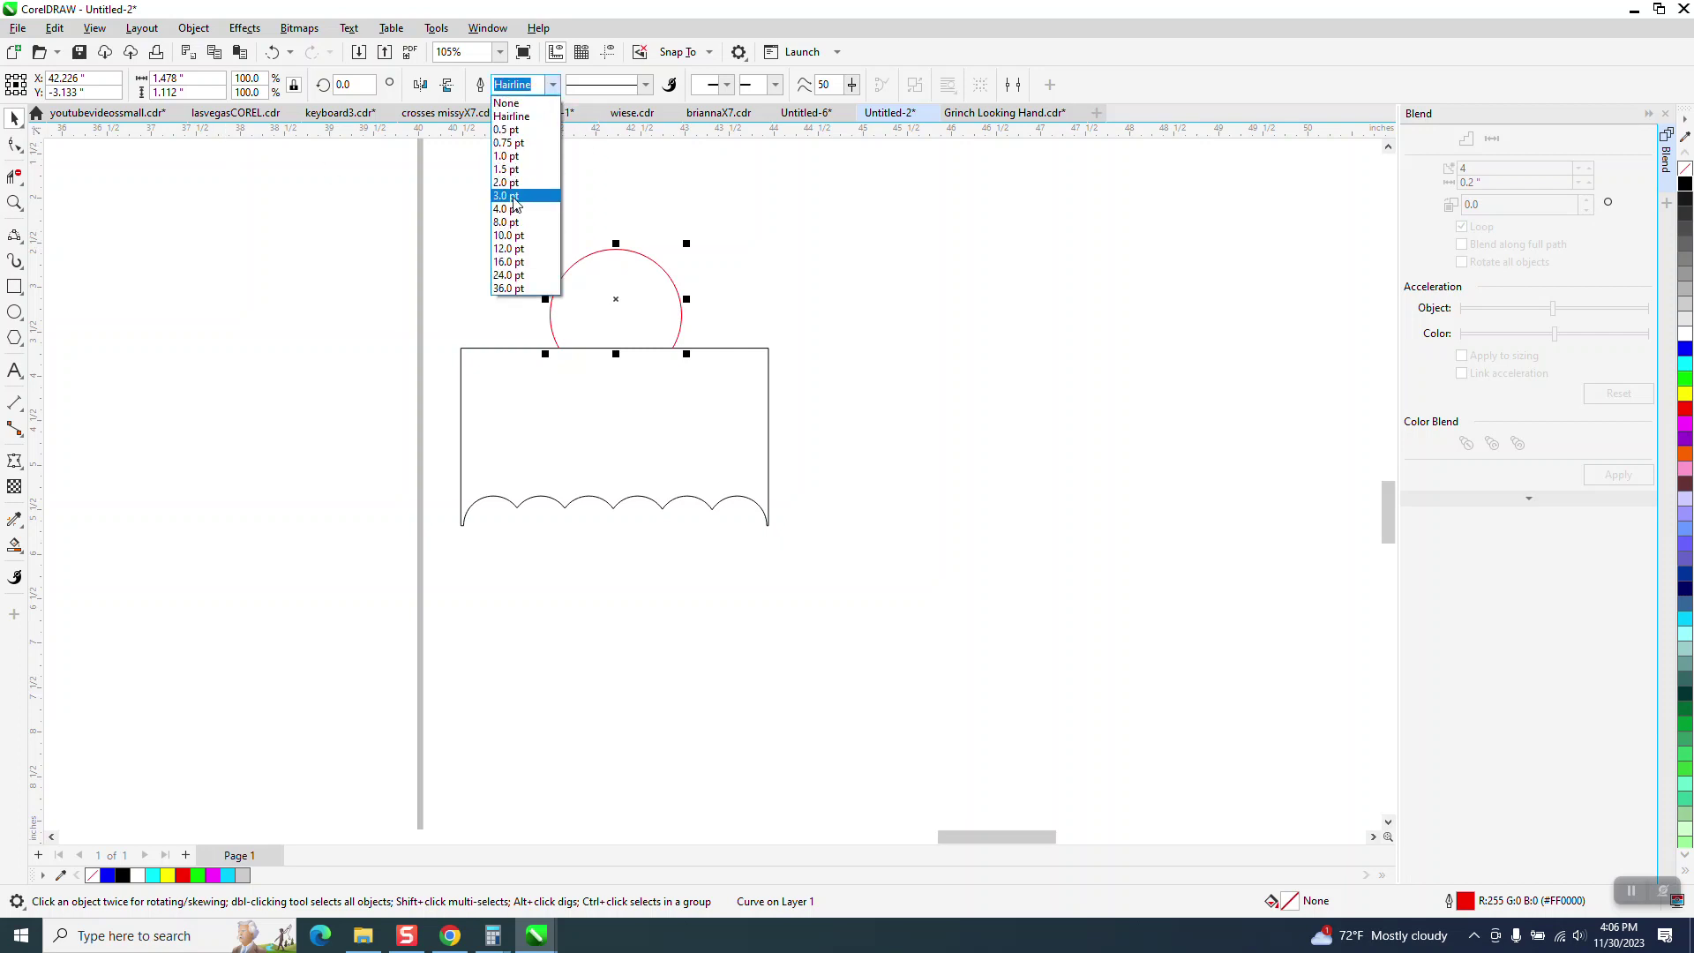
left_click(516, 256)
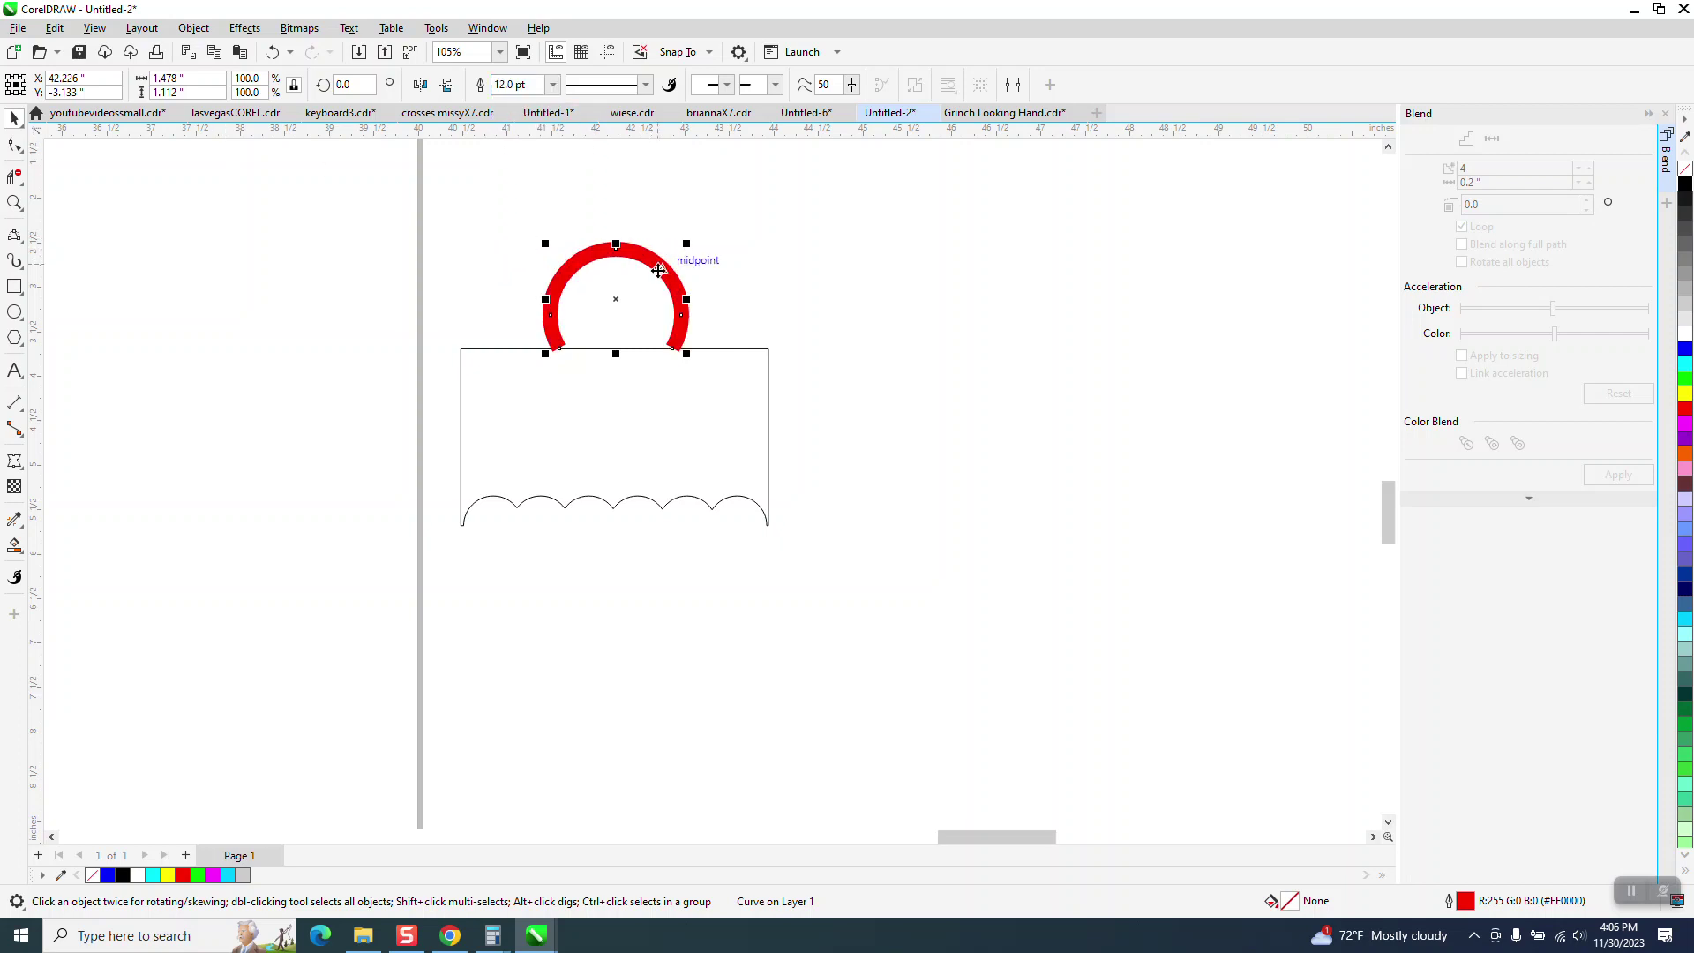
- Move the thick loop slightly down into the cap and convert its outline to an object
left_click_drag(615, 302, 615, 309)
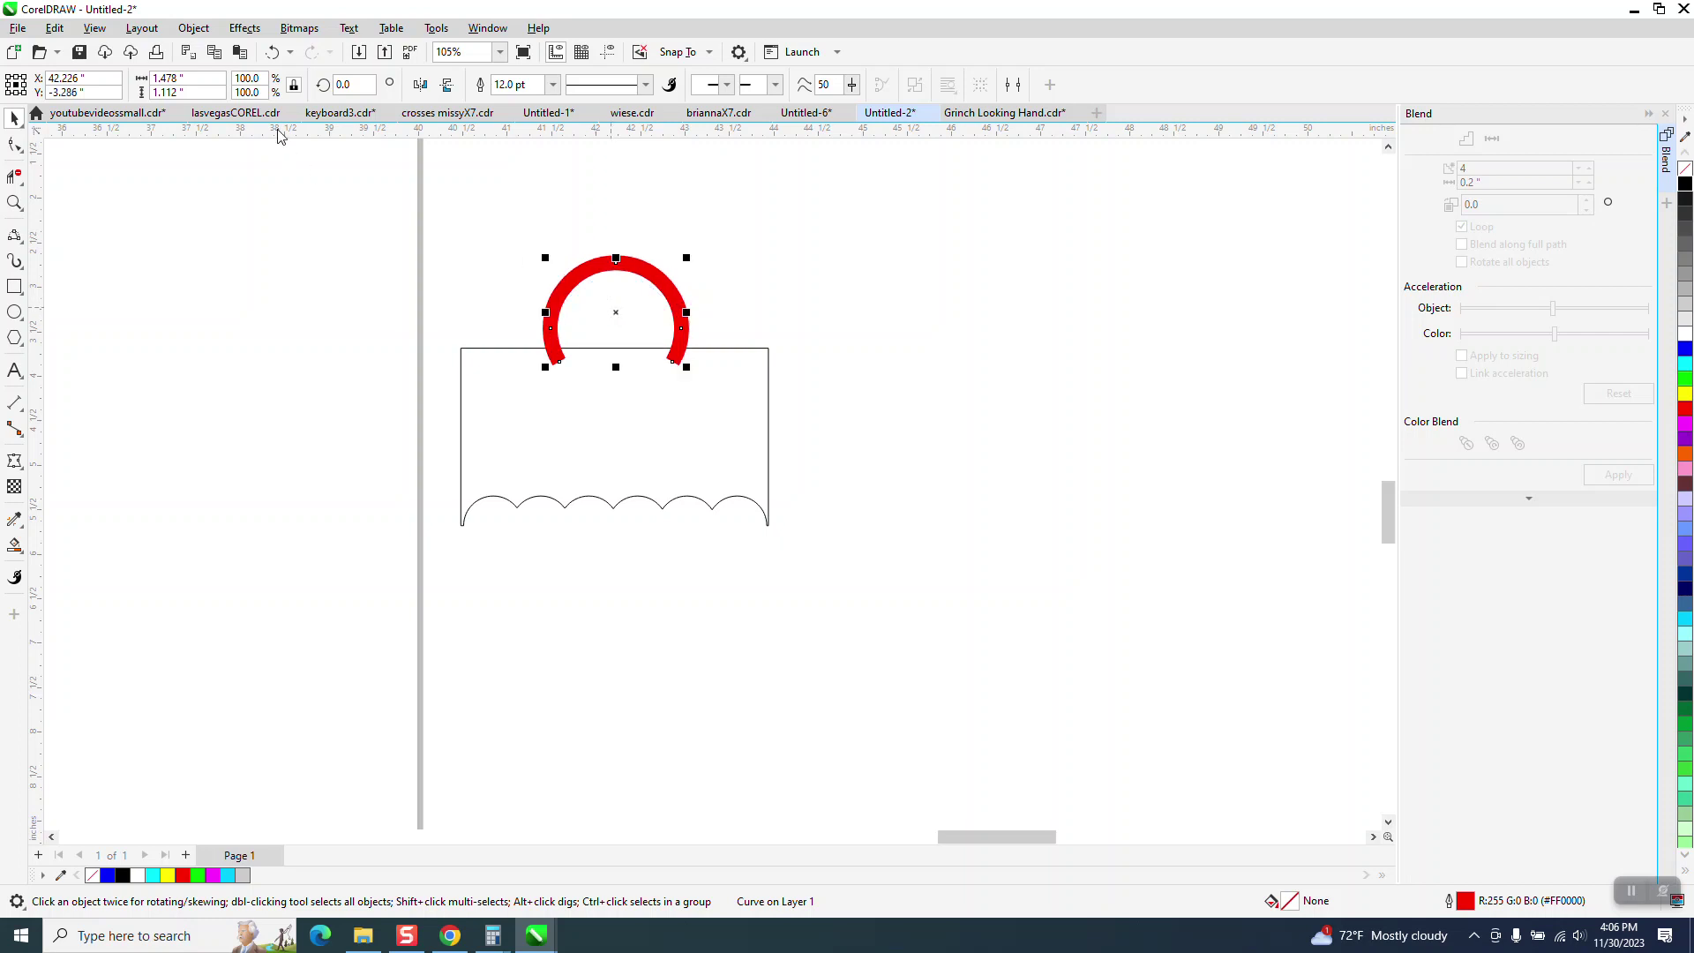
left_click(195, 30)
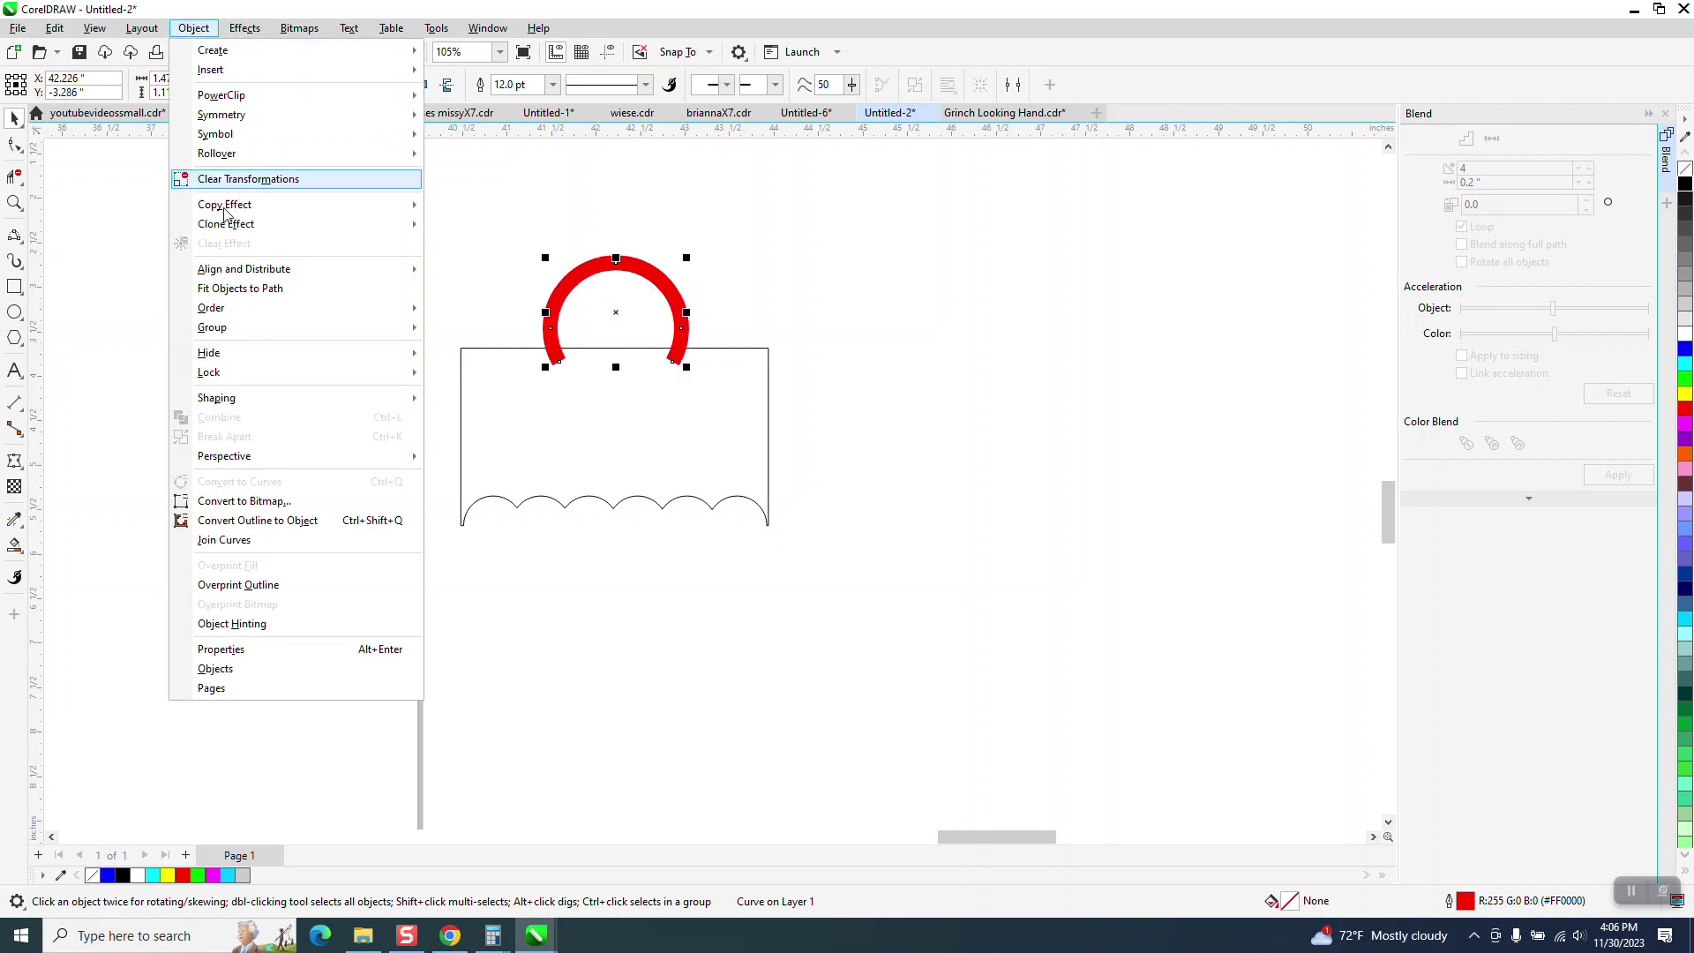
mouse_move(248, 332)
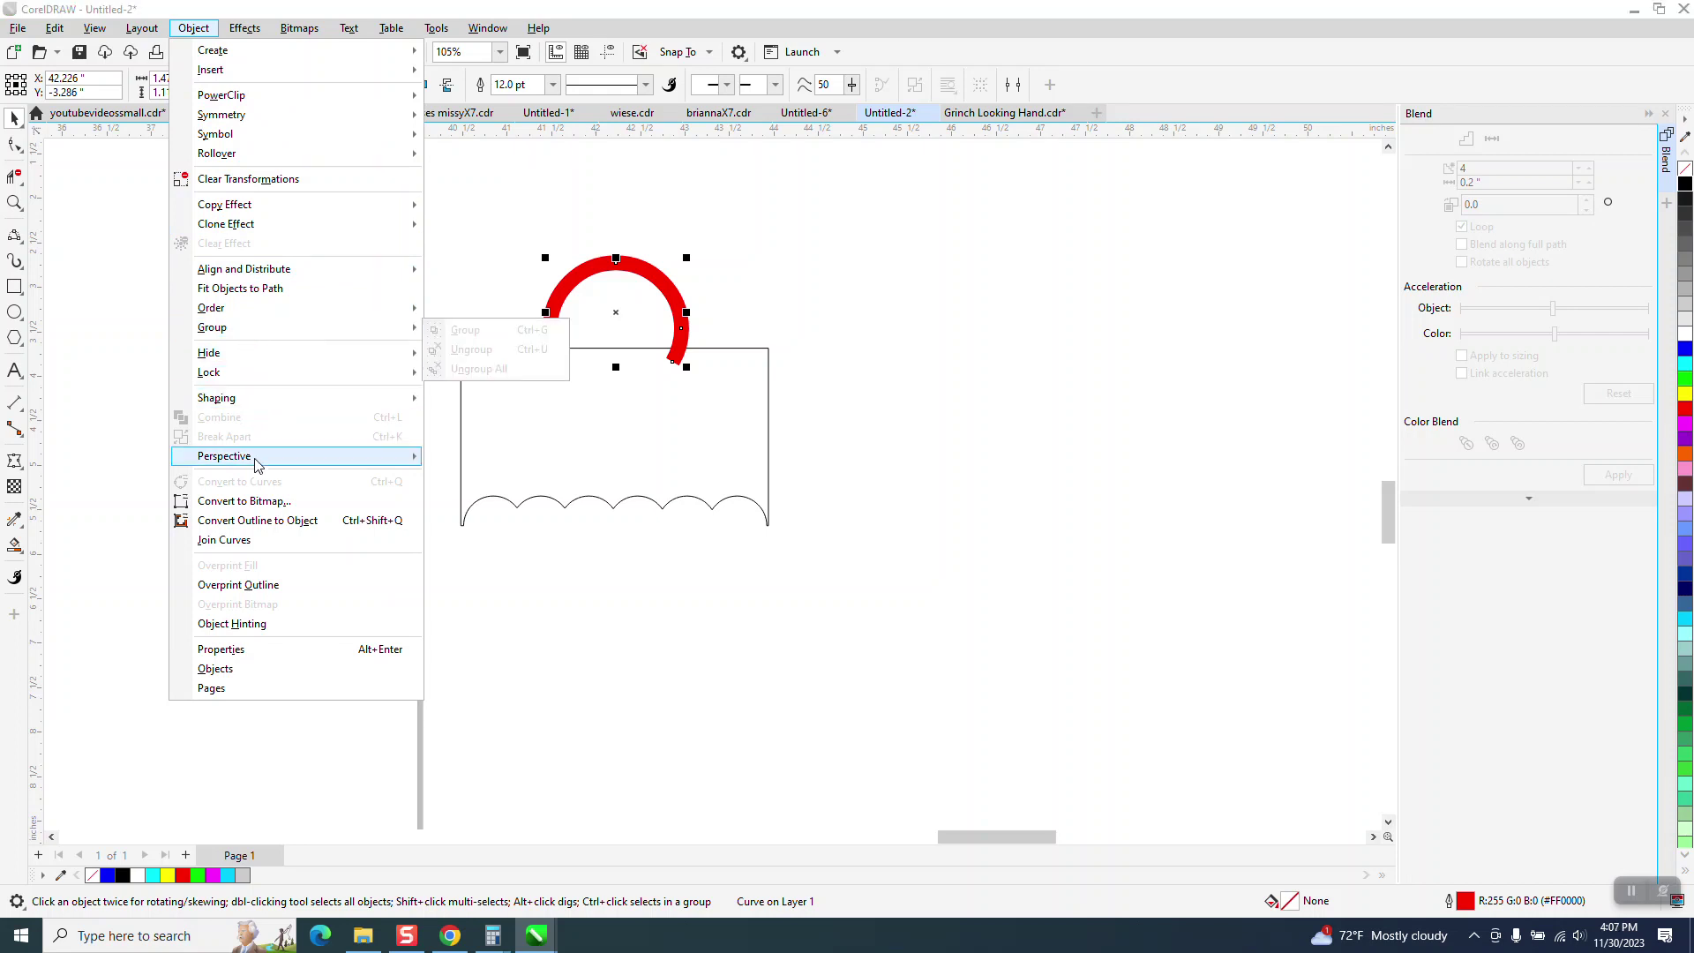
left_click(258, 520)
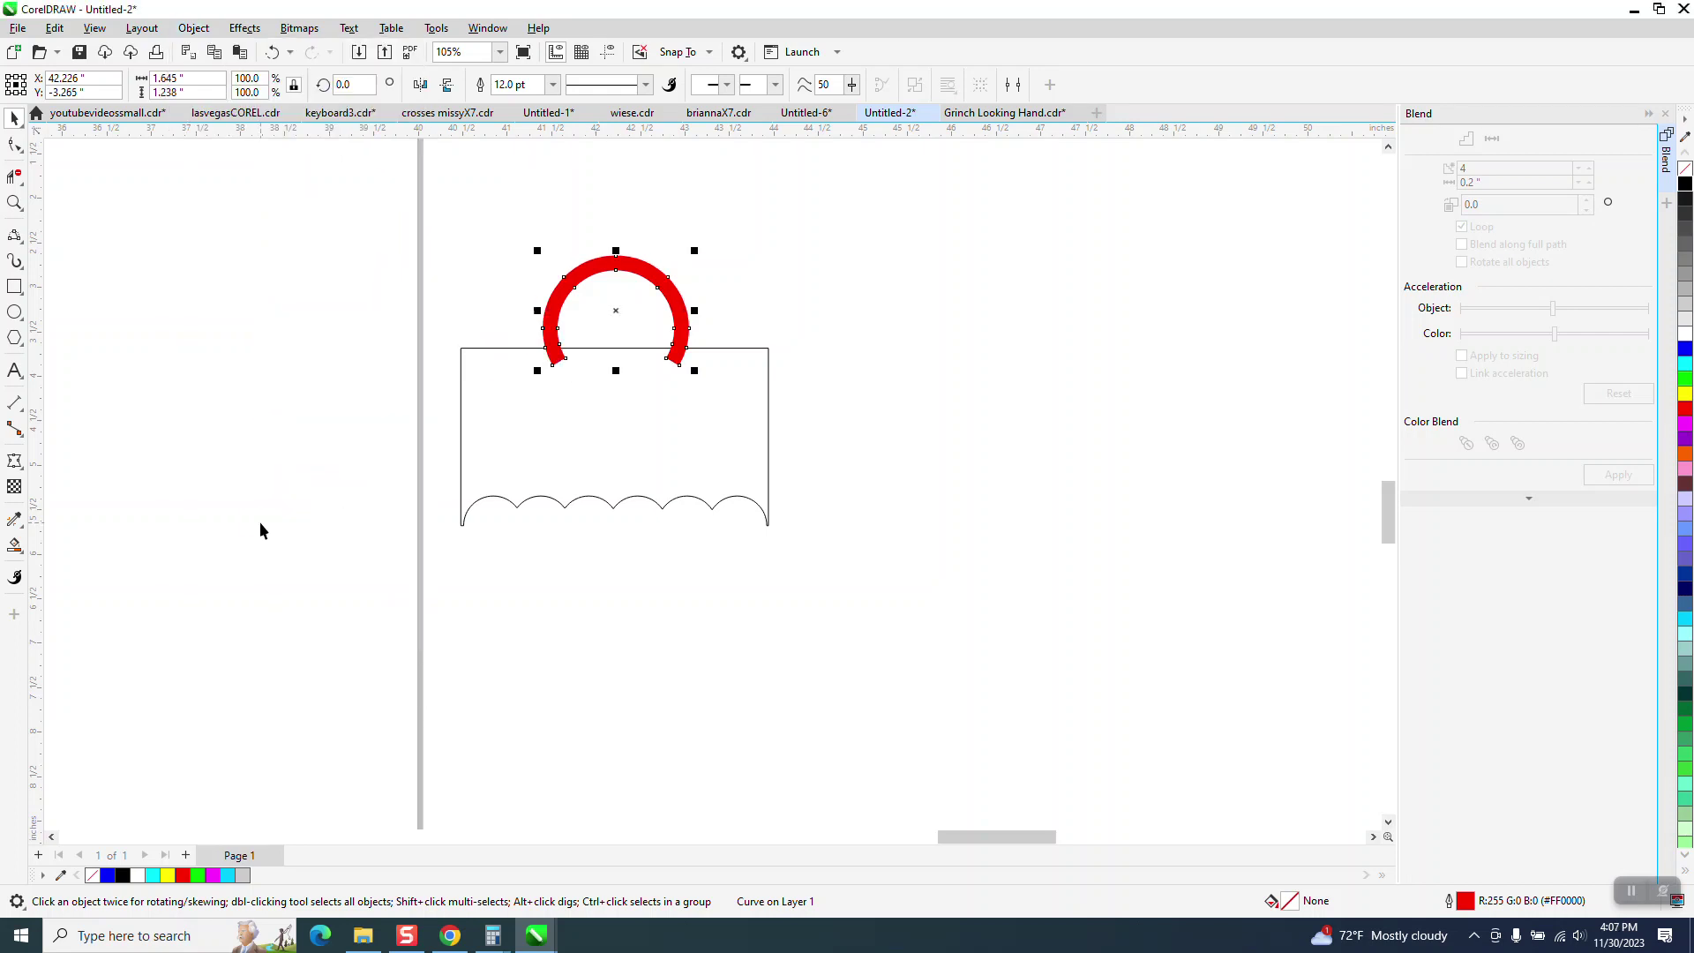
- Give the loop no fill and a black hairline outline, and delete its ends inside the cap with Virtual Segment Delete
left_click(1683, 176)
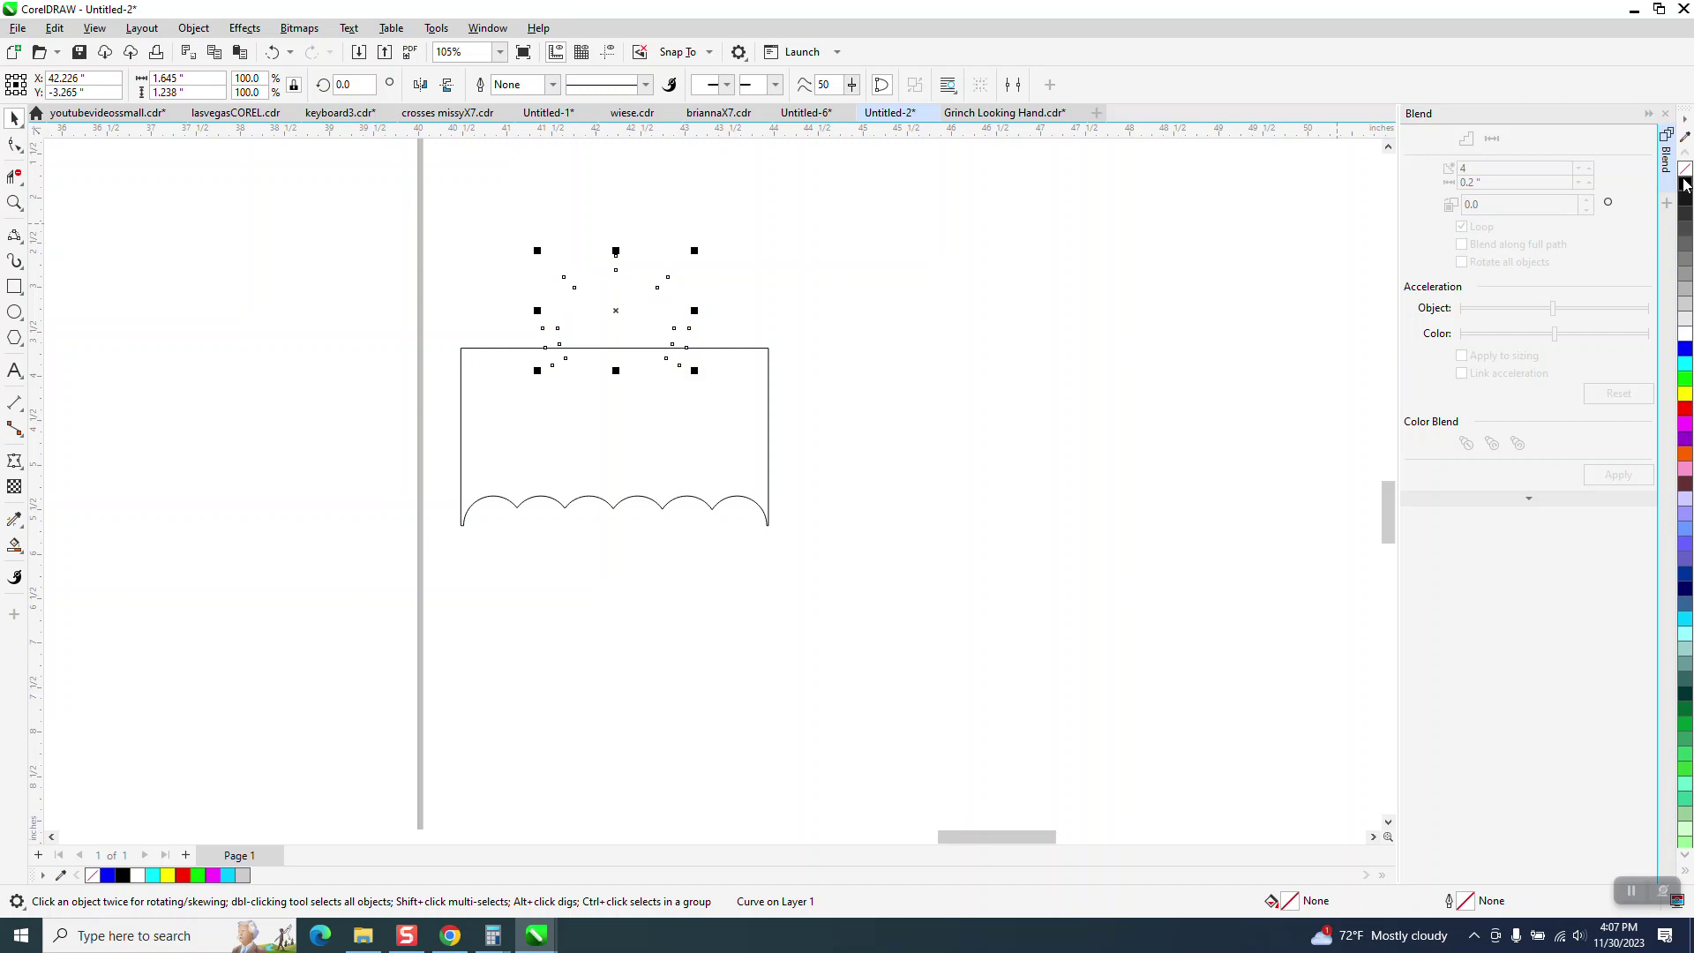
left_click(14, 177)
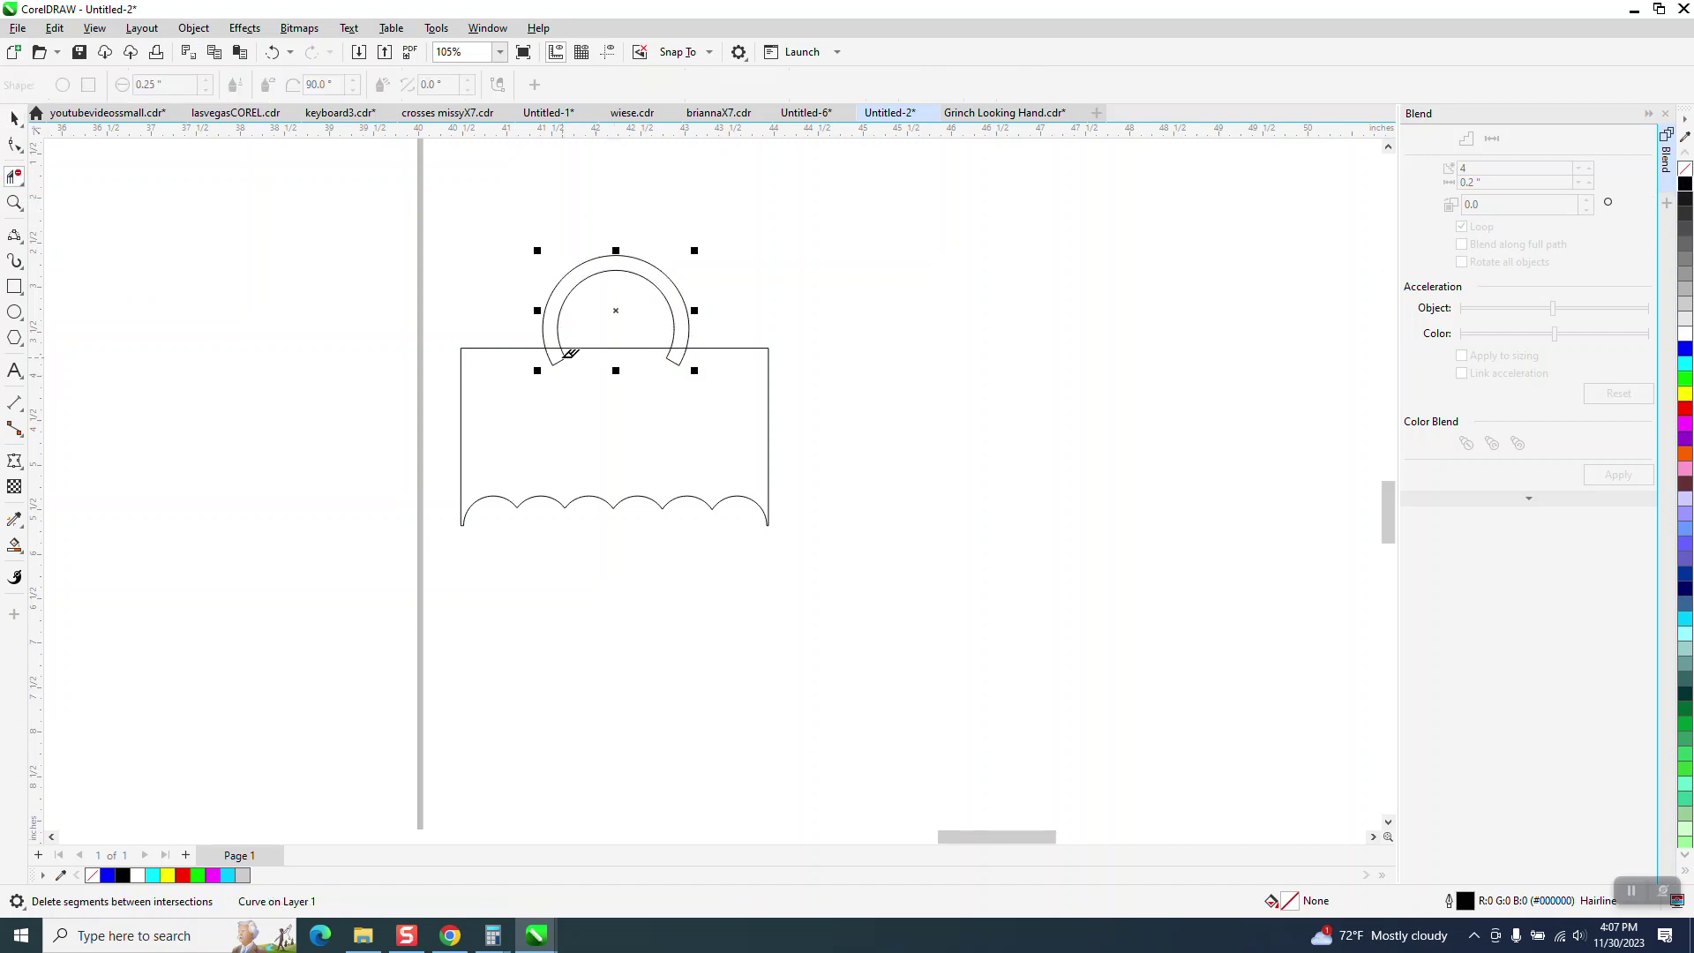
left_click_drag(540, 367, 692, 359)
- Use Smart Fill to fill the scalloped cap area below the loop with bright green
scroll(746, 445, "down", 8)
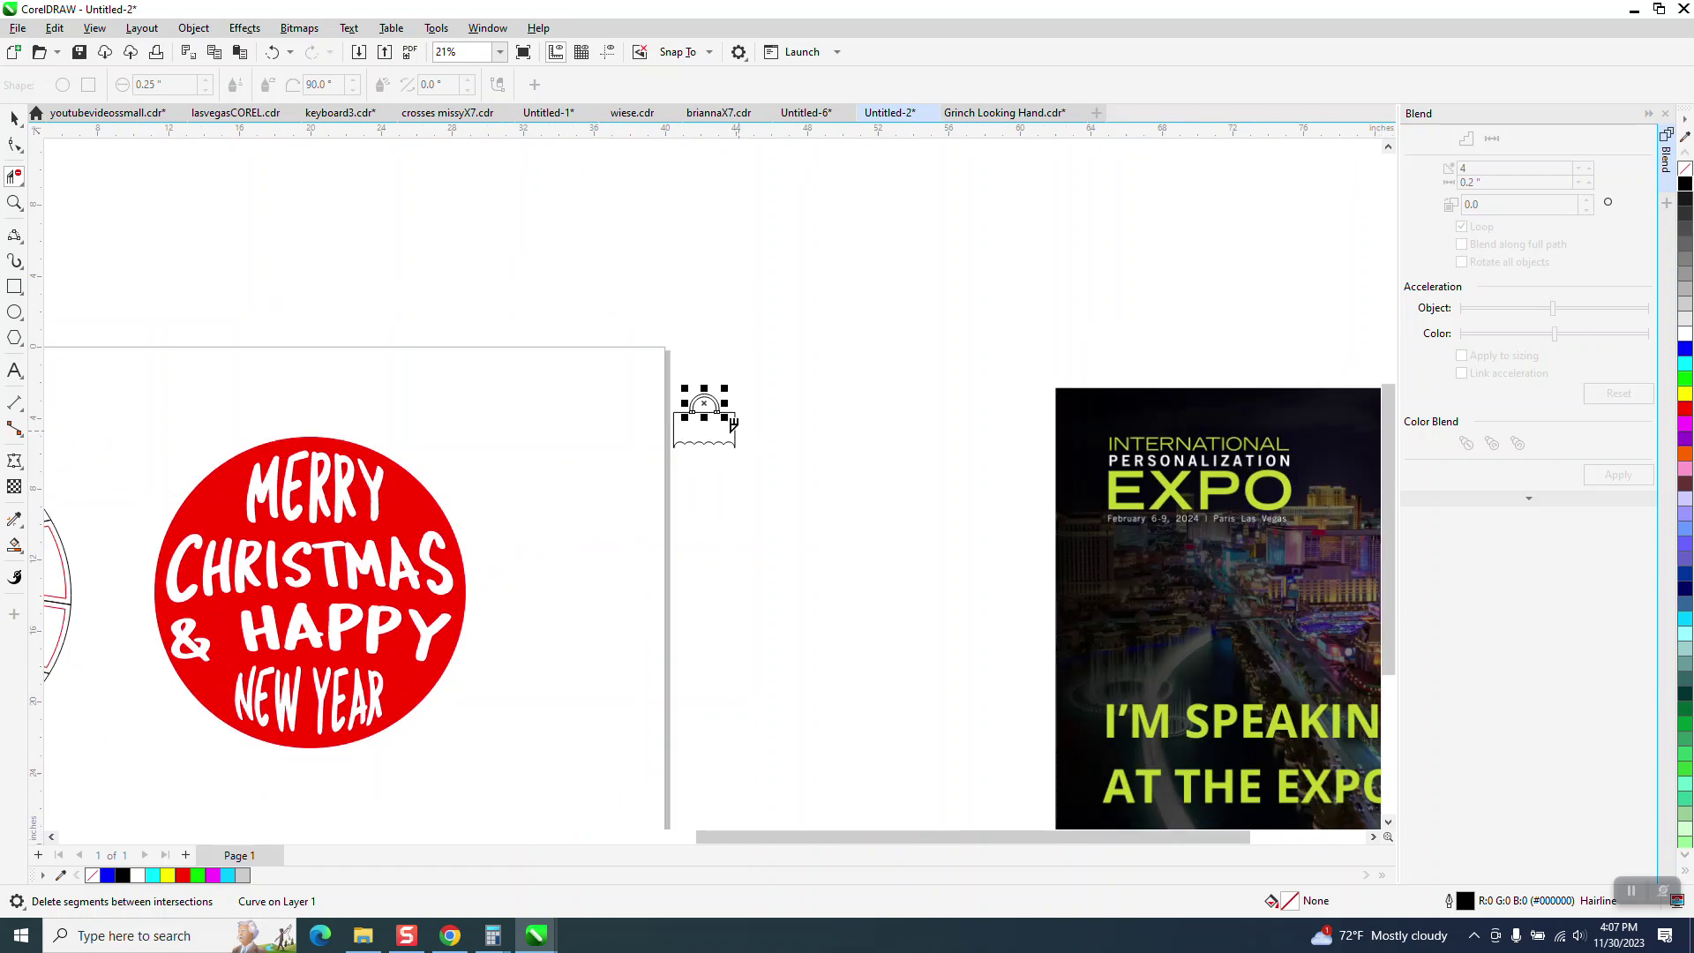
scroll(745, 432, "down", 3)
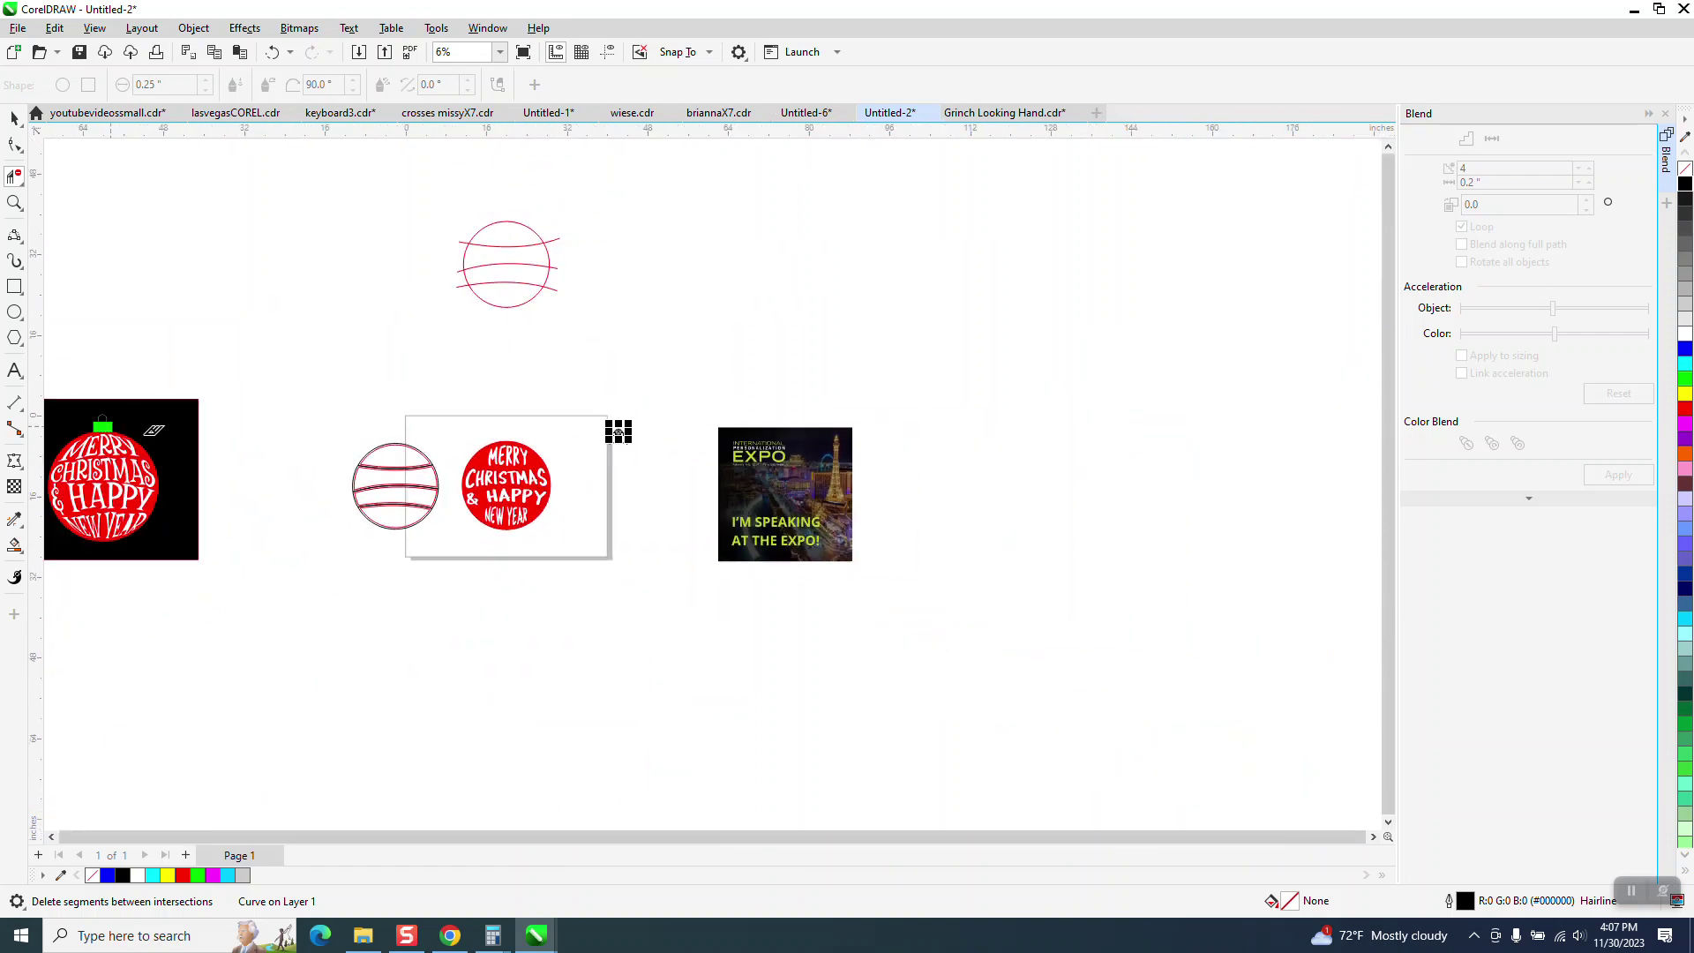
left_click(14, 202)
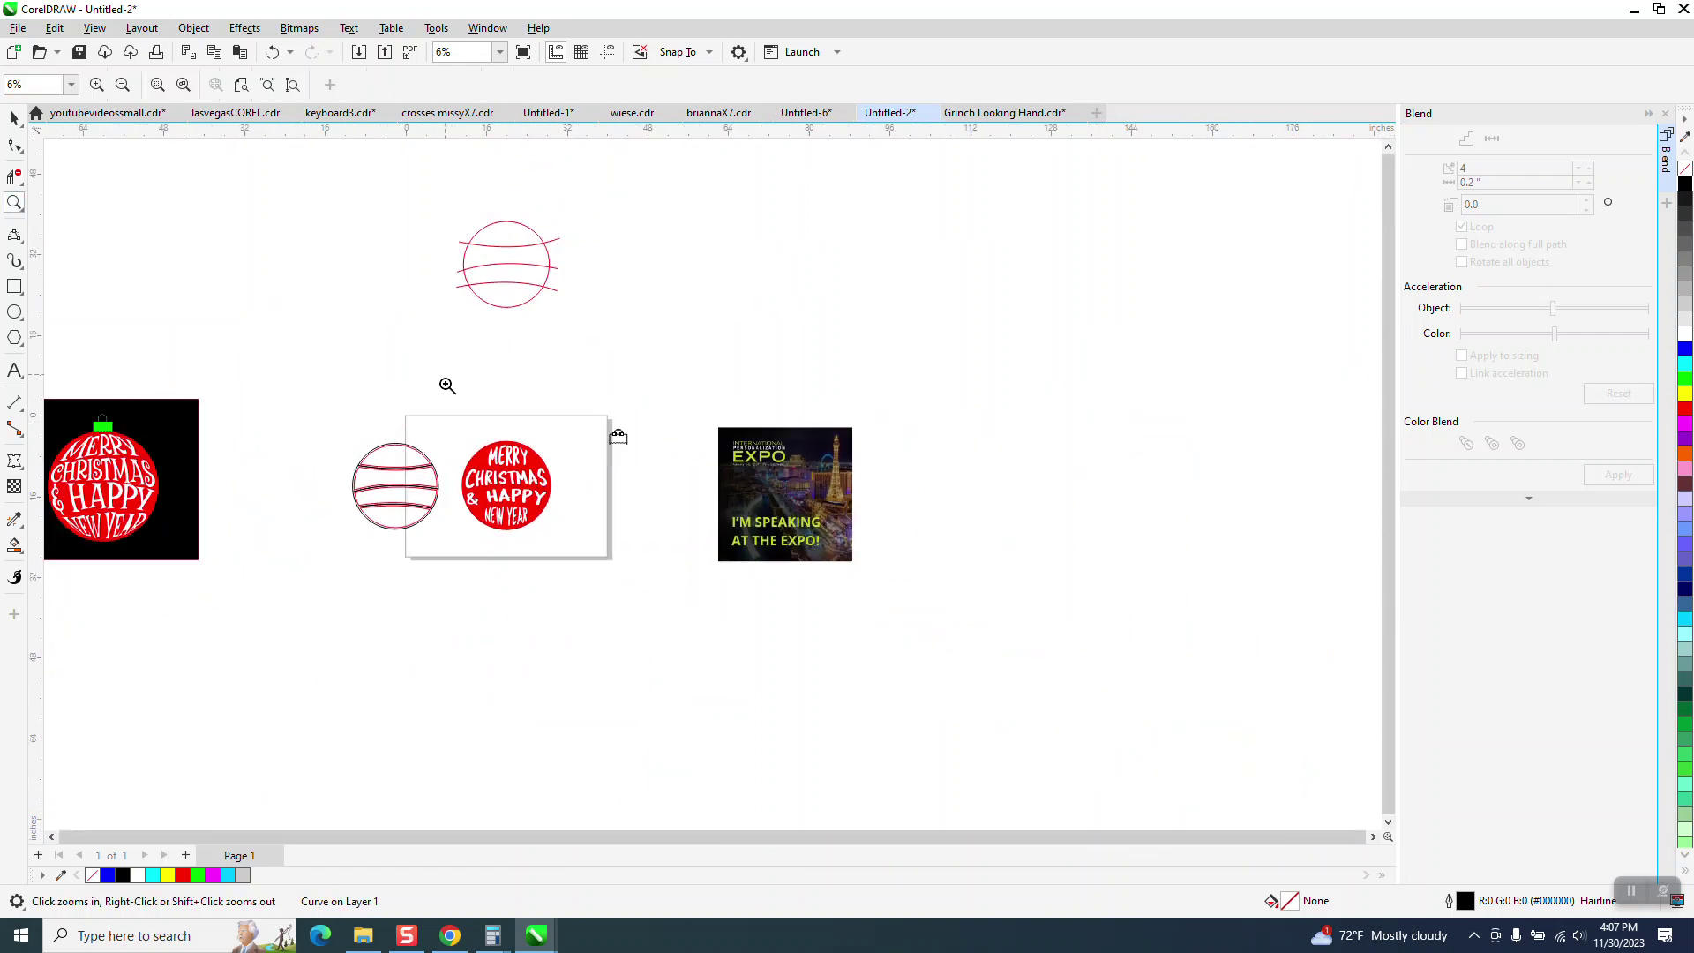
left_click_drag(447, 382, 824, 565)
left_click(14, 117)
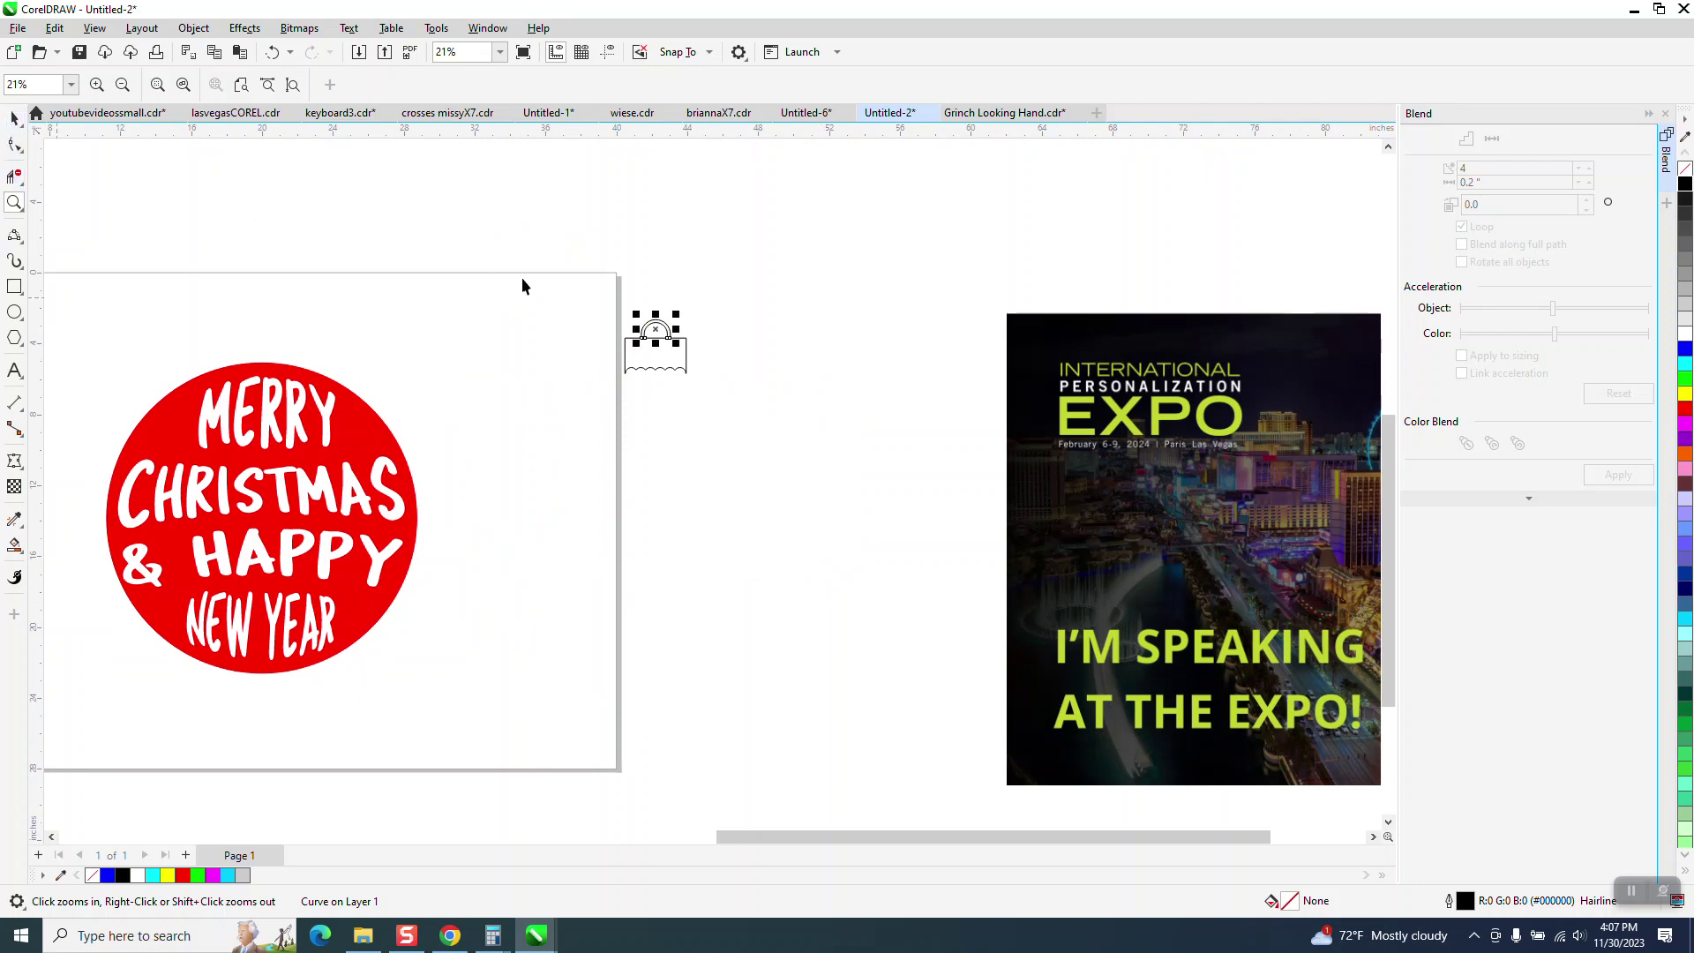
left_click(13, 545)
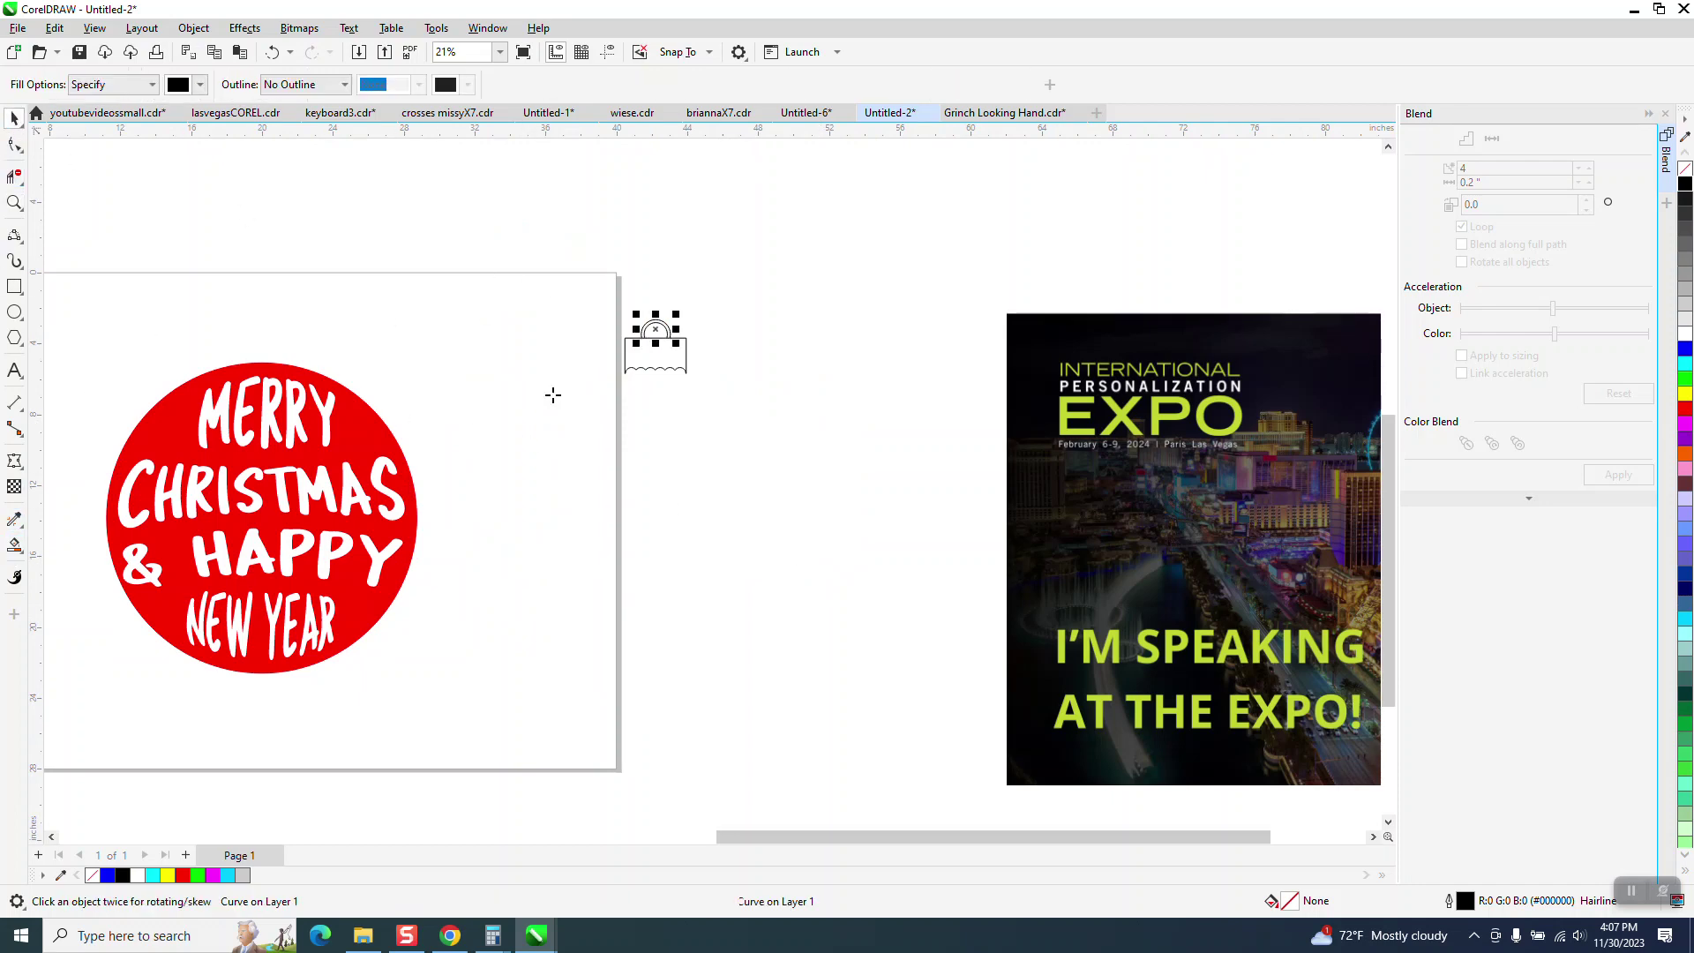
left_click(202, 84)
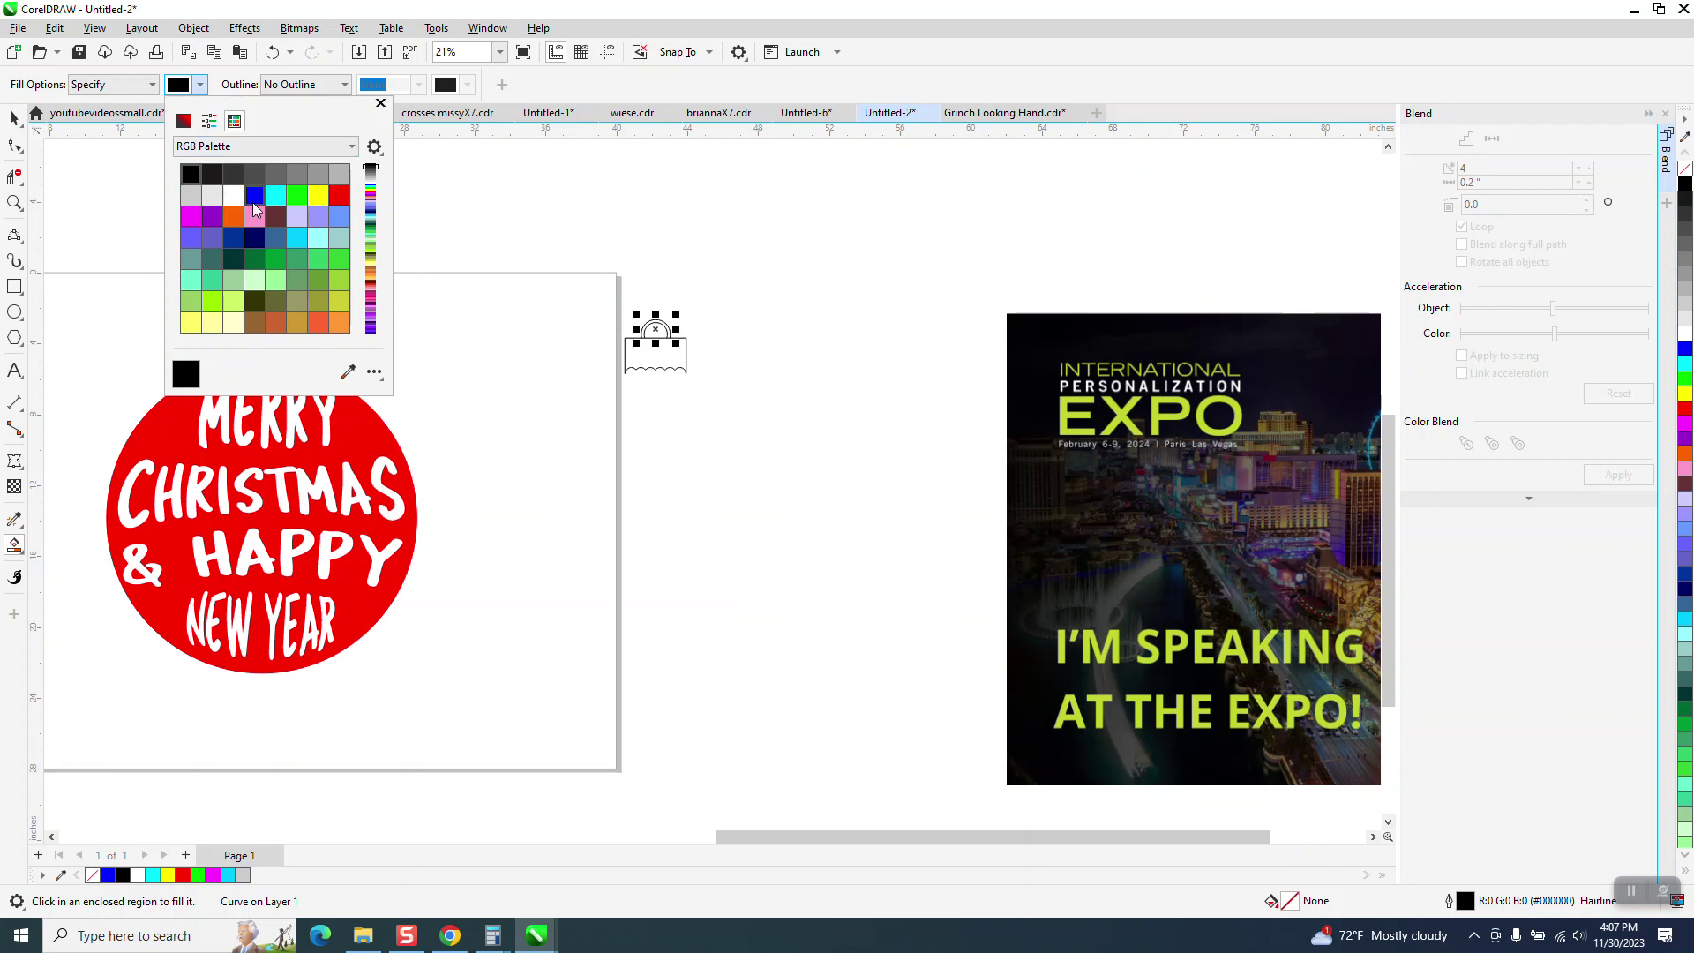
left_click(295, 196)
left_click(658, 351)
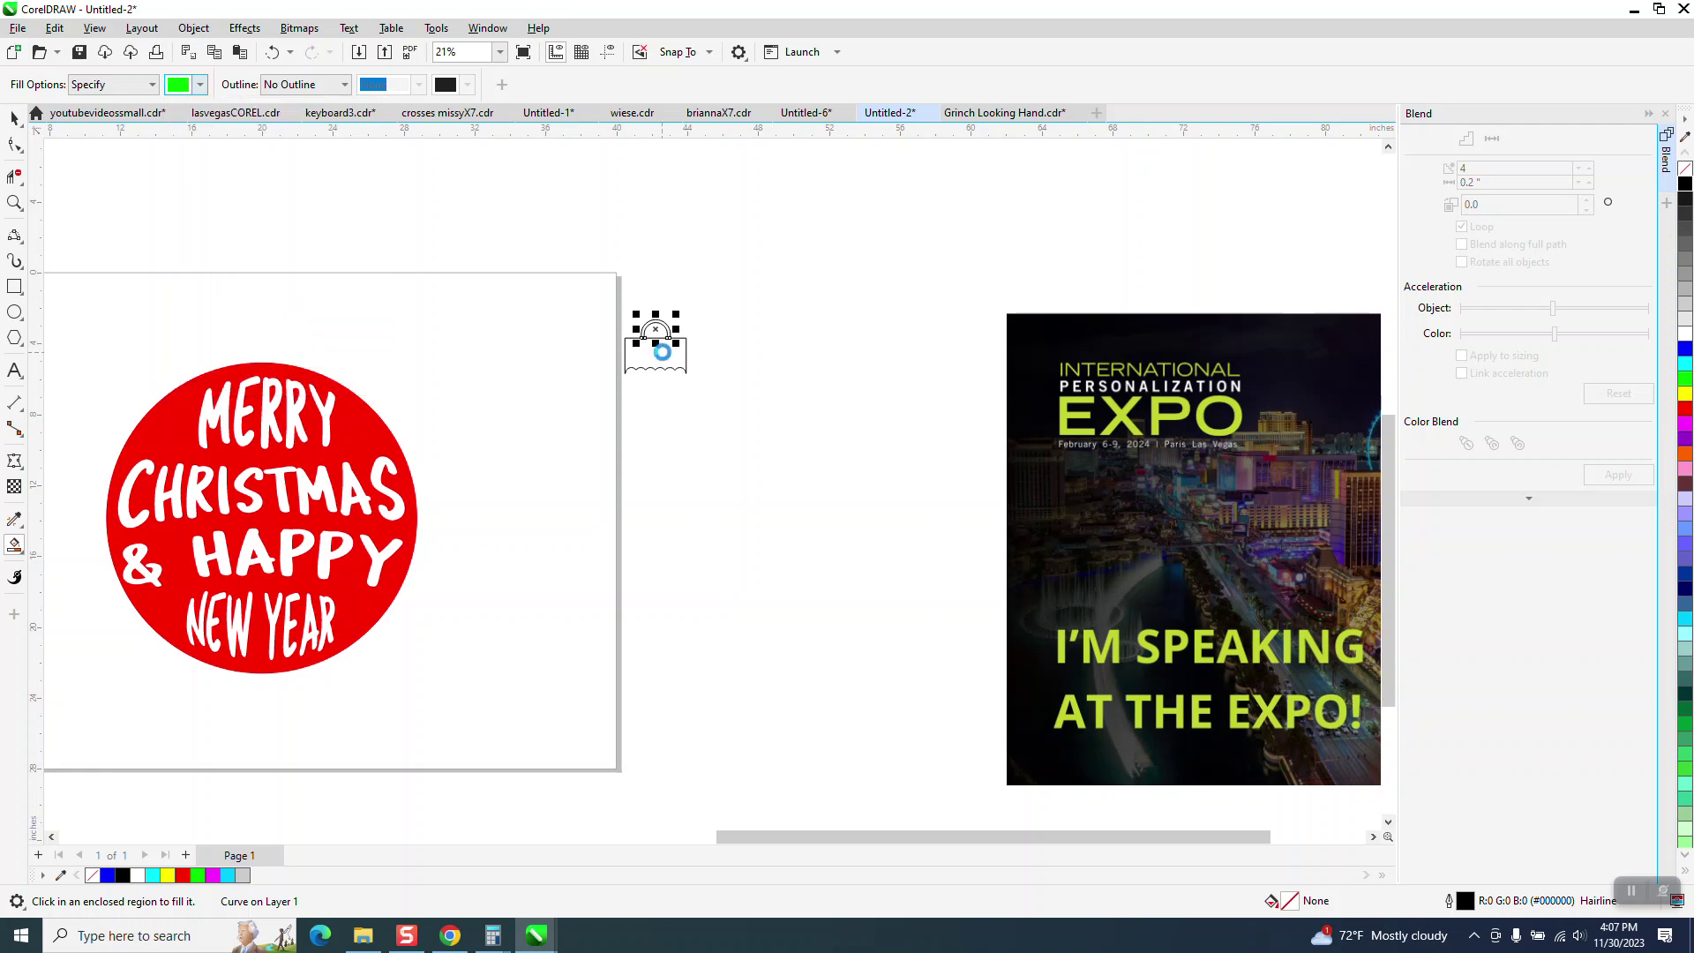
- Select the green cap together with its loop and move them onto the top of the red ball
left_click(18, 121)
left_click_drag(582, 280, 840, 413)
key("Left")
- Draw a rectangle about 25.8 by 23.2 inches around the whole ornament
left_click(15, 203)
right_click(405, 333)
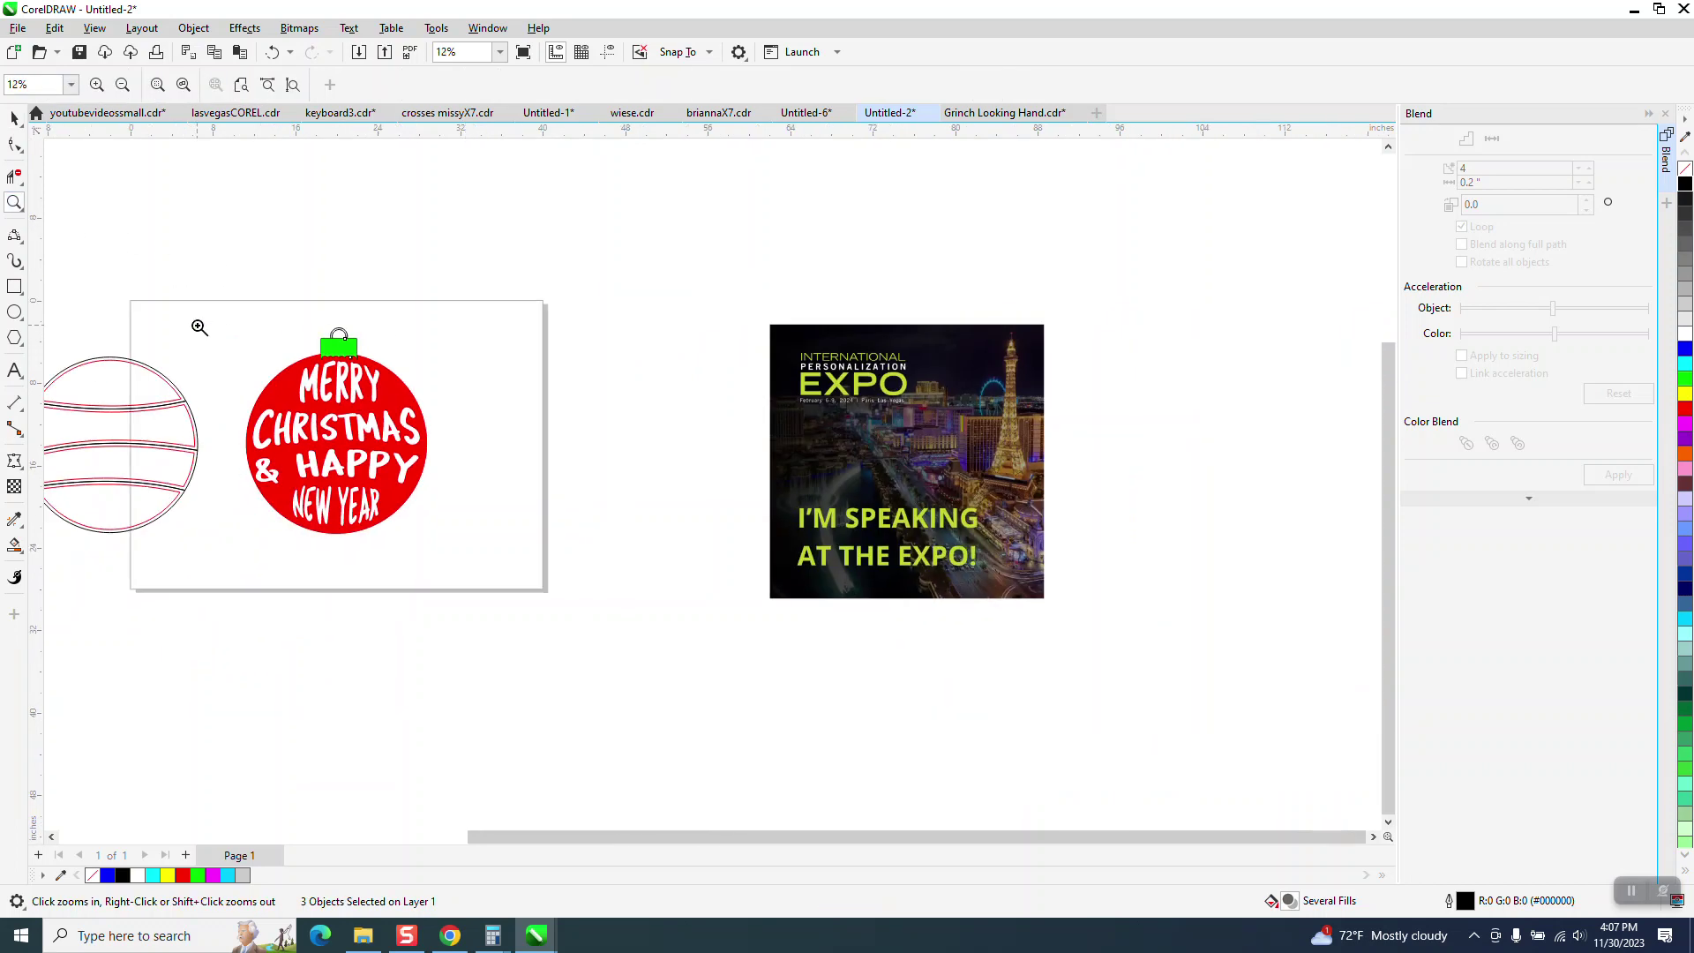
left_click(15, 287)
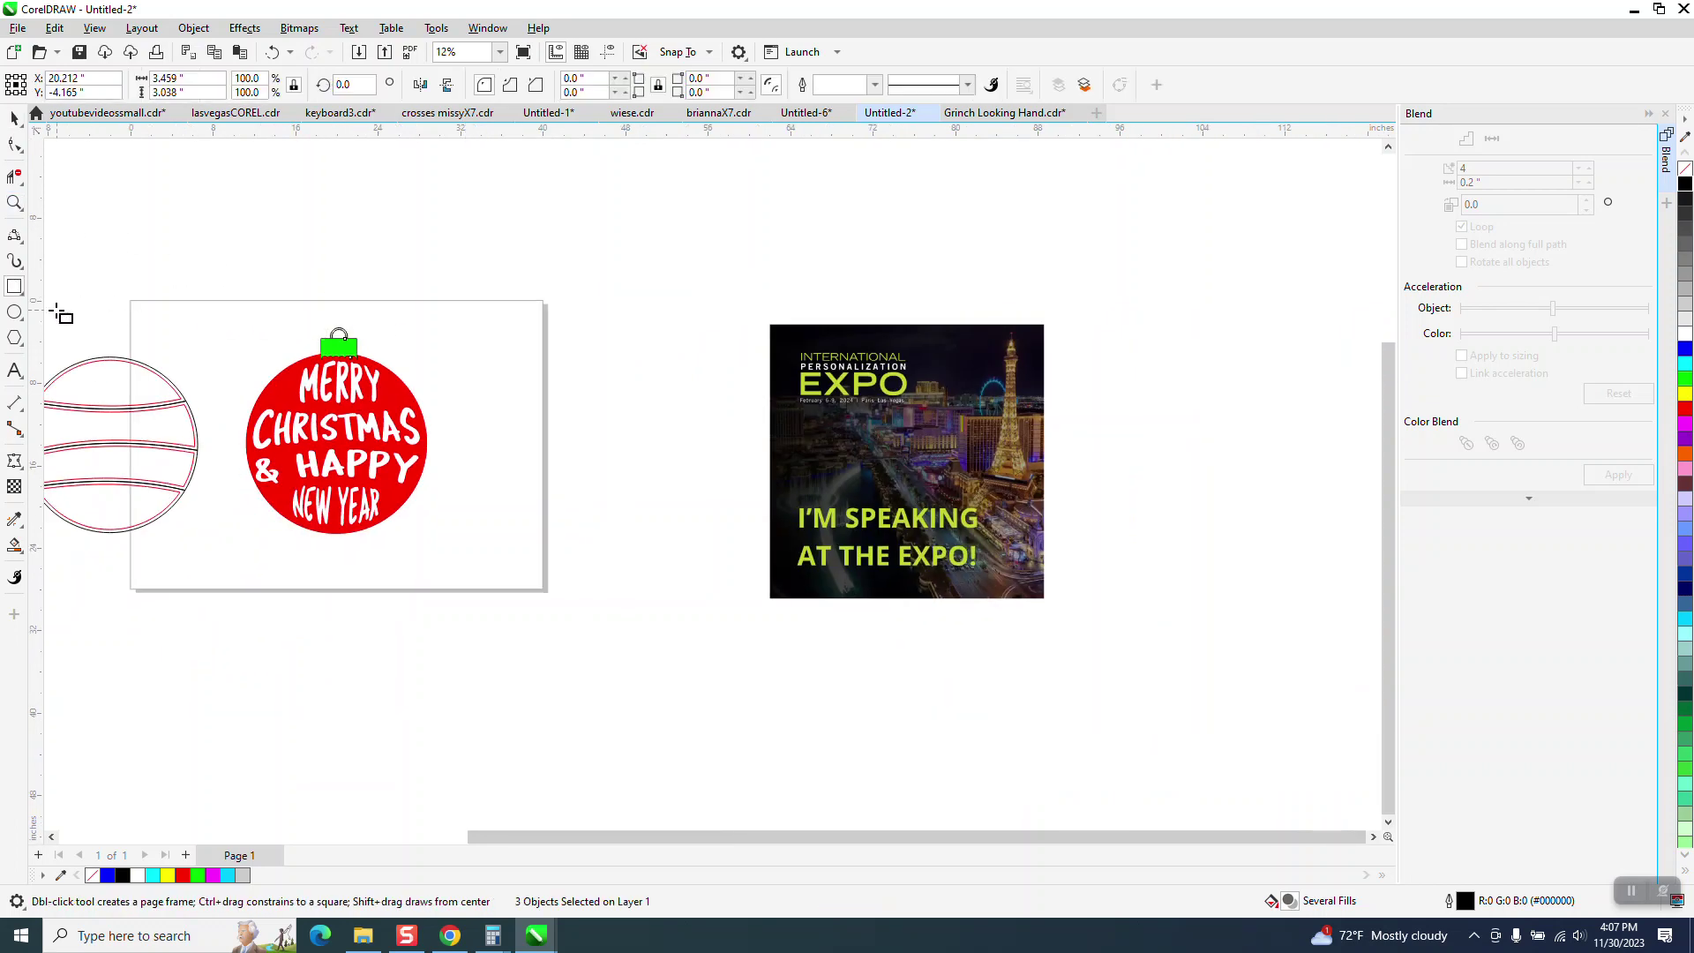
left_click_drag(211, 310, 477, 549)
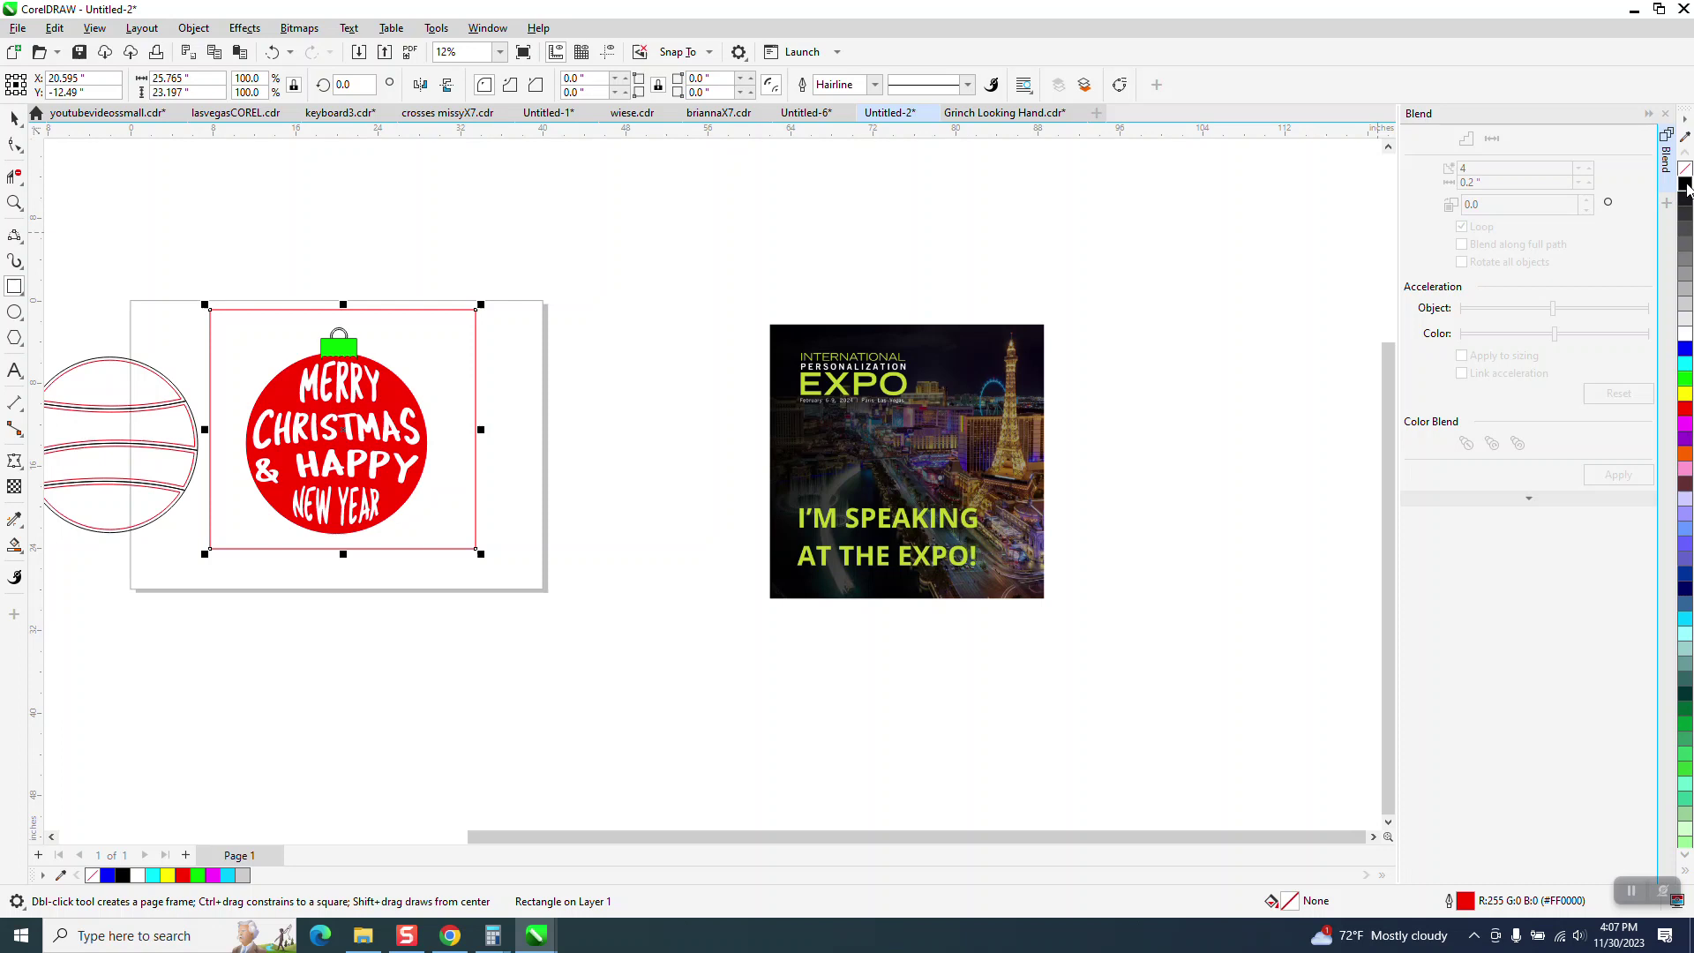
- Use Smart Fill to fill the rectangle's area around the ornament with black
left_click(14, 545)
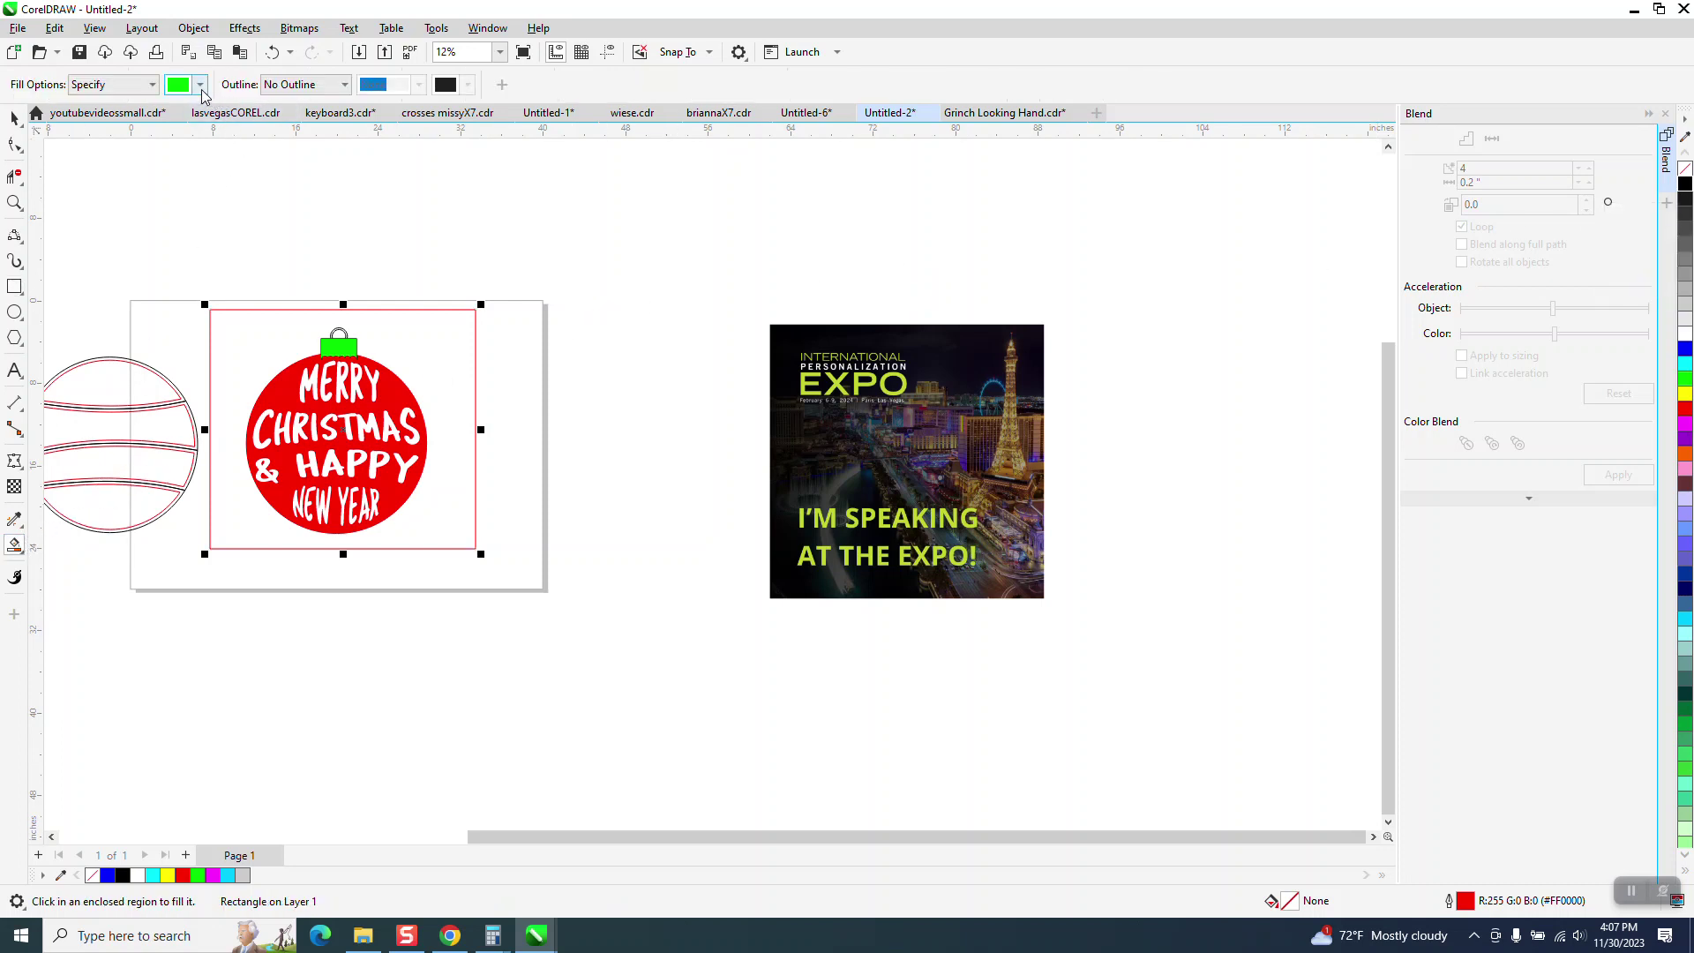
left_click(202, 85)
left_click(198, 176)
left_click(442, 357)
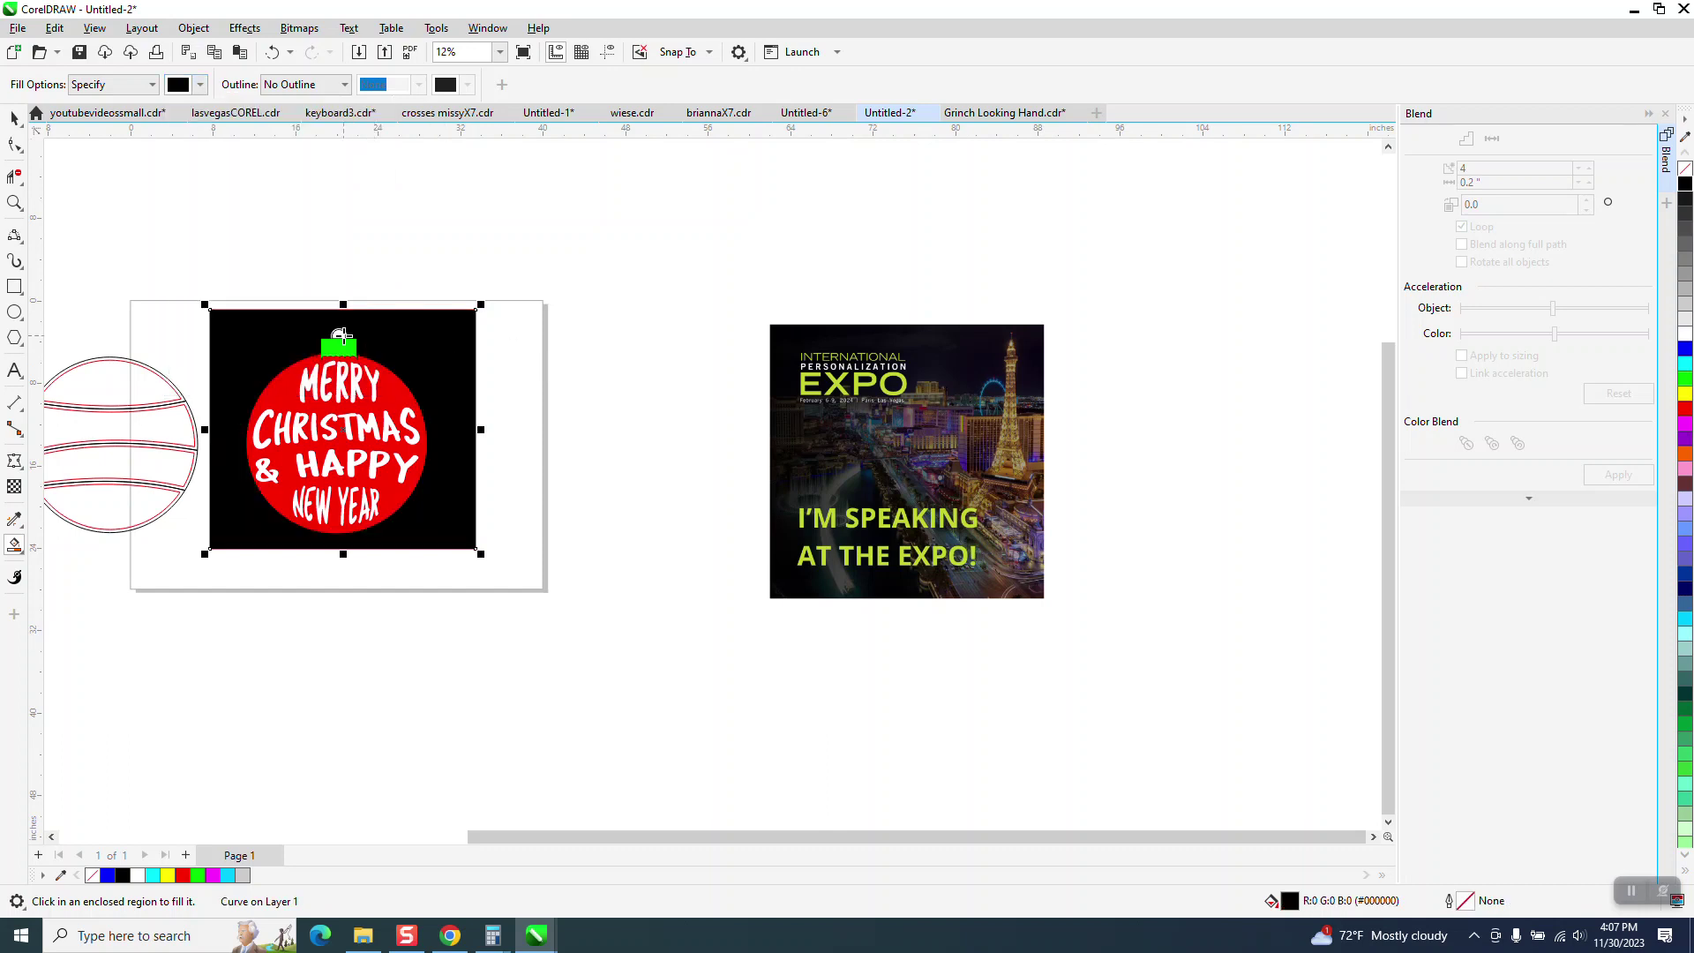
- Examine the cap, hanging loop and lettering of the ornament against its black background
left_click(14, 203)
left_click_drag(291, 300, 520, 405)
scroll(529, 397, "down", 5)
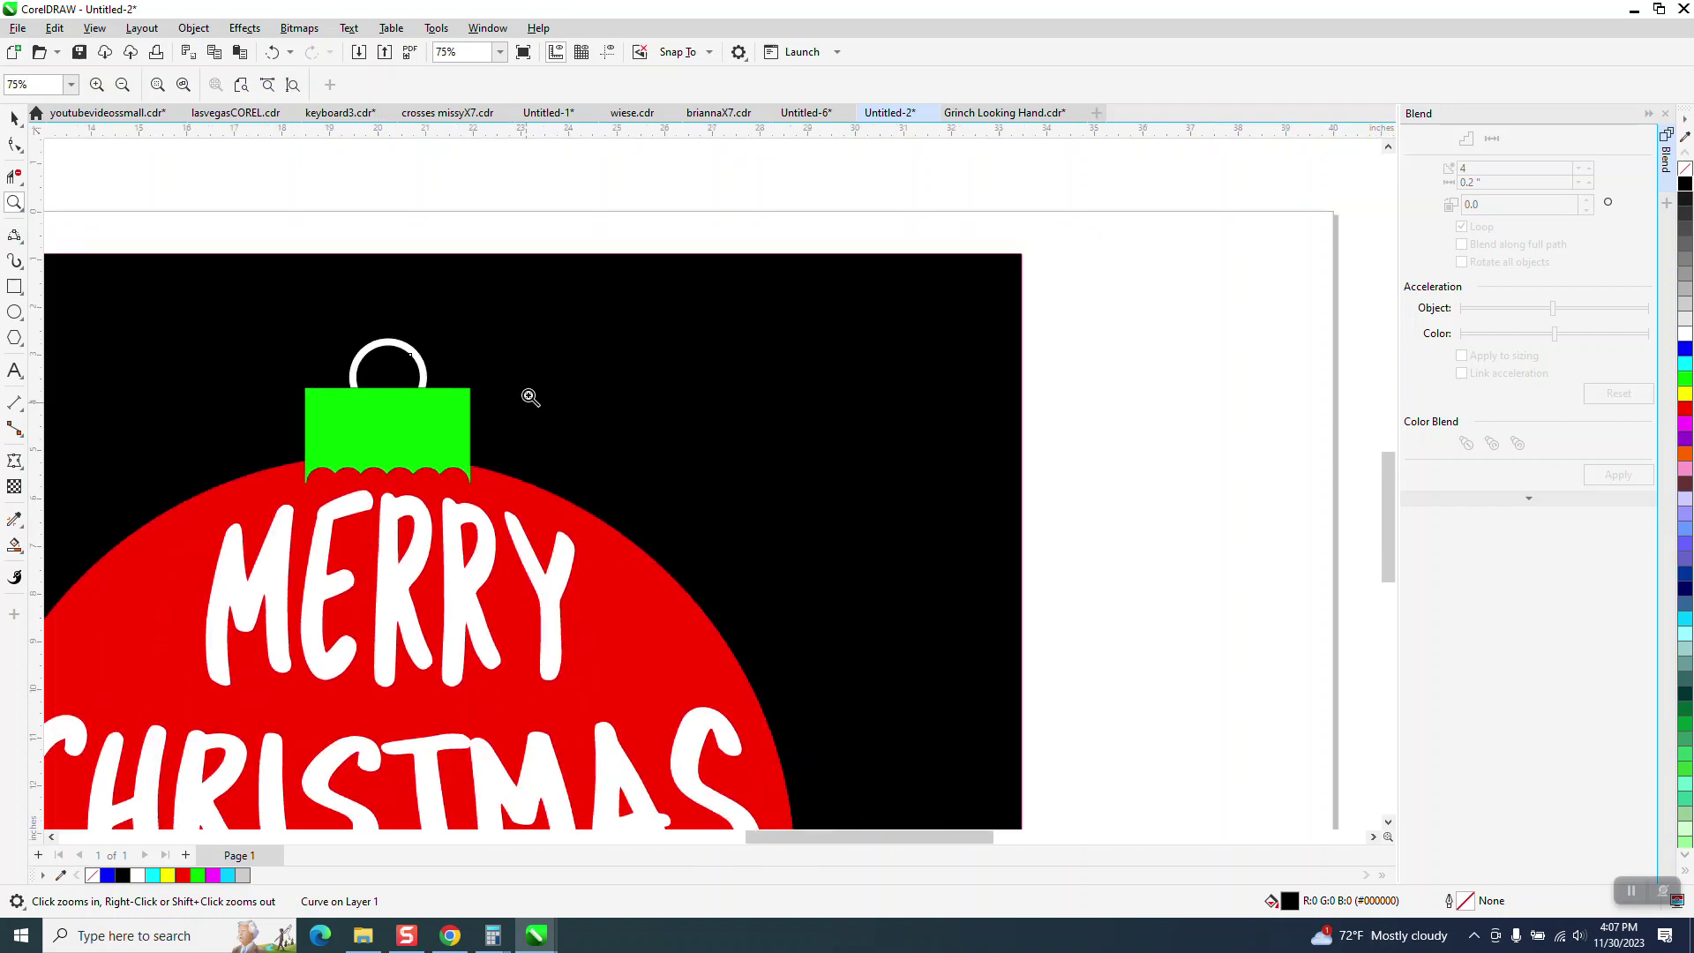
left_click_drag(276, 417, 788, 709)
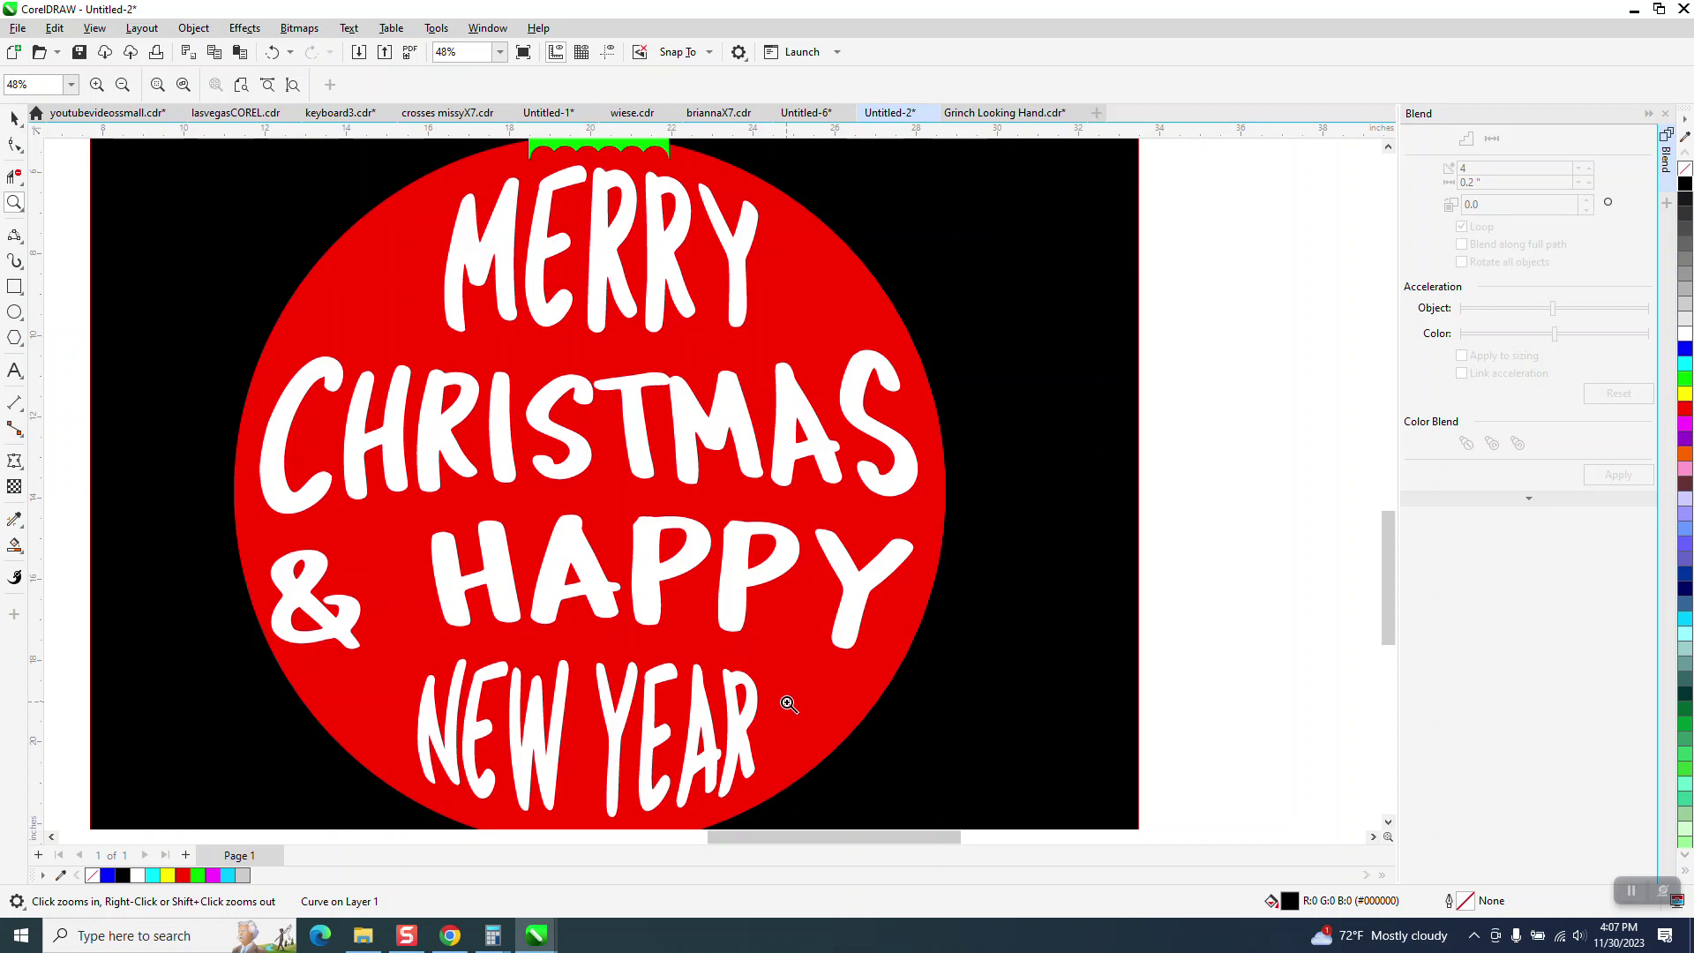
scroll(599, 609, "down", 3)
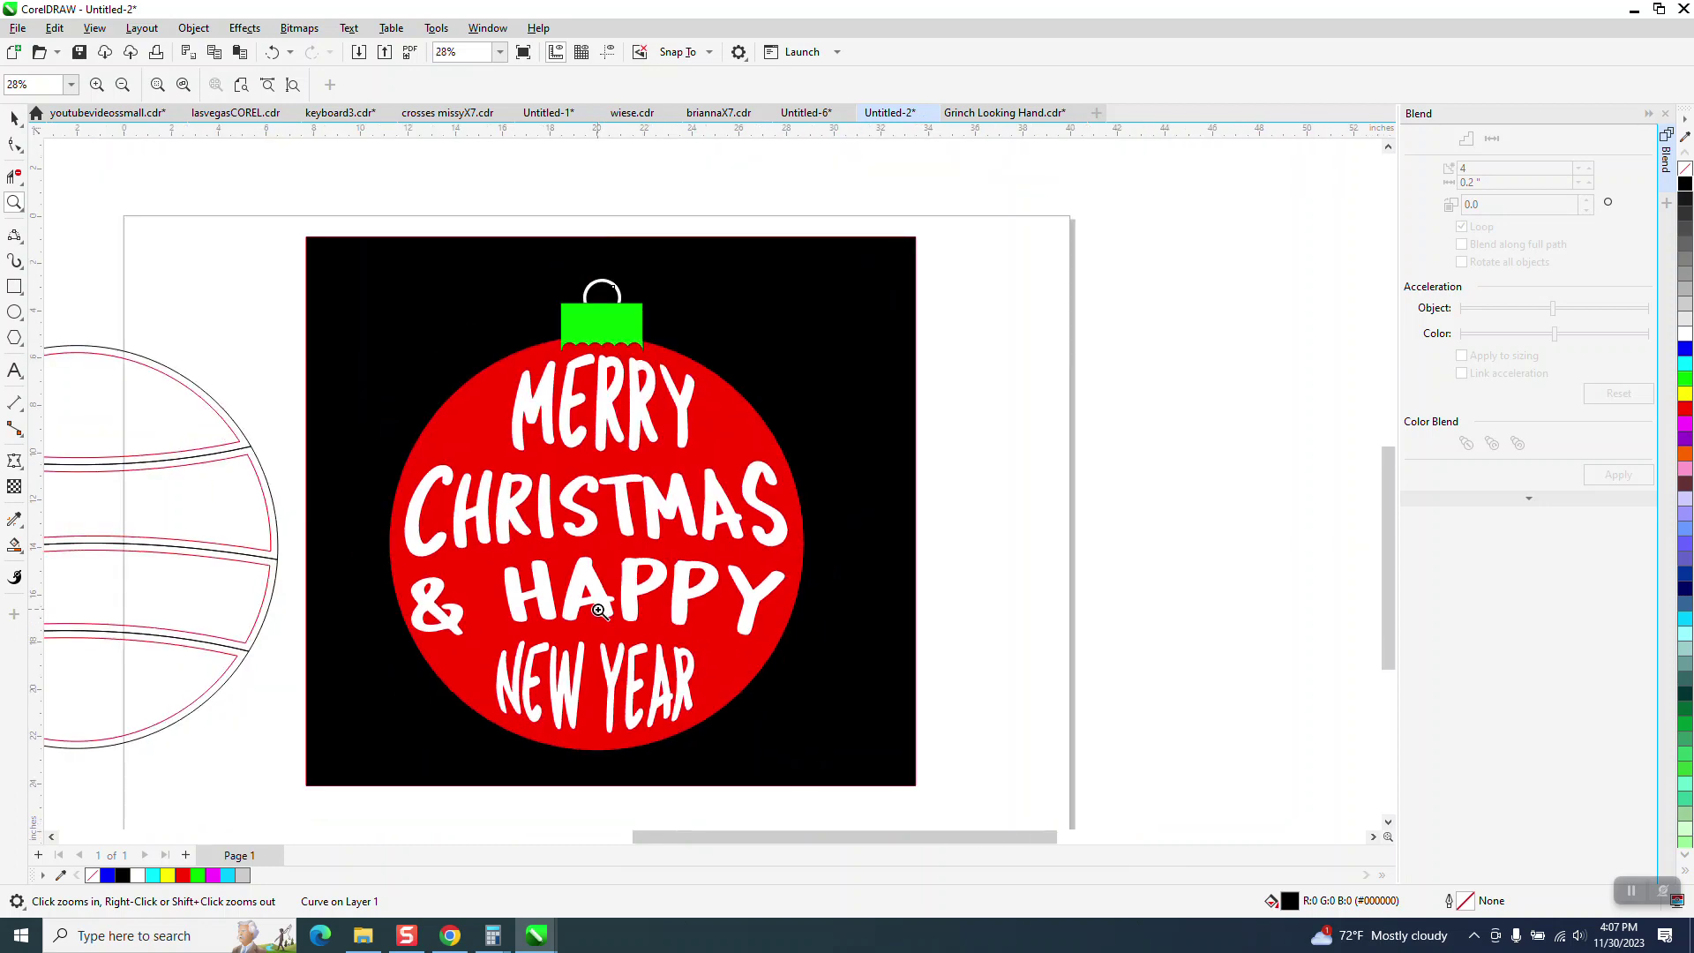
scroll(600, 611, "down", 1)
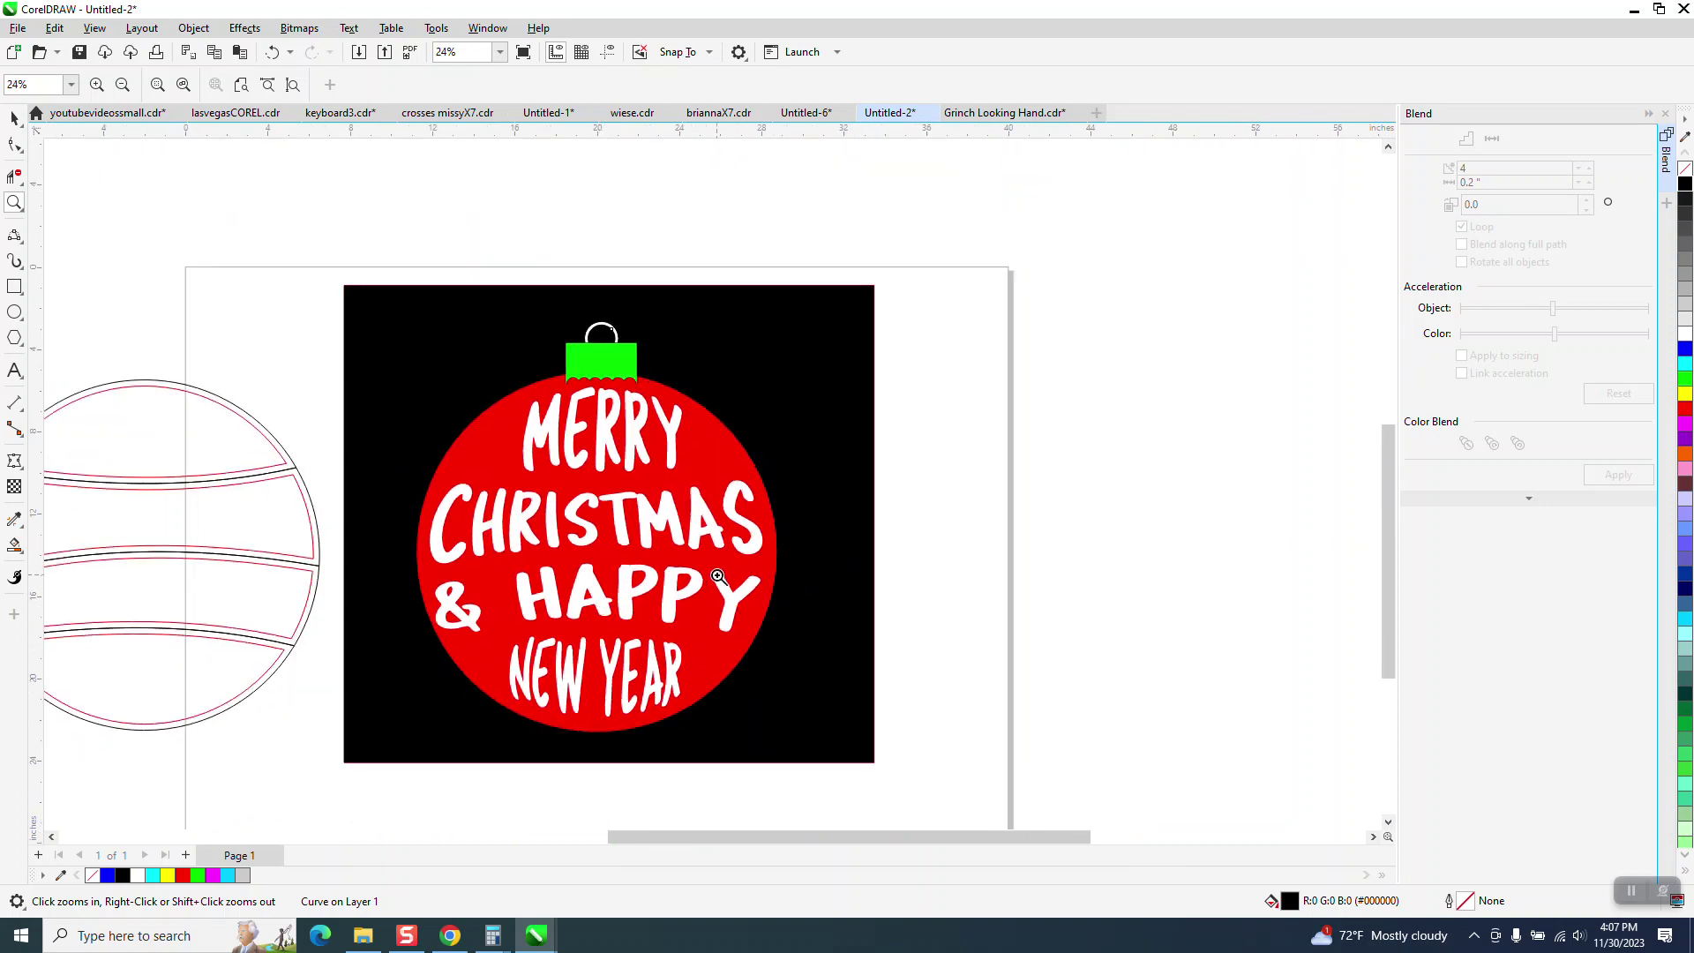